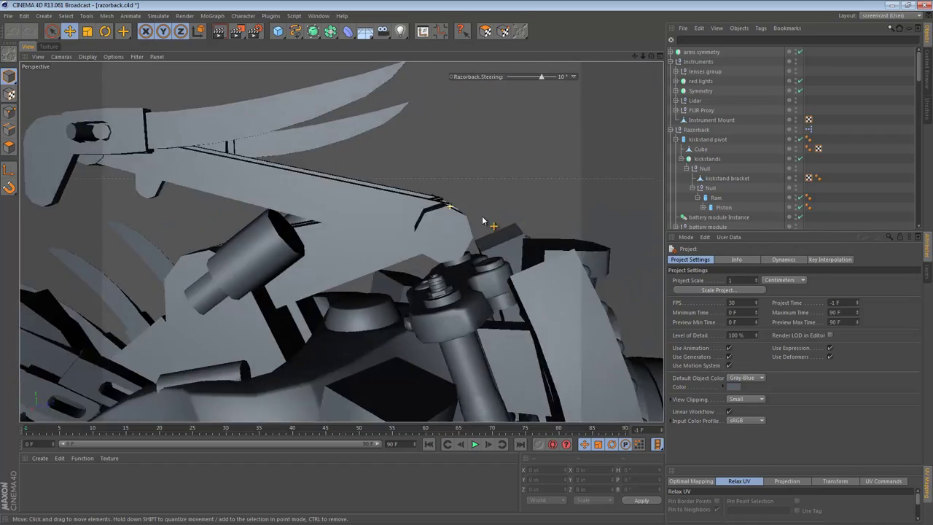
# Step: Examine the folded arms on the motorcycle from several angles, then the whole bike from the side
pyautogui.keyDown('alt'); pyautogui.moveTo(382, 239); pyautogui.dragTo(481, 227, button='middle'); pyautogui.keyUp('alt')
pyautogui.keyDown('alt'); pyautogui.moveTo(344, 240); pyautogui.dragTo(369, 236); pyautogui.keyUp('alt')
pyautogui.keyDown('alt'); pyautogui.moveTo(422, 204); pyautogui.dragTo(399, 208, button='right'); pyautogui.keyUp('alt')
pyautogui.keyDown('alt'); pyautogui.moveTo(402, 209); pyautogui.dragTo(365, 220, button='middle'); pyautogui.keyUp('alt')
pyautogui.keyDown('alt'); pyautogui.moveTo(335, 187); pyautogui.dragTo(236, 267); pyautogui.keyUp('alt')
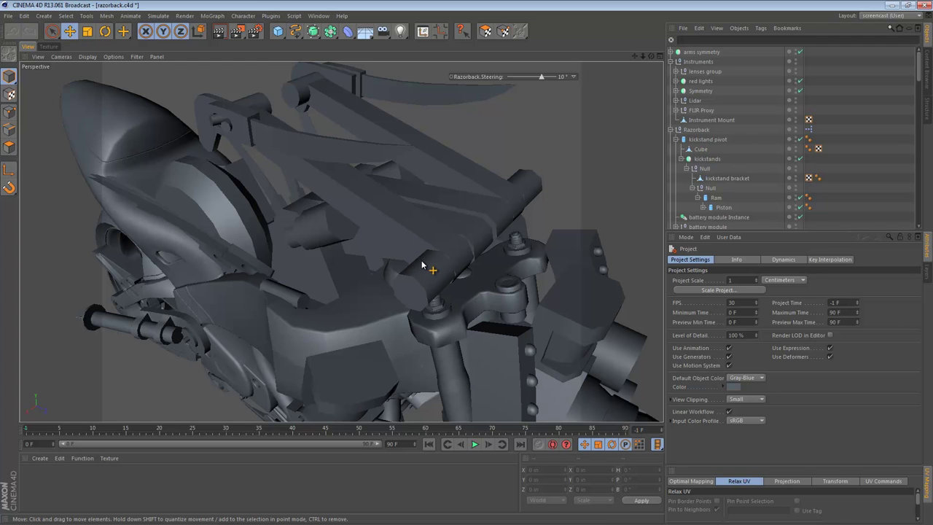
pyautogui.keyDown('alt'); pyautogui.moveTo(490, 268); pyautogui.dragTo(416, 291, button='right'); pyautogui.keyUp('alt')
pyautogui.keyDown('alt'); pyautogui.moveTo(417, 294); pyautogui.dragTo(325, 232, button='middle'); pyautogui.keyUp('alt')
pyautogui.keyDown('alt'); pyautogui.moveTo(355, 238); pyautogui.dragTo(456, 199); pyautogui.keyUp('alt')
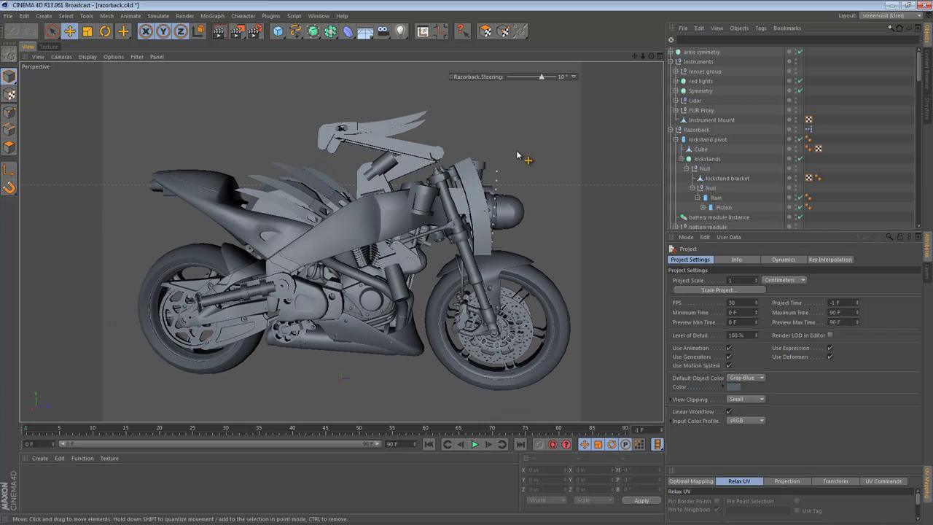
# Step: Collapse the Razorback group in the object hierarchy and hide it
pyautogui.click(679, 130)
pyautogui.click(670, 130)
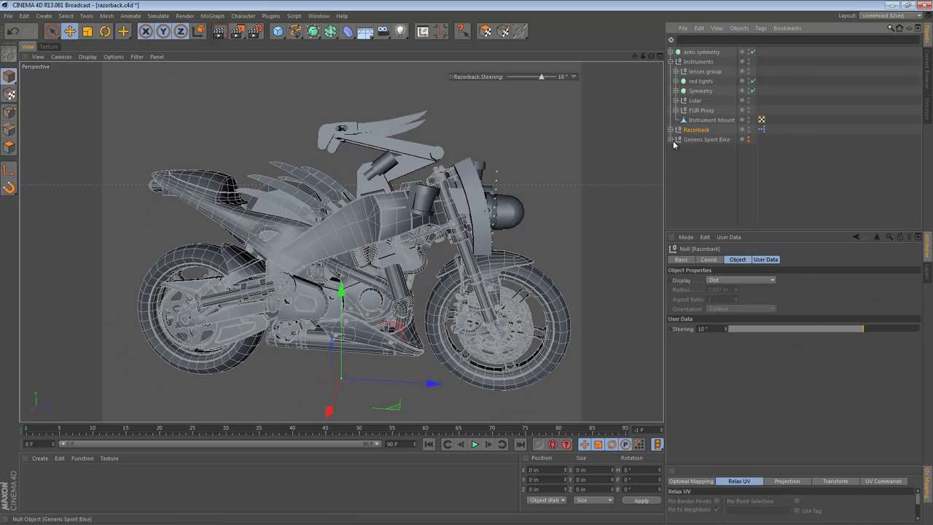
pyautogui.click(706, 165)
pyautogui.keyDown('alt'); pyautogui.click(749, 128); pyautogui.keyUp('alt')
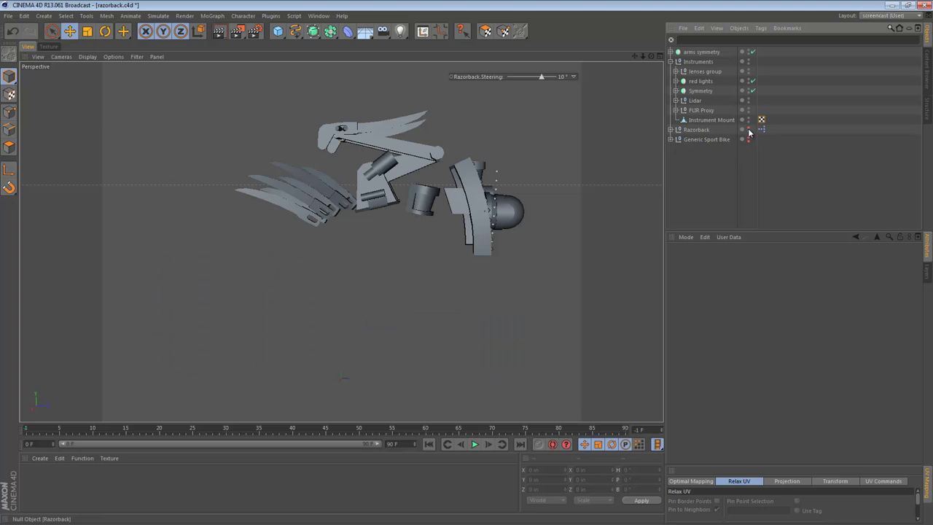
# Step: Collapse the Instruments group and hide it
pyautogui.click(708, 121)
pyautogui.click(698, 62)
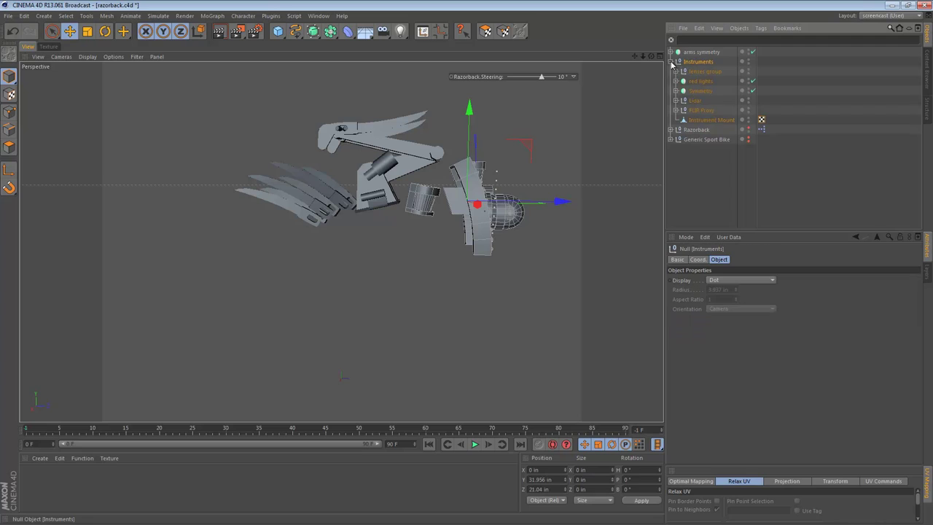
pyautogui.click(671, 62)
pyautogui.click(743, 61)
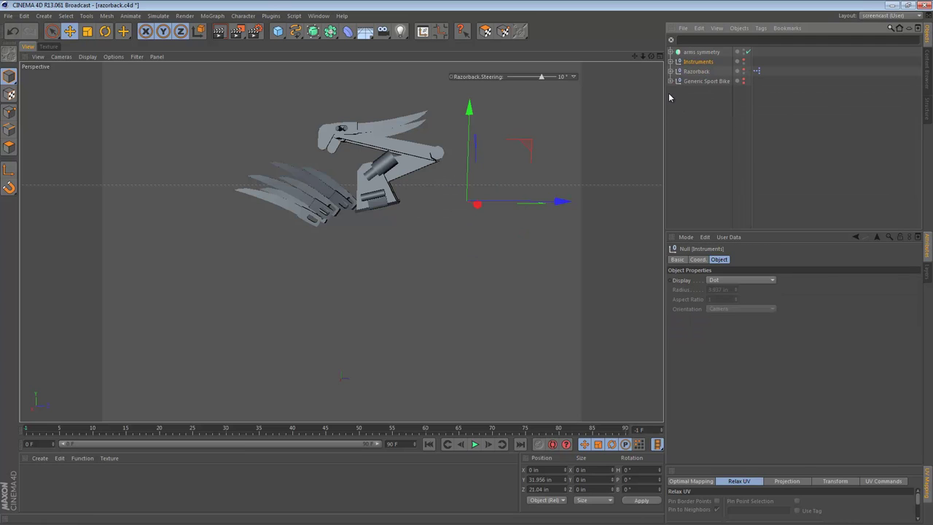
# Step: Reset the visibility of the blades object inside Razorback to hide it with its group, and collapse the group again
pyautogui.click(671, 71)
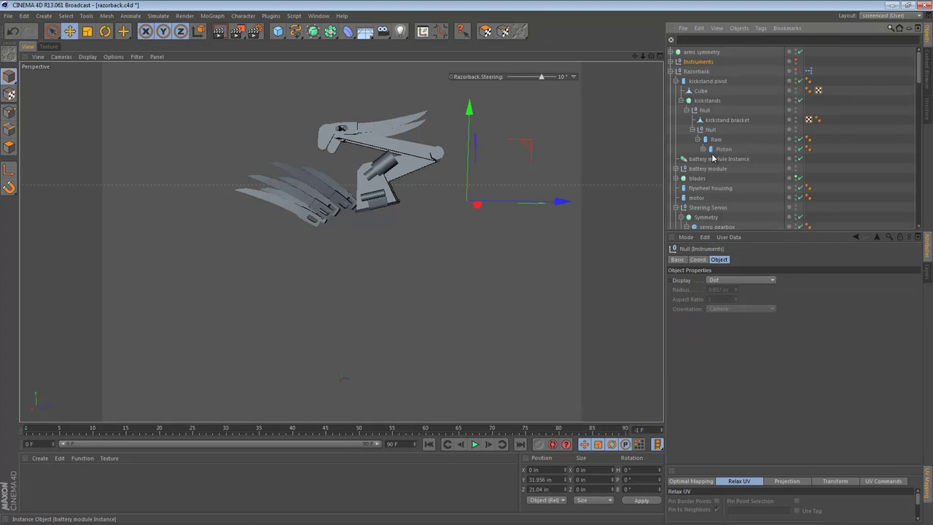
pyautogui.click(795, 178)
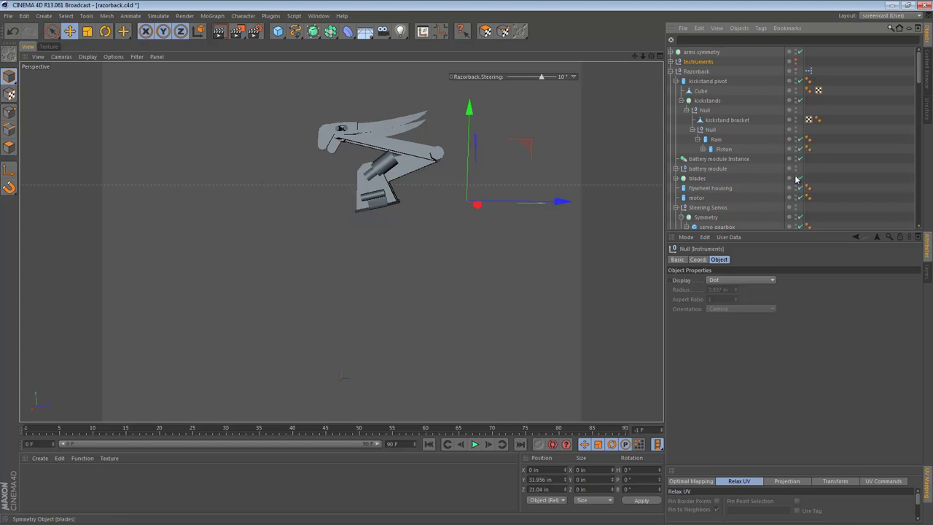
pyautogui.click(671, 71)
pyautogui.click(677, 113)
# Step: Disable the arms symmetry generator and select the symmetry group inside its expanded hierarchy
pyautogui.moveTo(414, 169)
pyautogui.keyDown('alt'); pyautogui.mouseDown(button='right')
pyautogui.moveTo(549, 167)
pyautogui.moveTo(496, 165)
pyautogui.mouseUp(button='right'); pyautogui.keyUp('alt')
pyautogui.keyDown('alt'); pyautogui.moveTo(357, 114); pyautogui.dragTo(386, 165, button='middle'); pyautogui.keyUp('alt')
pyautogui.moveTo(386, 164)
pyautogui.keyDown('alt'); pyautogui.mouseDown()
pyautogui.moveTo(588, 175)
pyautogui.moveTo(273, 175)
pyautogui.mouseUp(); pyautogui.keyUp('alt')
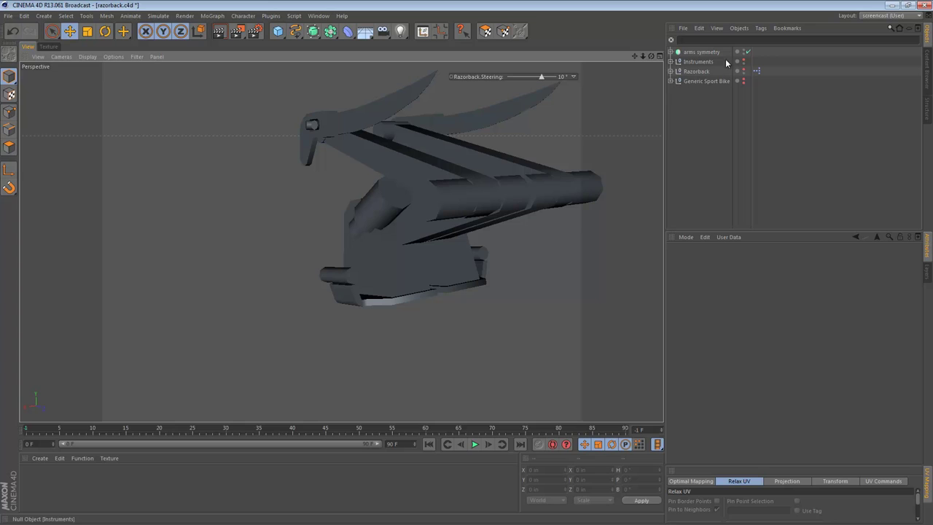
pyautogui.click(747, 52)
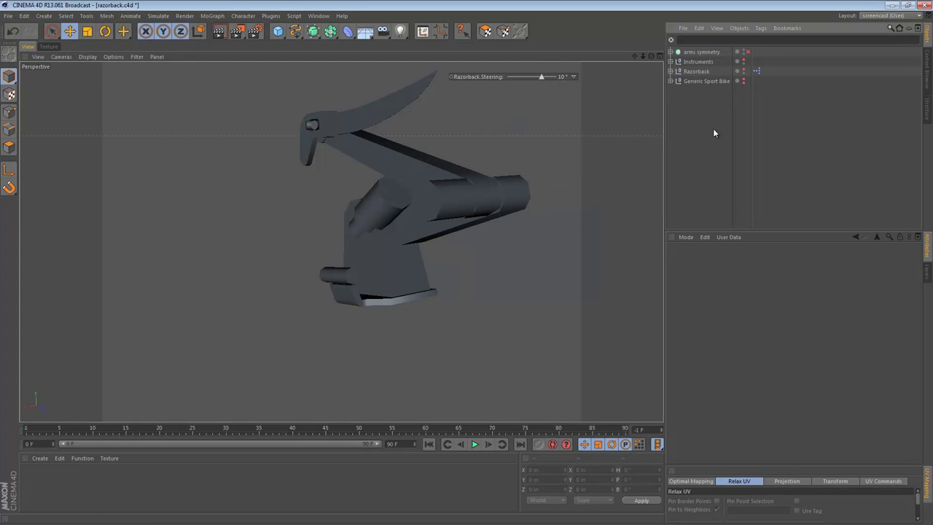
pyautogui.click(689, 53)
pyautogui.click(670, 51)
pyautogui.click(702, 62)
# Step: Examine the single arm's base, joints and segments from several angles
pyautogui.moveTo(405, 194)
pyautogui.keyDown('alt'); pyautogui.mouseDown()
pyautogui.moveTo(629, 196)
pyautogui.moveTo(473, 286)
pyautogui.moveTo(332, 309)
pyautogui.moveTo(404, 228)
pyautogui.moveTo(409, 208)
pyautogui.mouseUp(); pyautogui.keyUp('alt')
pyautogui.keyDown('alt'); pyautogui.moveTo(409, 207); pyautogui.dragTo(456, 204, button='right'); pyautogui.keyUp('alt')
pyautogui.keyDown('alt'); pyautogui.moveTo(457, 205); pyautogui.dragTo(410, 223, button='middle'); pyautogui.keyUp('alt')
pyautogui.keyDown('alt'); pyautogui.moveTo(411, 224); pyautogui.dragTo(651, 264); pyautogui.keyUp('alt')
pyautogui.keyDown('alt'); pyautogui.moveTo(475, 190); pyautogui.dragTo(414, 263); pyautogui.keyUp('alt')
pyautogui.keyDown('alt'); pyautogui.moveTo(414, 263); pyautogui.dragTo(428, 245, button='middle'); pyautogui.keyUp('alt')
pyautogui.keyDown('alt'); pyautogui.moveTo(428, 245); pyautogui.dragTo(393, 295); pyautogui.keyUp('alt')
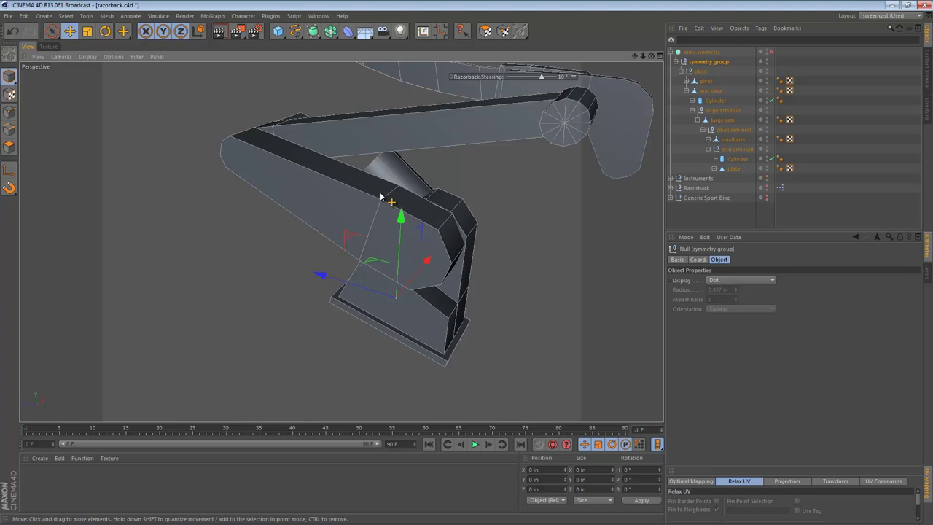
# Step: Create a dark yellow material (H 53°, S 82%, V 69%) and assign it to the symmetry group
pyautogui.click(40, 457)
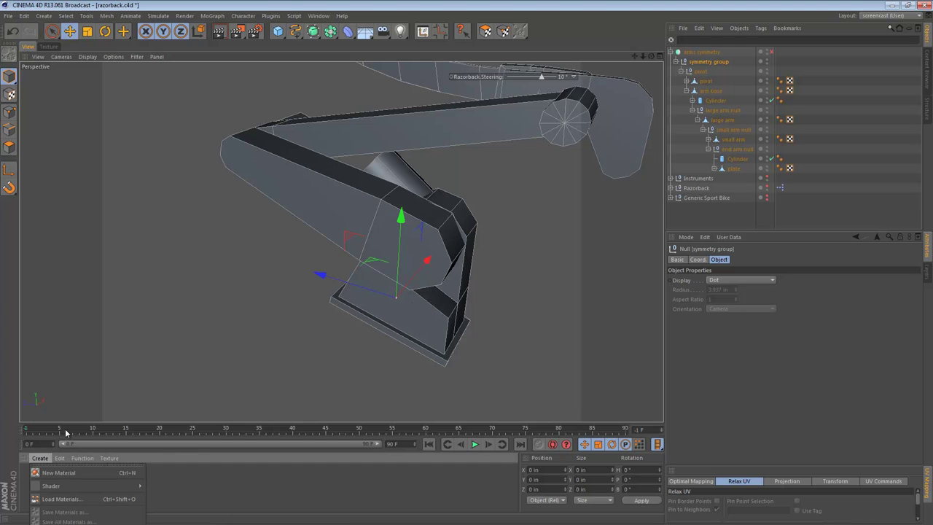
pyautogui.click(49, 474)
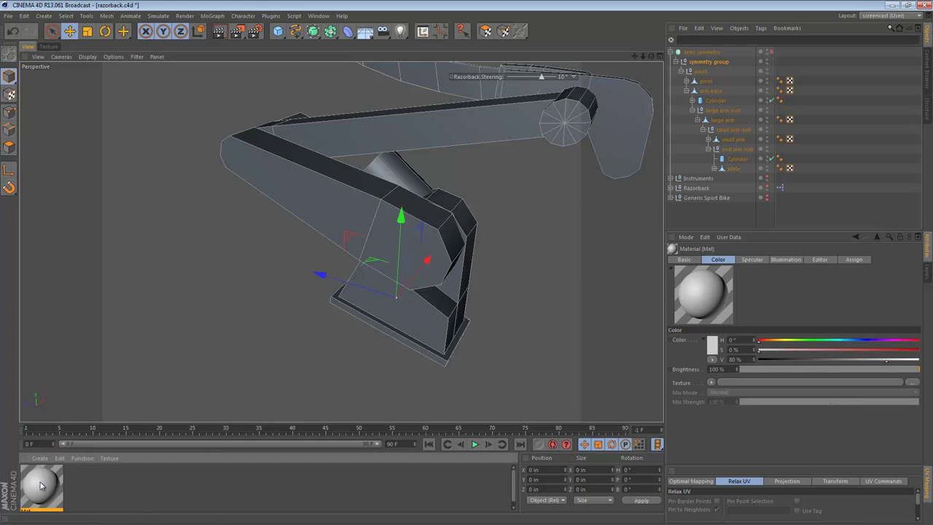
pyautogui.click(781, 341)
pyautogui.moveTo(784, 350); pyautogui.dragTo(867, 359)
pyautogui.moveTo(45, 483); pyautogui.dragTo(48, 481)
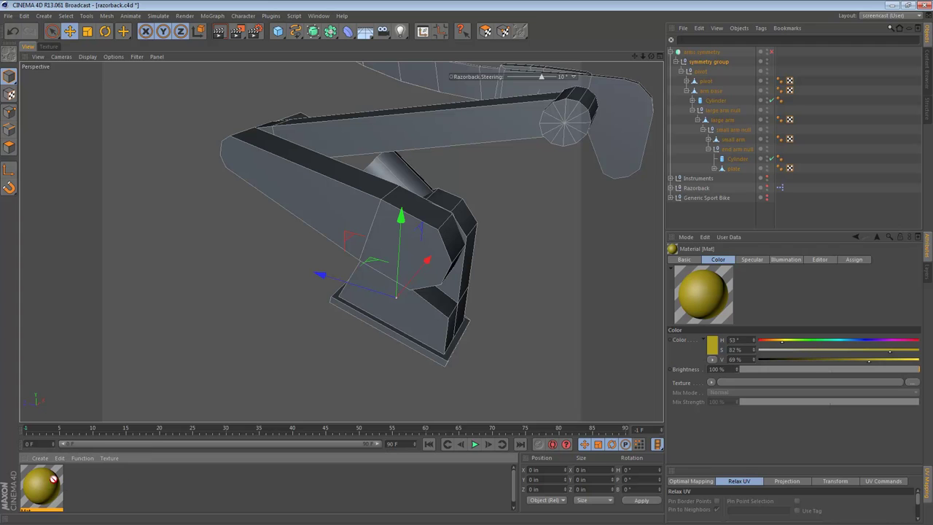
pyautogui.moveTo(704, 64); pyautogui.dragTo(705, 62)
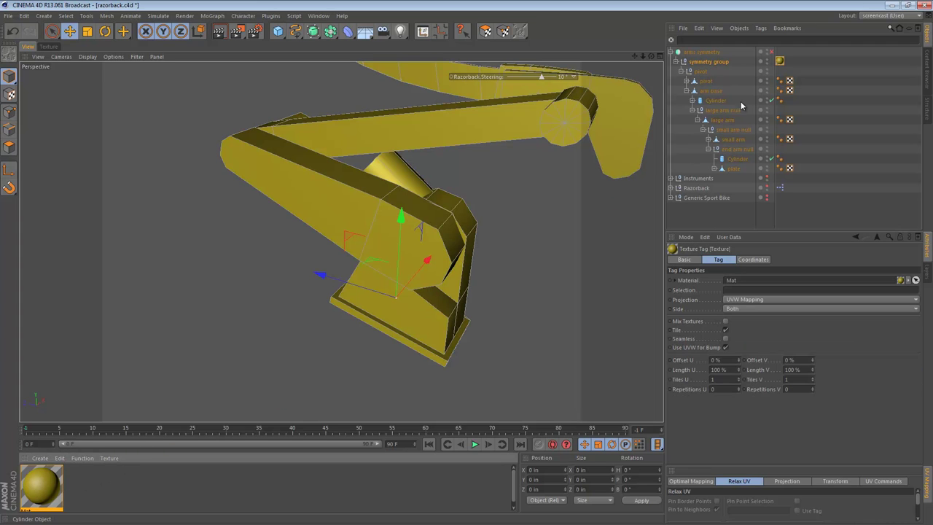
# Step: Select the arm base object of the yellow arm
pyautogui.keyDown('alt'); pyautogui.moveTo(477, 151); pyautogui.dragTo(384, 193, button='middle'); pyautogui.keyUp('alt')
pyautogui.moveTo(333, 199)
pyautogui.keyDown('alt'); pyautogui.mouseDown()
pyautogui.moveTo(381, 154)
pyautogui.moveTo(352, 157)
pyautogui.mouseUp(); pyautogui.keyUp('alt')
pyautogui.click(359, 255)
pyautogui.keyDown('alt'); pyautogui.moveTo(409, 237); pyautogui.dragTo(394, 249, button='right'); pyautogui.keyUp('alt')
pyautogui.keyDown('alt'); pyautogui.moveTo(364, 252); pyautogui.dragTo(387, 247, button='middle'); pyautogui.keyUp('alt')
pyautogui.keyDown('alt'); pyautogui.moveTo(346, 239); pyautogui.dragTo(450, 282); pyautogui.keyUp('alt')
pyautogui.keyDown('alt'); pyautogui.moveTo(253, 310); pyautogui.dragTo(272, 252, button='middle'); pyautogui.keyUp('alt')
pyautogui.click(362, 247)
# Step: In wireframe display, slide the four short edges across the arm base's rounded top by 14.6%
pyautogui.keyDown('alt'); pyautogui.moveTo(371, 238); pyautogui.dragTo(11, 258); pyautogui.keyUp('alt')
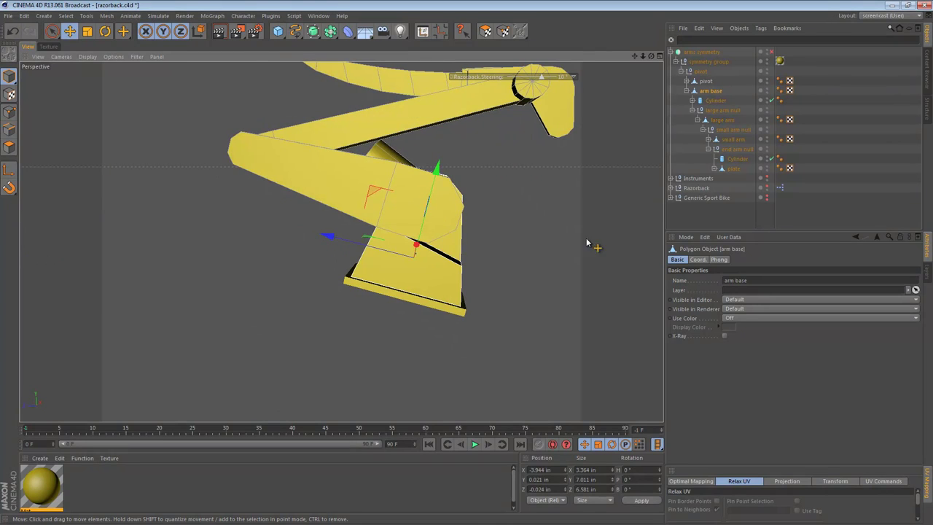
pyautogui.keyDown('alt'); pyautogui.moveTo(478, 260); pyautogui.dragTo(516, 256, button='right'); pyautogui.keyUp('alt')
pyautogui.keyDown('alt'); pyautogui.moveTo(516, 256); pyautogui.dragTo(485, 245); pyautogui.keyUp('alt')
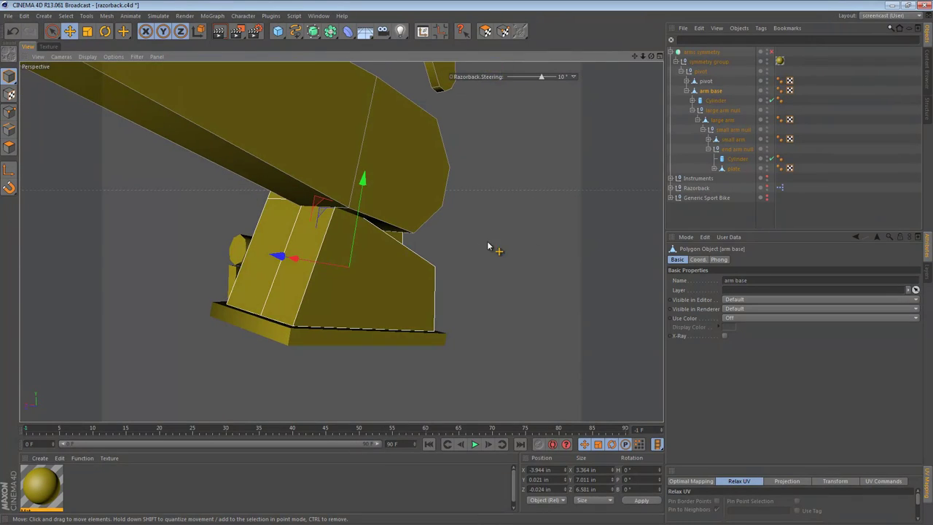
pyautogui.press('n')
pyautogui.press('g')
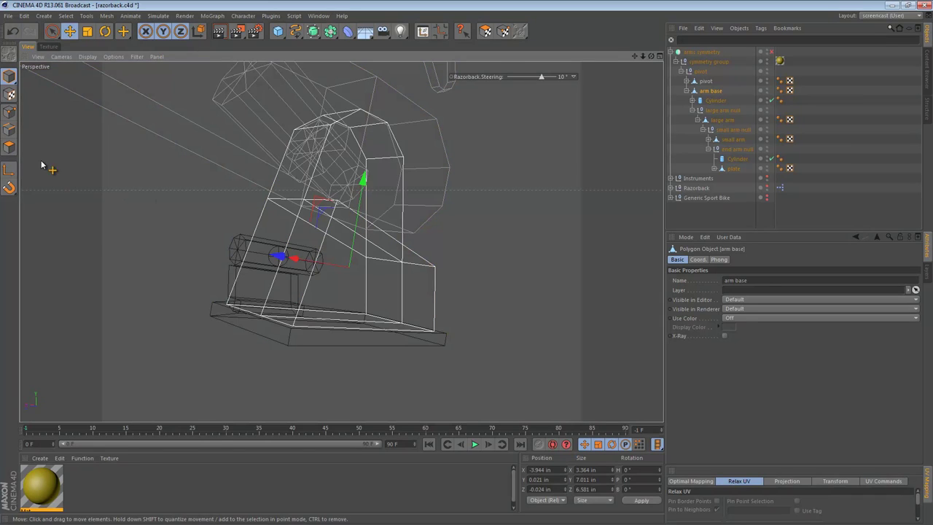
pyautogui.click(9, 130)
pyautogui.press('m')
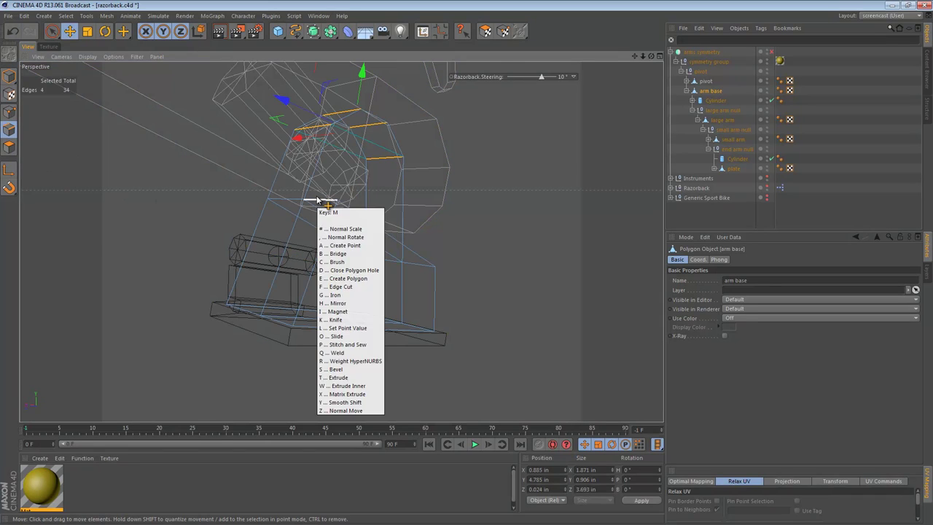
pyautogui.press('o')
pyautogui.moveTo(318, 207); pyautogui.dragTo(294, 219)
# Step: Restore the shaded display with lines and return to whole-object editing with the Move tool
pyautogui.press('n')
pyautogui.press('b')
pyautogui.keyDown('alt'); pyautogui.moveTo(358, 233); pyautogui.dragTo(293, 230, button='right'); pyautogui.keyUp('alt')
pyautogui.moveTo(287, 223)
pyautogui.keyDown('alt'); pyautogui.mouseDown()
pyautogui.moveTo(610, 227)
pyautogui.moveTo(458, 287)
pyautogui.moveTo(467, 286)
pyautogui.mouseUp(); pyautogui.keyUp('alt')
pyautogui.moveTo(149, 210)
pyautogui.keyDown('alt'); pyautogui.mouseDown()
pyautogui.moveTo(301, 201)
pyautogui.moveTo(312, 210)
pyautogui.mouseUp(); pyautogui.keyUp('alt')
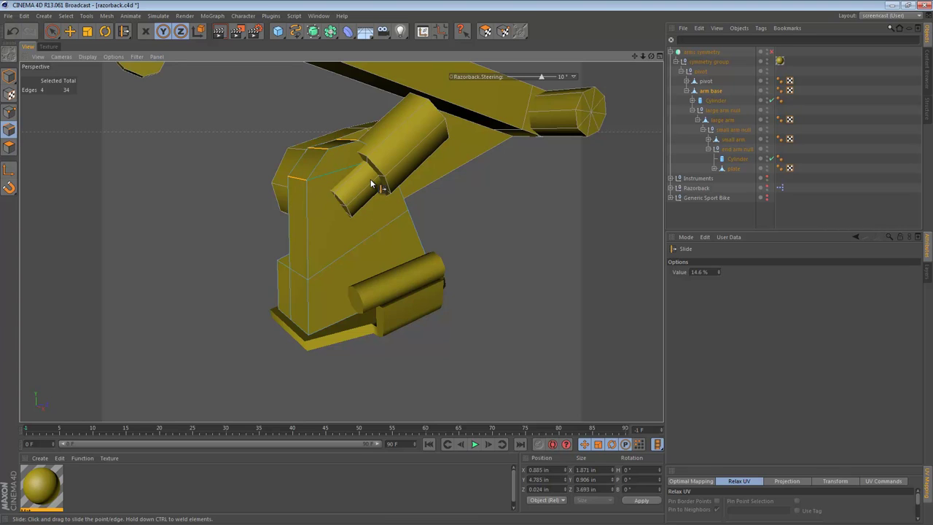
pyautogui.click(9, 78)
pyautogui.press('e')
pyautogui.press('h')
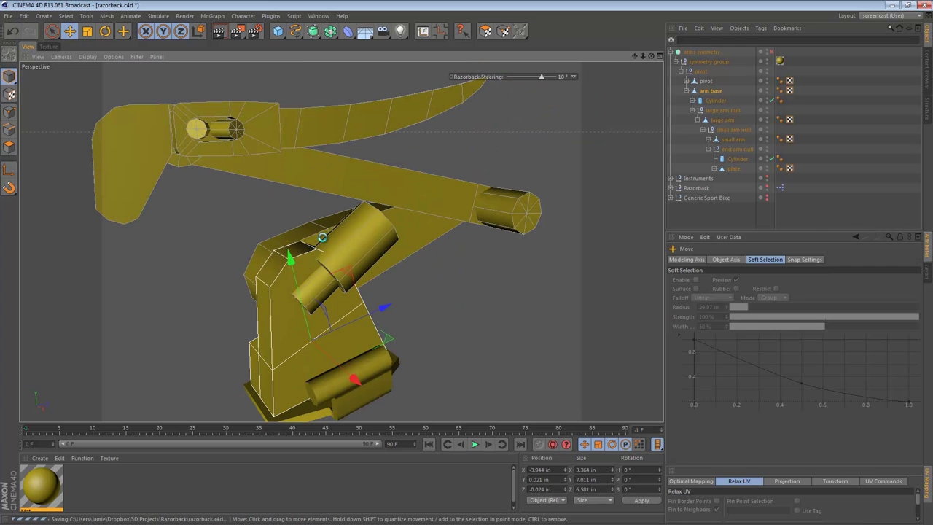
# Step: Try to move the arm base along its X axis and undo the move
pyautogui.keyDown('alt'); pyautogui.moveTo(321, 261); pyautogui.dragTo(346, 179, button='middle'); pyautogui.keyUp('alt')
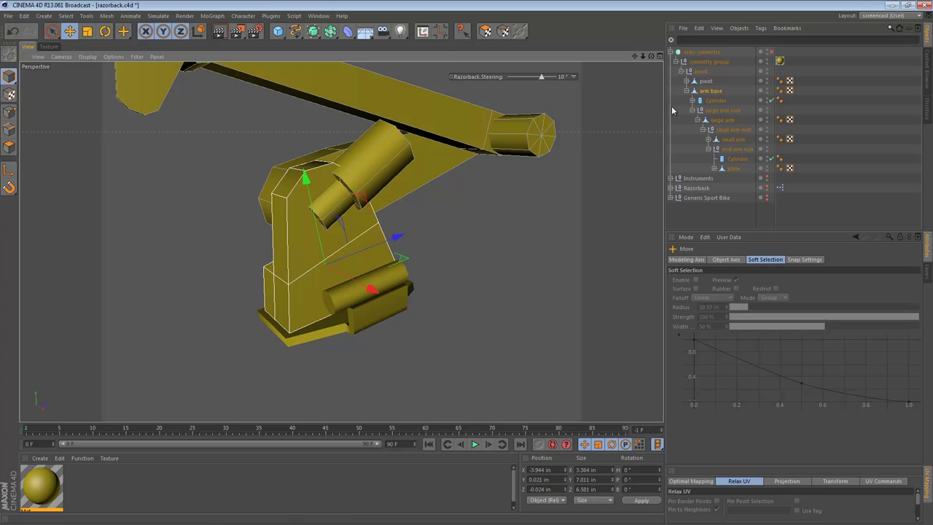
pyautogui.click(712, 91)
pyautogui.keyDown('alt'); pyautogui.moveTo(363, 188); pyautogui.dragTo(413, 179); pyautogui.keyUp('alt')
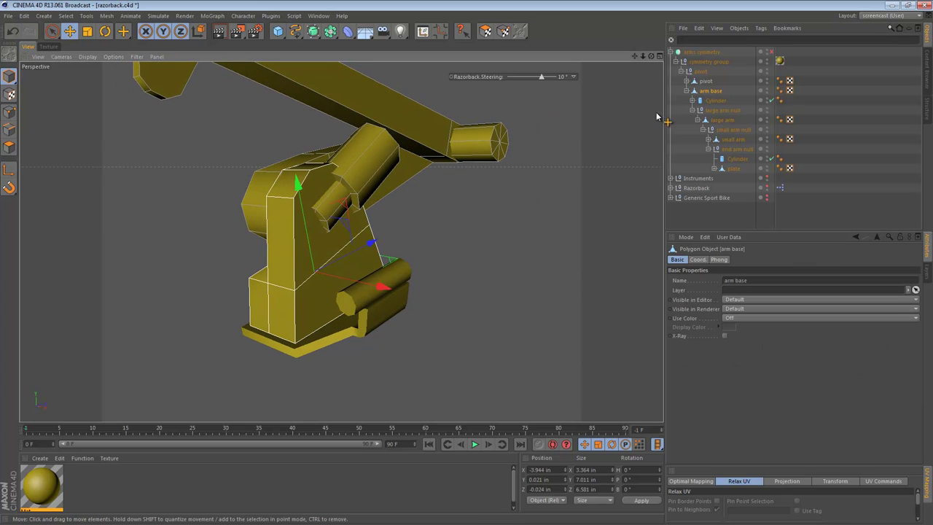
pyautogui.click(710, 101)
pyautogui.click(711, 92)
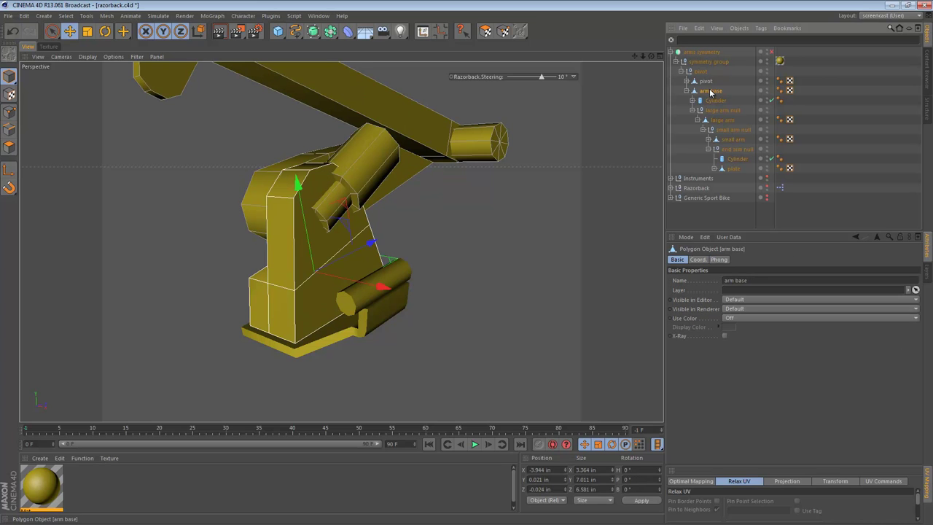
pyautogui.keyDown('alt'); pyautogui.moveTo(279, 257); pyautogui.dragTo(541, 255); pyautogui.keyUp('alt')
pyautogui.keyDown('alt'); pyautogui.moveTo(246, 281); pyautogui.dragTo(332, 229); pyautogui.keyUp('alt')
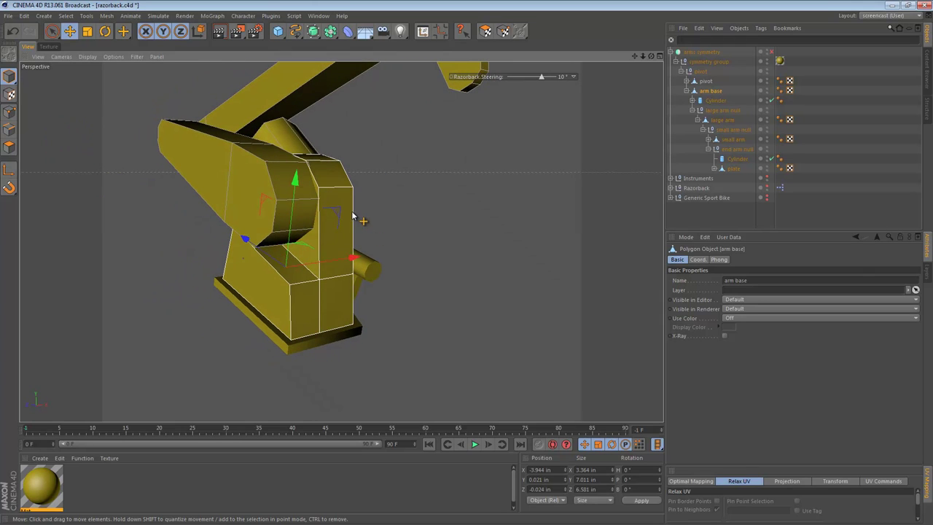
pyautogui.press('e')
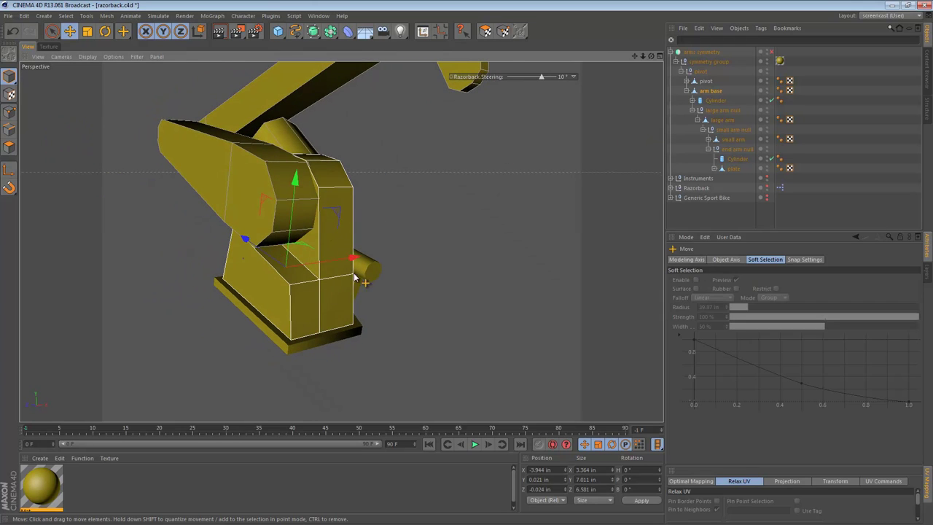
pyautogui.moveTo(353, 261); pyautogui.dragTo(388, 269)
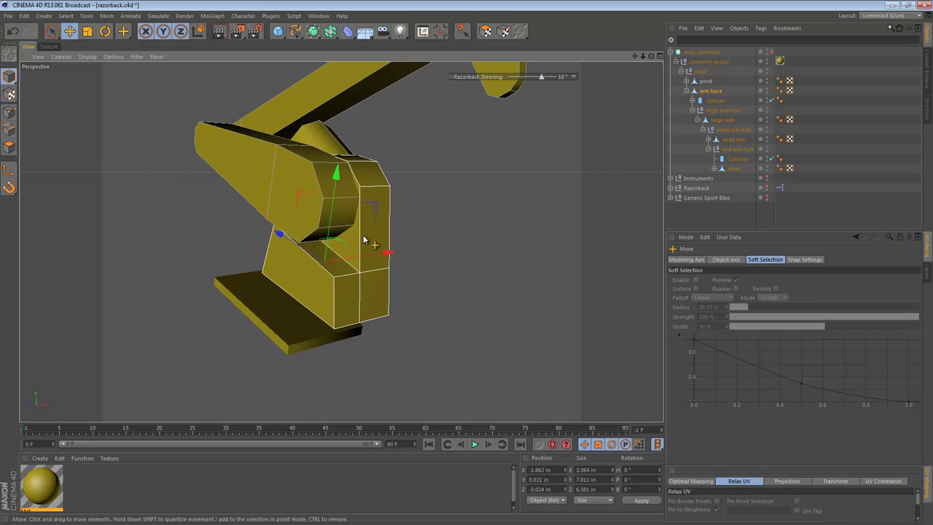
pyautogui.hotkey('ctrl', 'z')
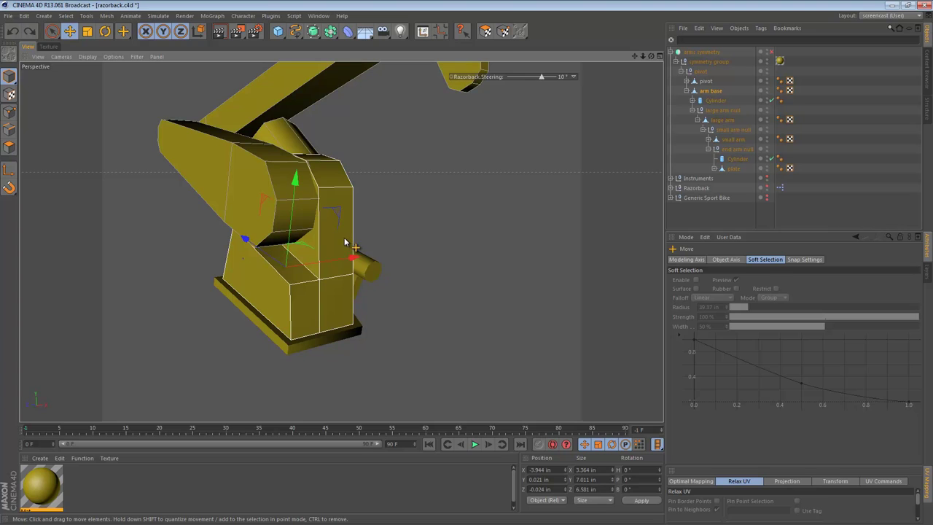
# Step: Group the arm base into a null and expand the object group, leaving the null beside the arm base
pyautogui.click(715, 92)
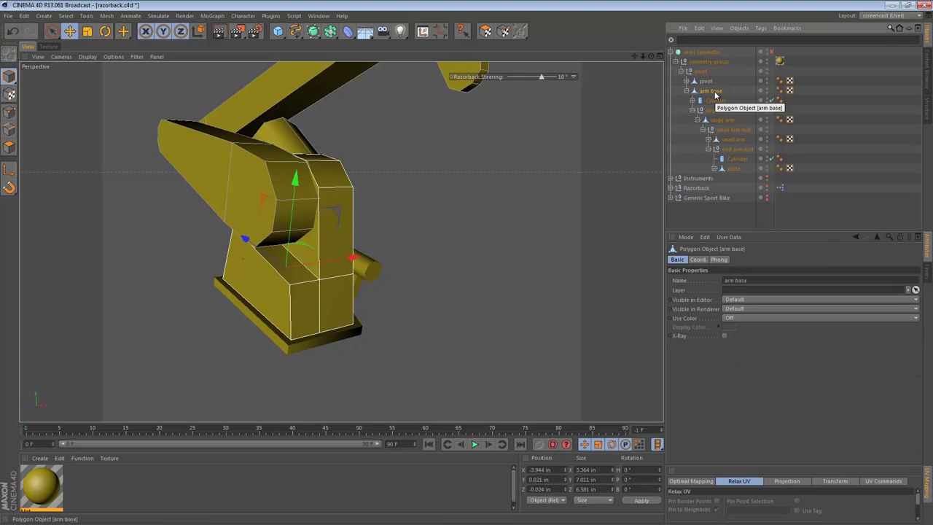
pyautogui.hotkey('alt', 'g')
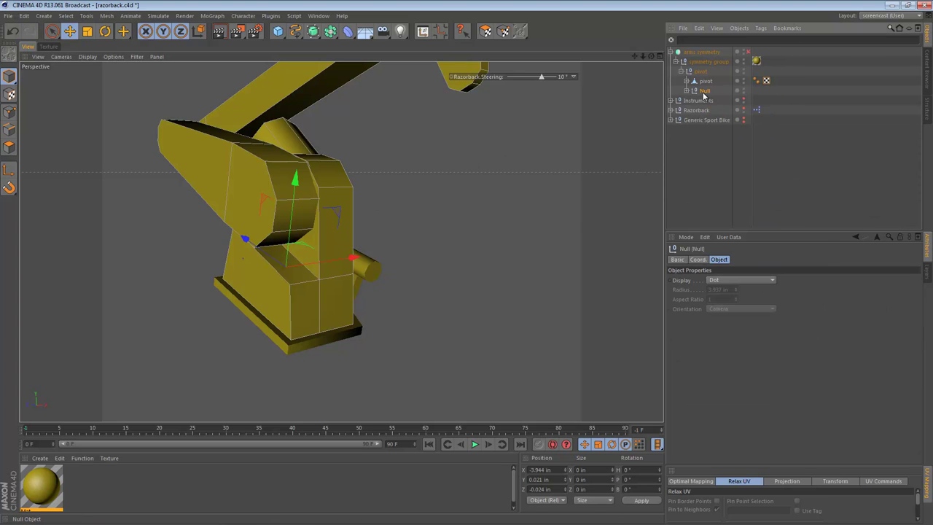
pyautogui.click(686, 91)
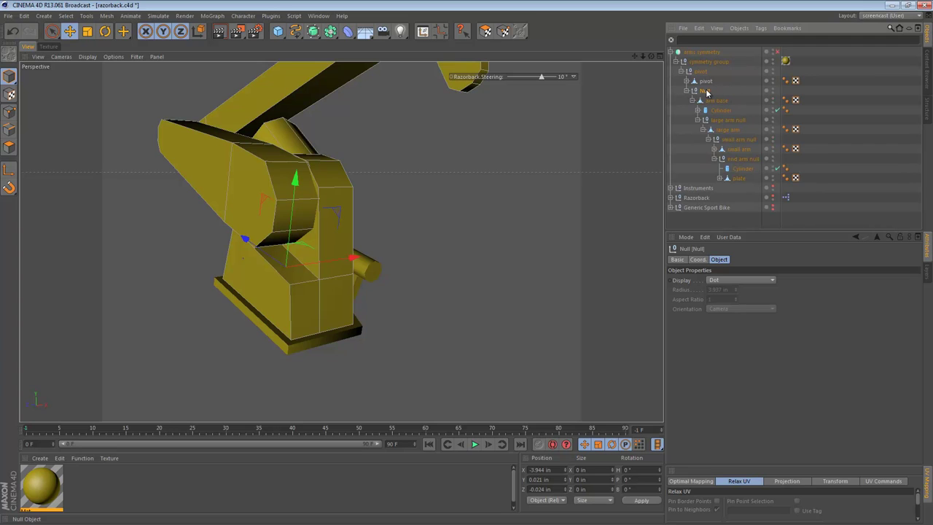
pyautogui.rightClick(704, 93)
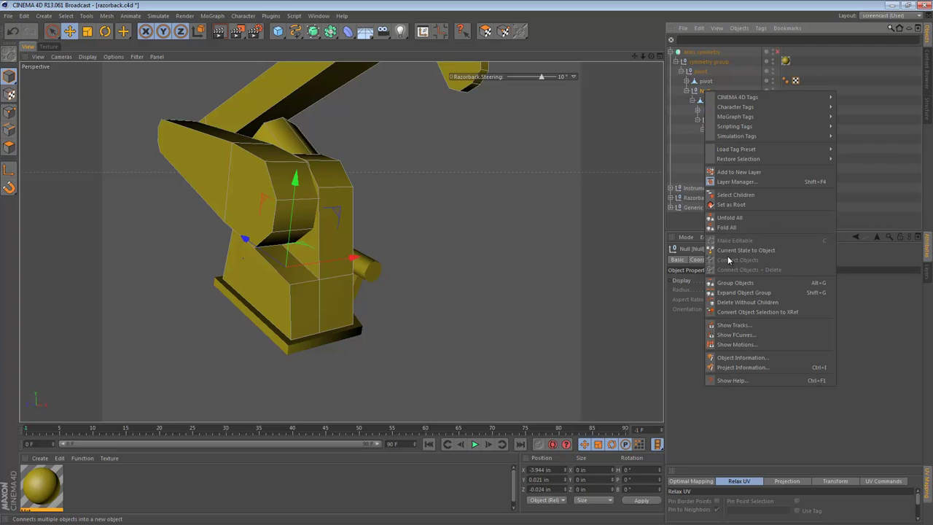
pyautogui.click(750, 295)
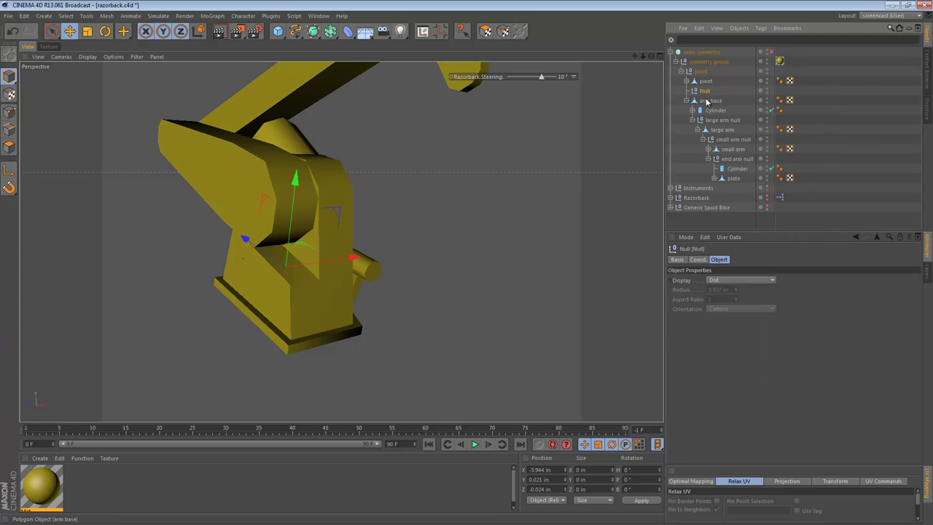
# Step: Rename the new null as "arm base null" and select the arm base
pyautogui.click(707, 101)
pyautogui.doubleClick(706, 90)
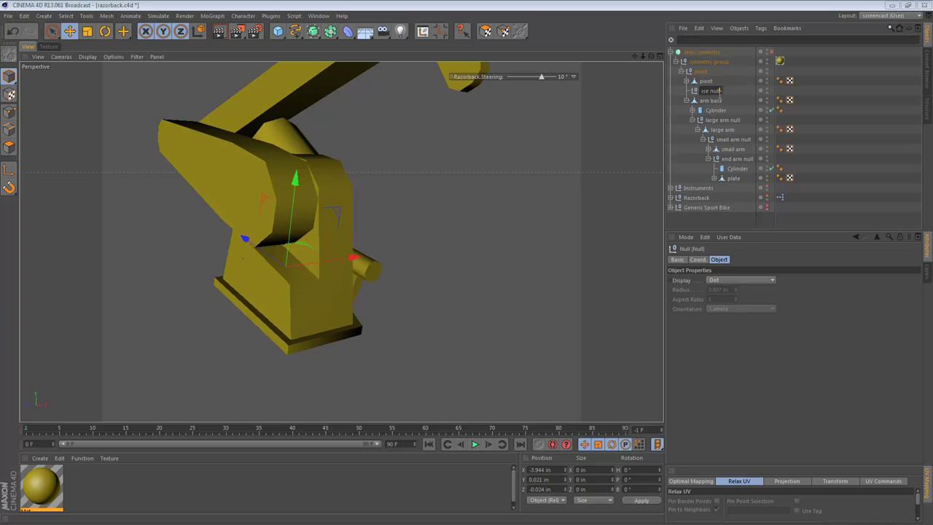
pyautogui.press('Return')
pyautogui.click(711, 102)
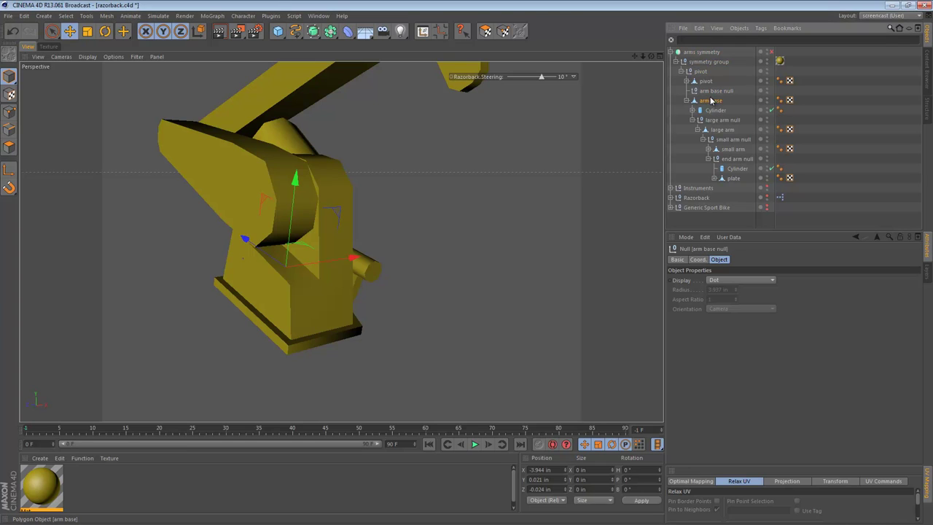
# Step: Nest the arm base inside the arm base null and ungroup it so its former children sit beside it in the null
pyautogui.moveTo(712, 94); pyautogui.dragTo(712, 93)
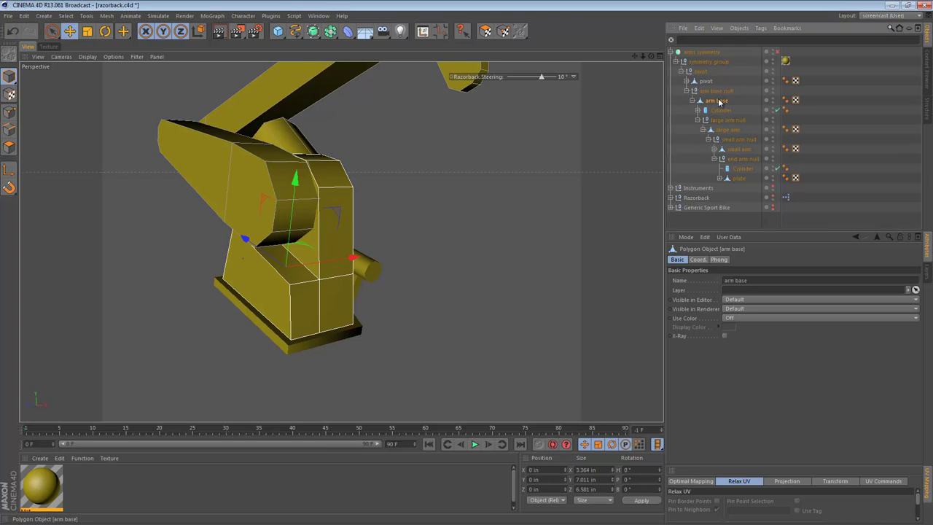
pyautogui.hotkey('shift', 'g')
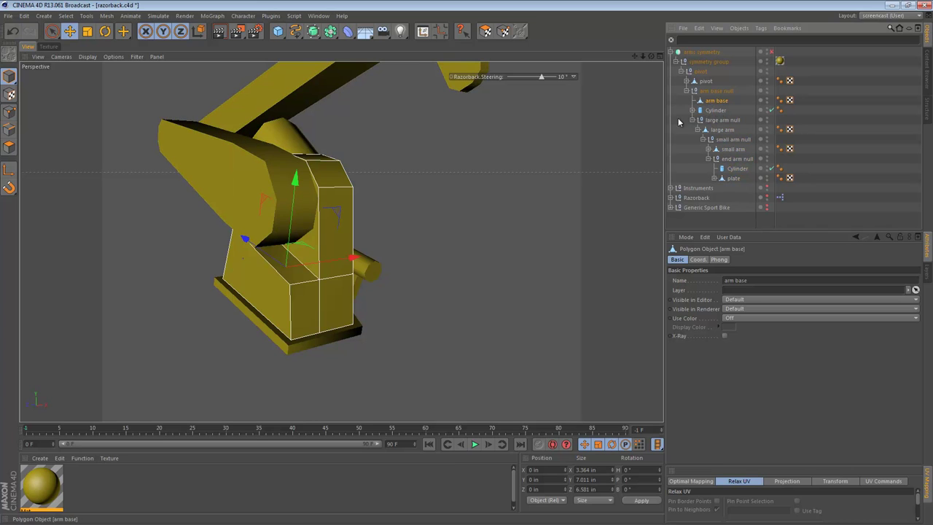
# Step: Try moving the arm base alone and rotating the whole arm base null, undoing each test
pyautogui.press('e')
pyautogui.moveTo(432, 220); pyautogui.dragTo(521, 239)
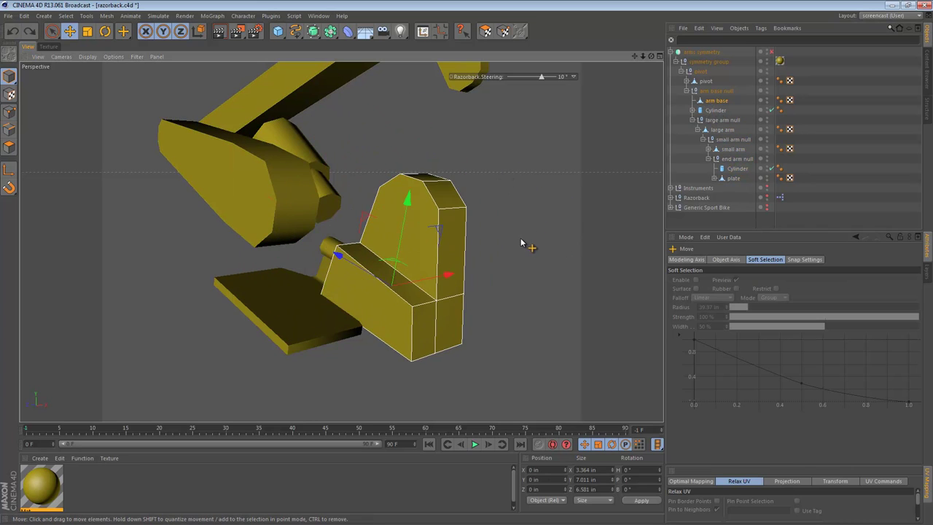
pyautogui.hotkey('ctrl', 'z')
pyautogui.click(721, 92)
pyautogui.press('r')
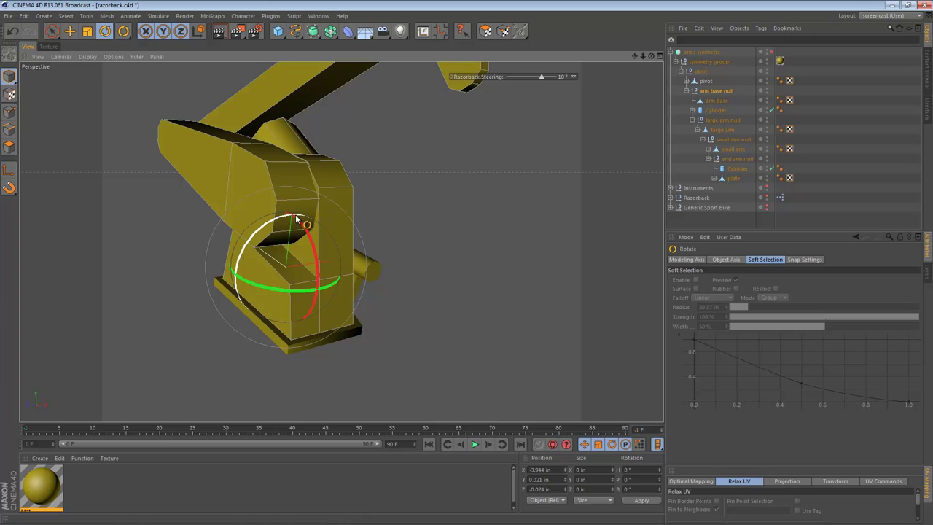
pyautogui.moveTo(276, 223); pyautogui.dragTo(244, 232)
pyautogui.hotkey('ctrl', 'z')
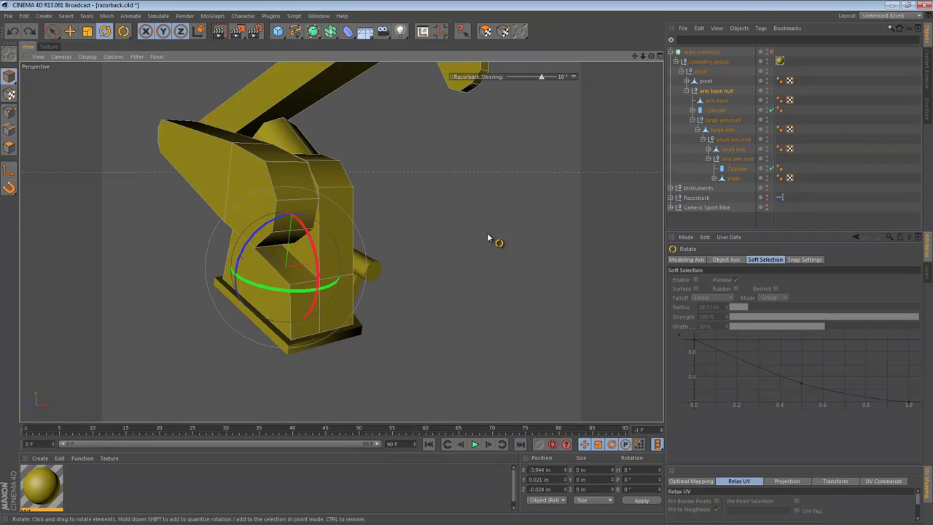
# Step: Select the cylinder beside the arm base, expand its hierarchy and examine how both nested cylinders sit against the arm
pyautogui.press('e')
pyautogui.click(438, 189)
pyautogui.click(720, 102)
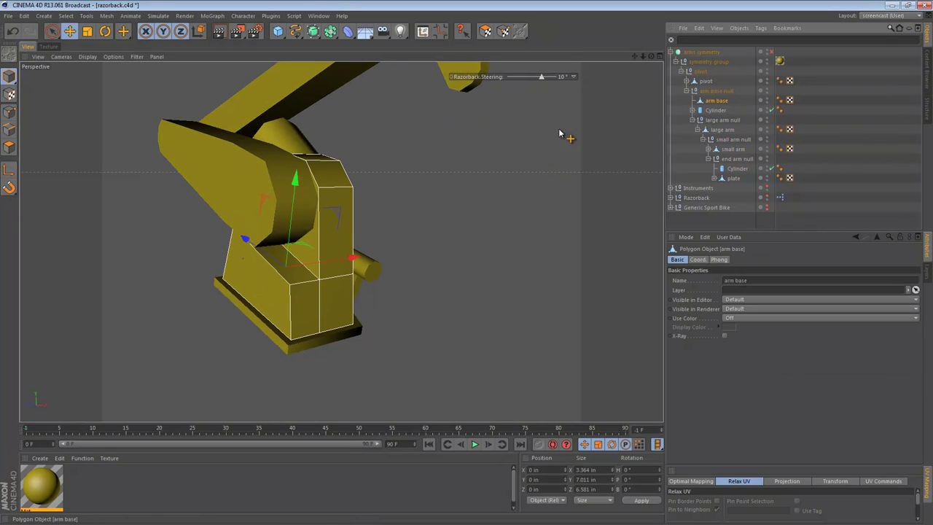
pyautogui.keyDown('alt'); pyautogui.moveTo(347, 232); pyautogui.dragTo(96, 195); pyautogui.keyUp('alt')
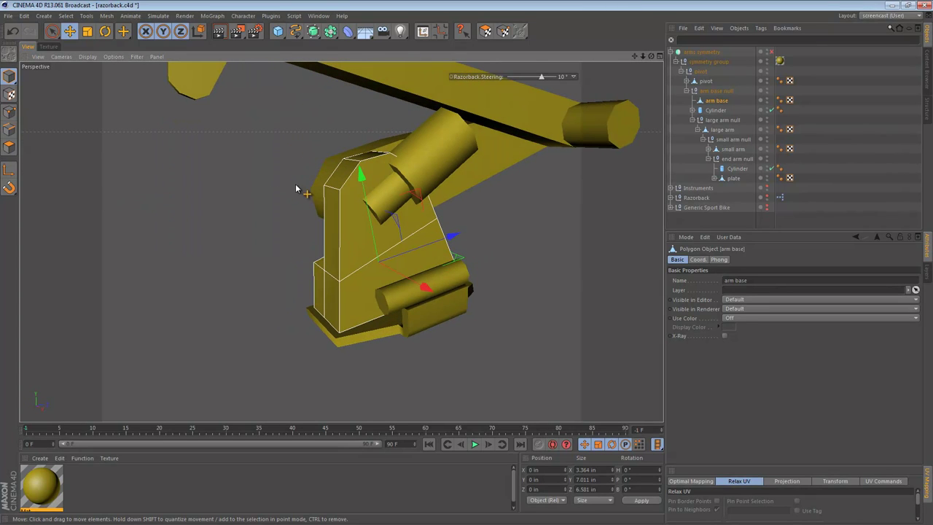
pyautogui.click(710, 110)
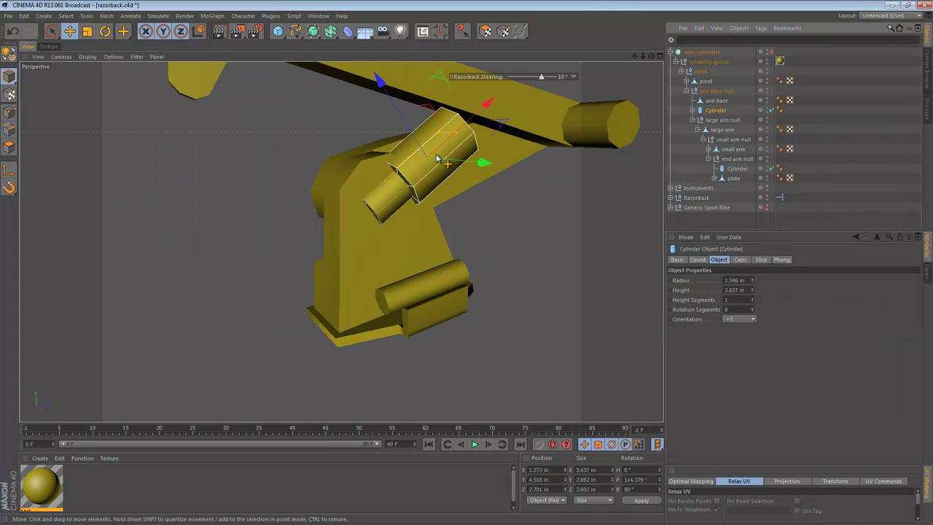
pyautogui.keyDown('alt'); pyautogui.moveTo(438, 158); pyautogui.dragTo(375, 175, button='middle'); pyautogui.keyUp('alt')
pyautogui.keyDown('alt'); pyautogui.moveTo(355, 184); pyautogui.dragTo(446, 184); pyautogui.keyUp('alt')
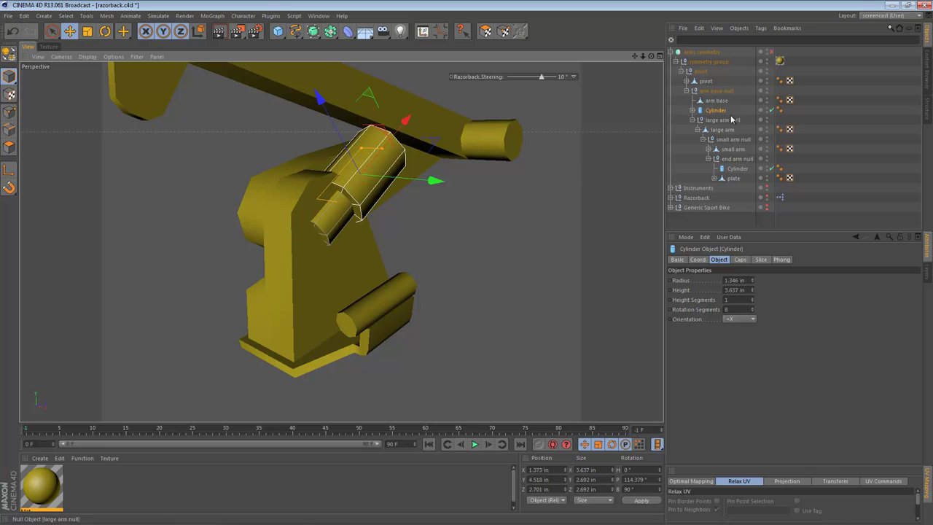
pyautogui.click(693, 111)
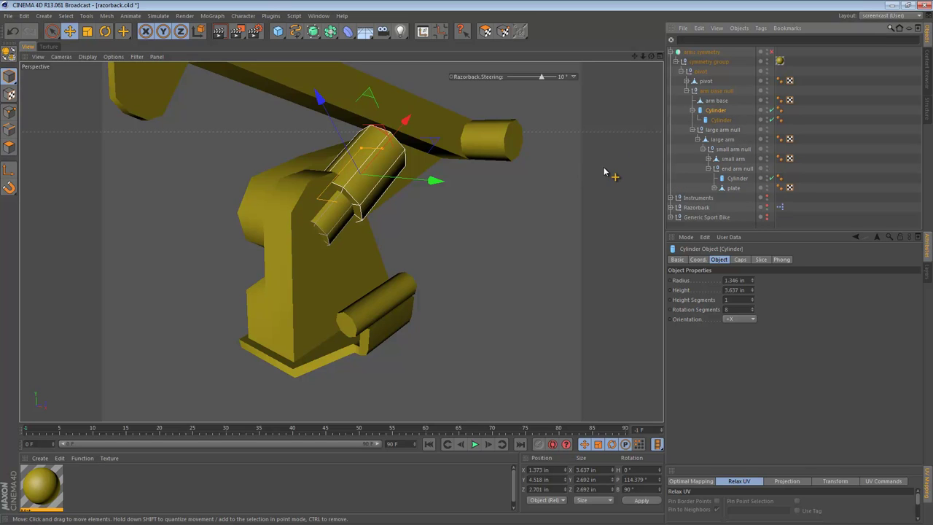
pyautogui.keyDown('alt'); pyautogui.moveTo(369, 178); pyautogui.dragTo(309, 229); pyautogui.keyUp('alt')
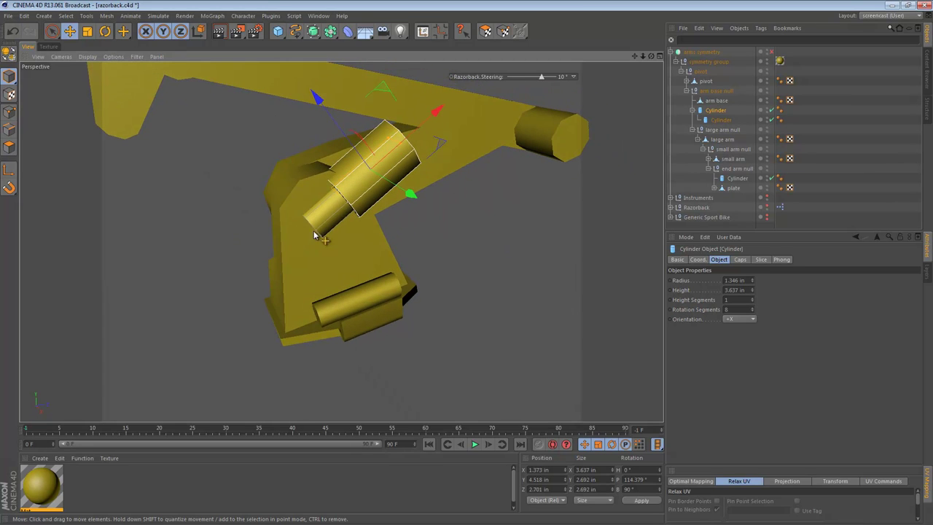
pyautogui.keyDown('alt'); pyautogui.moveTo(295, 198); pyautogui.dragTo(318, 195); pyautogui.keyUp('alt')
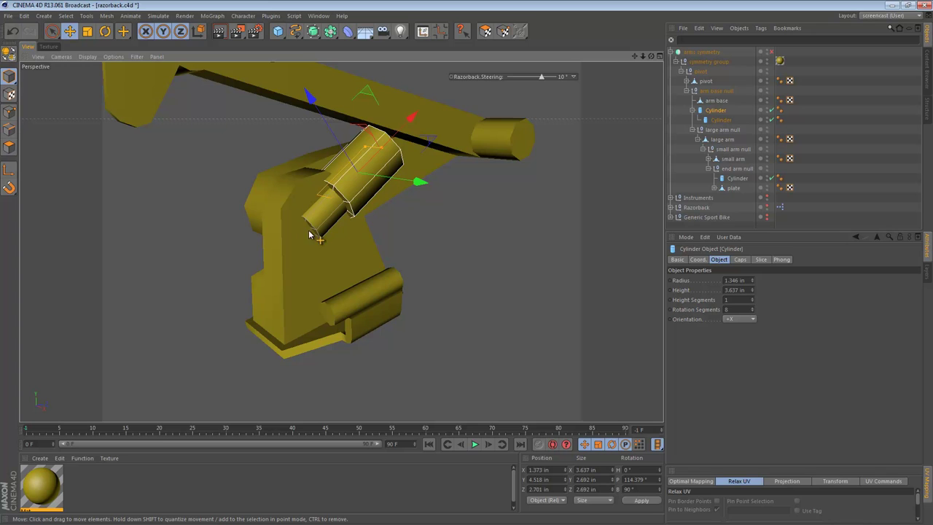
pyautogui.moveTo(357, 201)
pyautogui.keyDown('alt'); pyautogui.mouseDown()
pyautogui.moveTo(140, 196)
pyautogui.moveTo(360, 188)
pyautogui.mouseUp(); pyautogui.keyUp('alt')
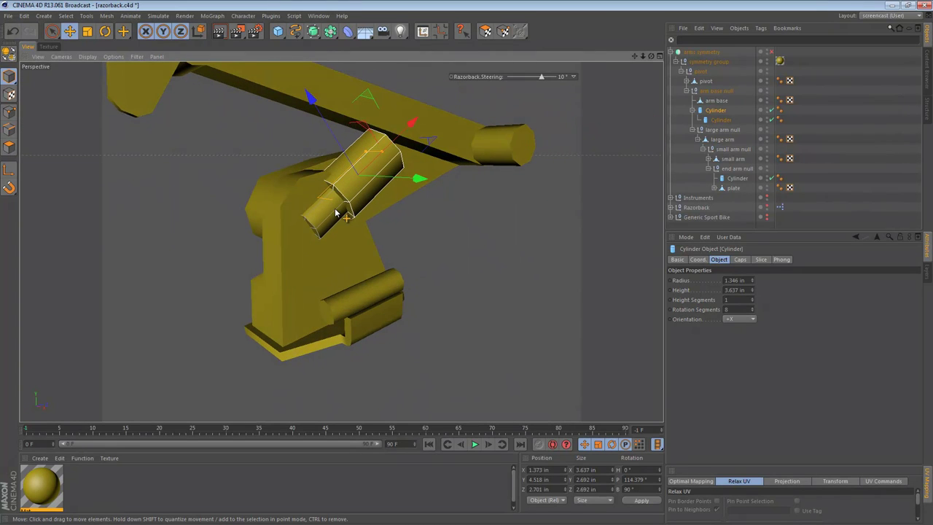
# Step: Collapse the large arm null's hierarchy and toggle its viewport visibility off and back on
pyautogui.click(721, 120)
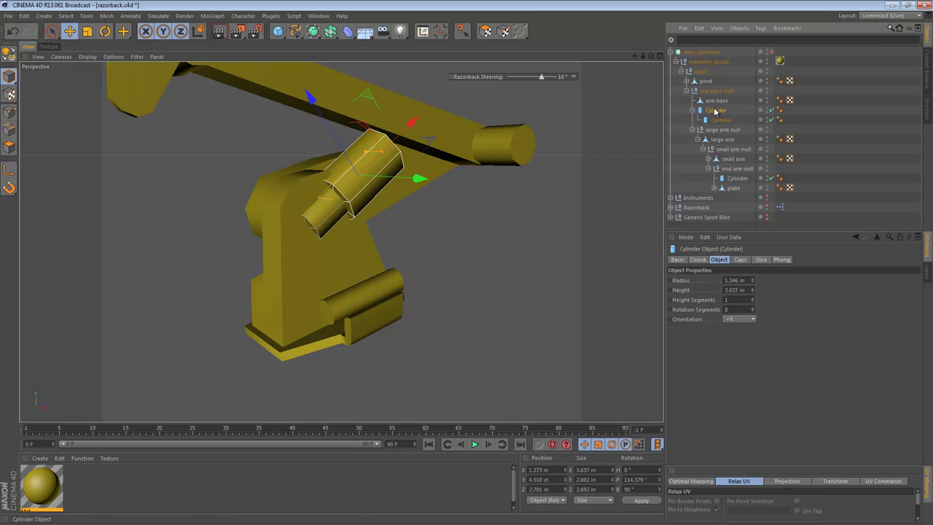
pyautogui.click(719, 138)
pyautogui.click(692, 130)
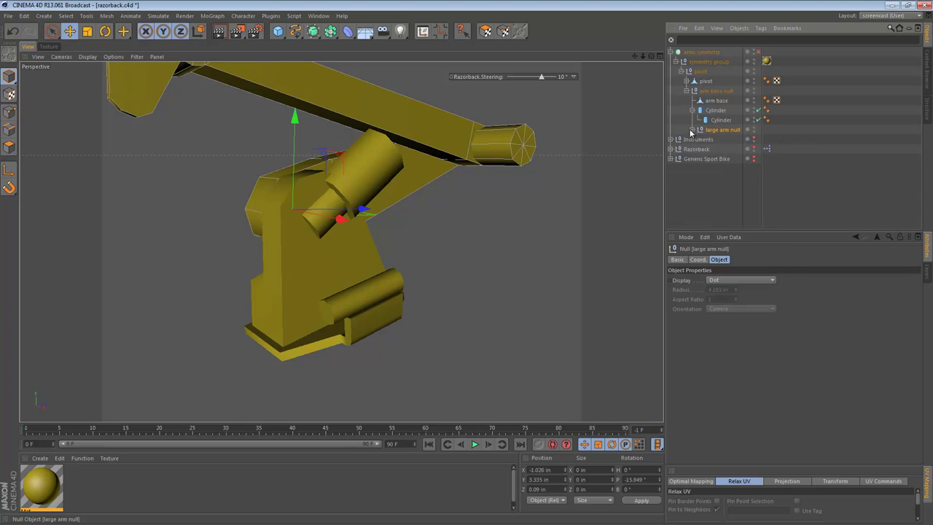
pyautogui.click(754, 128)
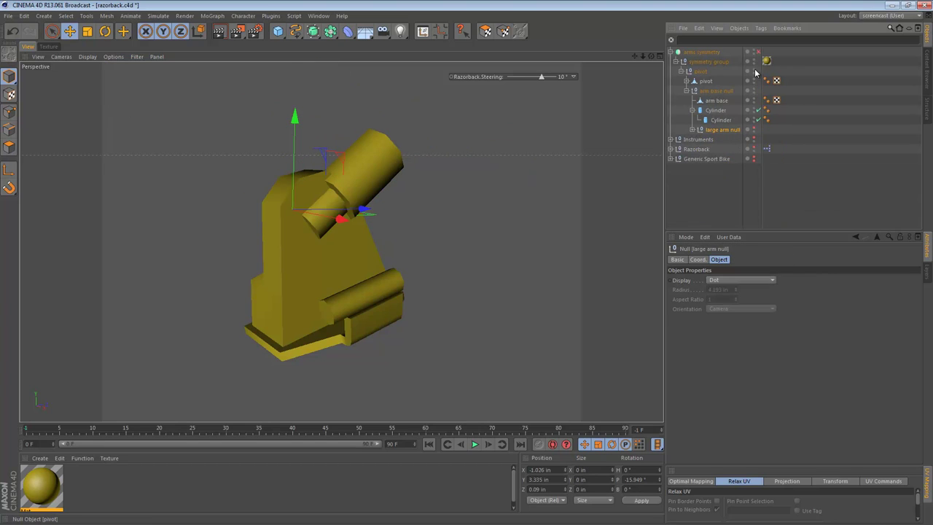
pyautogui.click(754, 129)
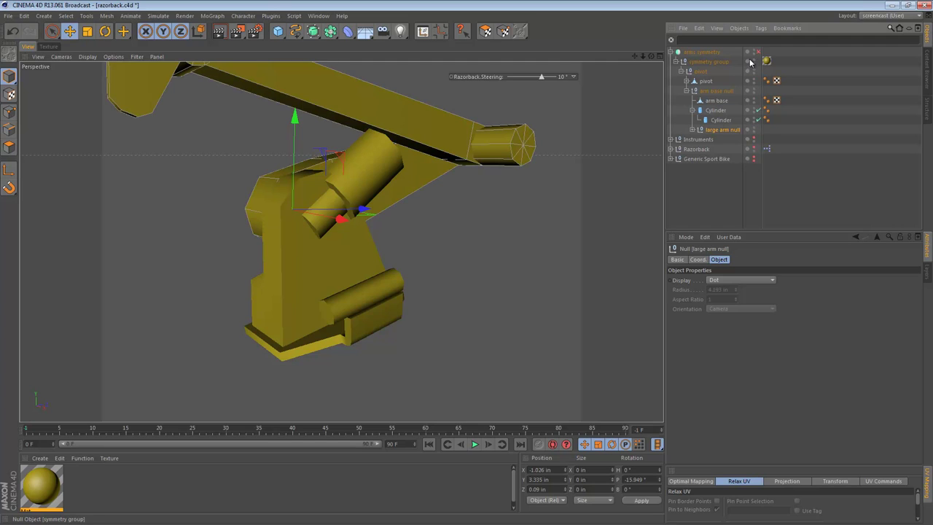
# Step: Hide the arms symmetry in the viewport and force only the arm base and its neighbouring cylinder to be visible
pyautogui.click(754, 52)
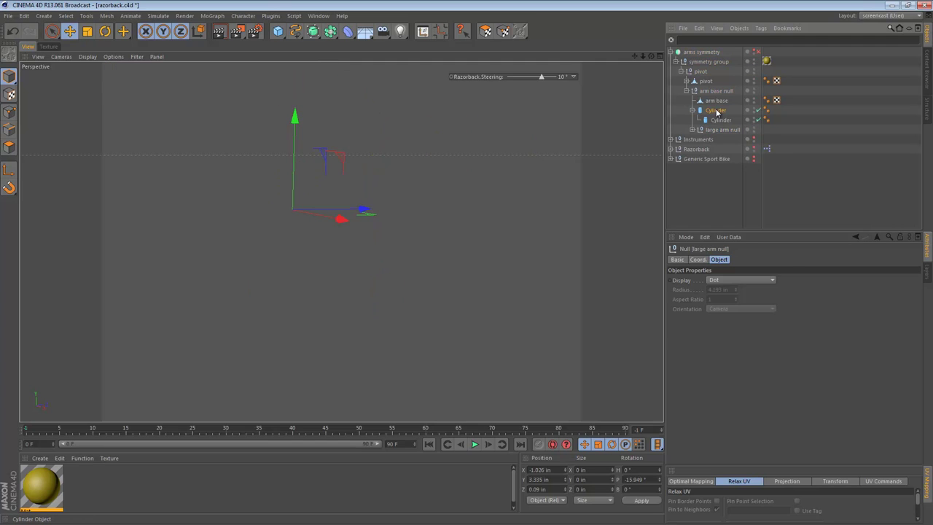
pyautogui.click(724, 101)
pyautogui.click(755, 97)
pyautogui.click(754, 99)
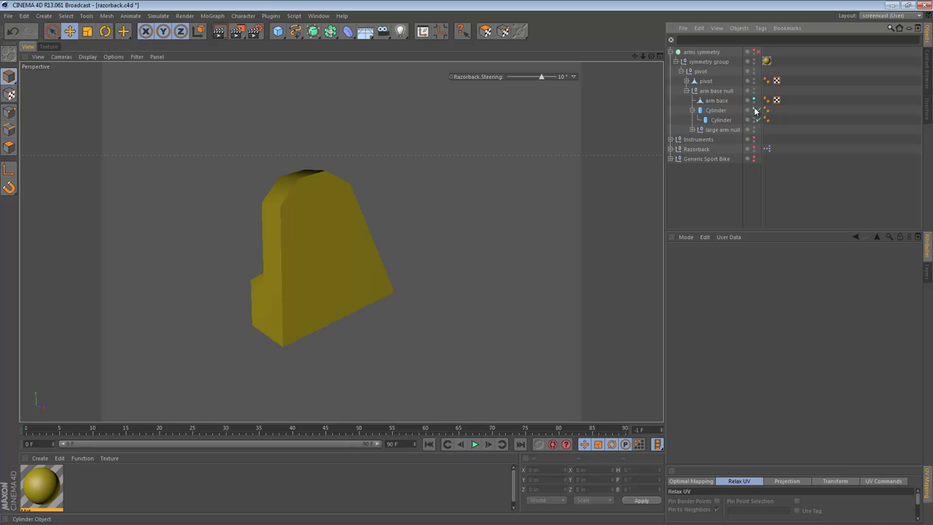
pyautogui.click(754, 109)
# Step: Switch the viewport display of the isolated parts to Gouraud shading with lines
pyautogui.keyDown('alt'); pyautogui.moveTo(308, 190); pyautogui.dragTo(348, 188, button='right'); pyautogui.keyUp('alt')
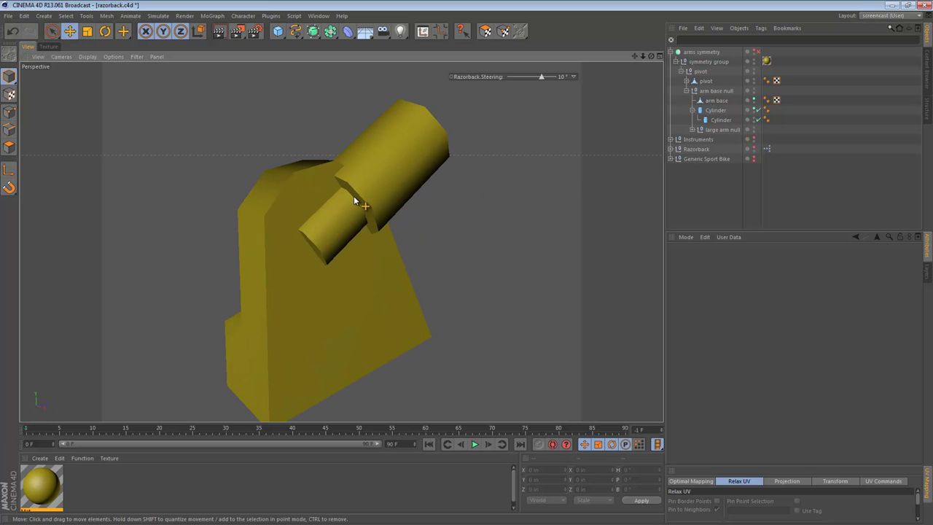
pyautogui.press('n')
pyautogui.press('b')
pyautogui.moveTo(299, 222)
pyautogui.keyDown('alt'); pyautogui.mouseDown()
pyautogui.moveTo(412, 212)
pyautogui.moveTo(522, 222)
pyautogui.moveTo(337, 226)
pyautogui.moveTo(447, 176)
pyautogui.moveTo(324, 179)
pyautogui.moveTo(510, 208)
pyautogui.moveTo(591, 290)
pyautogui.mouseUp(); pyautogui.keyUp('alt')
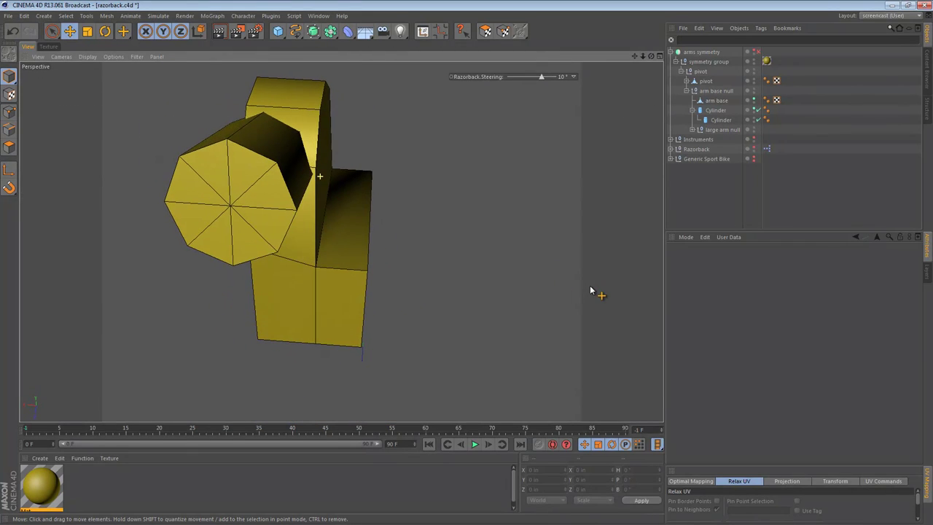
# Step: Select the large cylinder and examine its placement against the arm base from several sides
pyautogui.keyDown('alt'); pyautogui.moveTo(315, 172); pyautogui.dragTo(346, 191, button='right'); pyautogui.keyUp('alt')
pyautogui.keyDown('alt'); pyautogui.moveTo(347, 191); pyautogui.dragTo(241, 121); pyautogui.keyUp('alt')
pyautogui.keyDown('alt'); pyautogui.moveTo(256, 143); pyautogui.dragTo(309, 203, button='middle'); pyautogui.keyUp('alt')
pyautogui.click(310, 199)
pyautogui.press('r')
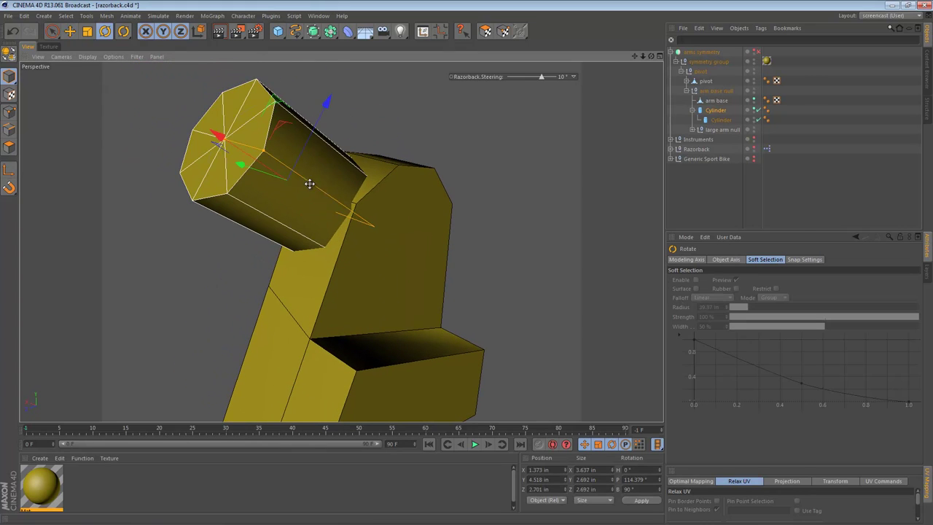
pyautogui.moveTo(329, 178); pyautogui.dragTo(492, 241)
pyautogui.keyDown('alt'); pyautogui.moveTo(341, 241); pyautogui.dragTo(210, 198); pyautogui.keyUp('alt')
pyautogui.keyDown('alt'); pyautogui.moveTo(353, 218); pyautogui.dragTo(498, 230); pyautogui.keyUp('alt')
# Step: Select the arm base and pick two of its faces in polygon editing mode
pyautogui.click(711, 102)
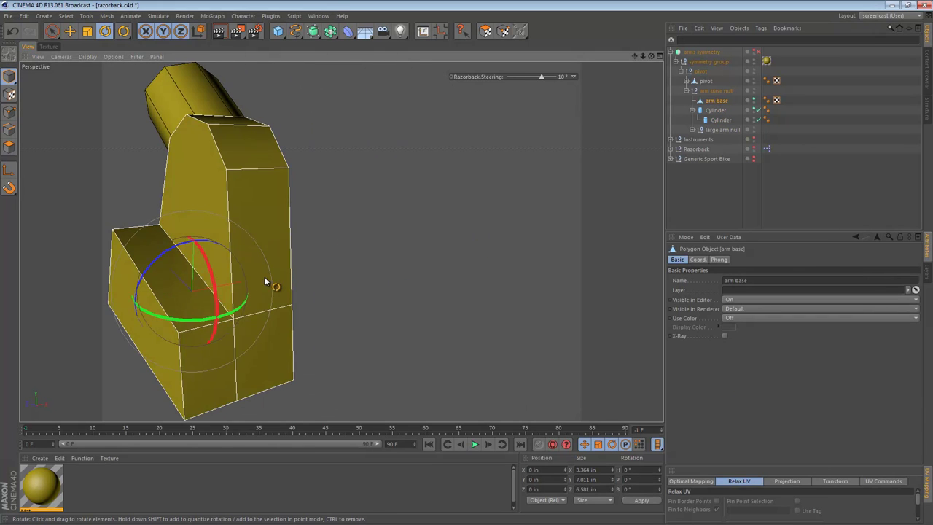
pyautogui.keyDown('alt'); pyautogui.moveTo(261, 280); pyautogui.dragTo(348, 252, button='middle'); pyautogui.keyUp('alt')
pyautogui.click(9, 148)
pyautogui.keyDown('alt'); pyautogui.moveTo(218, 172); pyautogui.dragTo(179, 159); pyautogui.keyUp('alt')
pyautogui.press('e')
pyautogui.click(438, 150)
pyautogui.keyDown('shift'); pyautogui.click(452, 259); pyautogui.keyUp('shift')
# Step: Melt the edge that crosses the arm base's flat side face below the cylinders, working in edge mode
pyautogui.keyDown('alt'); pyautogui.moveTo(364, 260); pyautogui.dragTo(610, 229); pyautogui.keyUp('alt')
pyautogui.keyDown('alt'); pyautogui.moveTo(364, 218); pyautogui.dragTo(32, 219); pyautogui.keyUp('alt')
pyautogui.click(8, 131)
pyautogui.click(490, 227)
pyautogui.rightClick(322, 174)
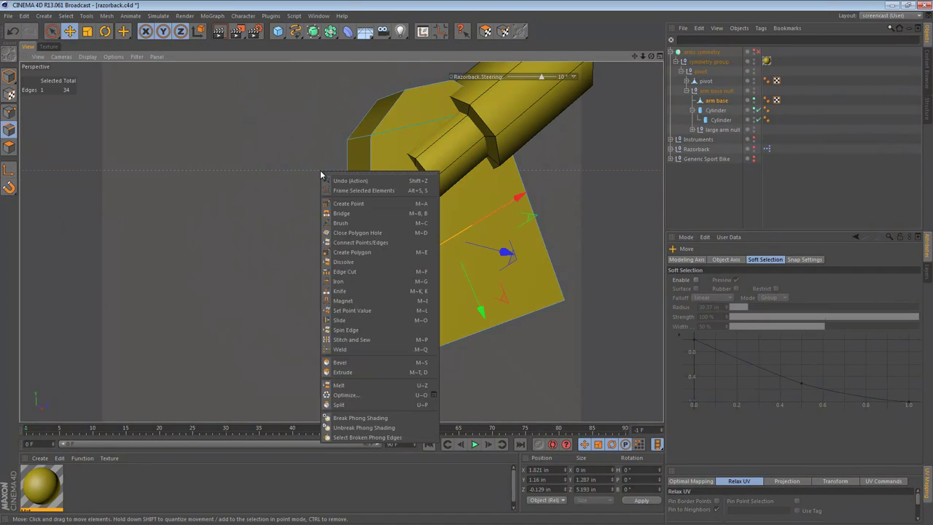
pyautogui.click(357, 385)
# Step: Select the four crosswise edges around the arm base's rounded top with Rectangle Selection in the Right view
pyautogui.keyDown('alt'); pyautogui.moveTo(364, 171); pyautogui.dragTo(370, 194); pyautogui.keyUp('alt')
pyautogui.keyDown('alt'); pyautogui.moveTo(429, 177); pyautogui.dragTo(368, 221, button='middle'); pyautogui.keyUp('alt')
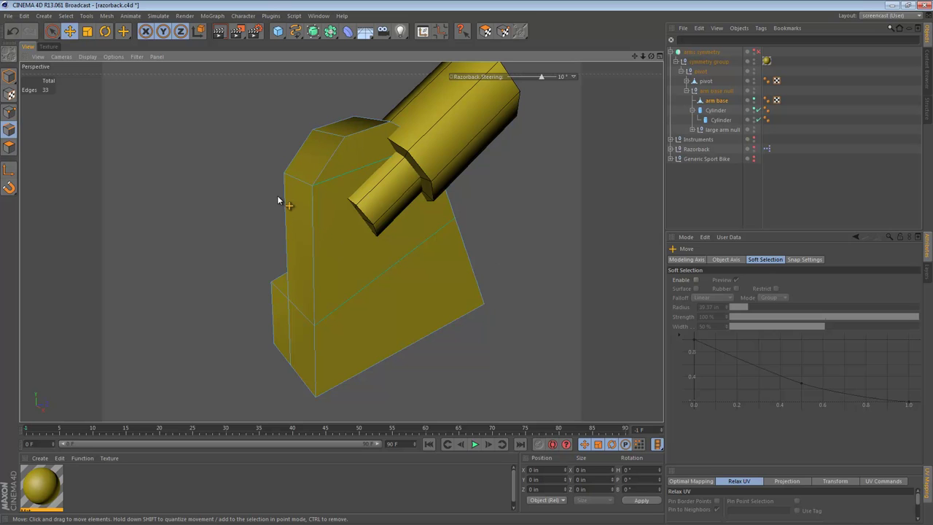
pyautogui.middleClick(314, 229)
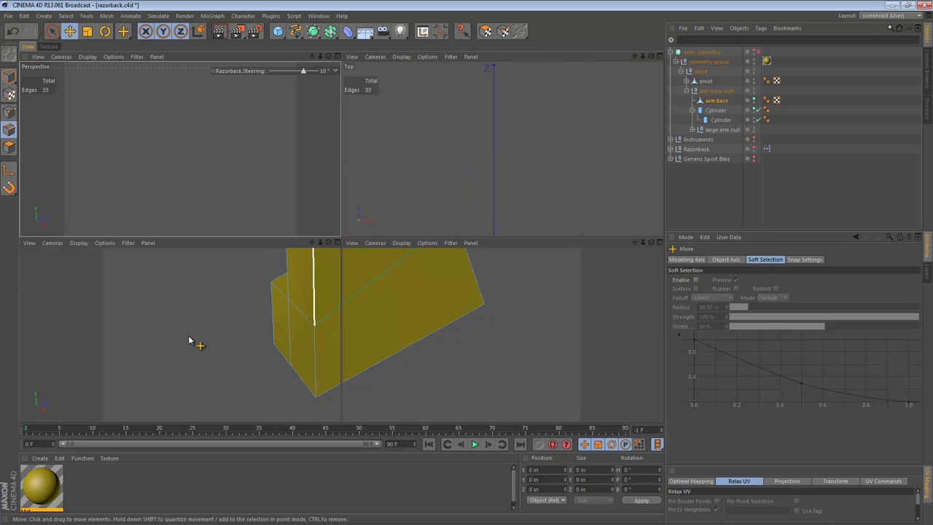
pyautogui.middleClick(175, 299)
pyautogui.keyDown('alt'); pyautogui.moveTo(229, 194); pyautogui.dragTo(338, 296, button='middle'); pyautogui.keyUp('alt')
pyautogui.keyDown('alt'); pyautogui.moveTo(284, 223); pyautogui.dragTo(358, 228, button='right'); pyautogui.keyUp('alt')
pyautogui.keyDown('alt'); pyautogui.moveTo(363, 223); pyautogui.dragTo(375, 186, button='middle'); pyautogui.keyUp('alt')
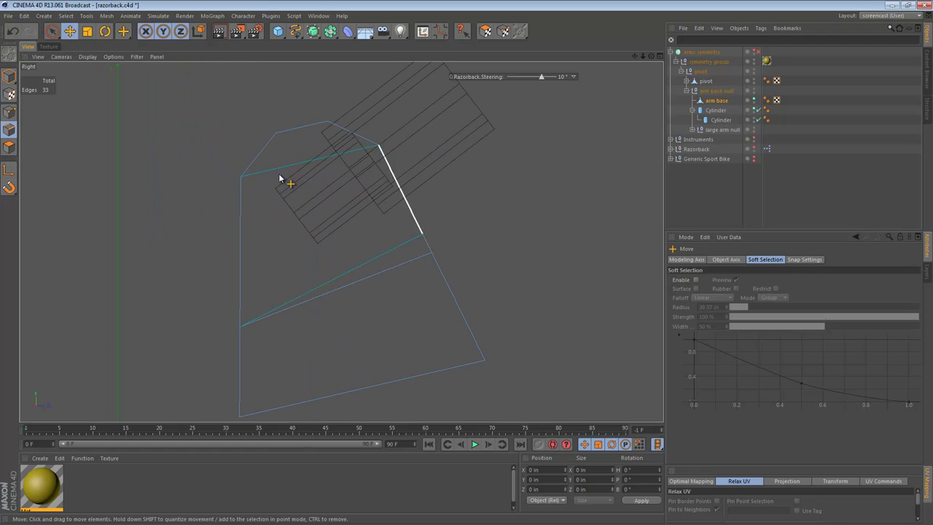
pyautogui.moveTo(52, 30); pyautogui.dragTo(99, 61)
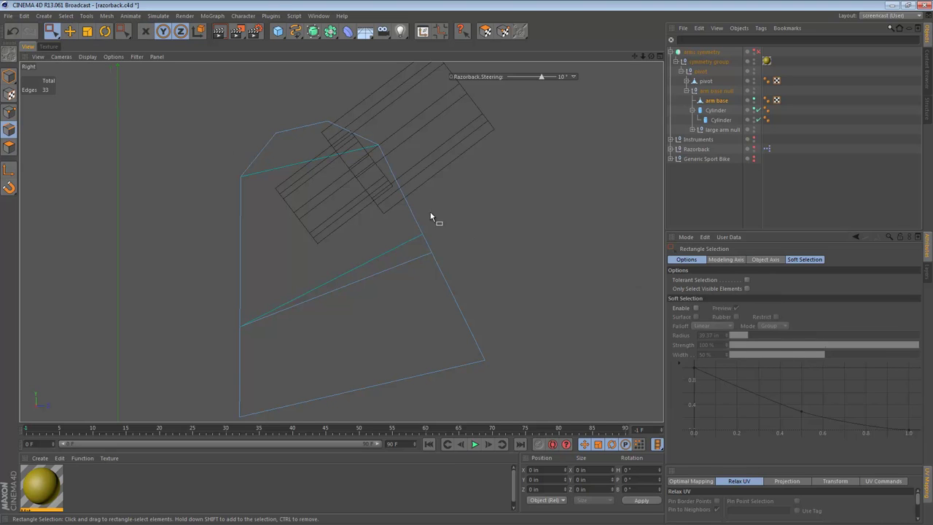
pyautogui.keyDown('shift'); pyautogui.moveTo(352, 101); pyautogui.dragTo(309, 143); pyautogui.keyUp('shift')
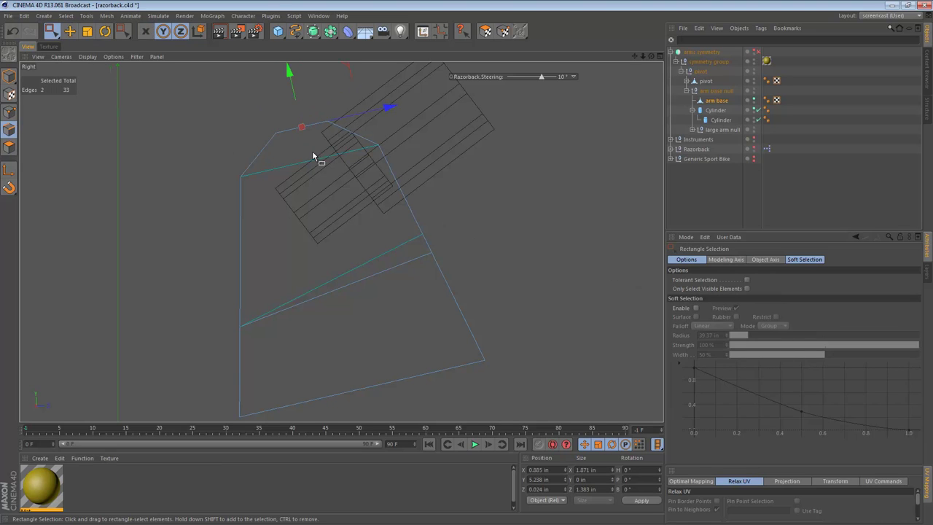
pyautogui.keyDown('shift'); pyautogui.moveTo(368, 146); pyautogui.dragTo(356, 138); pyautogui.keyUp('shift')
pyautogui.press('F1')
pyautogui.keyDown('alt'); pyautogui.moveTo(340, 176); pyautogui.dragTo(363, 135); pyautogui.keyUp('alt')
pyautogui.keyDown('alt'); pyautogui.moveTo(364, 132); pyautogui.dragTo(277, 198, button='middle'); pyautogui.keyUp('alt')
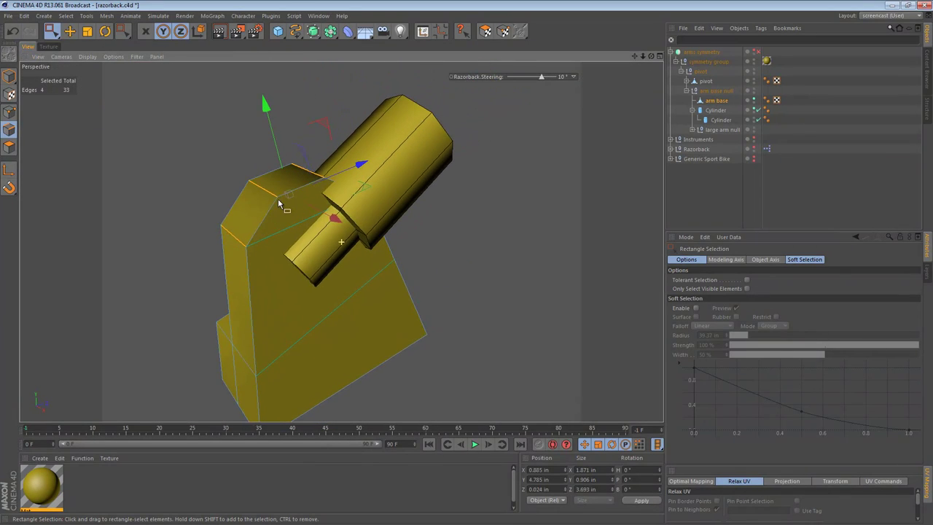
pyautogui.keyDown('alt'); pyautogui.moveTo(277, 198); pyautogui.dragTo(306, 199, button='right'); pyautogui.keyUp('alt')
pyautogui.keyDown('alt'); pyautogui.moveTo(306, 199); pyautogui.dragTo(262, 238); pyautogui.keyUp('alt')
# Step: Bevel the four selected top edges of the arm base with an inner offset of about 0.34 in
pyautogui.middleClick(261, 239)
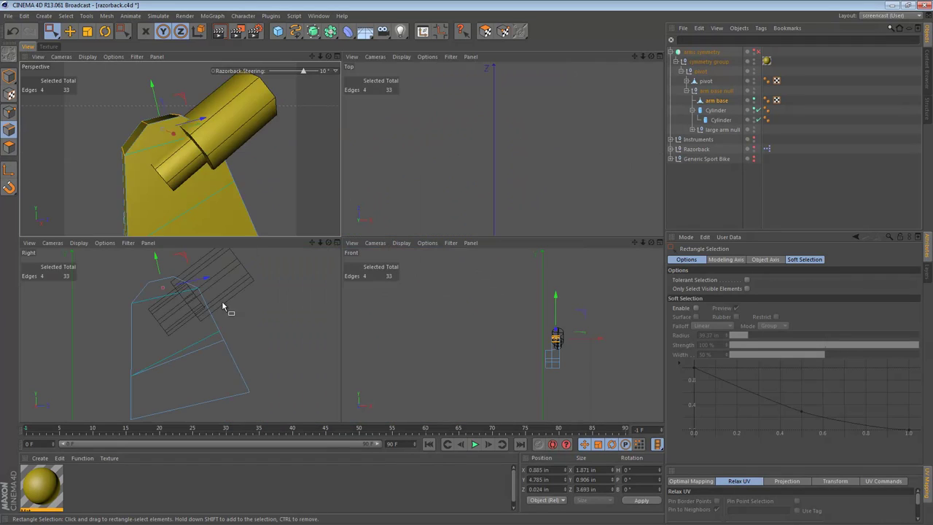
pyautogui.middleClick(222, 300)
pyautogui.rightClick(272, 179)
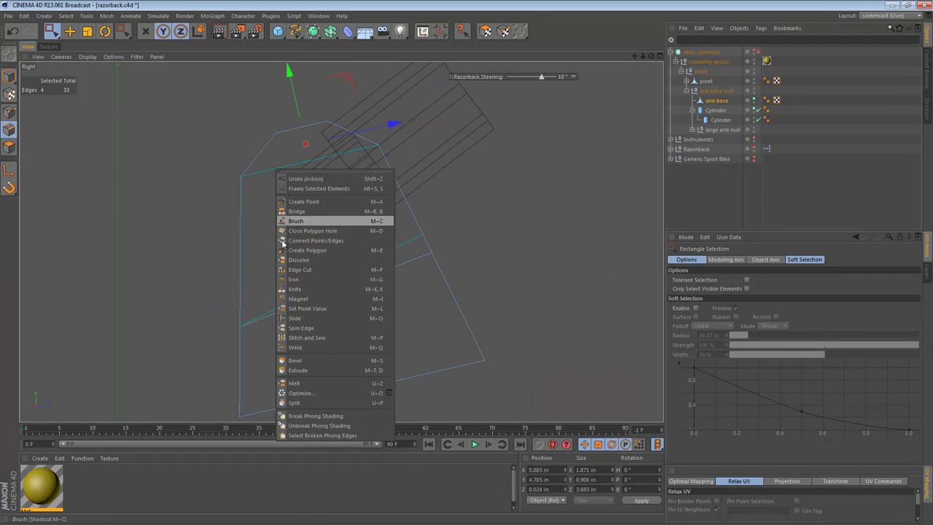
pyautogui.click(327, 360)
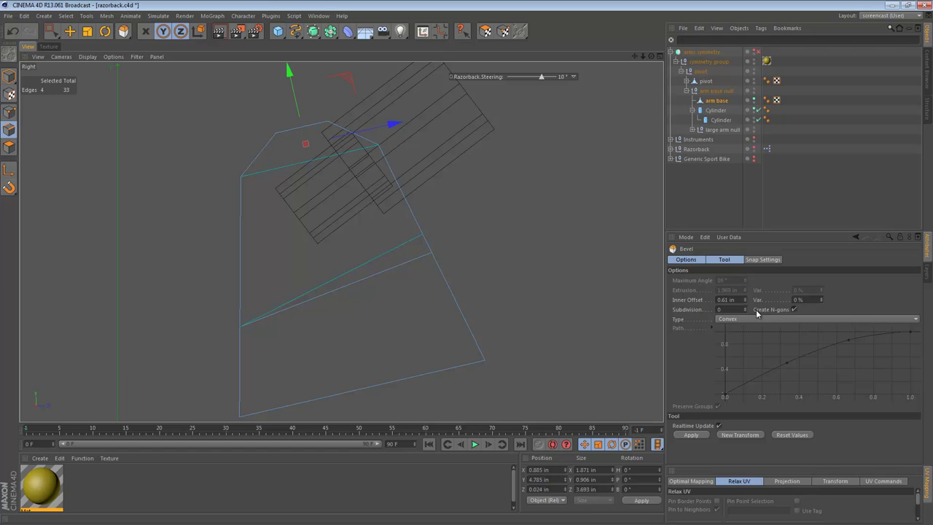
pyautogui.keyDown('alt'); pyautogui.moveTo(316, 138); pyautogui.dragTo(368, 142, button='right'); pyautogui.keyUp('alt')
pyautogui.keyDown('alt'); pyautogui.moveTo(376, 155); pyautogui.dragTo(387, 185, button='middle'); pyautogui.keyUp('alt')
pyautogui.moveTo(465, 281); pyautogui.dragTo(467, 282)
pyautogui.press('F1')
pyautogui.keyDown('alt'); pyautogui.moveTo(325, 236); pyautogui.dragTo(613, 248); pyautogui.keyUp('alt')
pyautogui.keyDown('alt'); pyautogui.moveTo(351, 283); pyautogui.dragTo(301, 285, button='right'); pyautogui.keyUp('alt')
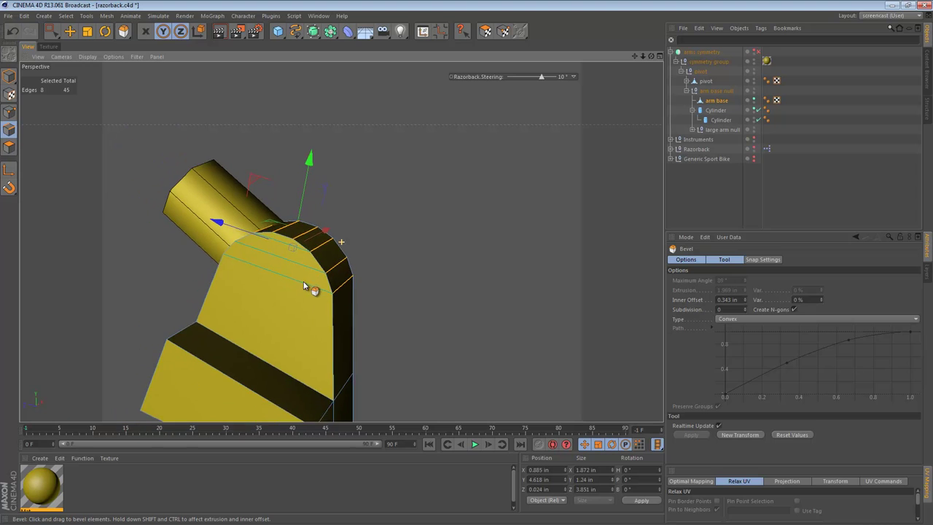
pyautogui.keyDown('alt'); pyautogui.moveTo(301, 285); pyautogui.dragTo(314, 179, button='middle'); pyautogui.keyUp('alt')
pyautogui.keyDown('alt'); pyautogui.moveTo(302, 189); pyautogui.dragTo(321, 188, button='right'); pyautogui.keyUp('alt')
pyautogui.keyDown('alt'); pyautogui.moveTo(352, 174); pyautogui.dragTo(275, 276); pyautogui.keyUp('alt')
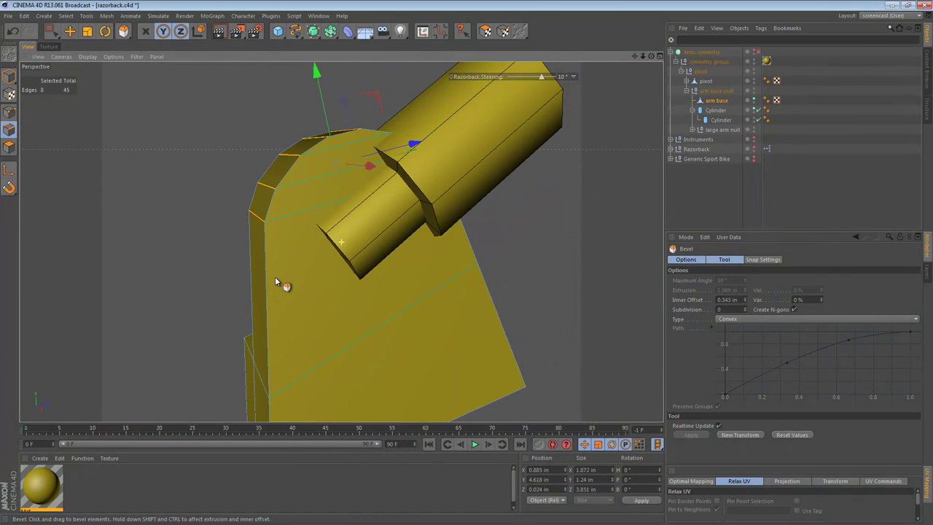
# Step: Set the inner offset of the rounded top's bevel to 0.363 in
pyautogui.moveTo(364, 183)
pyautogui.keyDown('alt'); pyautogui.mouseDown()
pyautogui.moveTo(285, 187)
pyautogui.moveTo(375, 192)
pyautogui.mouseUp(); pyautogui.keyUp('alt')
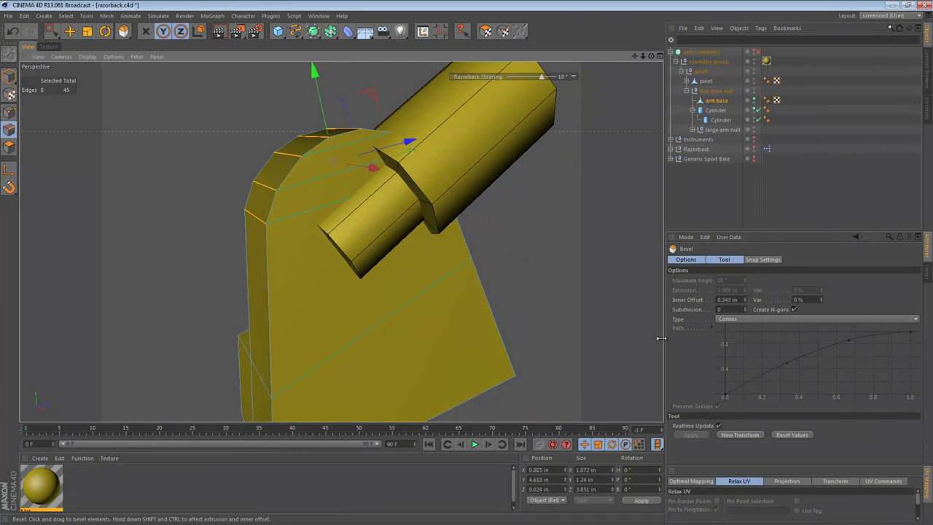
pyautogui.click(745, 299)
pyautogui.click(745, 299)
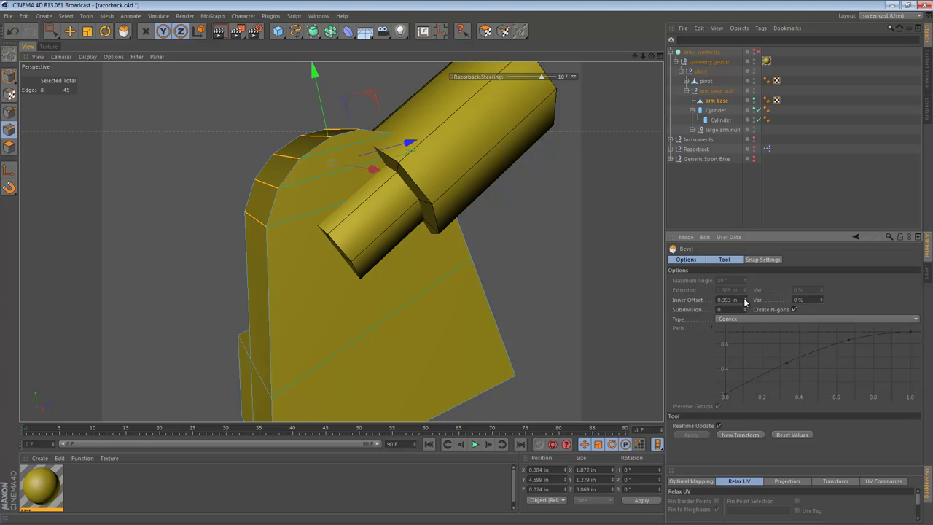
pyautogui.click(745, 301)
# Step: Bevel the long upper outer edge of the arm base's lower ledge with an inner offset of about 0.39 in
pyautogui.keyDown('alt'); pyautogui.moveTo(300, 187); pyautogui.dragTo(341, 275); pyautogui.keyUp('alt')
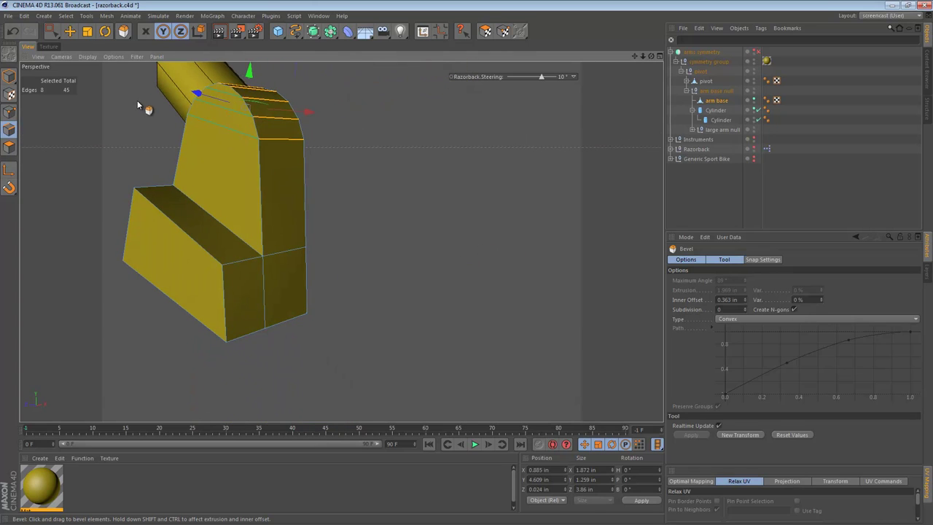
pyautogui.press('e')
pyautogui.click(179, 230)
pyautogui.keyDown('alt'); pyautogui.moveTo(146, 236); pyautogui.dragTo(177, 237, button='right'); pyautogui.keyUp('alt')
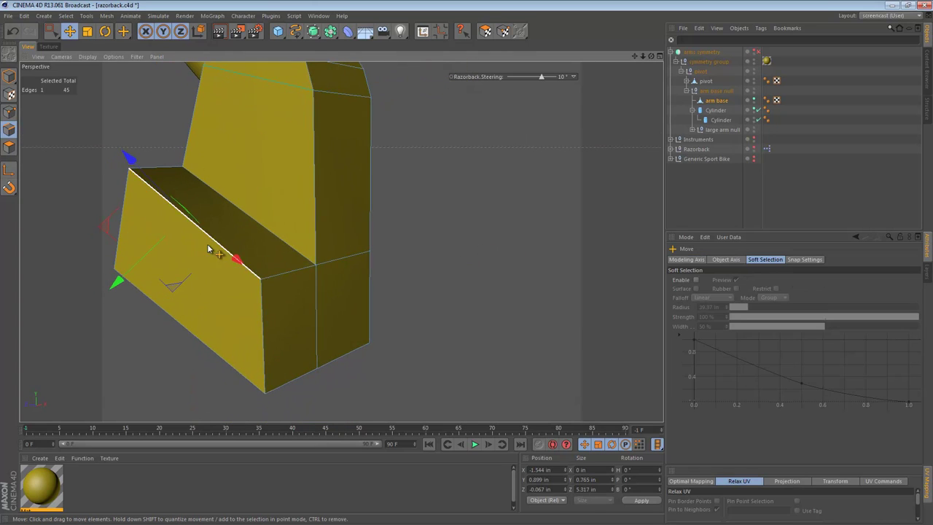
pyautogui.keyDown('alt'); pyautogui.moveTo(208, 244); pyautogui.dragTo(153, 224); pyautogui.keyUp('alt')
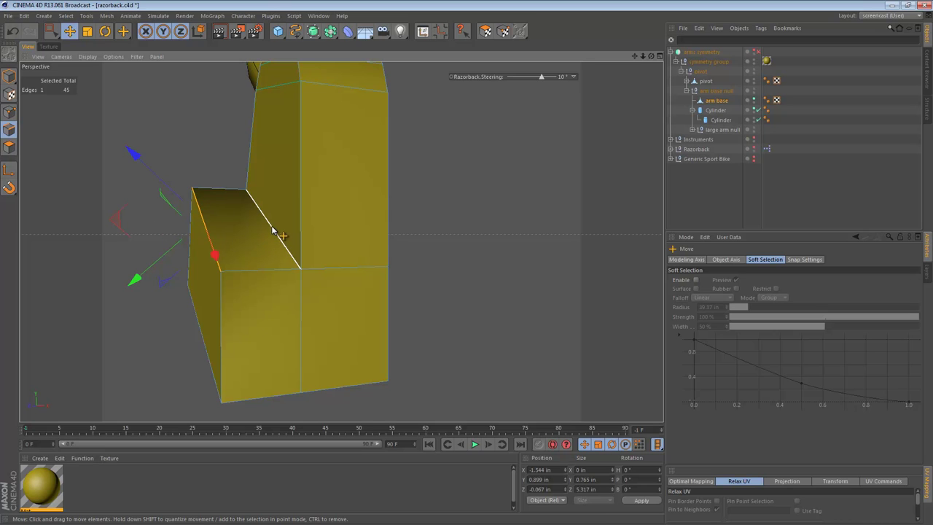
pyautogui.press('m')
pyautogui.press('s')
pyautogui.moveTo(235, 210); pyautogui.dragTo(466, 282)
# Step: Select the edges outlining the ledge's top, bevel and ends, plus the upright's adjoining edges on the ledge side
pyautogui.keyDown('alt'); pyautogui.moveTo(188, 226); pyautogui.dragTo(245, 290); pyautogui.keyUp('alt')
pyautogui.press('e')
pyautogui.keyDown('shift'); pyautogui.click(326, 291); pyautogui.keyUp('shift')
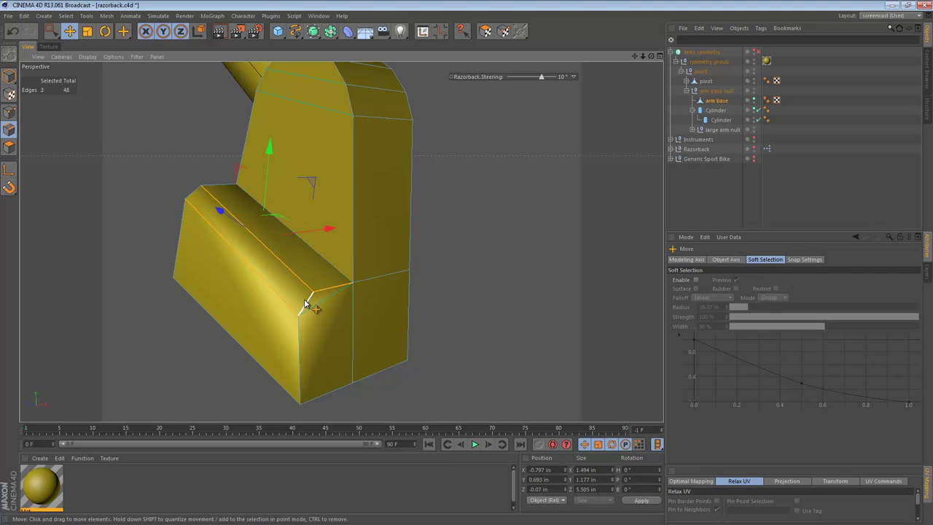
pyautogui.keyDown('shift'); pyautogui.click(304, 345); pyautogui.keyUp('shift')
pyautogui.keyDown('shift'); pyautogui.click(182, 230); pyautogui.keyUp('shift')
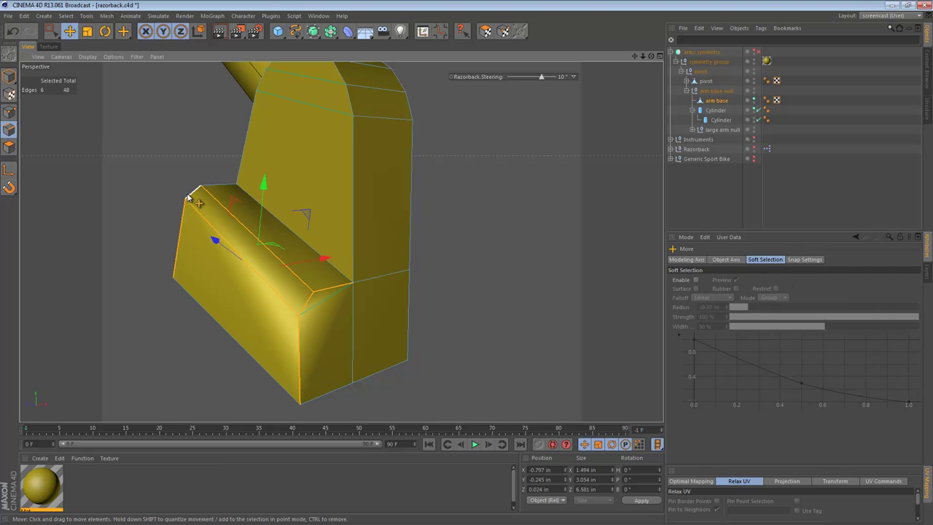
pyautogui.keyDown('shift'); pyautogui.click(247, 170); pyautogui.keyUp('shift')
pyautogui.keyDown('shift'); pyautogui.click(273, 207); pyautogui.keyUp('shift')
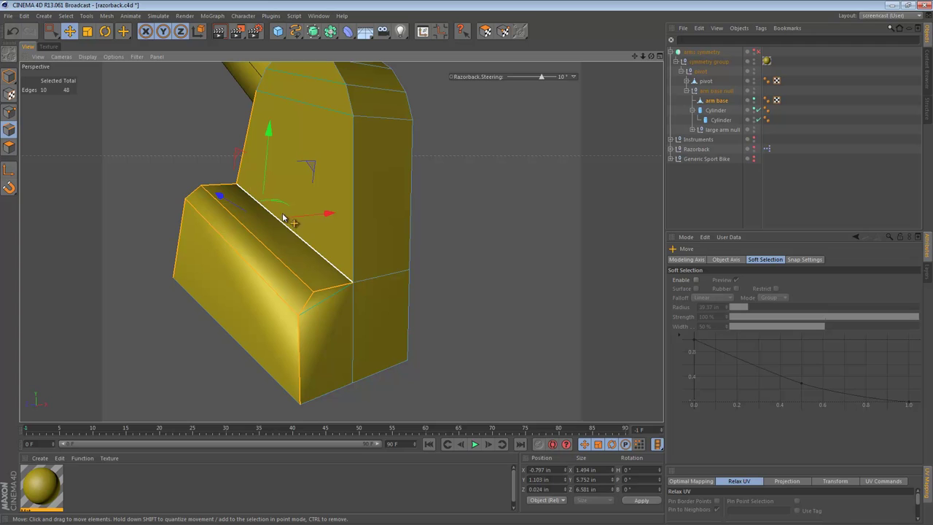
pyautogui.keyDown('shift'); pyautogui.click(359, 237); pyautogui.keyUp('shift')
# Step: Add the rounded outlines of both side faces of the upright to the edge selection with Path Selection
pyautogui.keyDown('alt'); pyautogui.moveTo(379, 298); pyautogui.dragTo(380, 363, button='middle'); pyautogui.keyUp('alt')
pyautogui.keyDown('alt'); pyautogui.moveTo(333, 192); pyautogui.dragTo(366, 197); pyautogui.keyUp('alt')
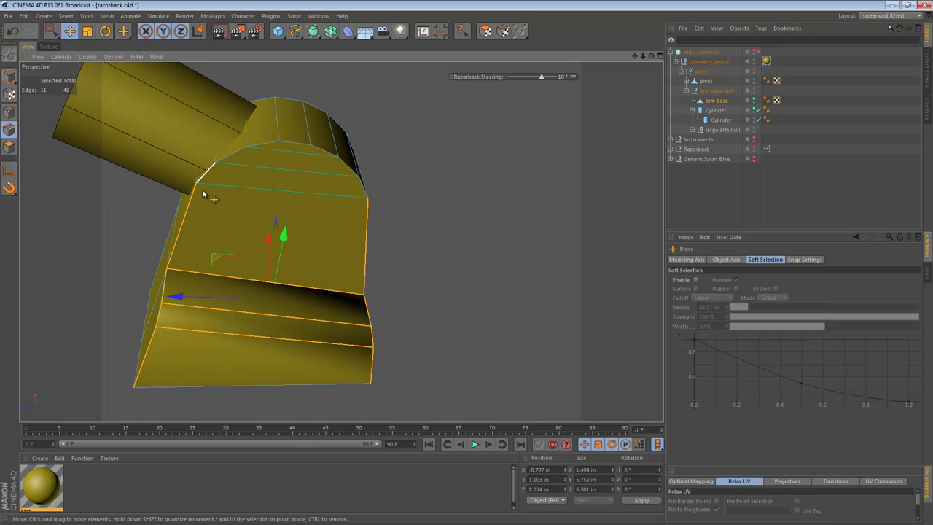
pyautogui.press('v')
pyautogui.moveTo(369, 104)
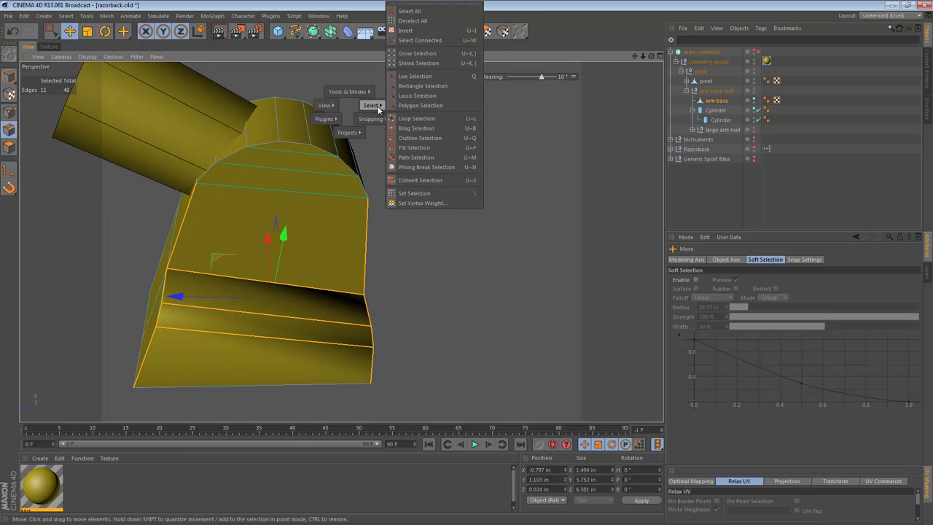
pyautogui.click(419, 157)
pyautogui.moveTo(281, 149)
pyautogui.keyDown('shift'); pyautogui.mouseDown()
pyautogui.moveTo(328, 152)
pyautogui.moveTo(278, 140)
pyautogui.moveTo(349, 158)
pyautogui.mouseUp(); pyautogui.keyUp('shift')
pyautogui.keyDown('shift'); pyautogui.moveTo(373, 201); pyautogui.dragTo(363, 196); pyautogui.keyUp('shift')
pyautogui.keyDown('alt'); pyautogui.moveTo(352, 154); pyautogui.dragTo(56, 144); pyautogui.keyUp('alt')
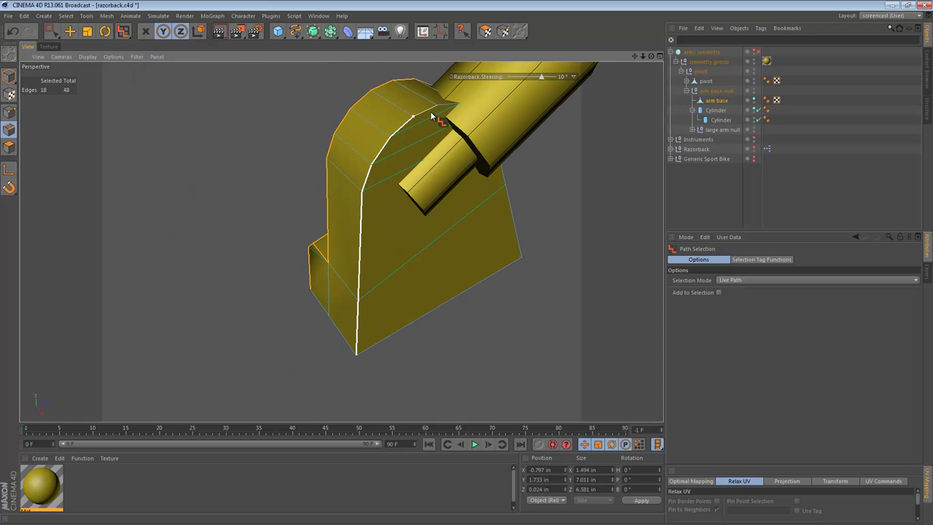
pyautogui.keyDown('shift'); pyautogui.moveTo(458, 107); pyautogui.dragTo(459, 110); pyautogui.keyUp('shift')
# Step: Trace the remaining outline edges behind the cylinders down to the base in wireframe display, and return to Gouraud shading
pyautogui.keyDown('alt'); pyautogui.moveTo(398, 227); pyautogui.dragTo(342, 244, button='middle'); pyautogui.keyUp('alt')
pyautogui.keyDown('alt'); pyautogui.moveTo(422, 229); pyautogui.dragTo(259, 186); pyautogui.keyUp('alt')
pyautogui.press('n')
pyautogui.press('g')
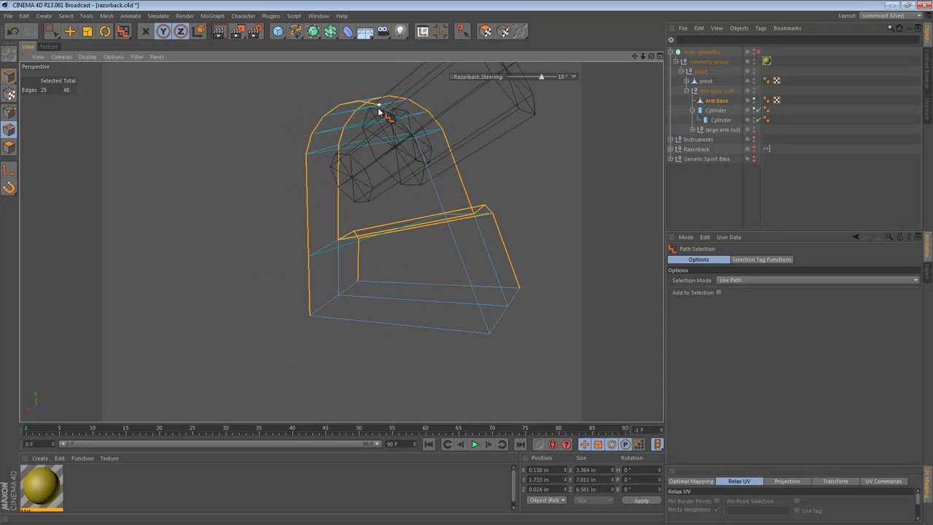
pyautogui.moveTo(418, 153); pyautogui.dragTo(463, 271)
pyautogui.moveTo(483, 346); pyautogui.dragTo(487, 352)
pyautogui.press('n')
pyautogui.press('a')
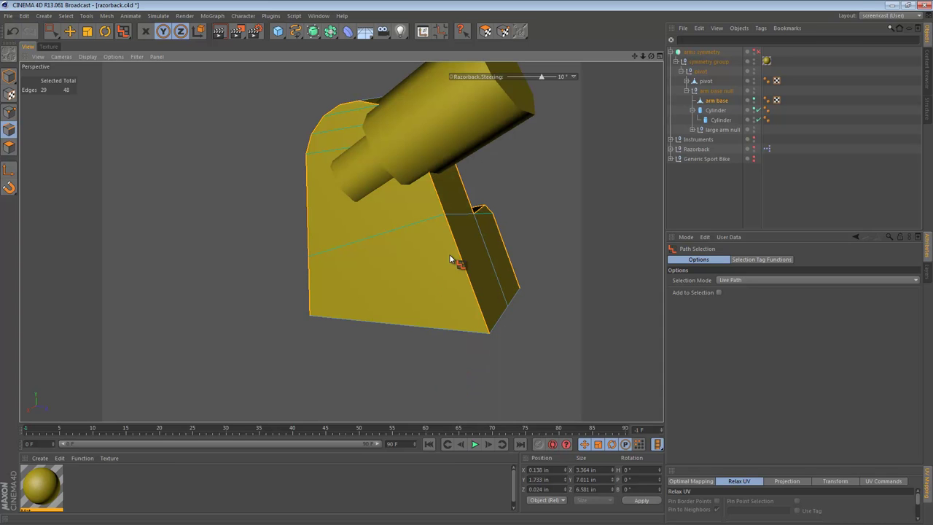
# Step: Bevel the 29 selected outline edges of the arm base with a small inner offset of about 0.09 in
pyautogui.moveTo(435, 201)
pyautogui.keyDown('alt'); pyautogui.mouseDown()
pyautogui.moveTo(135, 205)
pyautogui.moveTo(151, 212)
pyautogui.mouseUp(); pyautogui.keyUp('alt')
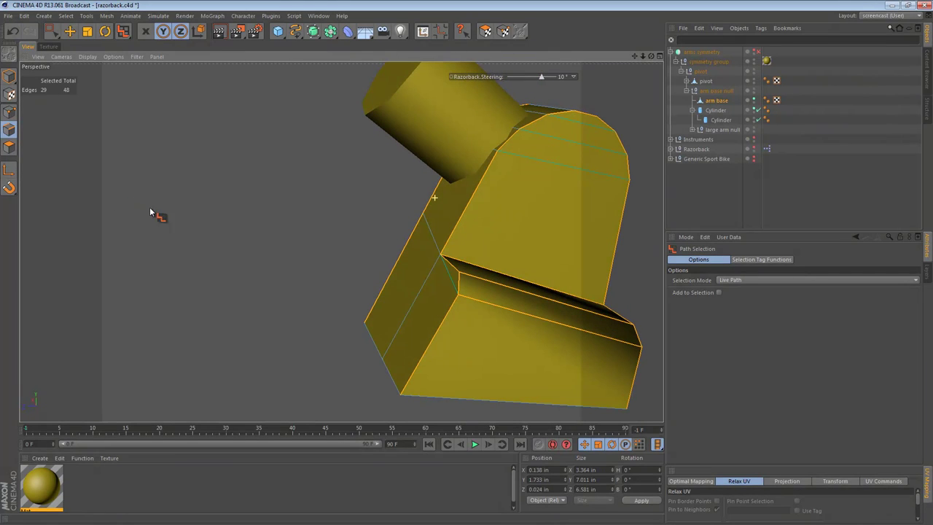
pyautogui.keyDown('alt'); pyautogui.moveTo(485, 245); pyautogui.dragTo(266, 209); pyautogui.keyUp('alt')
pyautogui.scroll(-2, 369, 203)
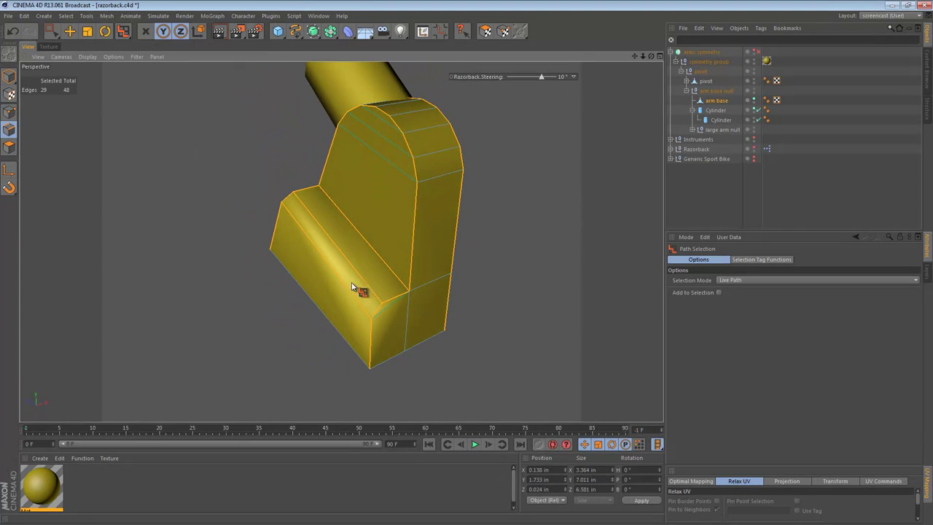
pyautogui.press('e')
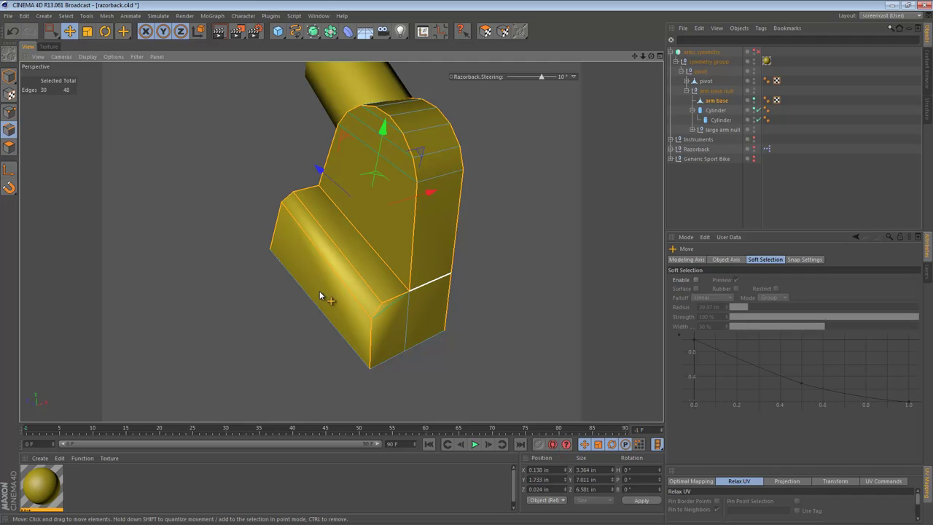
pyautogui.keyDown('alt'); pyautogui.moveTo(366, 211); pyautogui.dragTo(335, 190); pyautogui.keyUp('alt')
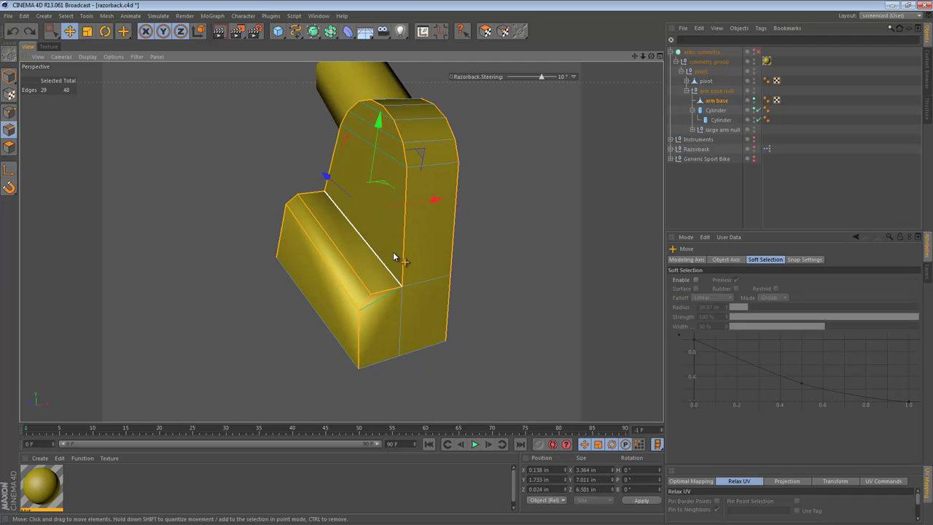
pyautogui.keyDown('alt'); pyautogui.moveTo(373, 249); pyautogui.dragTo(332, 249, button='middle'); pyautogui.keyUp('alt')
pyautogui.keyDown('alt'); pyautogui.moveTo(332, 249); pyautogui.dragTo(340, 248, button='right'); pyautogui.keyUp('alt')
pyautogui.keyDown('alt'); pyautogui.moveTo(340, 248); pyautogui.dragTo(338, 252, button='middle'); pyautogui.keyUp('alt')
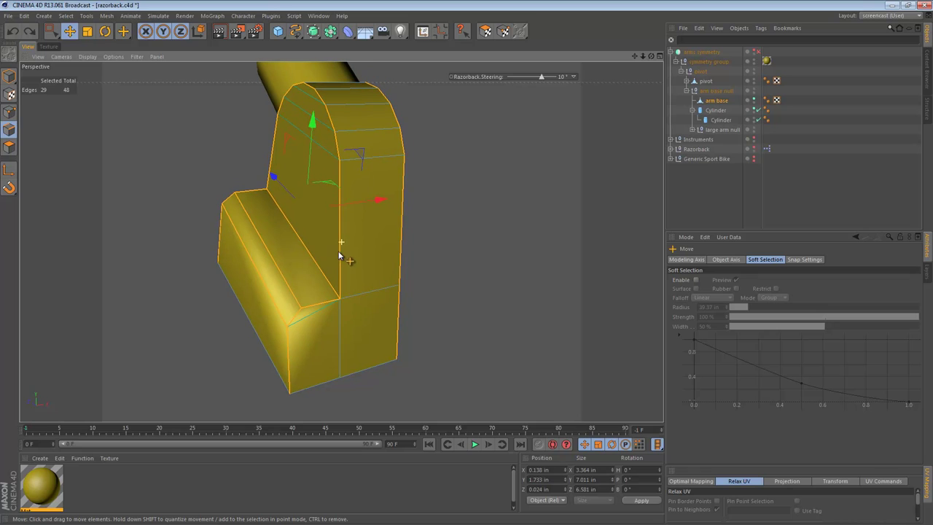
pyautogui.rightClick(457, 192)
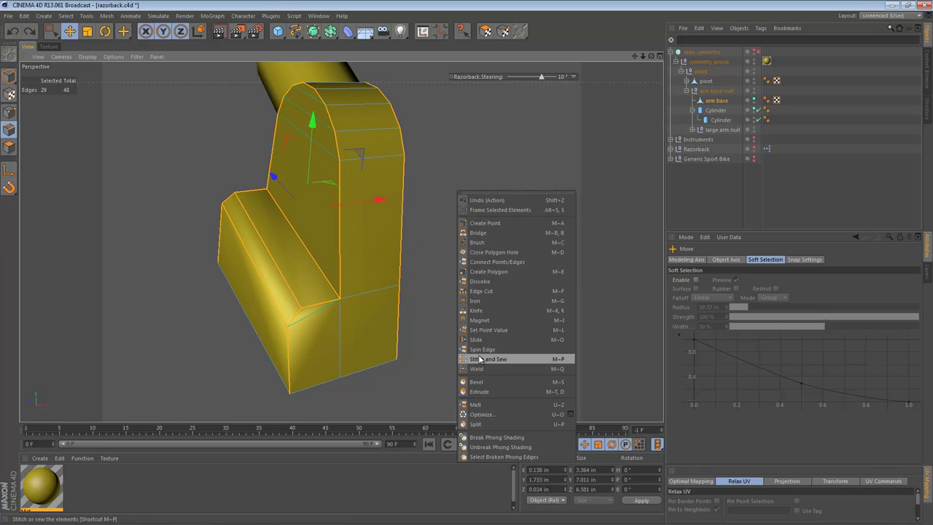
pyautogui.click(487, 380)
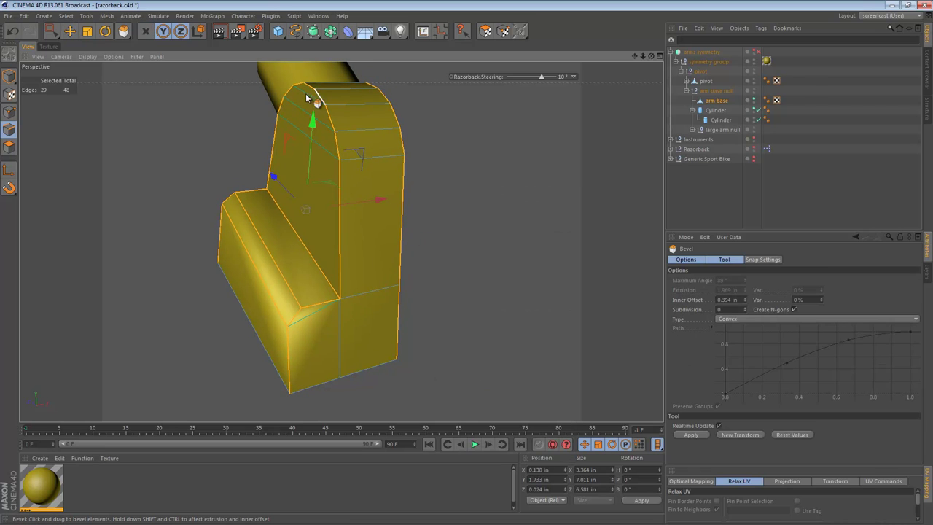
pyautogui.moveTo(457, 263); pyautogui.dragTo(467, 282)
# Step: Examine the new bevels in model mode, close up at the outer corner of the ledge
pyautogui.keyDown('alt'); pyautogui.moveTo(296, 241); pyautogui.dragTo(328, 238); pyautogui.keyUp('alt')
pyautogui.click(9, 77)
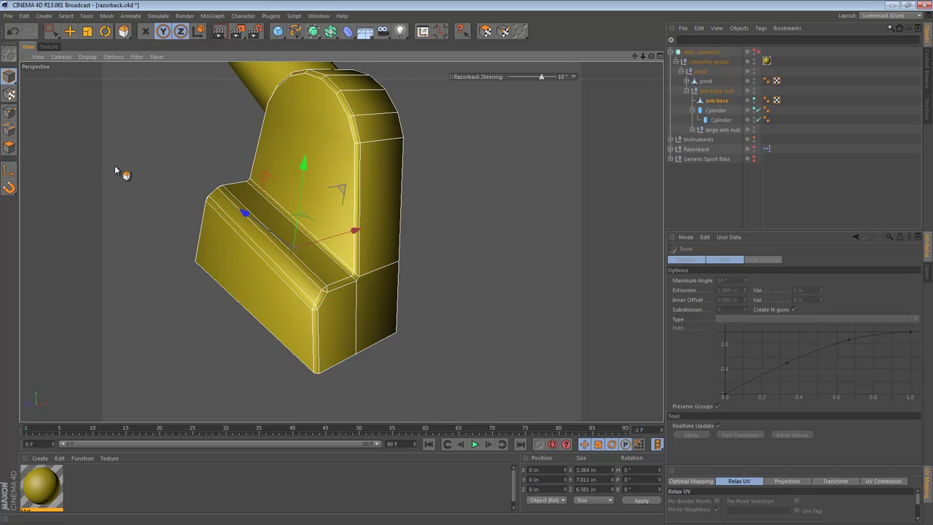
pyautogui.press('e')
pyautogui.click(159, 155)
pyautogui.keyDown('alt'); pyautogui.moveTo(465, 236); pyautogui.dragTo(348, 232, button='right'); pyautogui.keyUp('alt')
pyautogui.keyDown('alt'); pyautogui.moveTo(514, 232); pyautogui.dragTo(366, 275); pyautogui.keyUp('alt')
pyautogui.keyDown('alt'); pyautogui.moveTo(376, 267); pyautogui.dragTo(532, 267, button='right'); pyautogui.keyUp('alt')
pyautogui.click(465, 246)
pyautogui.keyDown('alt'); pyautogui.moveTo(387, 244); pyautogui.dragTo(419, 241, button='right'); pyautogui.keyUp('alt')
# Step: Pick the two inner points of the ledge's beveled corner with Live Selection in point mode, and save the scene
pyautogui.click(9, 112)
pyautogui.press('space')
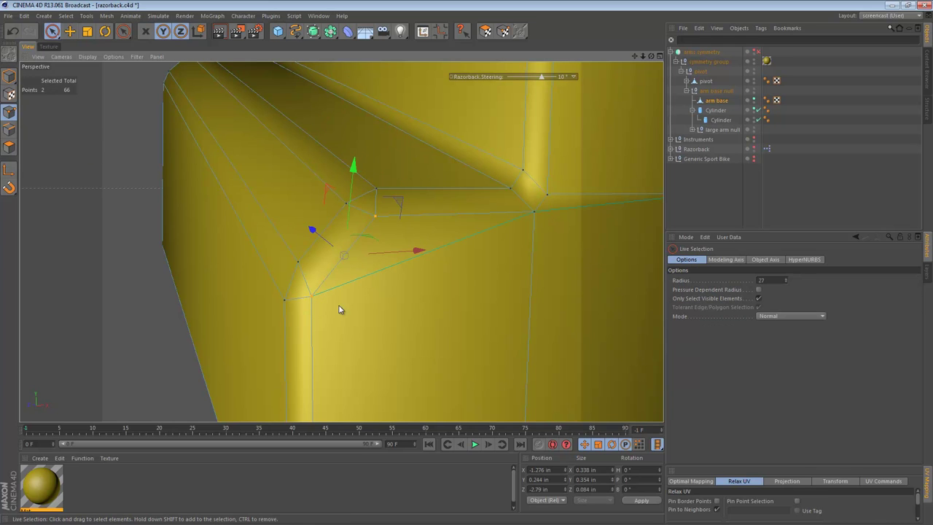
pyautogui.keyDown('alt'); pyautogui.moveTo(401, 270); pyautogui.dragTo(391, 247, button='right'); pyautogui.keyUp('alt')
pyautogui.keyDown('alt'); pyautogui.moveTo(403, 261); pyautogui.dragTo(335, 218, button='middle'); pyautogui.keyUp('alt')
pyautogui.keyDown('alt'); pyautogui.moveTo(346, 231); pyautogui.dragTo(397, 244); pyautogui.keyUp('alt')
pyautogui.hotkey('ctrl', 's')
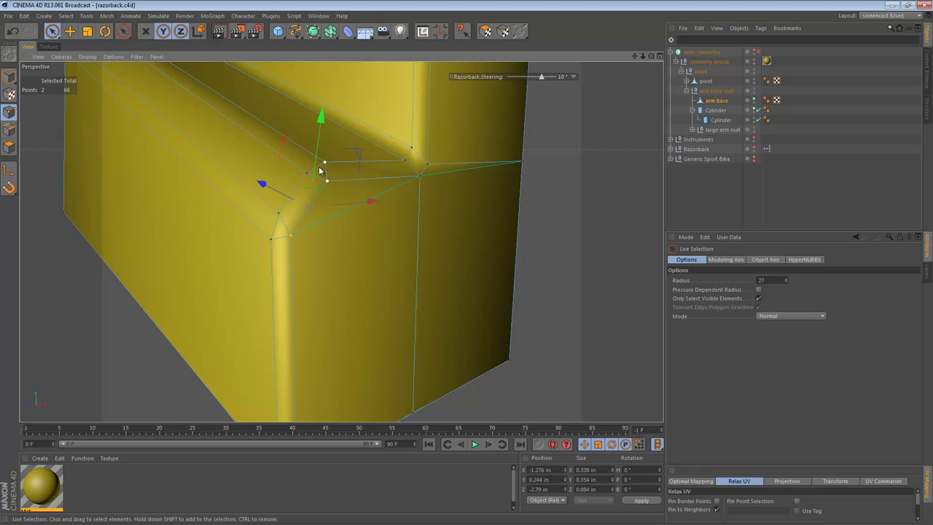
# Step: Bevel the two picked corner points with an inner offset of about 0.09 in
pyautogui.rightClick(351, 175)
pyautogui.click(387, 342)
pyautogui.moveTo(387, 318); pyautogui.dragTo(465, 283)
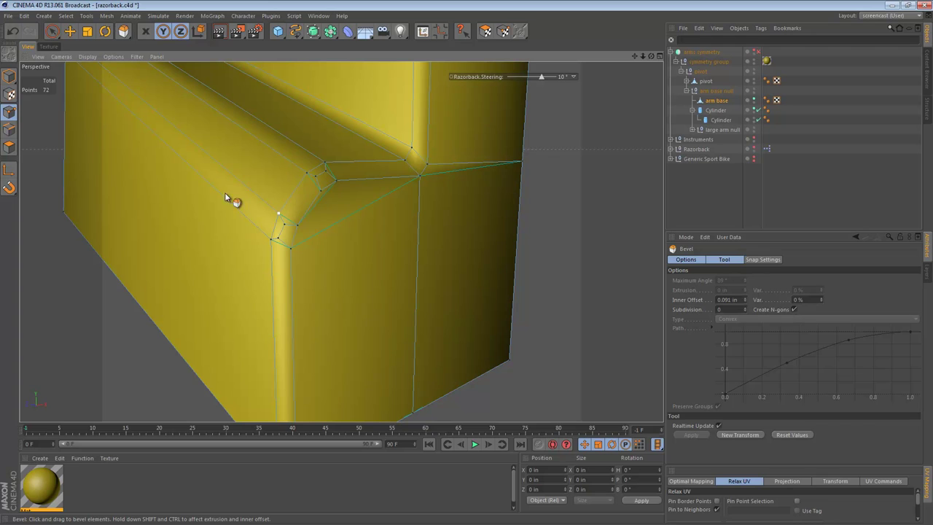
# Step: Melt the ten small surplus edges inside the two beveled corner points, working in edge mode with Live Selection
pyautogui.click(8, 131)
pyautogui.keyDown('alt'); pyautogui.moveTo(265, 175); pyautogui.dragTo(307, 174, button='right'); pyautogui.keyUp('alt')
pyautogui.press('space')
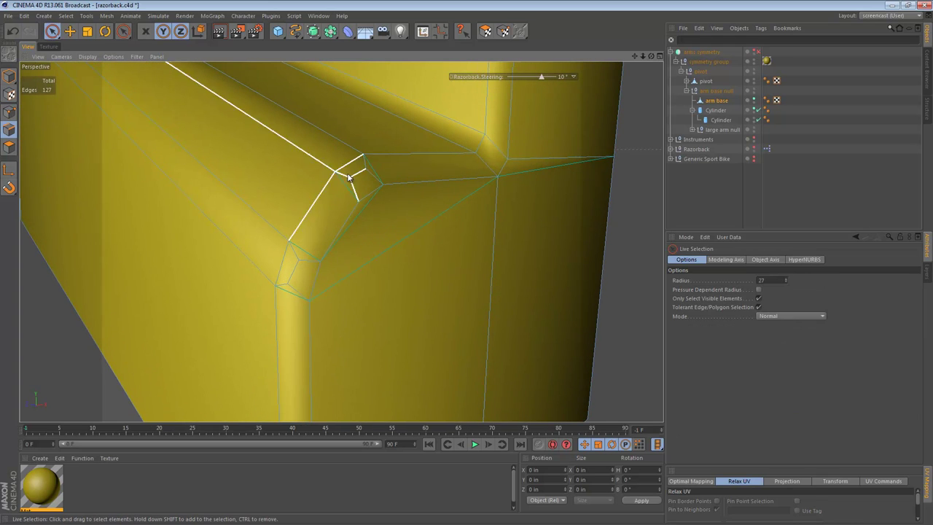
pyautogui.click(356, 176)
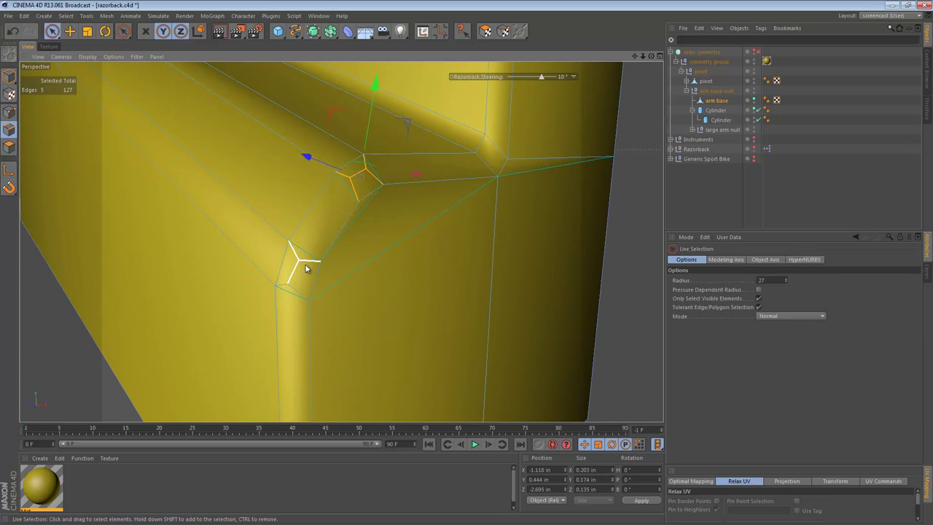
pyautogui.rightClick(339, 254)
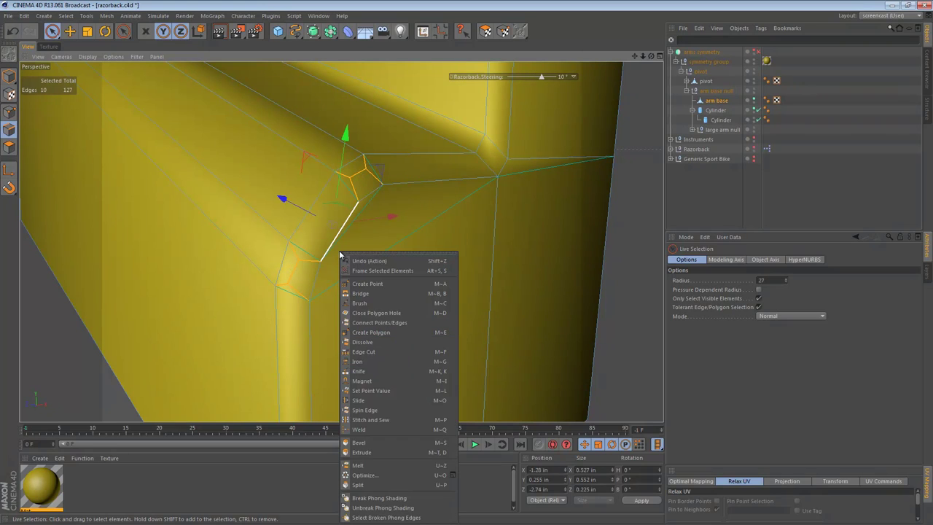
pyautogui.click(386, 465)
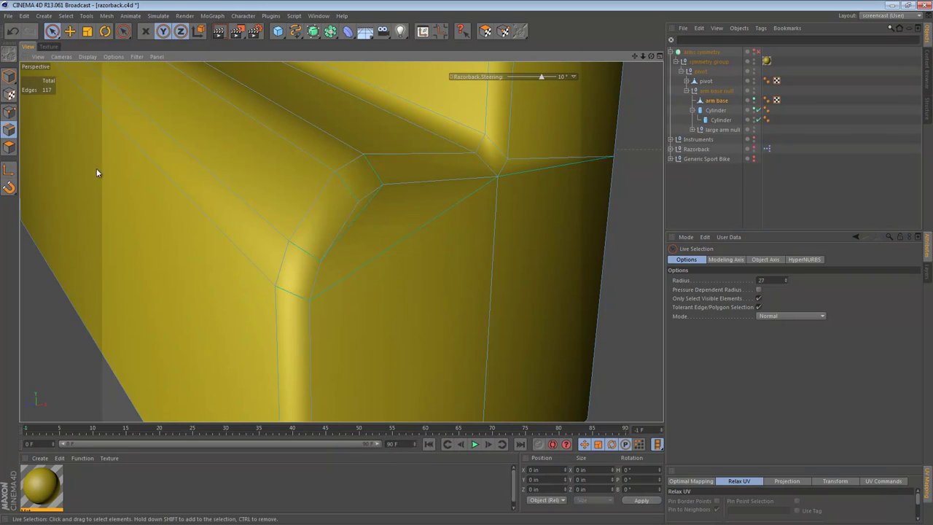
# Step: Select the bevel strip around the ledge's end face in polygon mode and remove its n-gon, leaving regular polygons
pyautogui.press('e')
pyautogui.click(8, 149)
pyautogui.click(308, 267)
pyautogui.keyDown('alt'); pyautogui.moveTo(324, 291); pyautogui.dragTo(424, 229, button='right'); pyautogui.keyUp('alt')
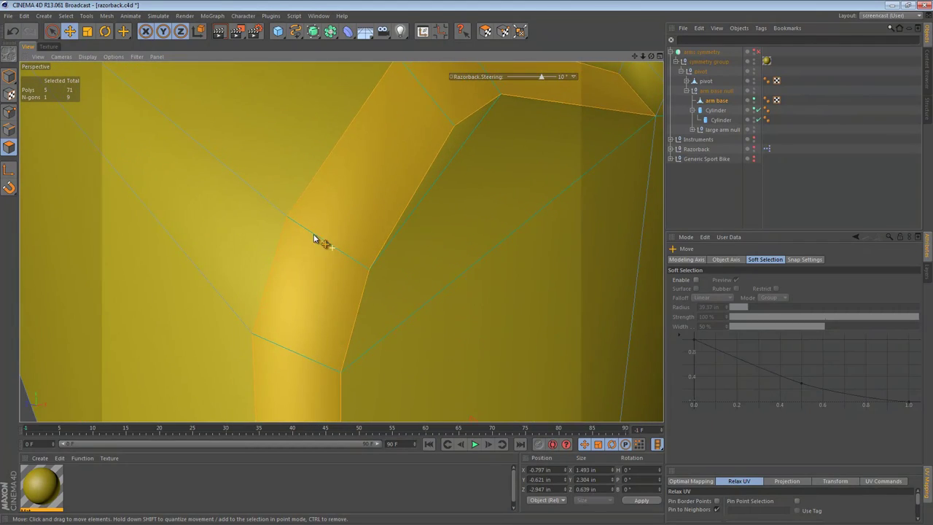
pyautogui.keyDown('alt'); pyautogui.moveTo(380, 202); pyautogui.dragTo(327, 219, button='right'); pyautogui.keyUp('alt')
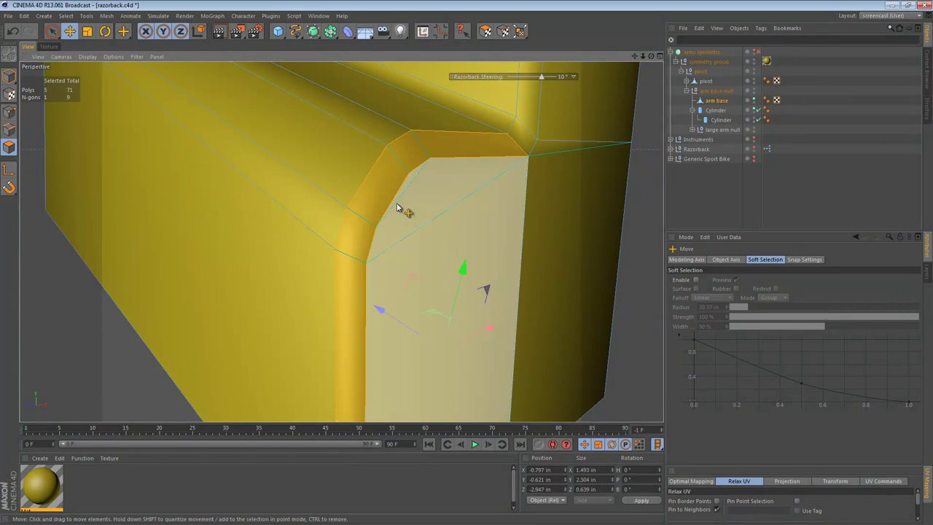
pyautogui.rightClick(406, 154)
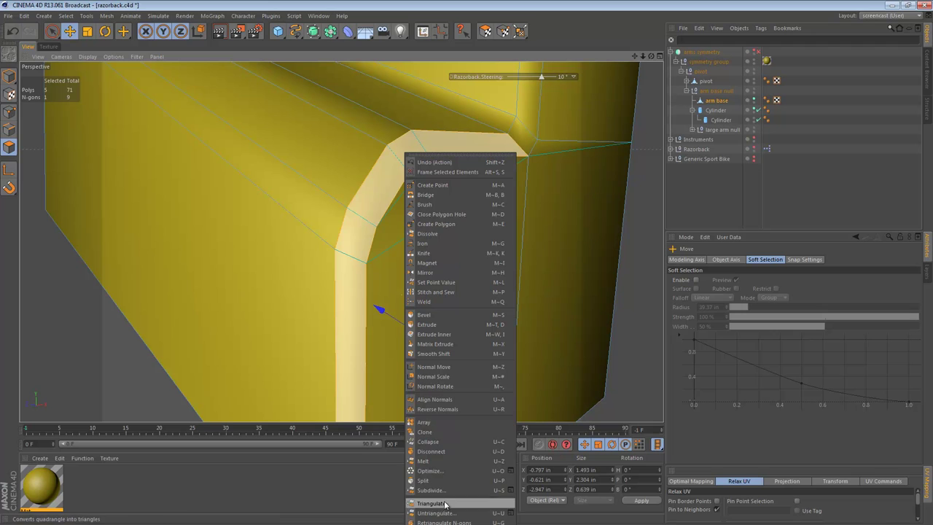
pyautogui.click(439, 524)
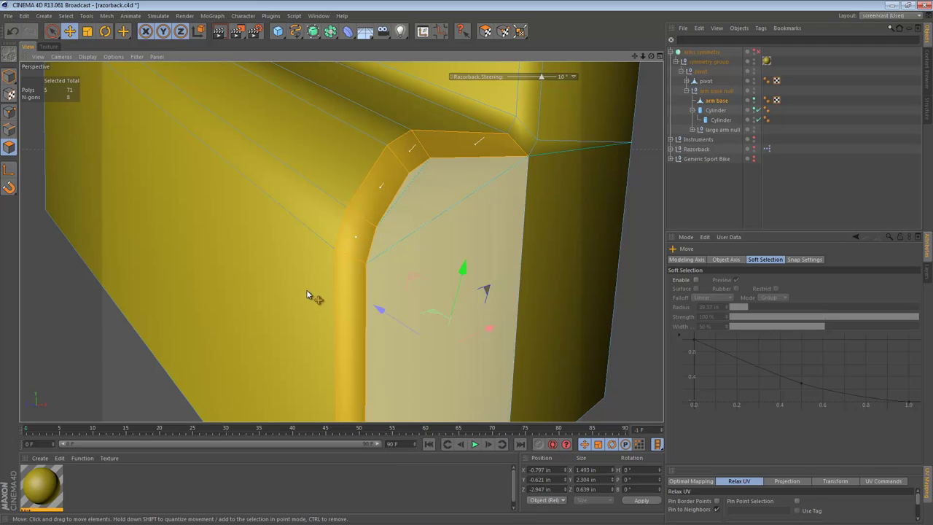
# Step: Bevel the two inner corner points at the ledge's opposite end with an inner offset of 0.091 in, picking them in point mode
pyautogui.keyDown('alt'); pyautogui.moveTo(367, 195); pyautogui.dragTo(291, 173); pyautogui.keyUp('alt')
pyautogui.keyDown('alt'); pyautogui.moveTo(451, 171); pyautogui.dragTo(392, 188, button='right'); pyautogui.keyUp('alt')
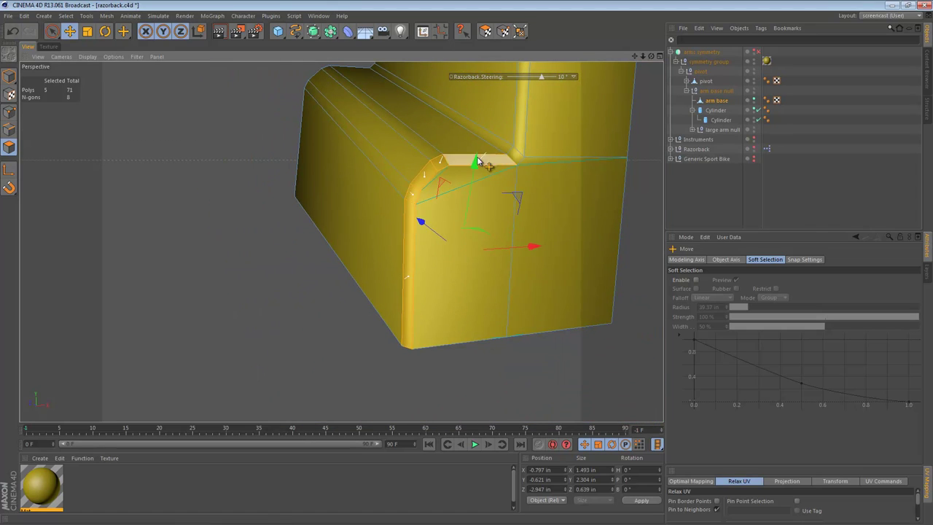
pyautogui.keyDown('alt'); pyautogui.moveTo(314, 114); pyautogui.dragTo(535, 160); pyautogui.keyUp('alt')
pyautogui.keyDown('alt'); pyautogui.moveTo(341, 241); pyautogui.dragTo(423, 249); pyautogui.keyUp('alt')
pyautogui.keyDown('alt'); pyautogui.moveTo(363, 208); pyautogui.dragTo(474, 197, button='right'); pyautogui.keyUp('alt')
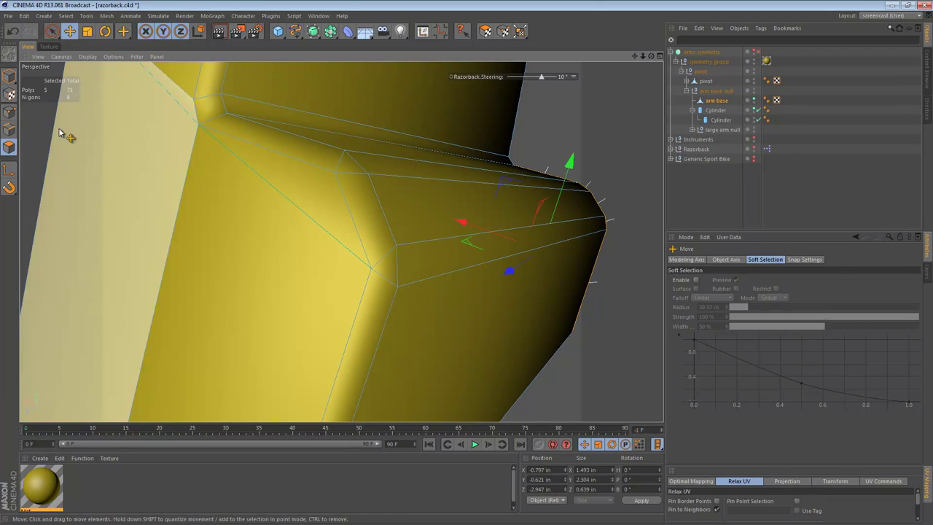
pyautogui.click(9, 112)
pyautogui.press('9')
pyautogui.click(336, 173)
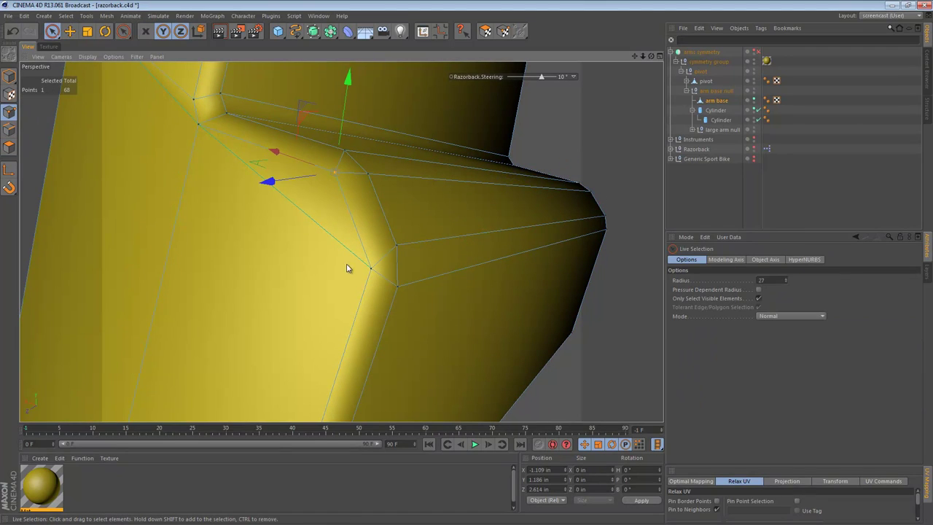
pyautogui.rightClick(392, 177)
pyautogui.click(416, 346)
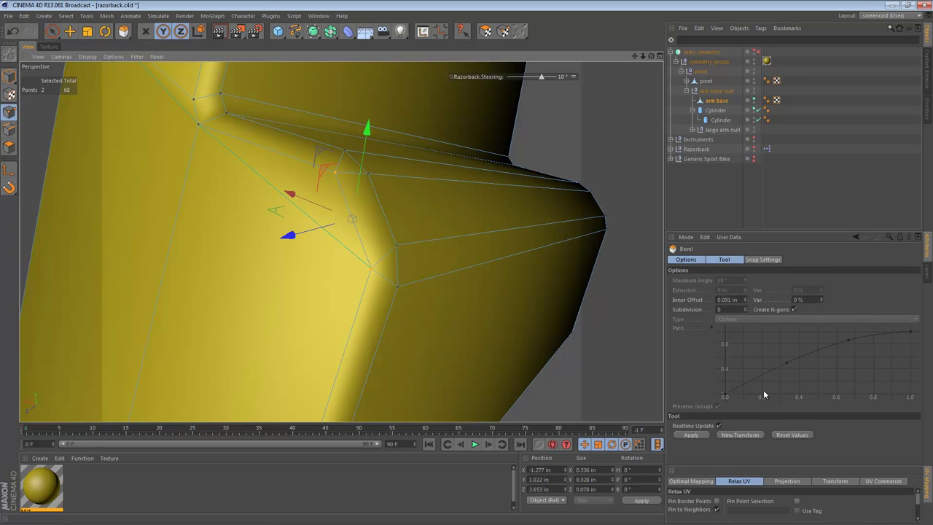
pyautogui.click(726, 434)
# Step: Melt the ten small surplus edges inside the two newly beveled corner points, selecting them in edge mode with Live Selection
pyautogui.click(4, 130)
pyautogui.press('space')
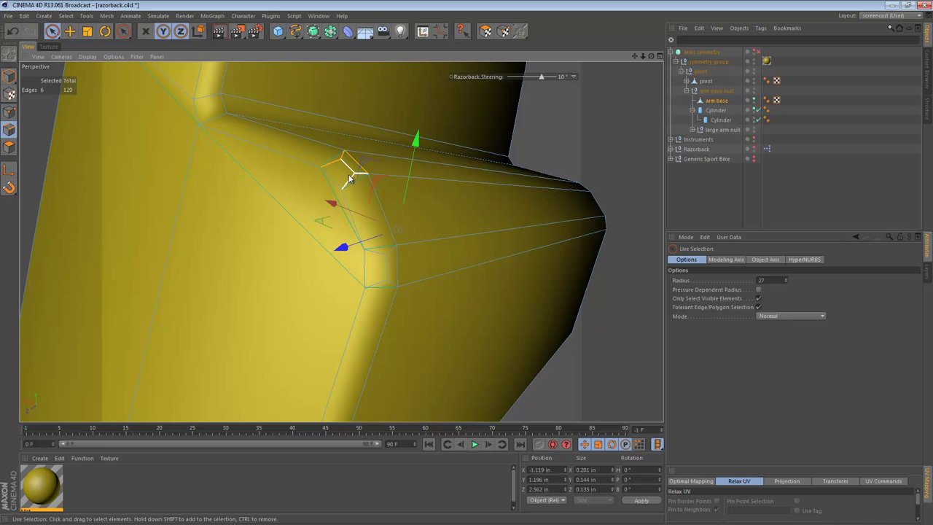
pyautogui.keyDown('ctrl'); pyautogui.click(366, 156); pyautogui.keyUp('ctrl')
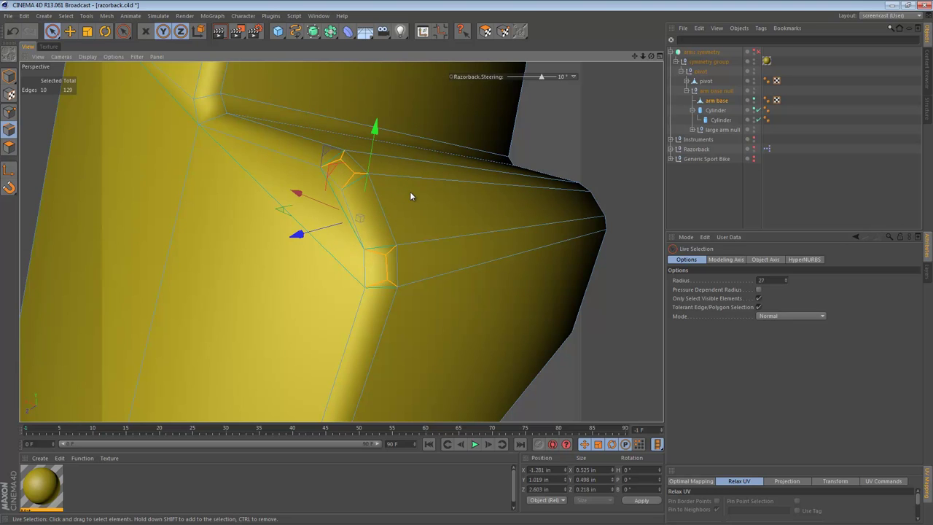
pyautogui.press('u')
pyautogui.press('z')
pyautogui.keyDown('alt'); pyautogui.moveTo(376, 181); pyautogui.dragTo(320, 196, button='right'); pyautogui.keyUp('alt')
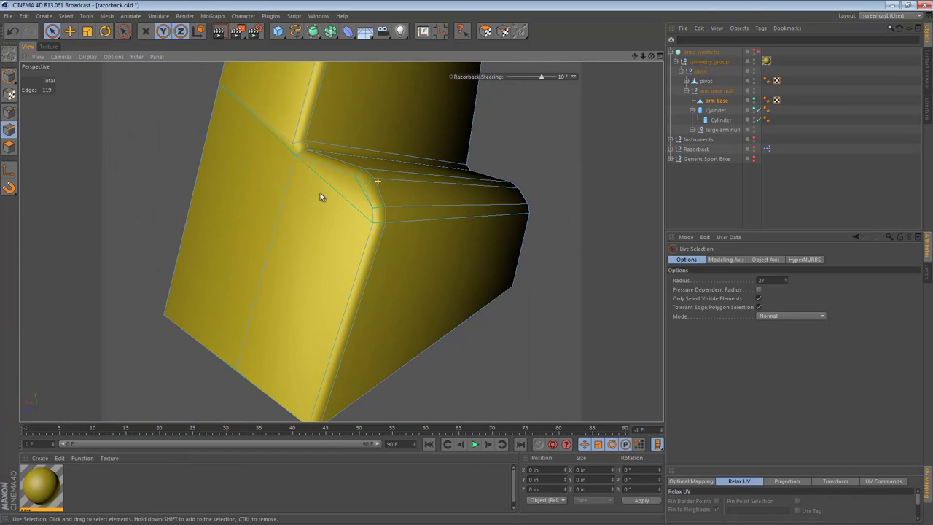
# Step: Select the bevel strip around this end face in polygon mode and remove its n-gon
pyautogui.press('e')
pyautogui.click(9, 148)
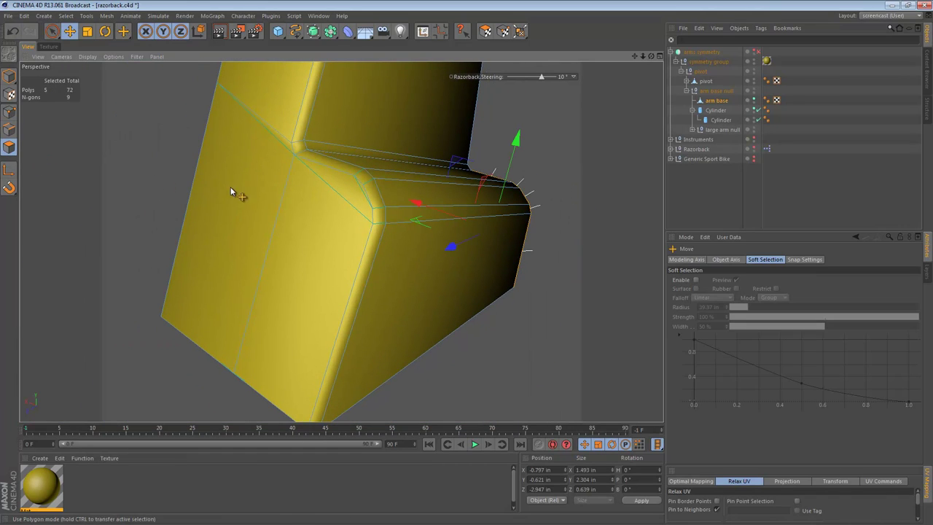
pyautogui.click(380, 203)
pyautogui.rightClick(420, 81)
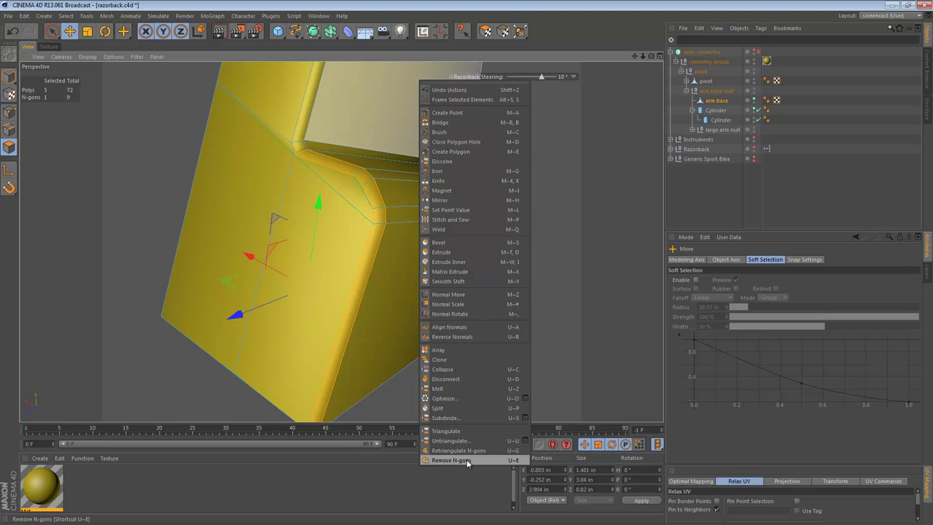
pyautogui.click(467, 459)
# Step: Examine the arm base from several angles, finishing in model mode with nothing selected to judge the shading of both beveled ledge ends
pyautogui.keyDown('alt'); pyautogui.moveTo(345, 208); pyautogui.dragTo(277, 179); pyautogui.keyUp('alt')
pyautogui.keyDown('alt'); pyautogui.moveTo(436, 199); pyautogui.dragTo(370, 191, button='right'); pyautogui.keyUp('alt')
pyautogui.keyDown('alt'); pyautogui.moveTo(419, 203); pyautogui.dragTo(276, 214); pyautogui.keyUp('alt')
pyautogui.keyDown('alt'); pyautogui.moveTo(401, 218); pyautogui.dragTo(287, 244, button='middle'); pyautogui.keyUp('alt')
pyautogui.scroll(-3, 284, 137)
pyautogui.keyDown('alt'); pyautogui.moveTo(291, 185); pyautogui.dragTo(372, 187); pyautogui.keyUp('alt')
pyautogui.keyDown('alt'); pyautogui.moveTo(341, 239); pyautogui.dragTo(458, 223, button='middle'); pyautogui.keyUp('alt')
pyautogui.keyDown('alt'); pyautogui.moveTo(419, 222); pyautogui.dragTo(326, 259); pyautogui.keyUp('alt')
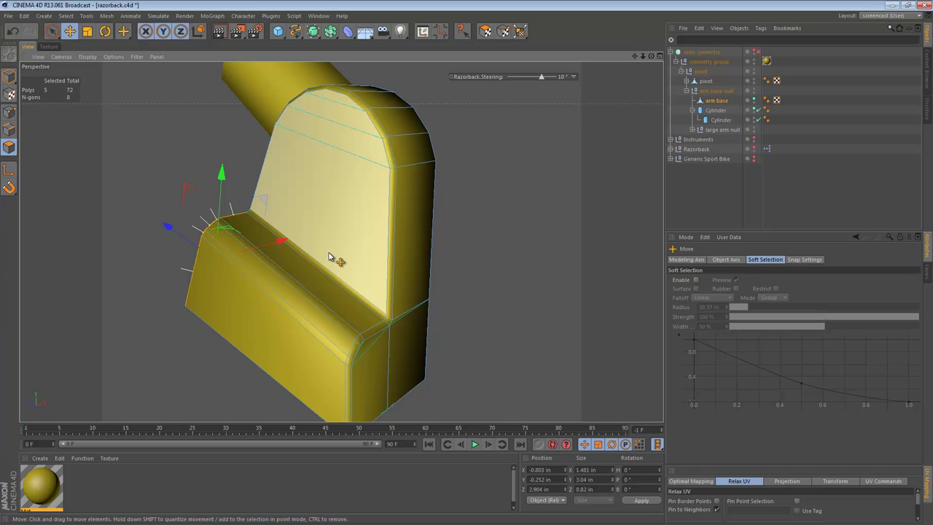
pyautogui.keyDown('alt'); pyautogui.moveTo(343, 267); pyautogui.dragTo(339, 241, button='middle'); pyautogui.keyUp('alt')
pyautogui.keyDown('alt'); pyautogui.moveTo(340, 241); pyautogui.dragTo(290, 221); pyautogui.keyUp('alt')
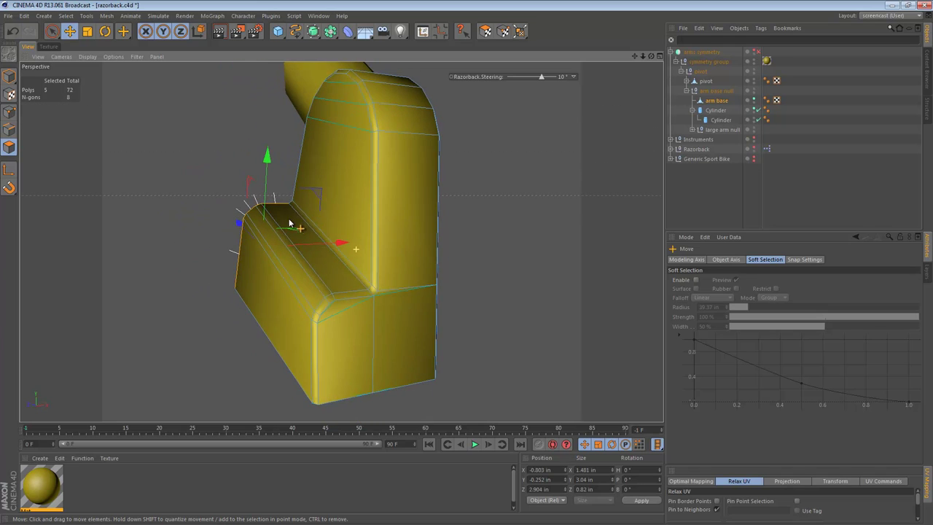
pyautogui.keyDown('alt'); pyautogui.moveTo(338, 294); pyautogui.dragTo(303, 292); pyautogui.keyUp('alt')
pyautogui.keyDown('alt'); pyautogui.moveTo(303, 292); pyautogui.dragTo(306, 301, button='middle'); pyautogui.keyUp('alt')
pyautogui.click(8, 77)
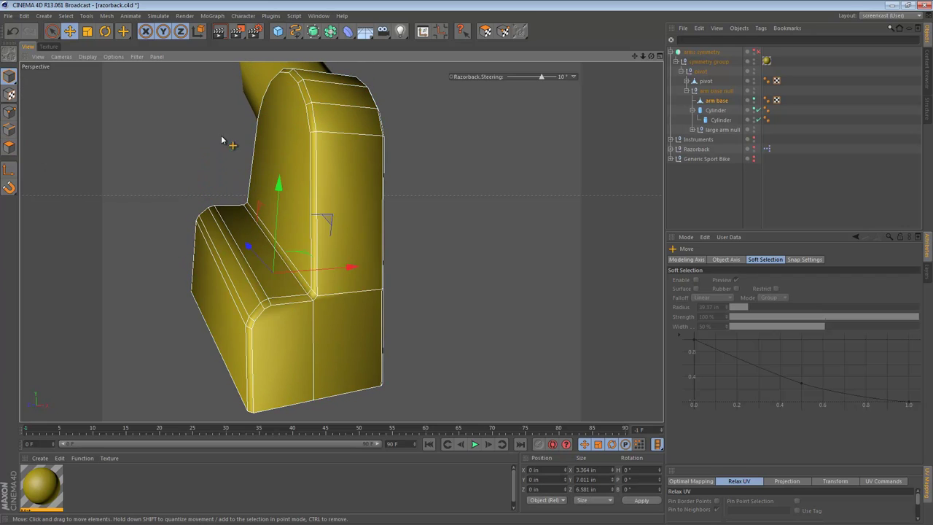
pyautogui.click(414, 165)
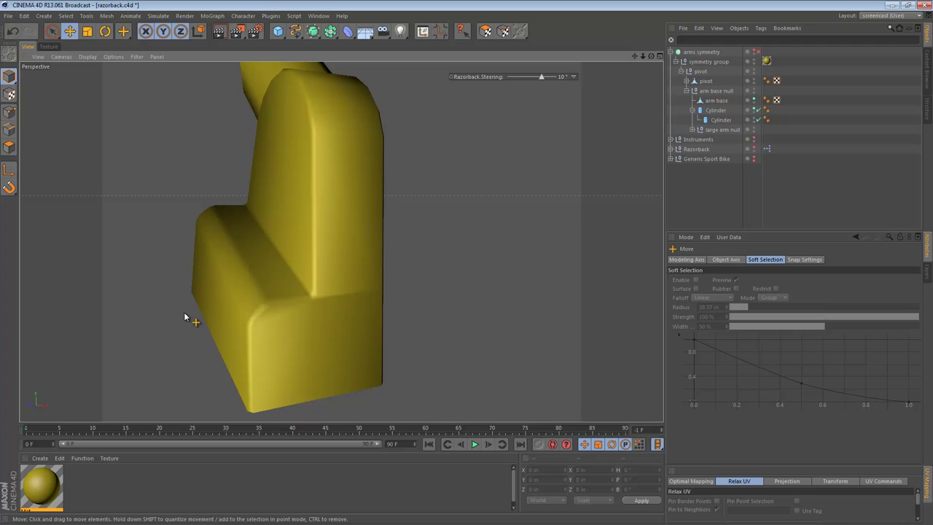
# Step: Reselect the arm base in polygon mode and examine the mesh at the junction of the ledge and the upright's end face
pyautogui.click(10, 148)
pyautogui.keyDown('alt'); pyautogui.moveTo(293, 296); pyautogui.dragTo(342, 301, button='right'); pyautogui.keyUp('alt')
pyautogui.keyDown('alt'); pyautogui.moveTo(343, 300); pyautogui.dragTo(355, 226, button='middle'); pyautogui.keyUp('alt')
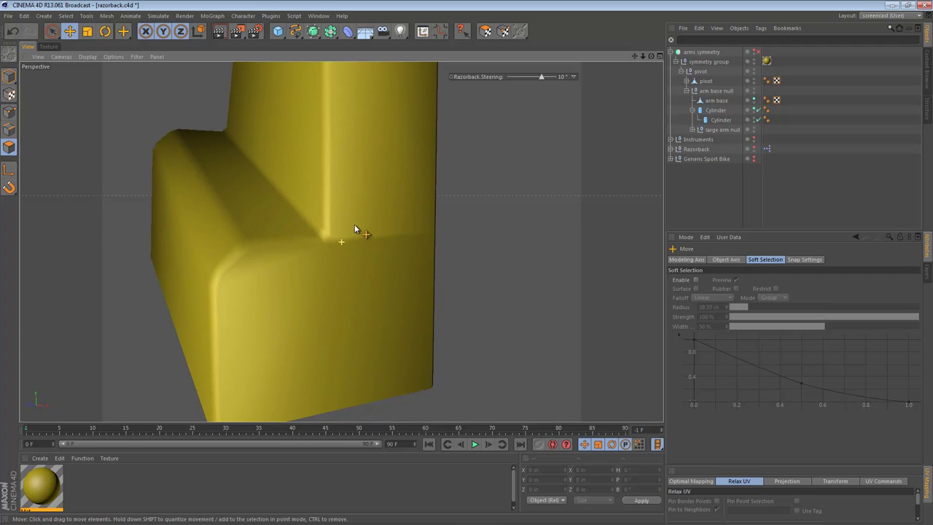
pyautogui.click(711, 102)
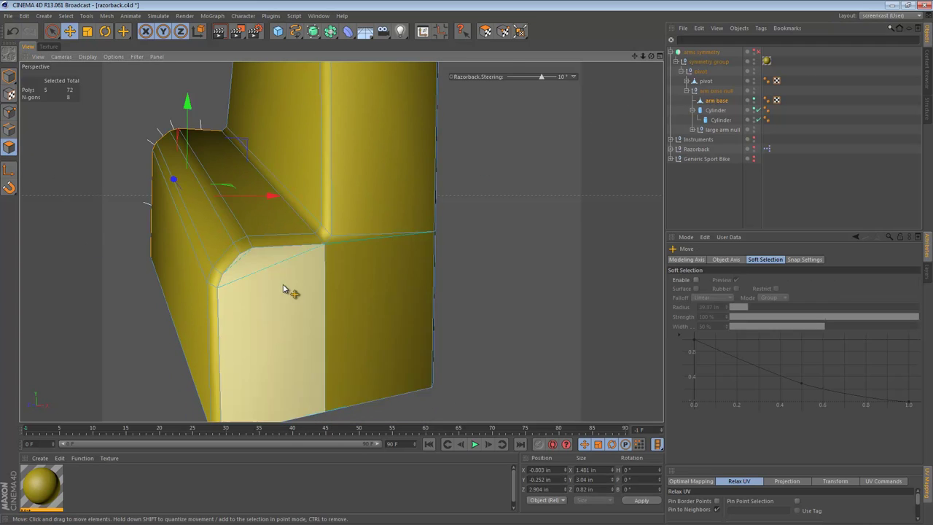
pyautogui.keyDown('alt'); pyautogui.moveTo(285, 284); pyautogui.dragTo(345, 275, button='right'); pyautogui.keyUp('alt')
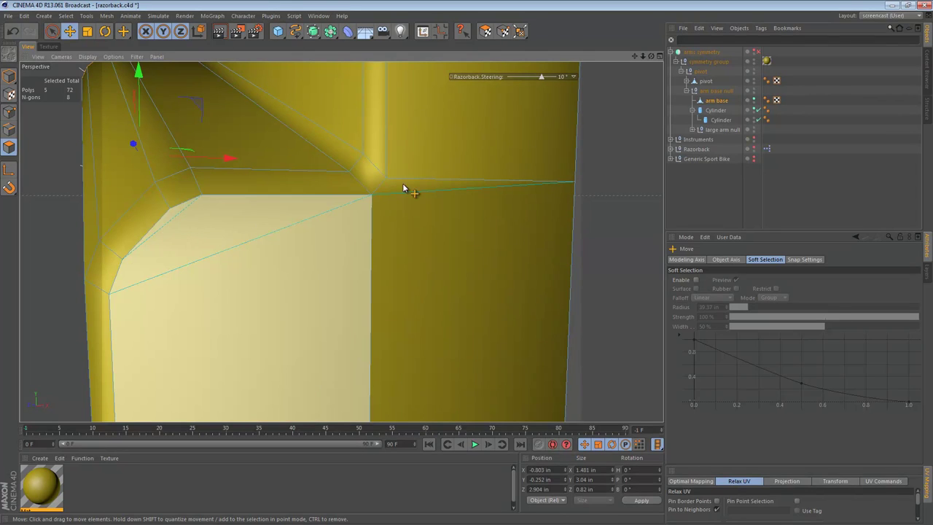
pyautogui.keyDown('alt'); pyautogui.moveTo(475, 226); pyautogui.dragTo(394, 229, button='right'); pyautogui.keyUp('alt')
pyautogui.keyDown('alt'); pyautogui.moveTo(323, 200); pyautogui.dragTo(281, 202); pyautogui.keyUp('alt')
pyautogui.keyDown('alt'); pyautogui.moveTo(479, 248); pyautogui.dragTo(370, 223, button='middle'); pyautogui.keyUp('alt')
pyautogui.keyDown('alt'); pyautogui.moveTo(370, 223); pyautogui.dragTo(399, 227, button='right'); pyautogui.keyUp('alt')
pyautogui.keyDown('alt'); pyautogui.moveTo(394, 233); pyautogui.dragTo(408, 217, button='middle'); pyautogui.keyUp('alt')
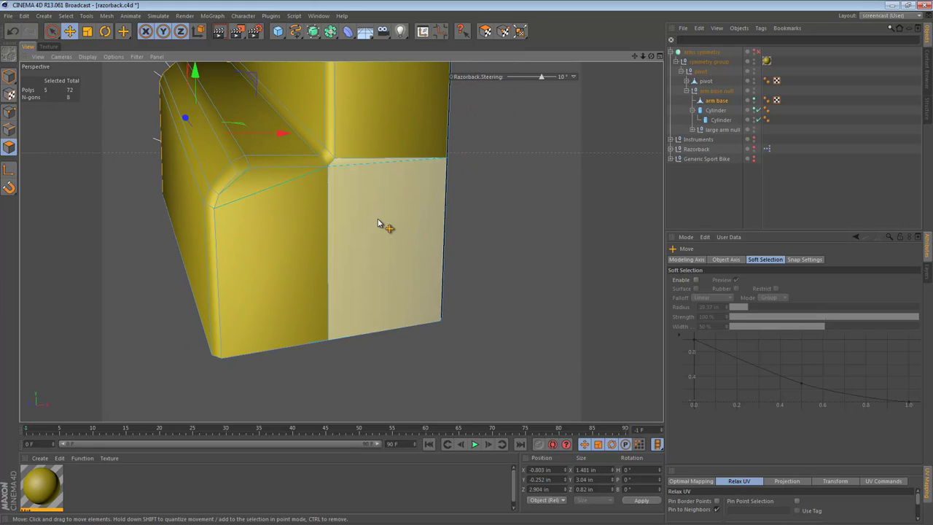
# Step: Try a Knife line cut across the end polygon from the ledge corner to the outer edge
pyautogui.press('k')
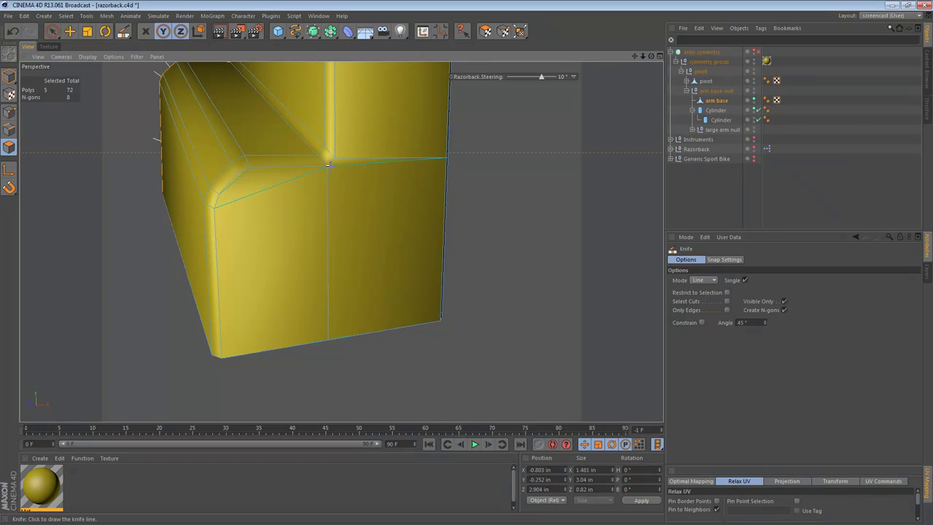
pyautogui.click(330, 166)
pyautogui.click(444, 174)
pyautogui.keyDown('alt'); pyautogui.moveTo(431, 182); pyautogui.dragTo(247, 182); pyautogui.keyUp('alt')
pyautogui.hotkey('ctrl', 'z')
# Step: Live-select the flat polygons of both ends and the rounded crown as one band, and Extrude Inner by 0.087 in
pyautogui.keyDown('alt'); pyautogui.moveTo(375, 183); pyautogui.dragTo(537, 197); pyautogui.keyUp('alt')
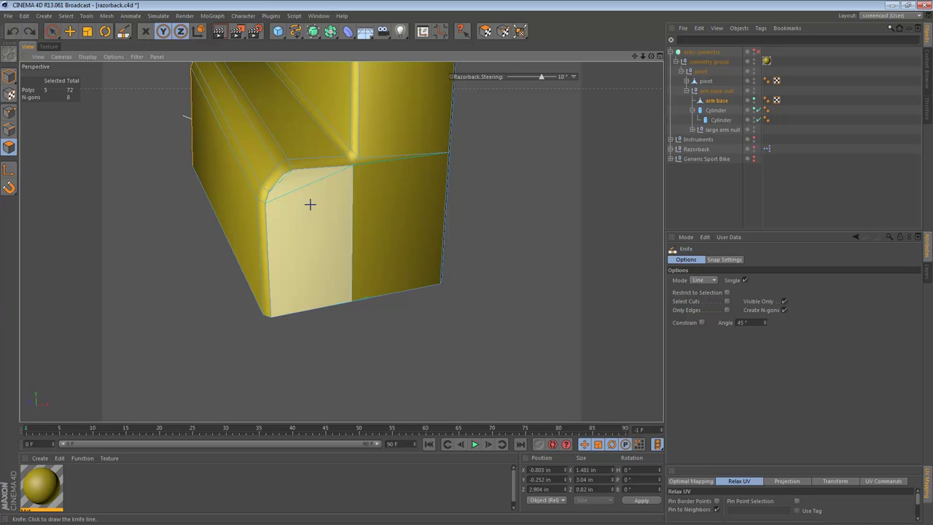
pyautogui.keyDown('alt'); pyautogui.moveTo(342, 241); pyautogui.dragTo(356, 236, button='middle'); pyautogui.keyUp('alt')
pyautogui.keyDown('alt'); pyautogui.moveTo(369, 227); pyautogui.dragTo(343, 212); pyautogui.keyUp('alt')
pyautogui.keyDown('alt'); pyautogui.moveTo(372, 212); pyautogui.dragTo(360, 214, button='right'); pyautogui.keyUp('alt')
pyautogui.keyDown('alt'); pyautogui.moveTo(291, 215); pyautogui.dragTo(249, 269, button='middle'); pyautogui.keyUp('alt')
pyautogui.press('space')
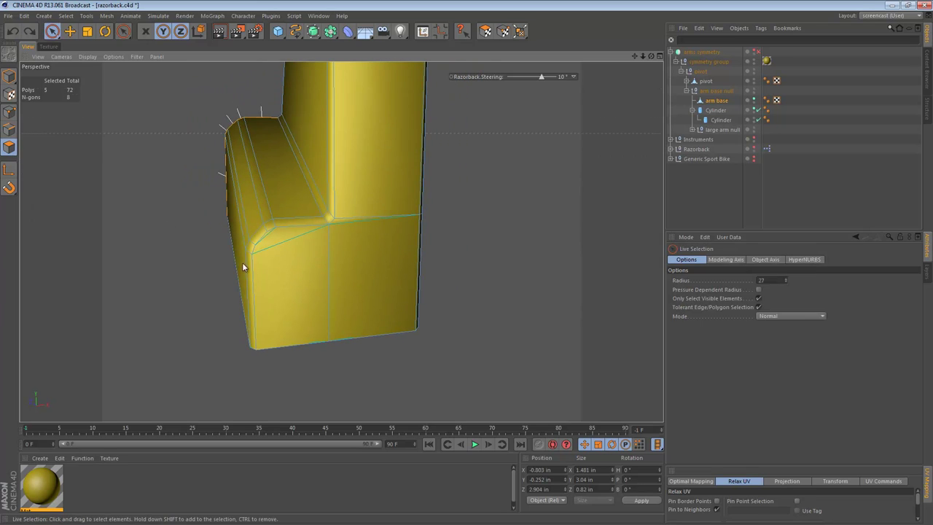
pyautogui.moveTo(311, 265)
pyautogui.mouseDown()
pyautogui.moveTo(340, 263)
pyautogui.moveTo(370, 208)
pyautogui.moveTo(370, 218)
pyautogui.mouseUp()
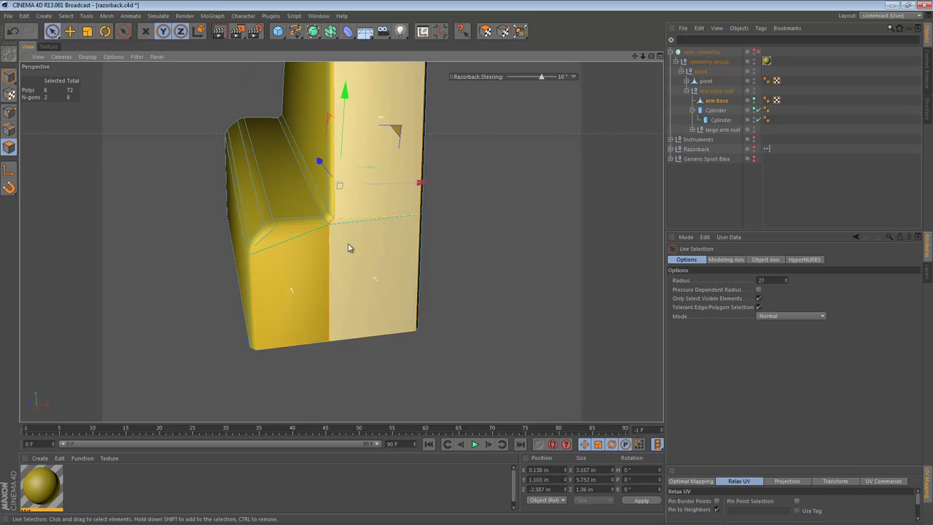
pyautogui.keyDown('alt'); pyautogui.moveTo(370, 176); pyautogui.dragTo(358, 355, button='middle'); pyautogui.keyUp('alt')
pyautogui.moveTo(356, 211)
pyautogui.keyDown('shift'); pyautogui.mouseDown()
pyautogui.moveTo(344, 141)
pyautogui.moveTo(598, 255)
pyautogui.mouseUp(); pyautogui.keyUp('shift')
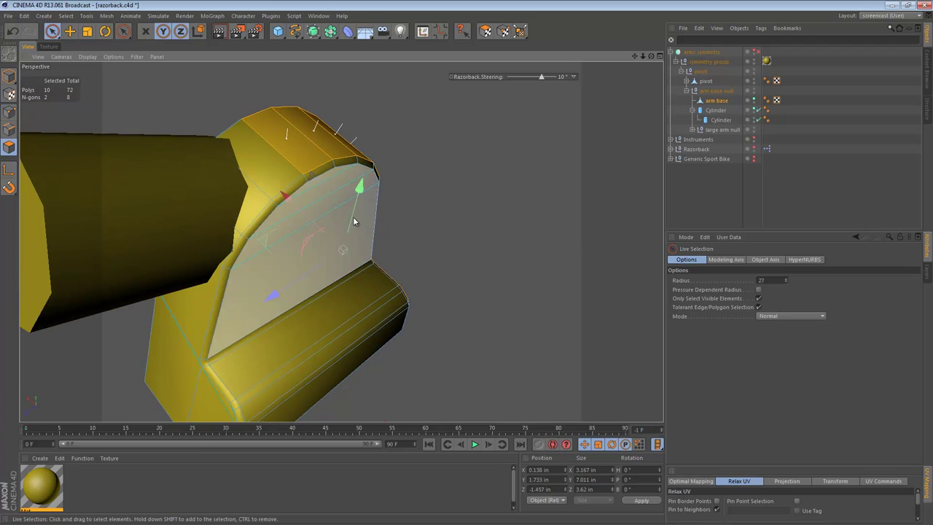
pyautogui.moveTo(257, 158)
pyautogui.keyDown('shift'); pyautogui.mouseDown()
pyautogui.moveTo(205, 255)
pyautogui.moveTo(181, 343)
pyautogui.mouseUp(); pyautogui.keyUp('shift')
pyautogui.keyDown('alt'); pyautogui.moveTo(210, 334); pyautogui.dragTo(248, 246, button='middle'); pyautogui.keyUp('alt')
pyautogui.keyDown('alt'); pyautogui.moveTo(203, 276); pyautogui.dragTo(347, 265); pyautogui.keyUp('alt')
pyautogui.keyDown('alt'); pyautogui.moveTo(346, 264); pyautogui.dragTo(350, 218, button='middle'); pyautogui.keyUp('alt')
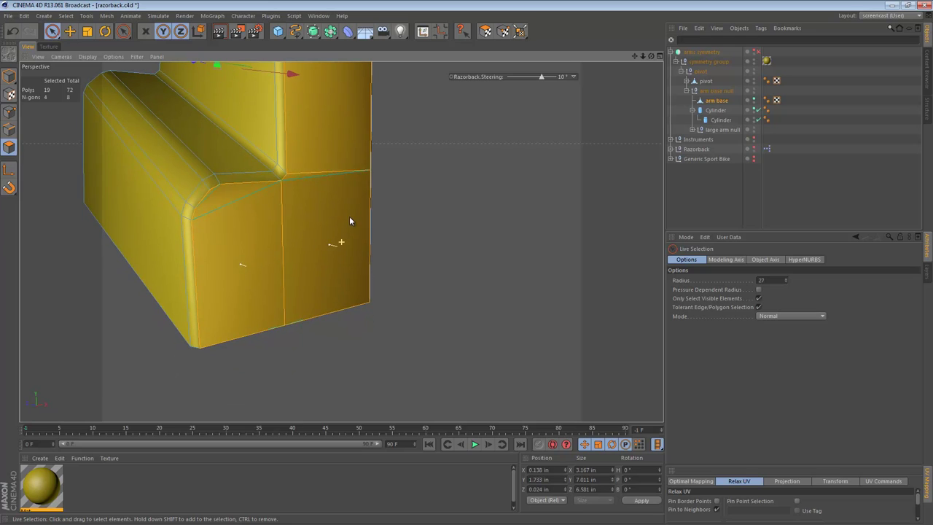
pyautogui.press('i')
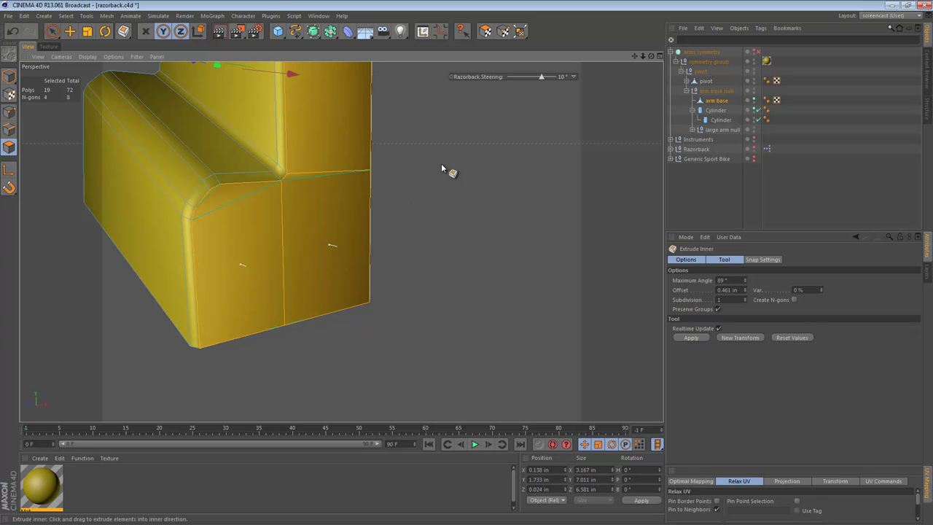
pyautogui.moveTo(466, 282); pyautogui.dragTo(468, 283)
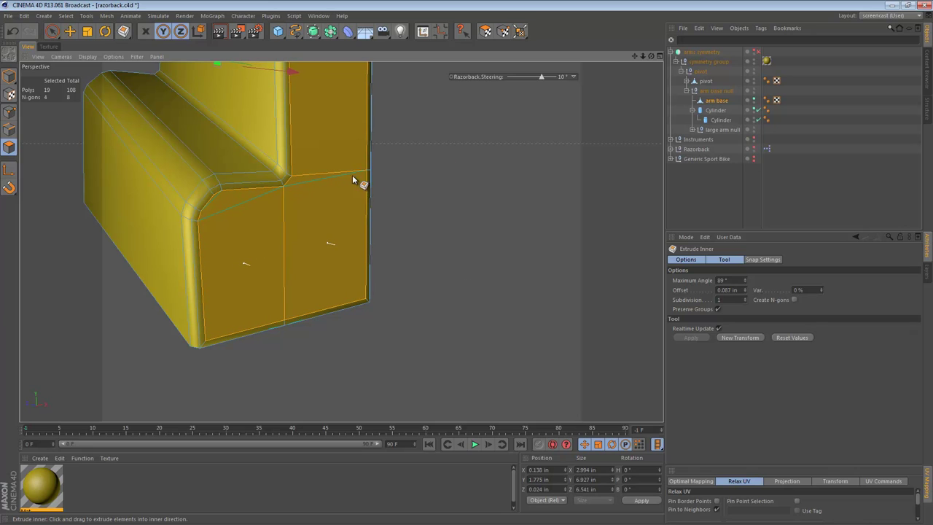
pyautogui.keyDown('alt'); pyautogui.moveTo(326, 166); pyautogui.dragTo(323, 299, button='middle'); pyautogui.keyUp('alt')
# Step: Examine the deselected arm base in model mode, checking the shading of its ends and flat back face
pyautogui.click(9, 77)
pyautogui.keyDown('alt'); pyautogui.moveTo(353, 188); pyautogui.dragTo(350, 191); pyautogui.keyUp('alt')
pyautogui.keyDown('alt'); pyautogui.moveTo(349, 190); pyautogui.dragTo(252, 193, button='right'); pyautogui.keyUp('alt')
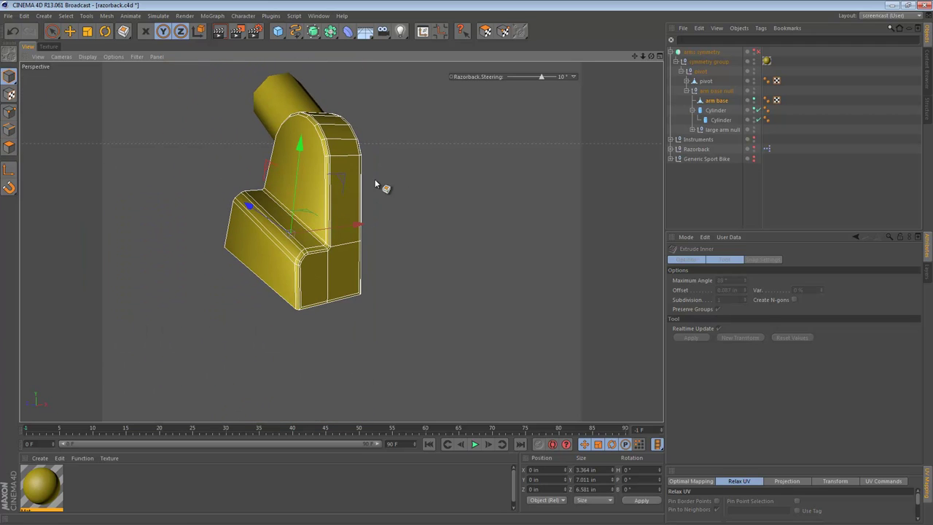
pyautogui.press('e')
pyautogui.click(382, 184)
pyautogui.keyDown('alt'); pyautogui.moveTo(351, 195); pyautogui.dragTo(254, 196); pyautogui.keyUp('alt')
pyautogui.keyDown('alt'); pyautogui.moveTo(310, 236); pyautogui.dragTo(395, 264); pyautogui.keyUp('alt')
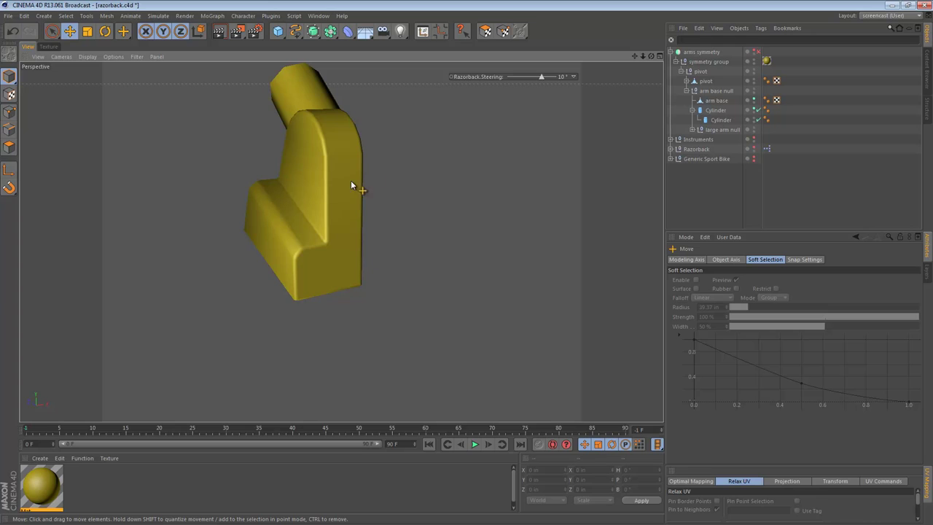
pyautogui.keyDown('alt'); pyautogui.moveTo(290, 277); pyautogui.dragTo(311, 235); pyautogui.keyUp('alt')
pyautogui.keyDown('alt'); pyautogui.moveTo(385, 216); pyautogui.dragTo(389, 200); pyautogui.keyUp('alt')
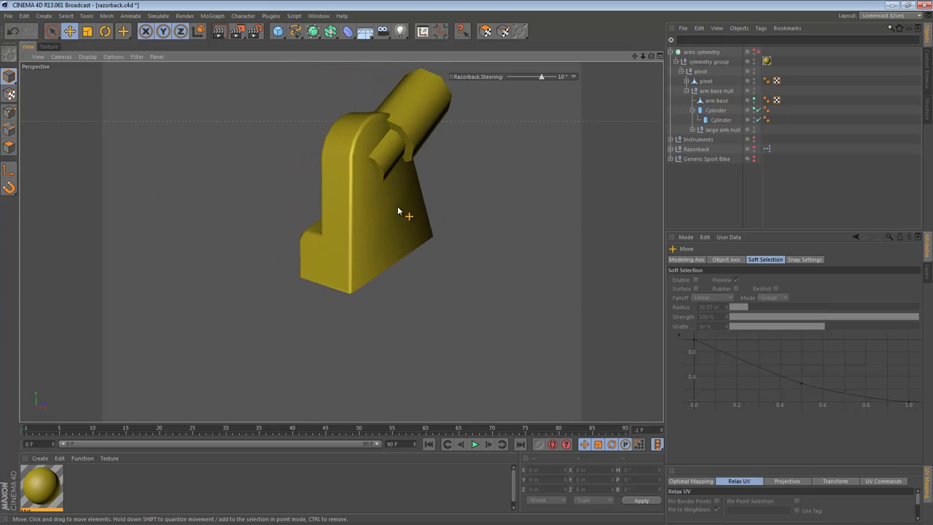
pyautogui.keyDown('alt'); pyautogui.moveTo(403, 218); pyautogui.dragTo(443, 223, button='right'); pyautogui.keyUp('alt')
pyautogui.keyDown('alt'); pyautogui.moveTo(429, 216); pyautogui.dragTo(432, 247, button='middle'); pyautogui.keyUp('alt')
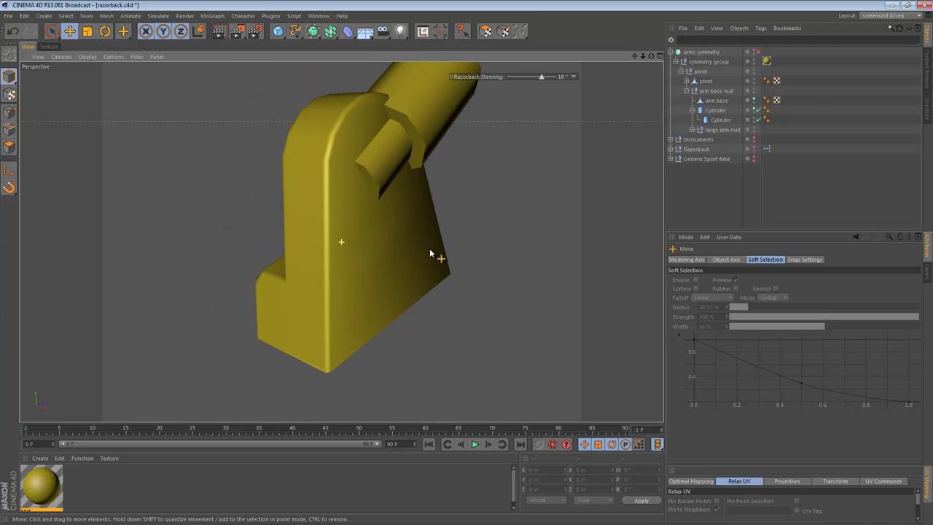
# Step: Select the arm base's large flat back face in polygon mode and apply Extrude Inner with a 0.118 in offset
pyautogui.click(382, 250)
pyautogui.click(9, 146)
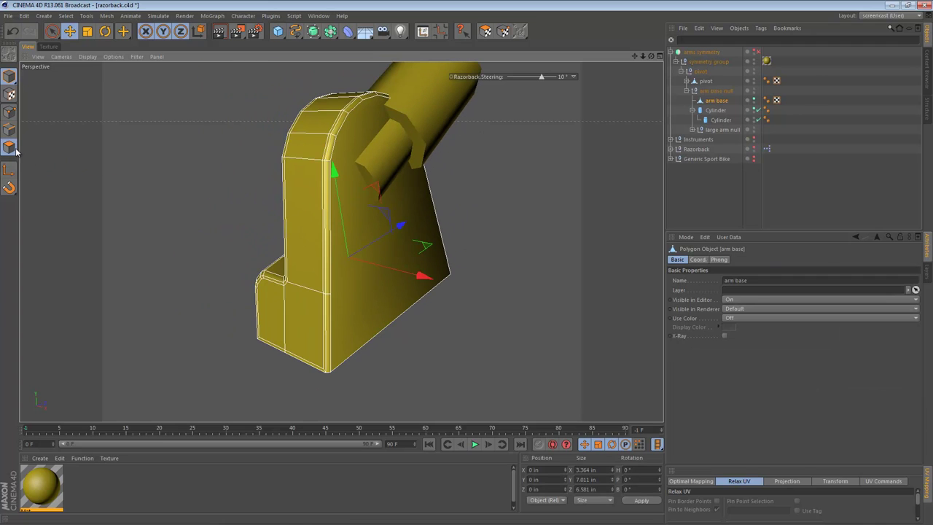
pyautogui.click(395, 267)
pyautogui.press('i')
pyautogui.moveTo(521, 206); pyautogui.dragTo(466, 282)
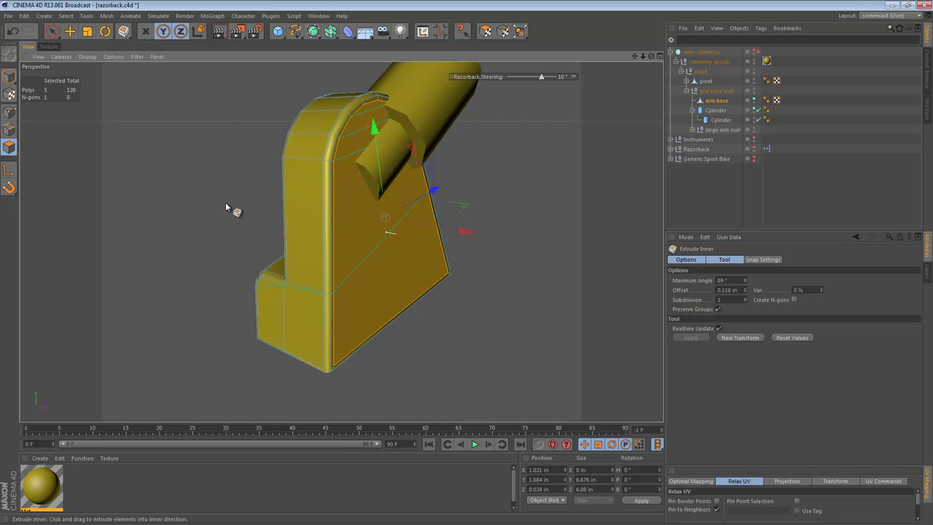
# Step: Examine the deselected arm base in model mode, checking the shading of its back, front face and ledge
pyautogui.click(9, 76)
pyautogui.keyDown('alt'); pyautogui.moveTo(360, 252); pyautogui.dragTo(329, 215); pyautogui.keyUp('alt')
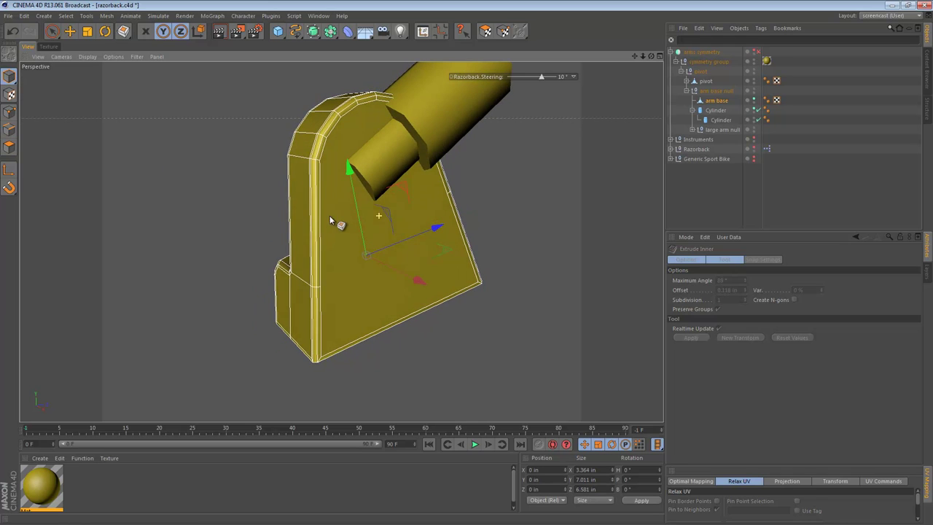
pyautogui.press('e')
pyautogui.click(520, 181)
pyautogui.keyDown('alt'); pyautogui.moveTo(274, 234); pyautogui.dragTo(584, 277); pyautogui.keyUp('alt')
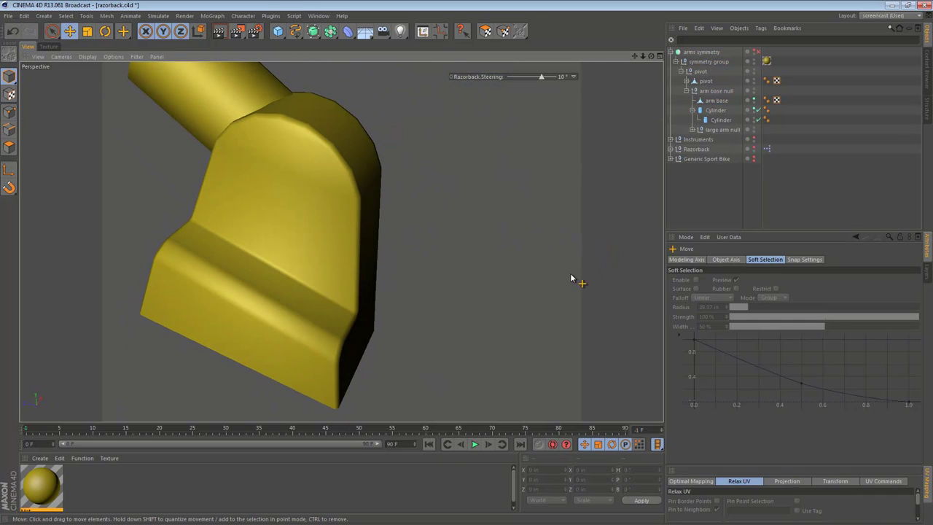
pyautogui.keyDown('alt'); pyautogui.moveTo(386, 273); pyautogui.dragTo(369, 243); pyautogui.keyUp('alt')
pyautogui.keyDown('alt'); pyautogui.moveTo(473, 225); pyautogui.dragTo(438, 225); pyautogui.keyUp('alt')
# Step: Live-select the arm base's upper front face, ledge bevels and lower front face as polygons, and apply Extrude Inner with a 0.118 in offset
pyautogui.click(287, 200)
pyautogui.click(9, 130)
pyautogui.click(8, 147)
pyautogui.press('space')
pyautogui.click(257, 173)
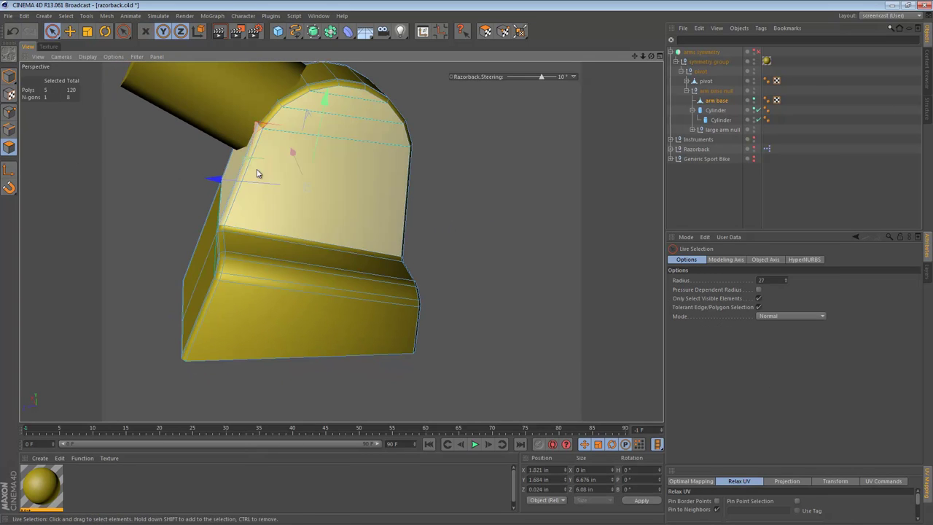
pyautogui.moveTo(303, 245); pyautogui.dragTo(292, 328)
pyautogui.keyDown('alt'); pyautogui.moveTo(293, 283); pyautogui.dragTo(148, 225); pyautogui.keyUp('alt')
pyautogui.keyDown('alt'); pyautogui.moveTo(387, 337); pyautogui.dragTo(379, 293); pyautogui.keyUp('alt')
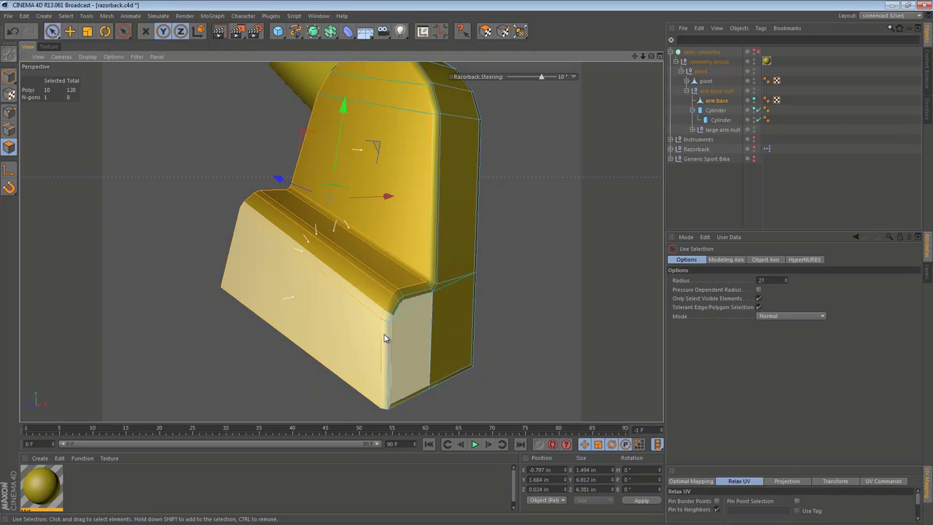
pyautogui.press('i')
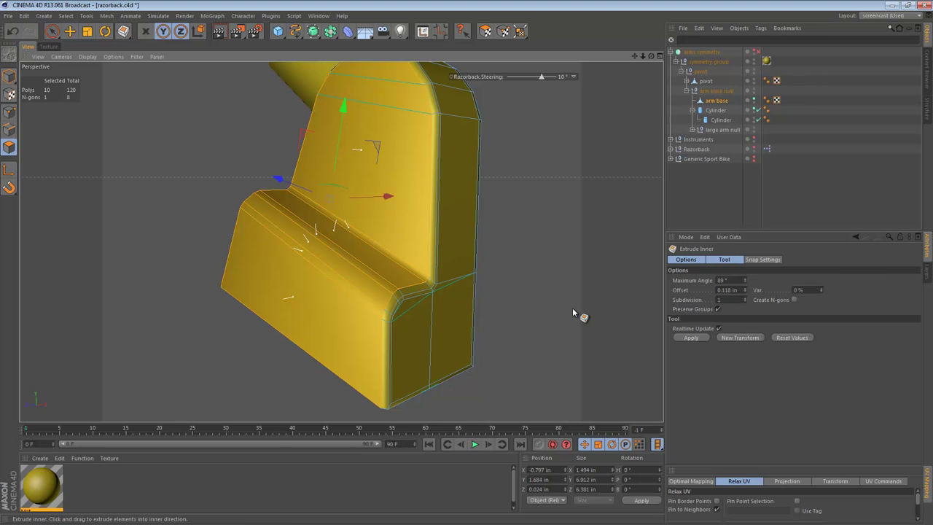
pyautogui.click(691, 336)
# Step: Move the short edge at the inner corner of the ledge slightly upward in the Right view
pyautogui.keyDown('alt'); pyautogui.moveTo(382, 195); pyautogui.dragTo(469, 174); pyautogui.keyUp('alt')
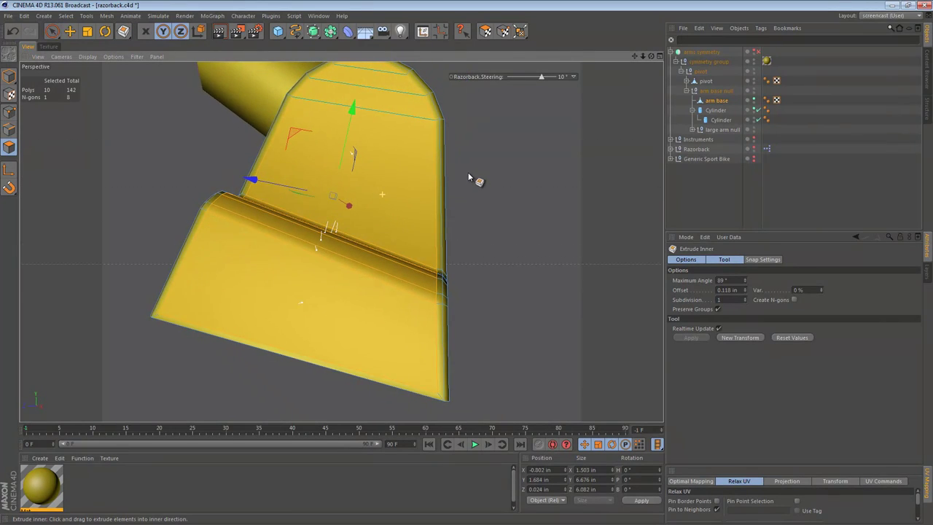
pyautogui.keyDown('alt'); pyautogui.moveTo(430, 276); pyautogui.dragTo(409, 293); pyautogui.keyUp('alt')
pyautogui.keyDown('alt'); pyautogui.moveTo(450, 274); pyautogui.dragTo(557, 275, button='right'); pyautogui.keyUp('alt')
pyautogui.keyDown('alt'); pyautogui.moveTo(512, 273); pyautogui.dragTo(538, 227, button='middle'); pyautogui.keyUp('alt')
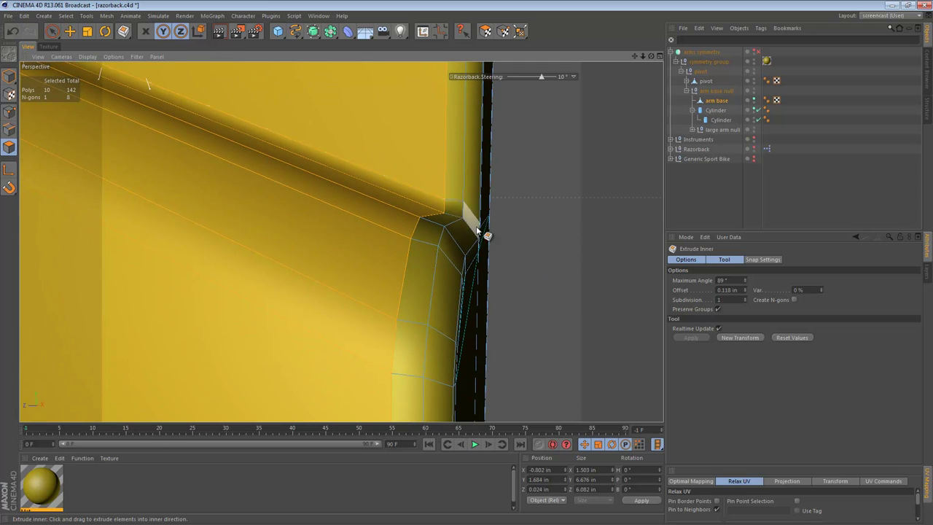
pyautogui.middleClick(229, 341)
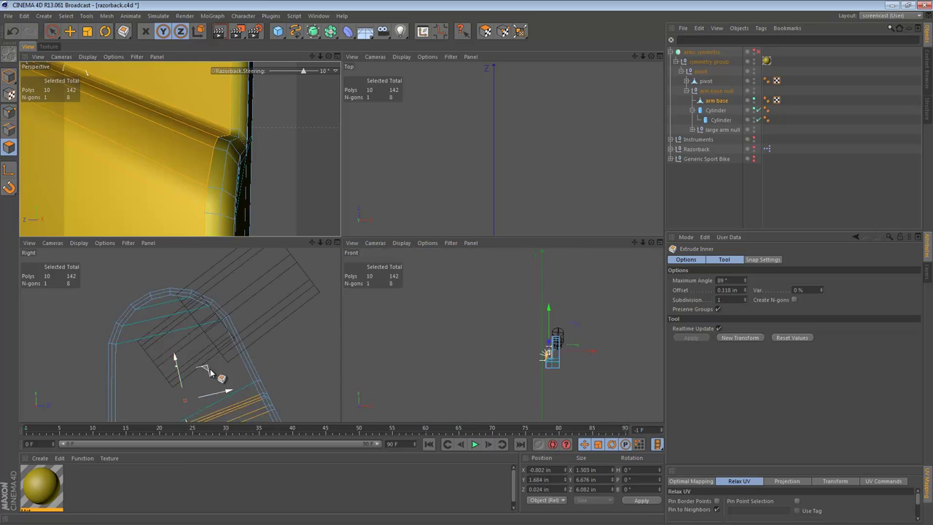
pyautogui.middleClick(209, 370)
pyautogui.keyDown('alt'); pyautogui.moveTo(274, 378); pyautogui.dragTo(320, 127, button='middle'); pyautogui.keyUp('alt')
pyautogui.keyDown('alt'); pyautogui.moveTo(260, 240); pyautogui.dragTo(444, 243, button='right'); pyautogui.keyUp('alt')
pyautogui.click(9, 130)
pyautogui.press('e')
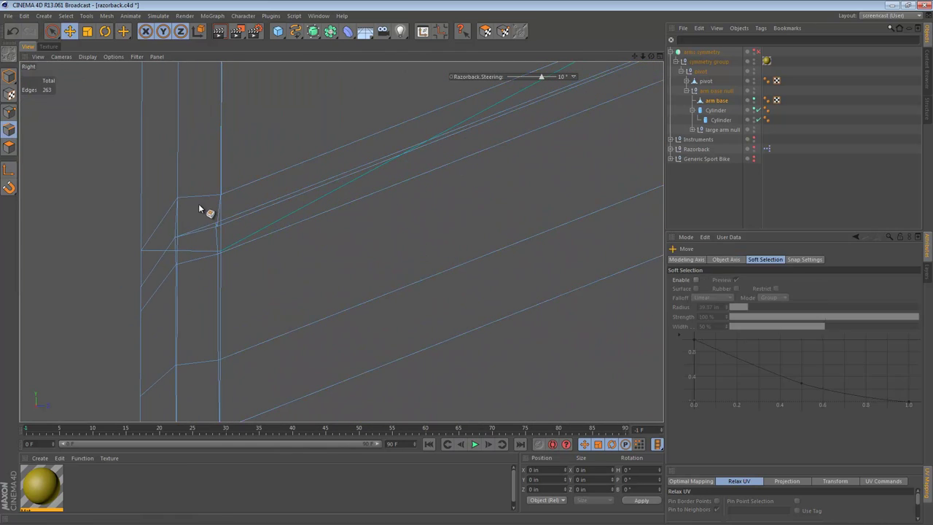
pyautogui.click(211, 213)
pyautogui.moveTo(280, 249); pyautogui.dragTo(280, 241)
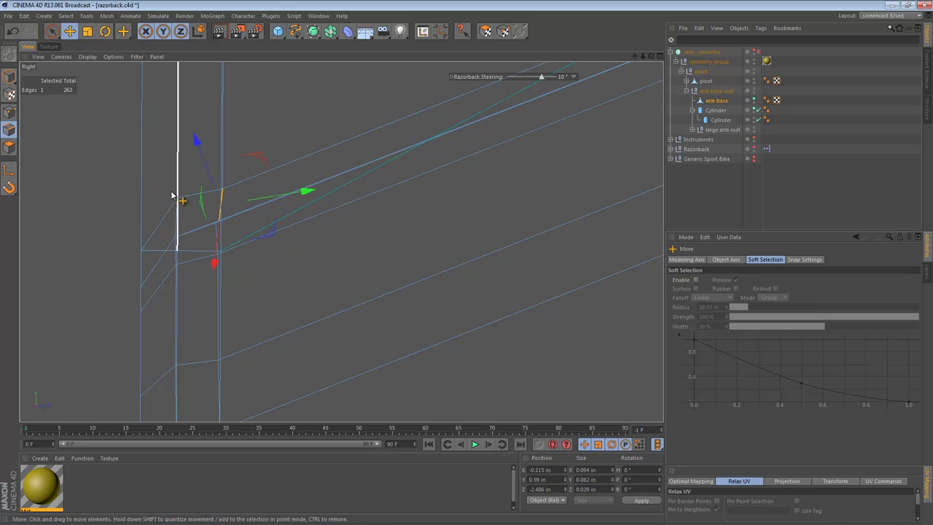
# Step: Adjust the crowded points around the ledge's corner in point mode, and check the reshaped corner in the perspective view
pyautogui.click(9, 112)
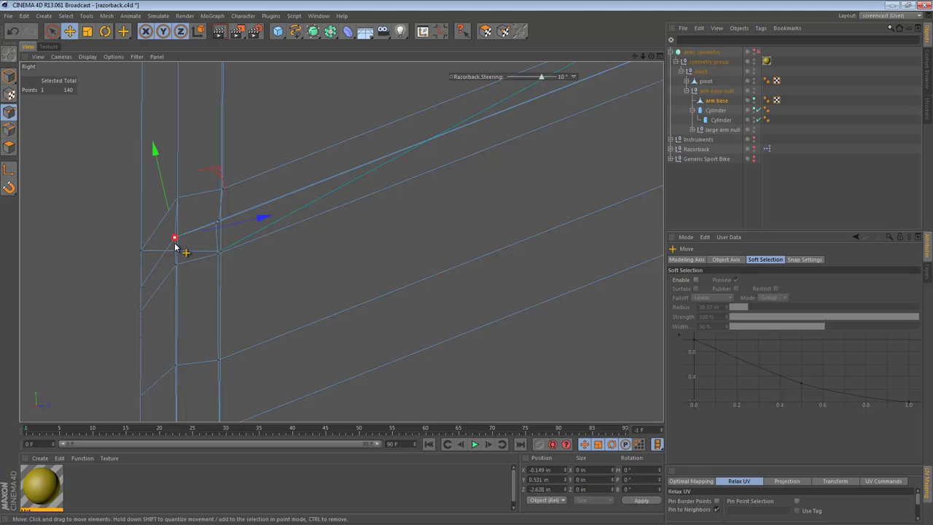
pyautogui.moveTo(225, 191); pyautogui.dragTo(361, 264)
pyautogui.press('F1')
pyautogui.keyDown('alt'); pyautogui.moveTo(479, 221); pyautogui.dragTo(354, 170, button='right'); pyautogui.keyUp('alt')
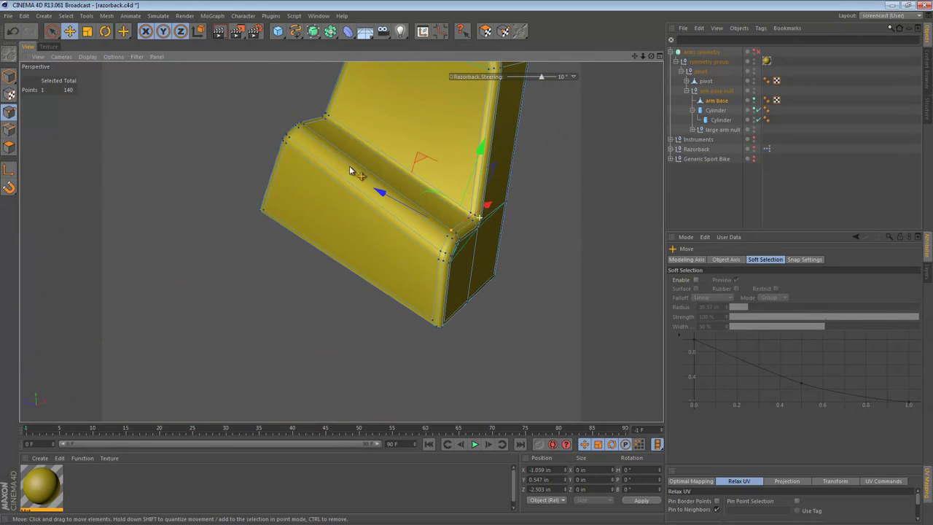
pyautogui.keyDown('alt'); pyautogui.moveTo(354, 170); pyautogui.dragTo(375, 187, button='middle'); pyautogui.keyUp('alt')
pyautogui.keyDown('alt'); pyautogui.moveTo(375, 187); pyautogui.dragTo(527, 159); pyautogui.keyUp('alt')
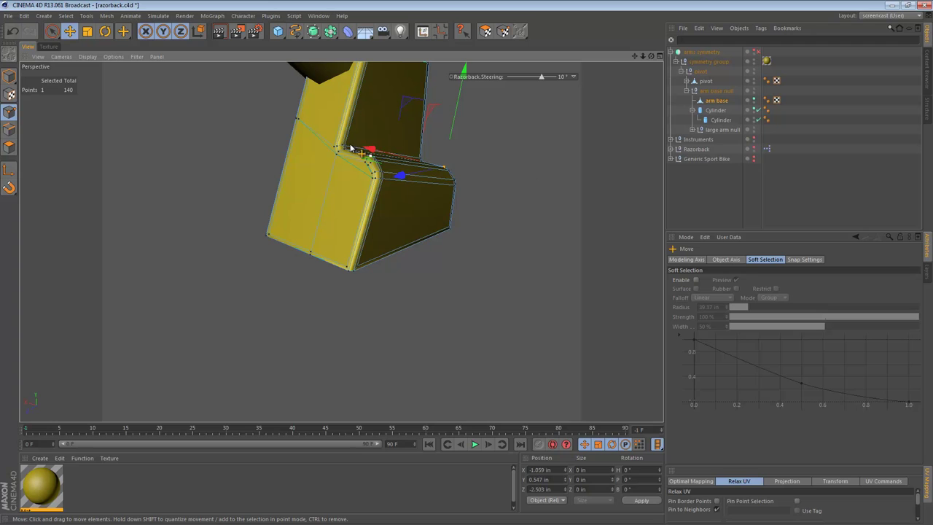
pyautogui.keyDown('alt'); pyautogui.moveTo(425, 213); pyautogui.dragTo(307, 171); pyautogui.keyUp('alt')
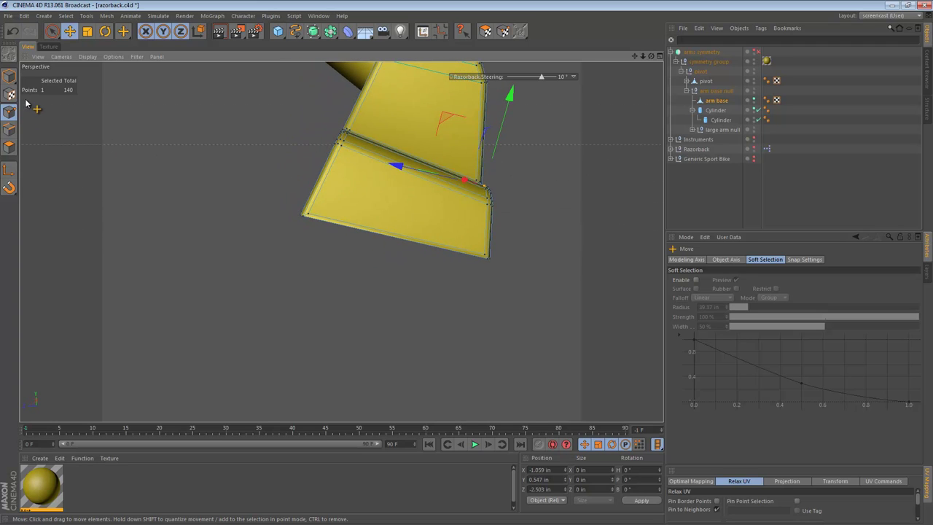
pyautogui.click(4, 77)
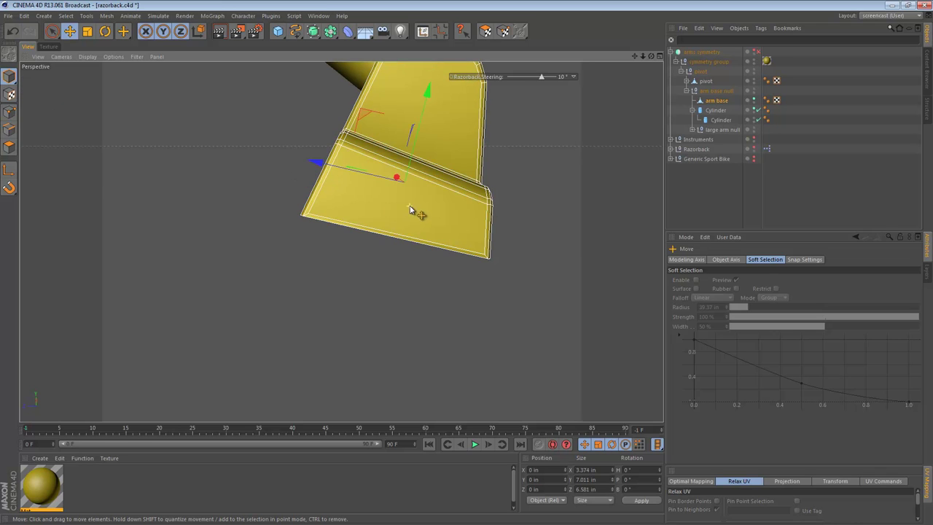
pyautogui.keyDown('alt'); pyautogui.moveTo(409, 210); pyautogui.dragTo(382, 193); pyautogui.keyUp('alt')
# Step: Examine the ledge corner and the new inner border along the arm base's bottom in the Right view wireframe
pyautogui.middleClick(380, 196)
pyautogui.middleClick(216, 321)
pyautogui.keyDown('alt'); pyautogui.moveTo(509, 260); pyautogui.dragTo(297, 278, button='right'); pyautogui.keyUp('alt')
pyautogui.keyDown('alt'); pyautogui.moveTo(456, 276); pyautogui.dragTo(237, 250, button='middle'); pyautogui.keyUp('alt')
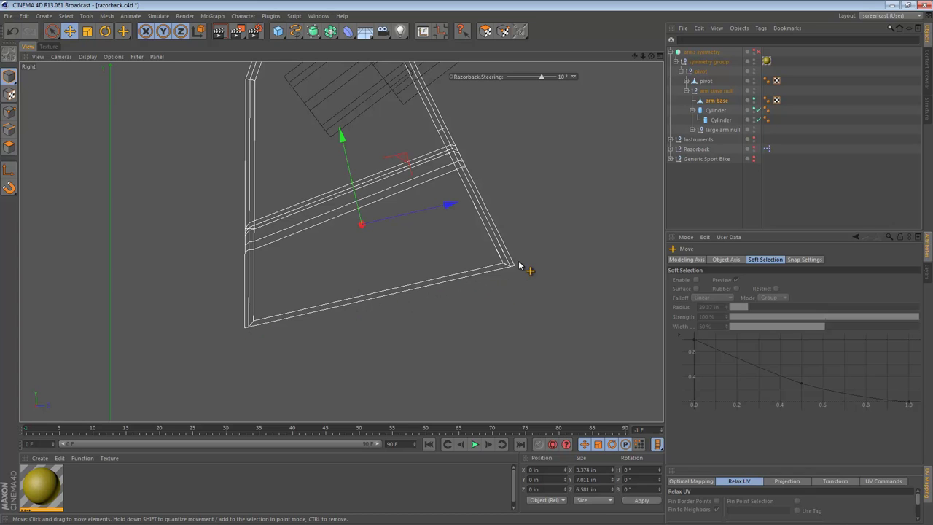
pyautogui.keyDown('alt'); pyautogui.moveTo(263, 317); pyautogui.dragTo(290, 318, button='right'); pyautogui.keyUp('alt')
pyautogui.keyDown('alt'); pyautogui.moveTo(327, 312); pyautogui.dragTo(259, 312, button='middle'); pyautogui.keyUp('alt')
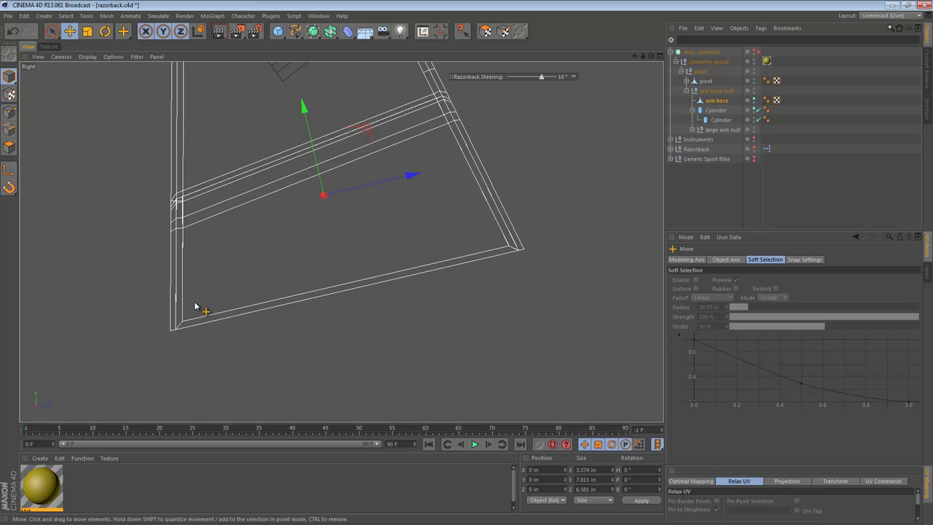
pyautogui.click(8, 131)
pyautogui.keyDown('alt'); pyautogui.moveTo(182, 328); pyautogui.dragTo(227, 253, button='middle'); pyautogui.keyUp('alt')
pyautogui.keyDown('alt'); pyautogui.moveTo(227, 254); pyautogui.dragTo(348, 254, button='right'); pyautogui.keyUp('alt')
pyautogui.click(223, 229)
pyautogui.keyDown('alt'); pyautogui.moveTo(311, 220); pyautogui.dragTo(209, 228, button='right'); pyautogui.keyUp('alt')
pyautogui.keyDown('alt'); pyautogui.moveTo(464, 151); pyautogui.dragTo(342, 241, button='middle'); pyautogui.keyUp('alt')
pyautogui.keyDown('alt'); pyautogui.moveTo(342, 241); pyautogui.dragTo(308, 254, button='right'); pyautogui.keyUp('alt')
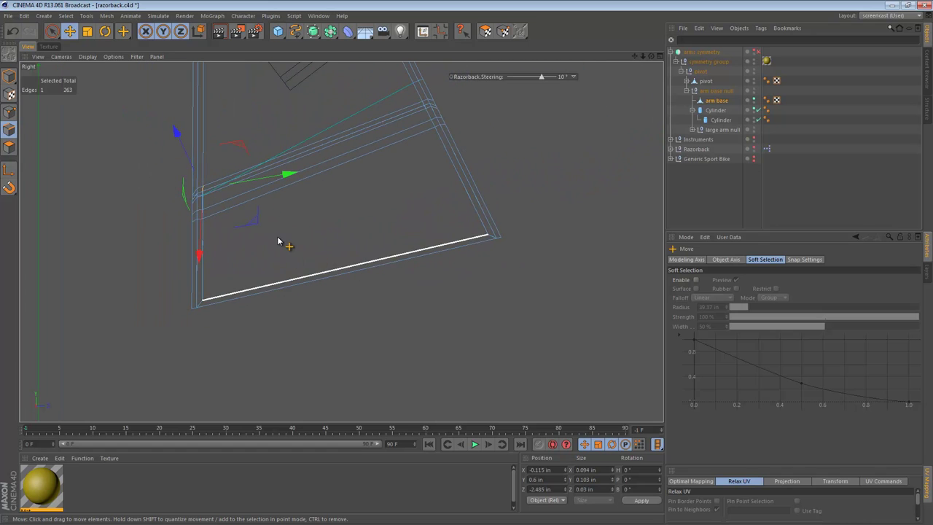
# Step: Move the arm base's object axis down onto its bottom edge, at about Y -1.78 in and Z -0.05 in
pyautogui.click(9, 77)
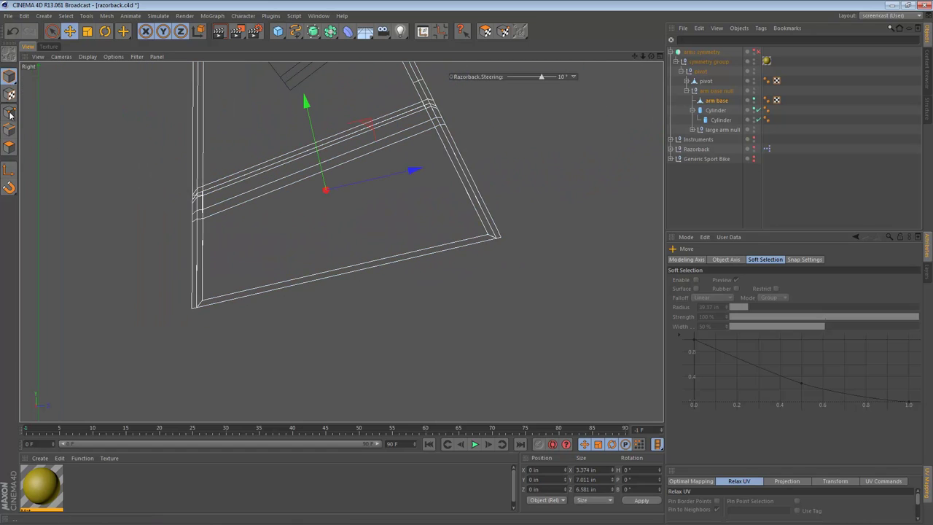
pyautogui.click(9, 169)
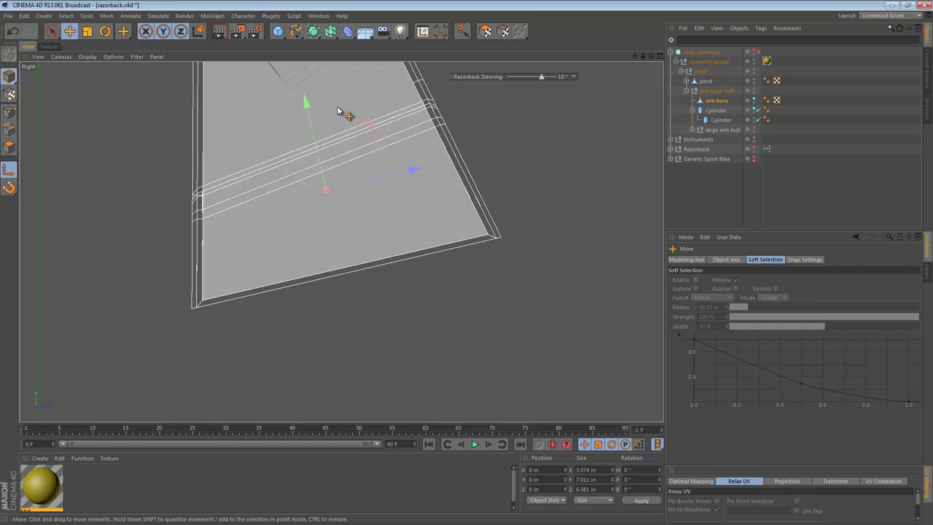
pyautogui.moveTo(337, 125); pyautogui.dragTo(349, 199)
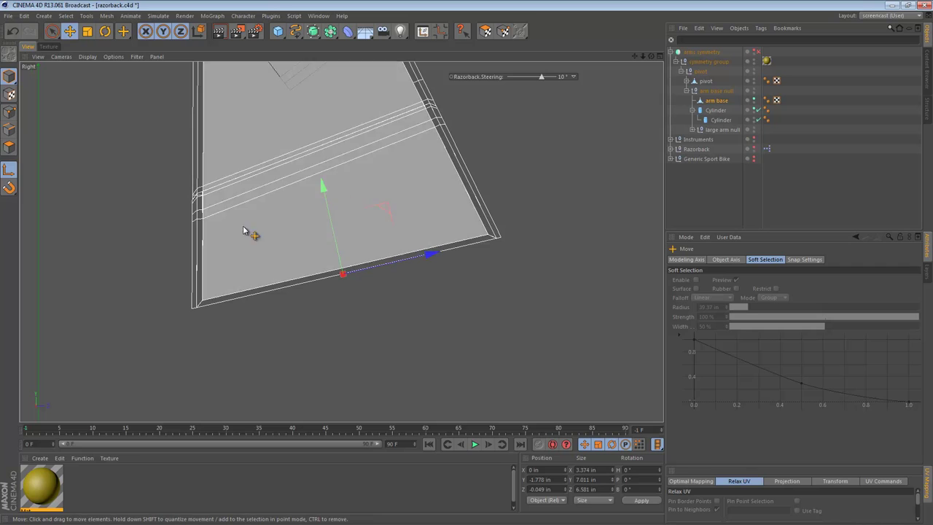
# Step: Select only the thin border polygons around the arm base's bottom, leaving out the vertical corner strips and the underside faces
pyautogui.click(9, 147)
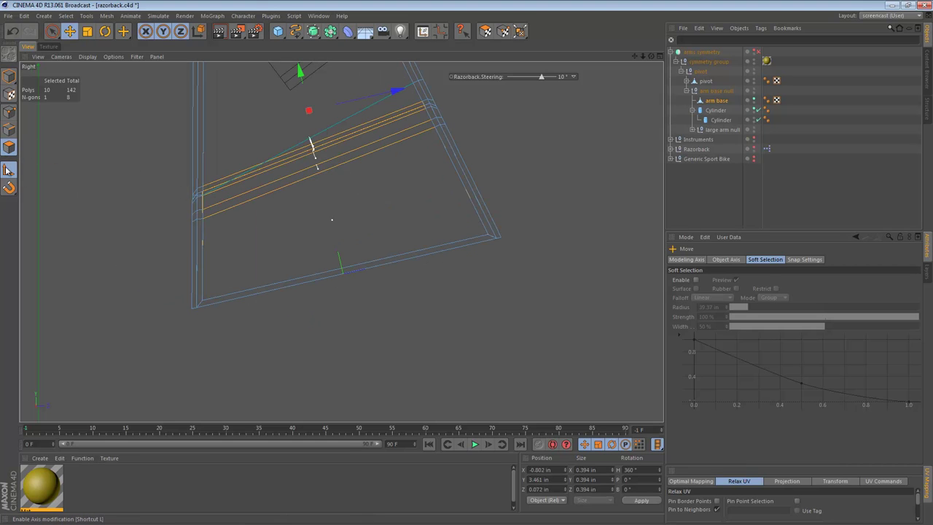
pyautogui.moveTo(144, 363); pyautogui.dragTo(548, 223)
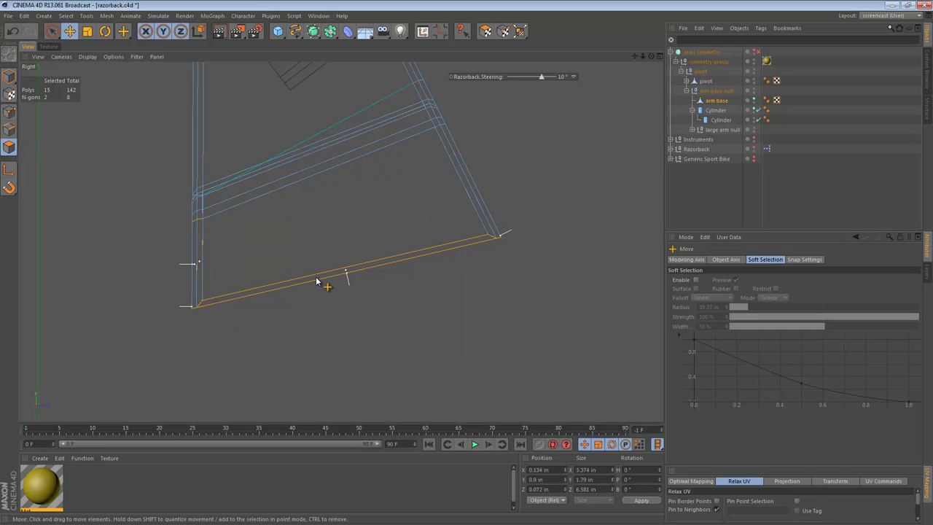
pyautogui.press('F1')
pyautogui.keyDown('alt'); pyautogui.moveTo(429, 211); pyautogui.dragTo(308, 201); pyautogui.keyUp('alt')
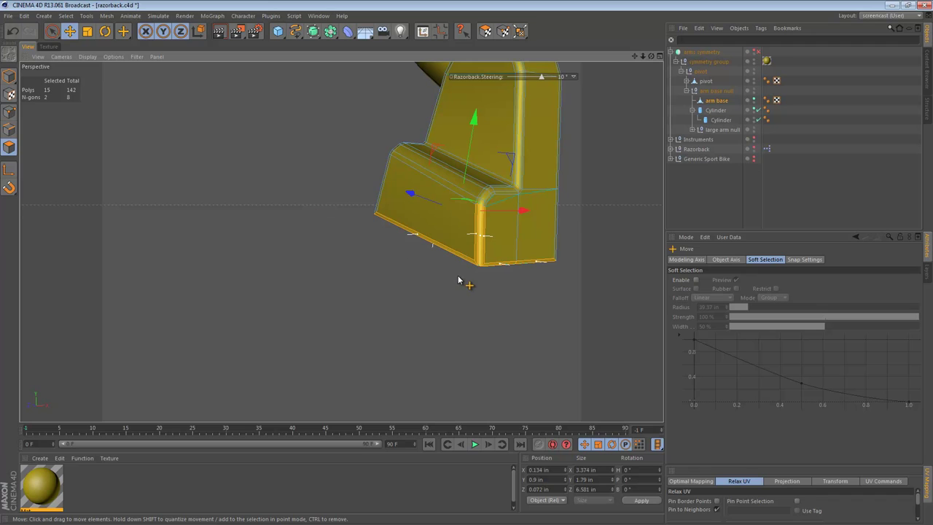
pyautogui.keyDown('ctrl'); pyautogui.moveTo(494, 305); pyautogui.dragTo(496, 307); pyautogui.keyUp('ctrl')
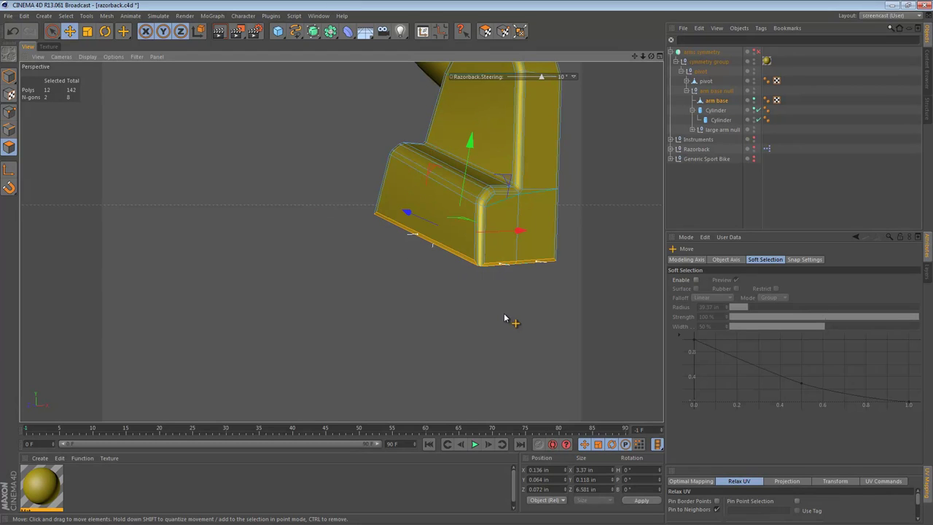
pyautogui.keyDown('alt'); pyautogui.moveTo(526, 241); pyautogui.dragTo(289, 199); pyautogui.keyUp('alt')
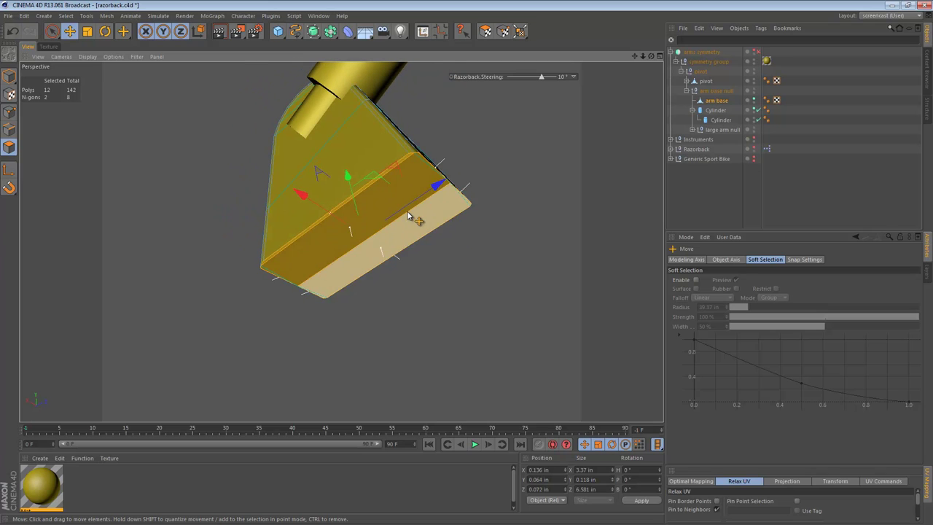
pyautogui.keyDown('ctrl'); pyautogui.click(406, 181); pyautogui.keyUp('ctrl')
pyautogui.keyDown('ctrl'); pyautogui.click(421, 213); pyautogui.keyUp('ctrl')
pyautogui.keyDown('alt'); pyautogui.moveTo(425, 222); pyautogui.dragTo(548, 288); pyautogui.keyUp('alt')
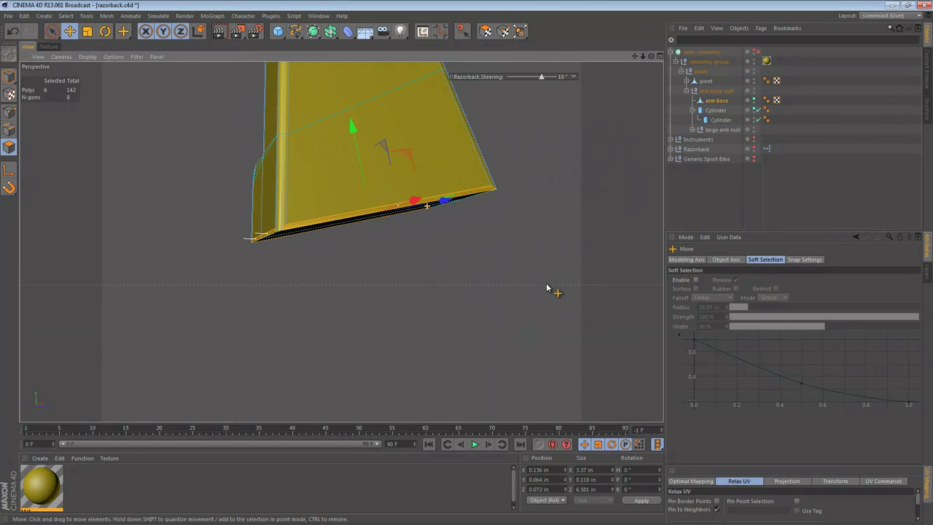
# Step: Flatten the selected bottom border polygons to zero height along Y and delete them
pyautogui.press('t')
pyautogui.moveTo(352, 127); pyautogui.dragTo(371, 219)
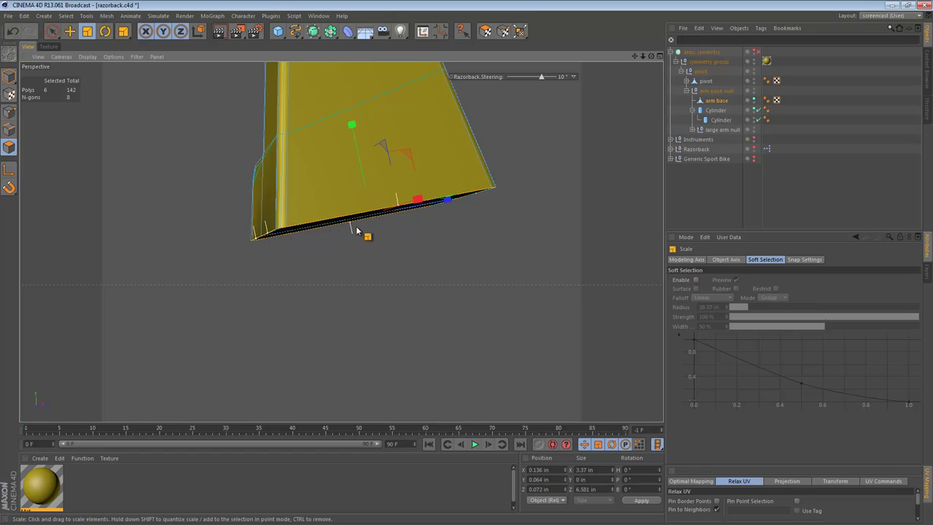
pyautogui.press('Delete')
# Step: Box-select the arm base's underside polygons in the Right view and delete them
pyautogui.keyDown('alt'); pyautogui.moveTo(361, 222); pyautogui.dragTo(346, 177); pyautogui.keyUp('alt')
pyautogui.middleClick(310, 224)
pyautogui.middleClick(226, 345)
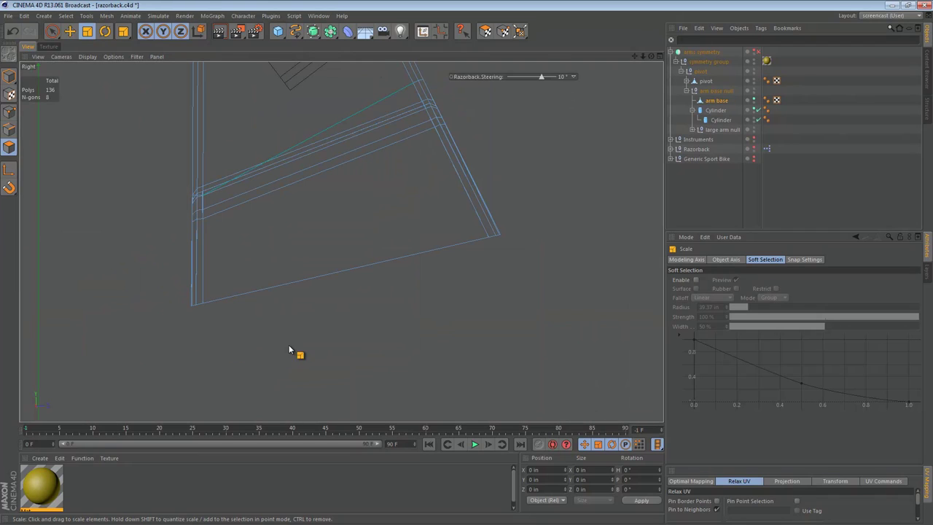
pyautogui.moveTo(259, 339); pyautogui.dragTo(513, 225)
pyautogui.press('F1')
pyautogui.keyDown('alt'); pyautogui.moveTo(365, 230); pyautogui.dragTo(391, 210); pyautogui.keyUp('alt')
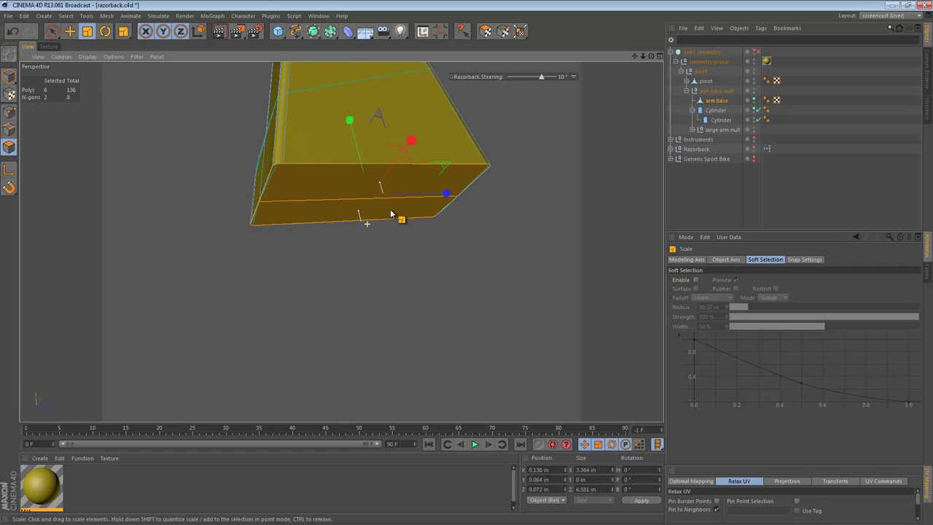
pyautogui.press('Delete')
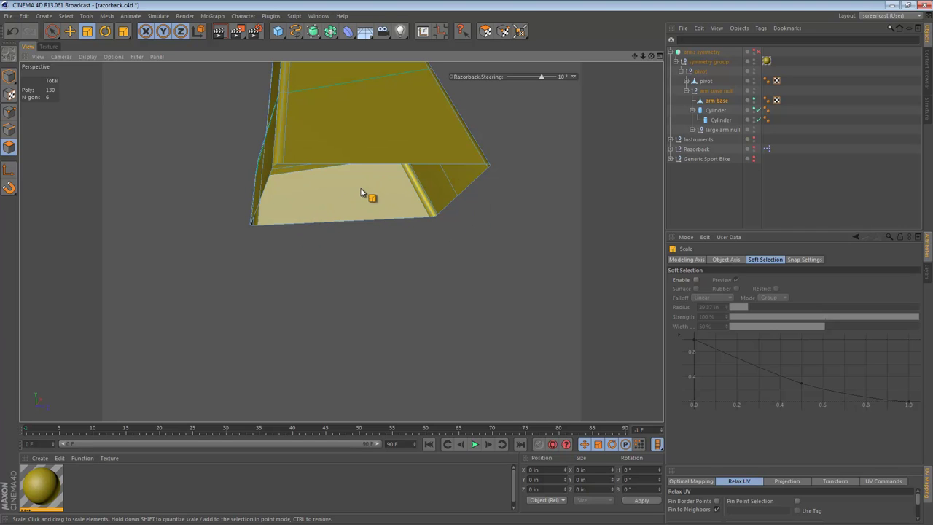
# Step: Cap the open underside of the arm base with Close Polygon Hole
pyautogui.press('m')
pyautogui.press('d')
pyautogui.click(357, 222)
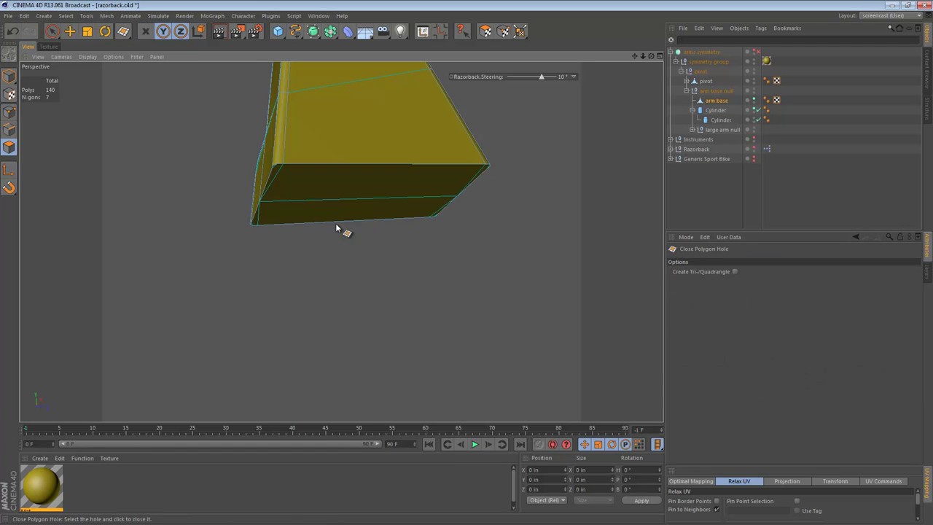
pyautogui.press('e')
pyautogui.click(322, 191)
# Step: Examine the arm base in model mode from several sides, checking the edge shading of its ledge, ends and back
pyautogui.keyDown('alt'); pyautogui.moveTo(327, 120); pyautogui.dragTo(415, 225); pyautogui.keyUp('alt')
pyautogui.keyDown('alt'); pyautogui.moveTo(348, 139); pyautogui.dragTo(370, 327, button='middle'); pyautogui.keyUp('alt')
pyautogui.click(10, 77)
pyautogui.keyDown('alt'); pyautogui.moveTo(379, 204); pyautogui.dragTo(309, 211, button='right'); pyautogui.keyUp('alt')
pyautogui.keyDown('alt'); pyautogui.moveTo(329, 220); pyautogui.dragTo(474, 203); pyautogui.keyUp('alt')
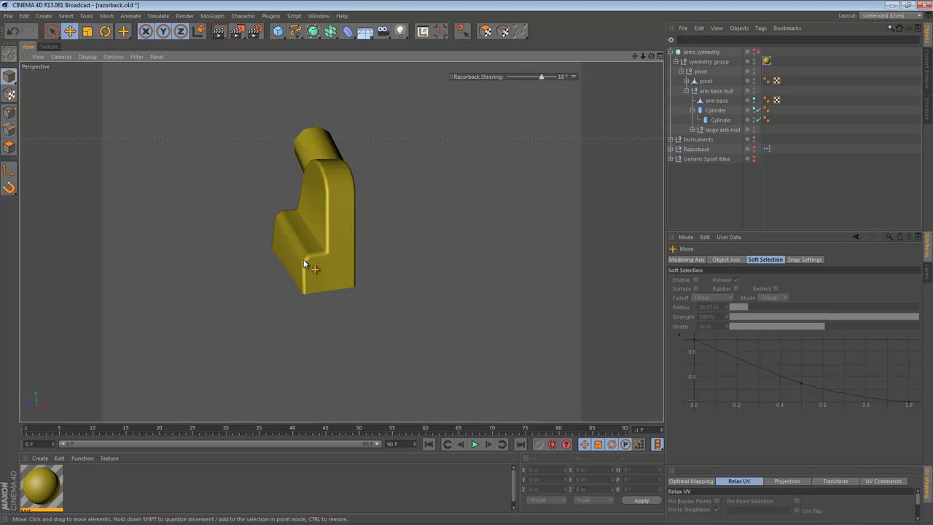
pyautogui.keyDown('alt'); pyautogui.moveTo(306, 230); pyautogui.dragTo(392, 243, button='right'); pyautogui.keyUp('alt')
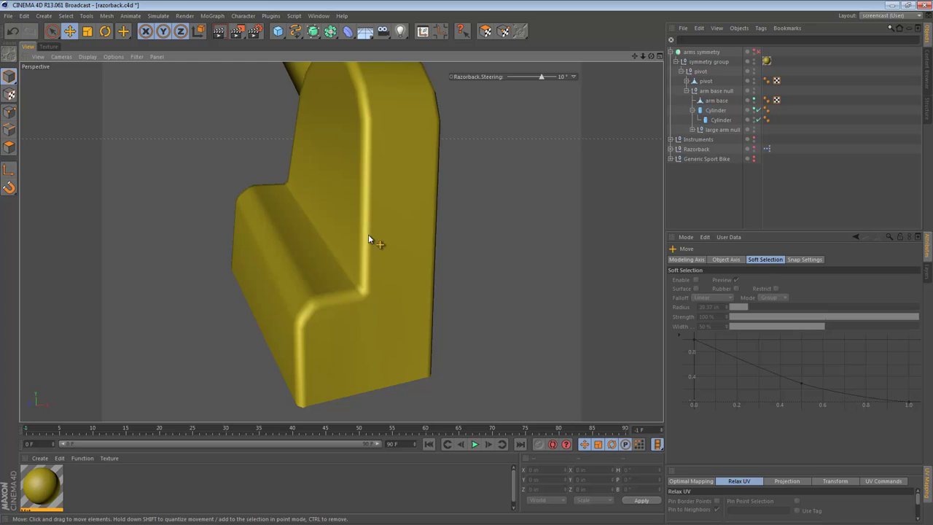
pyautogui.keyDown('alt'); pyautogui.moveTo(394, 121); pyautogui.dragTo(371, 178, button='right'); pyautogui.keyUp('alt')
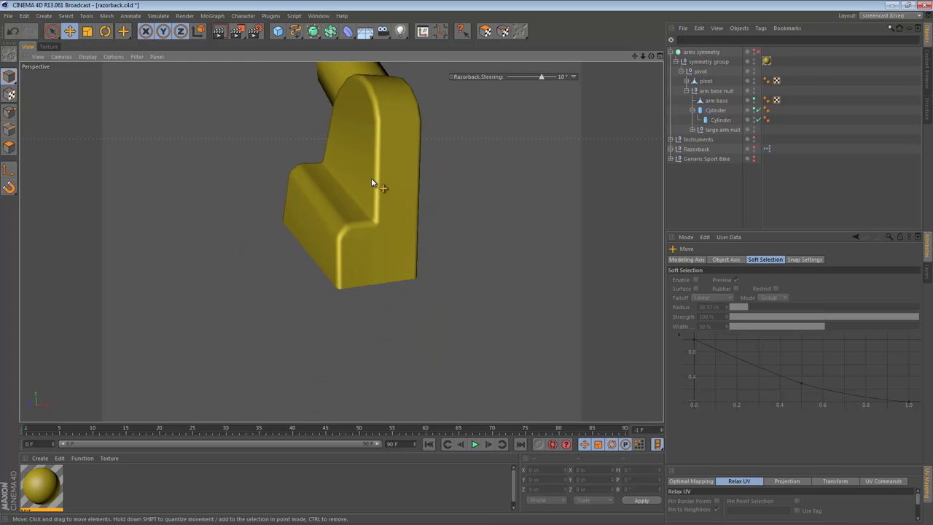
pyautogui.click(380, 162)
pyautogui.keyDown('alt'); pyautogui.moveTo(379, 158); pyautogui.dragTo(361, 163, button='middle'); pyautogui.keyUp('alt')
pyautogui.keyDown('alt'); pyautogui.moveTo(362, 166); pyautogui.dragTo(254, 172); pyautogui.keyUp('alt')
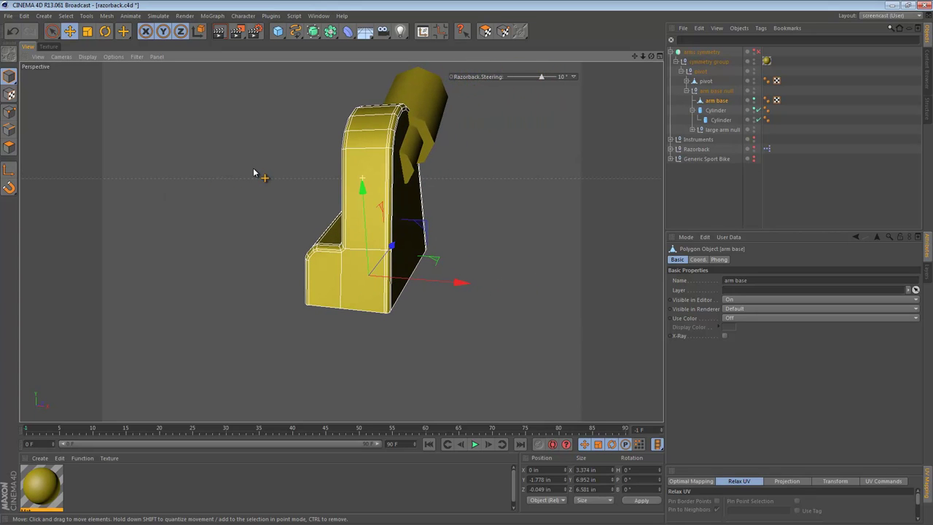
pyautogui.click(331, 166)
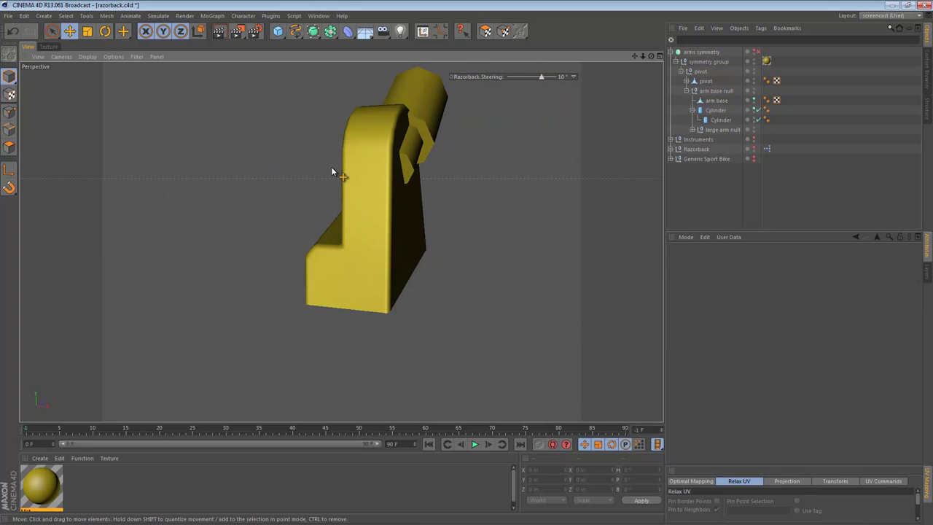
# Step: Show shading lines on the model and select the two pivot cylinders at the top of the arm base for comparison
pyautogui.keyDown('alt'); pyautogui.moveTo(345, 165); pyautogui.dragTo(234, 174); pyautogui.keyUp('alt')
pyautogui.keyDown('alt'); pyautogui.moveTo(395, 163); pyautogui.dragTo(328, 234, button='middle'); pyautogui.keyUp('alt')
pyautogui.keyDown('alt'); pyautogui.moveTo(372, 197); pyautogui.dragTo(424, 199, button='right'); pyautogui.keyUp('alt')
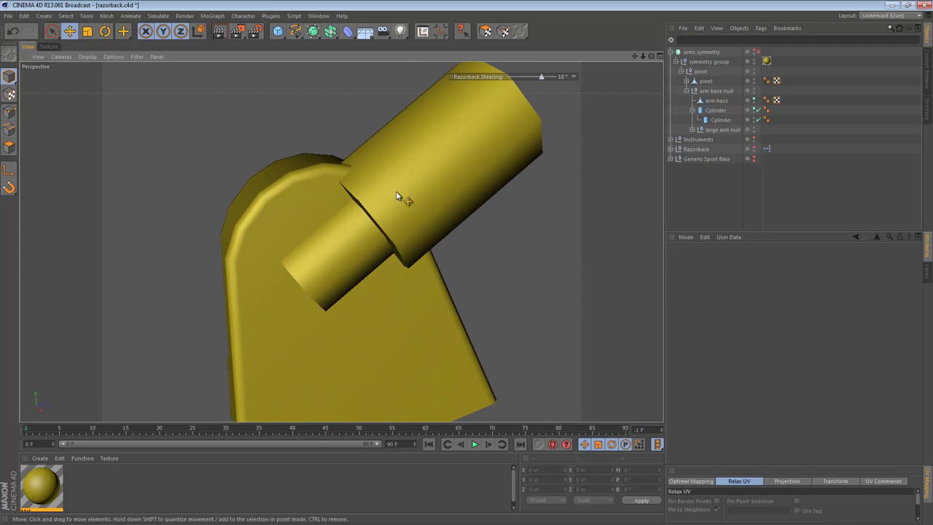
pyautogui.click(387, 189)
pyautogui.press('n')
pyautogui.press('b')
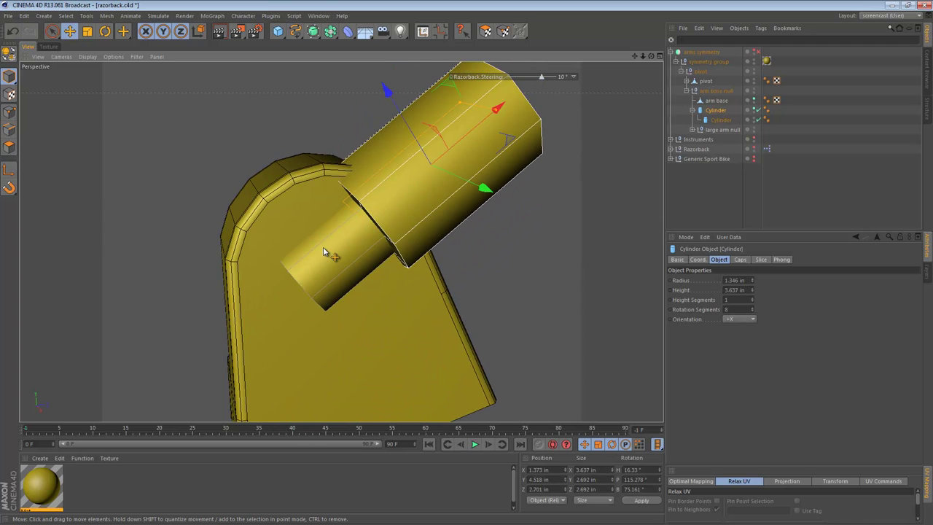
pyautogui.keyDown('alt'); pyautogui.moveTo(357, 244); pyautogui.dragTo(385, 176); pyautogui.keyUp('alt')
pyautogui.press('e')
pyautogui.click(353, 248)
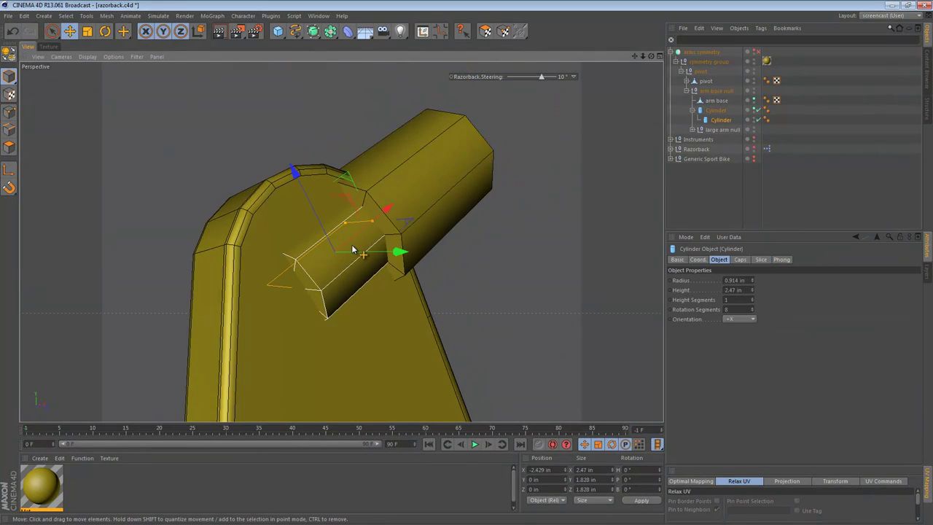
pyautogui.keyDown('shift'); pyautogui.click(405, 175); pyautogui.keyUp('shift')
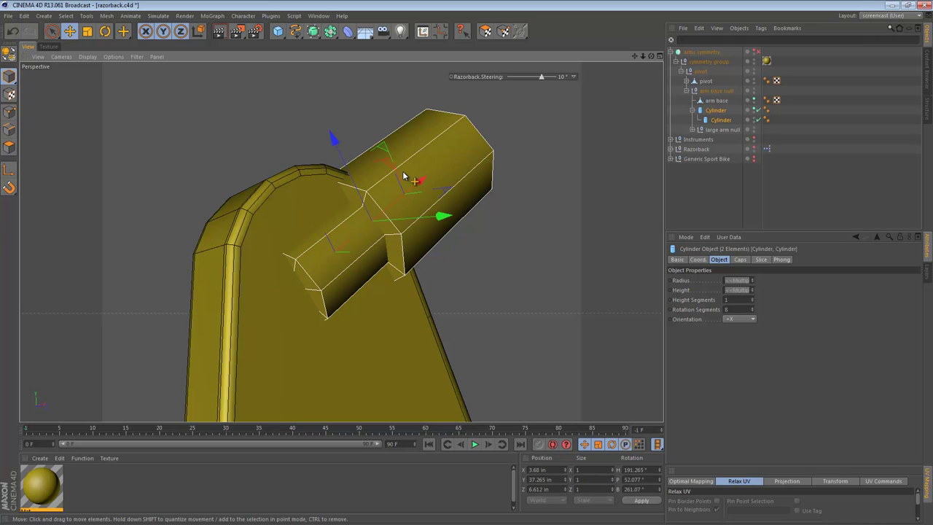
# Step: Set the large cylinder's rotation segments to 12
pyautogui.click(506, 219)
pyautogui.click(441, 205)
pyautogui.keyDown('alt'); pyautogui.moveTo(392, 264); pyautogui.dragTo(409, 237, button='middle'); pyautogui.keyUp('alt')
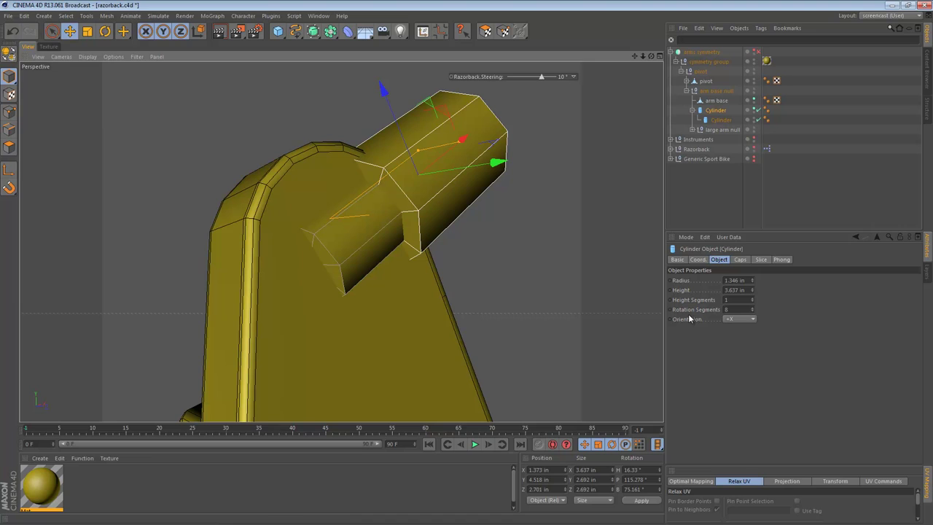
pyautogui.click(740, 309)
pyautogui.press('Up')
pyautogui.press('Up')
pyautogui.press('Up')
pyautogui.press('Up')
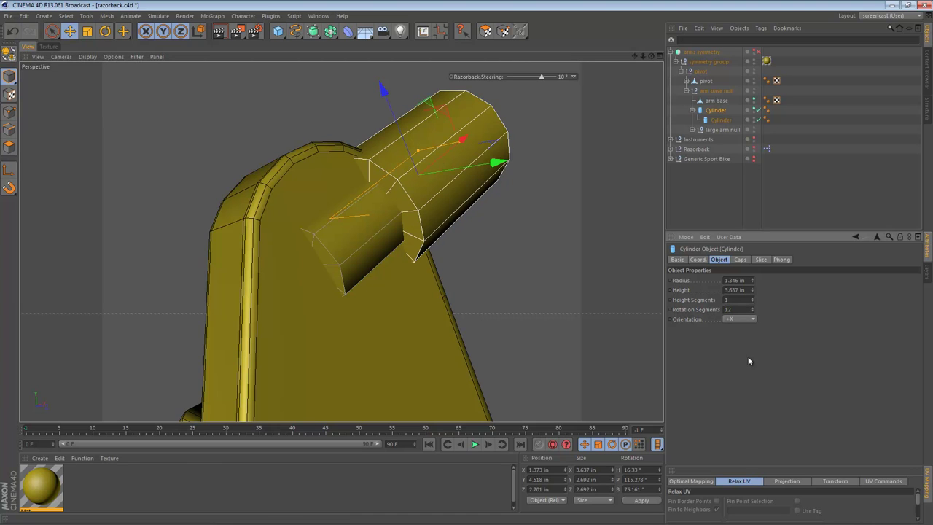
# Step: Move the small cylinder out of its parent cylinder to sit directly under the arm base null and make it visible in the editor
pyautogui.click(363, 250)
pyautogui.moveTo(400, 195); pyautogui.dragTo(353, 254)
pyautogui.hotkey('ctrl', 'z')
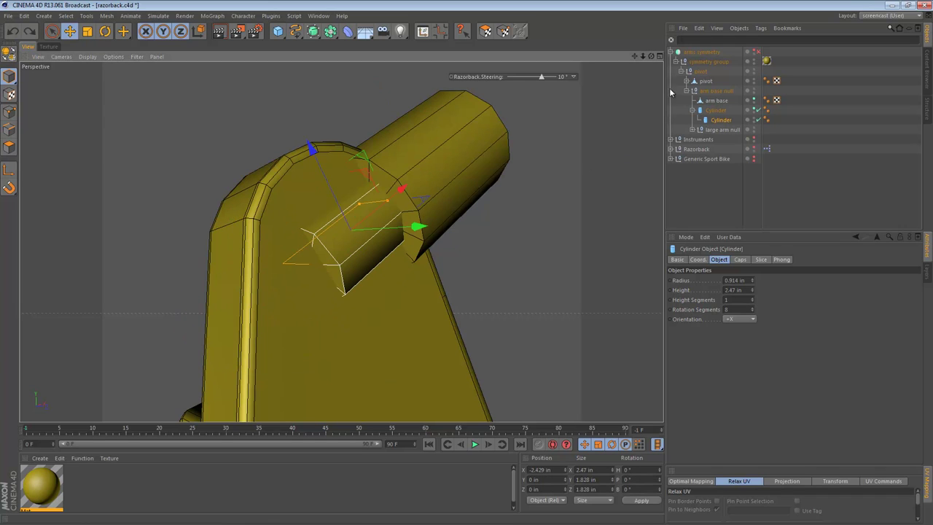
pyautogui.click(715, 110)
pyautogui.hotkey('ctrl', 'z')
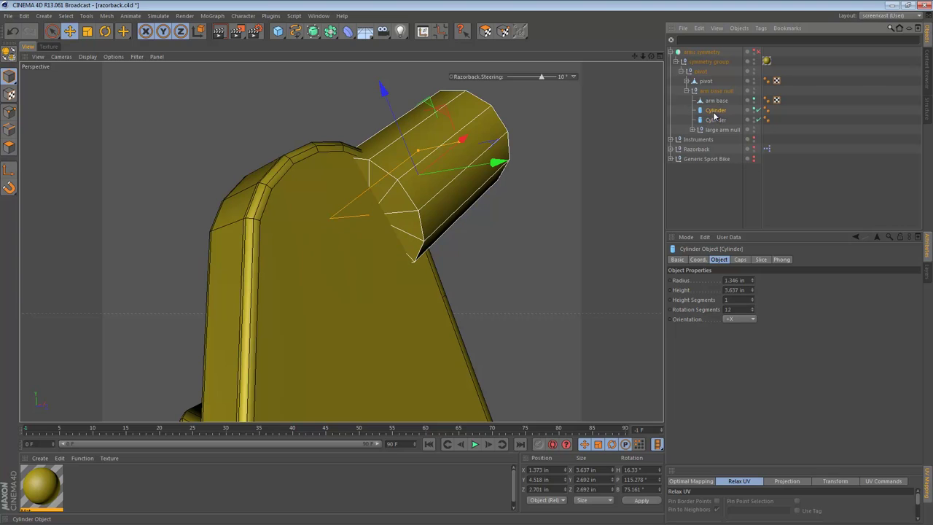
pyautogui.click(715, 119)
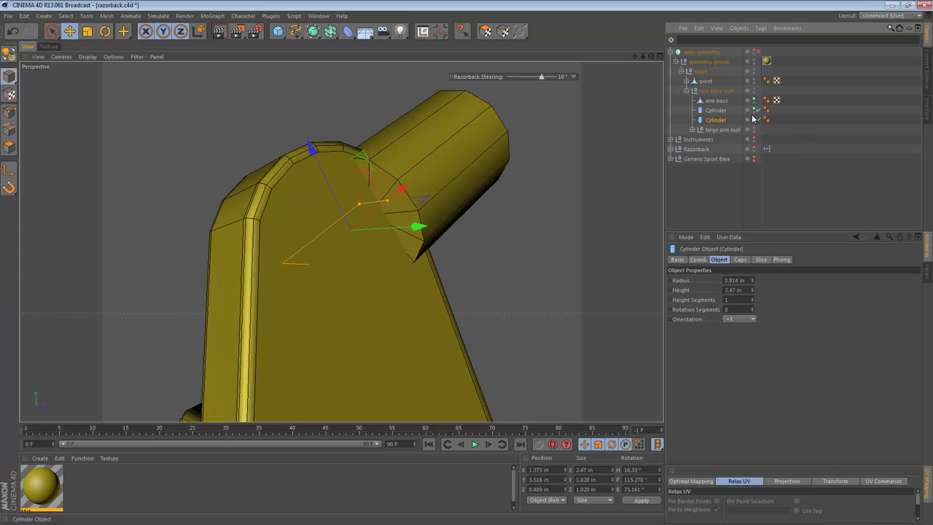
pyautogui.click(750, 120)
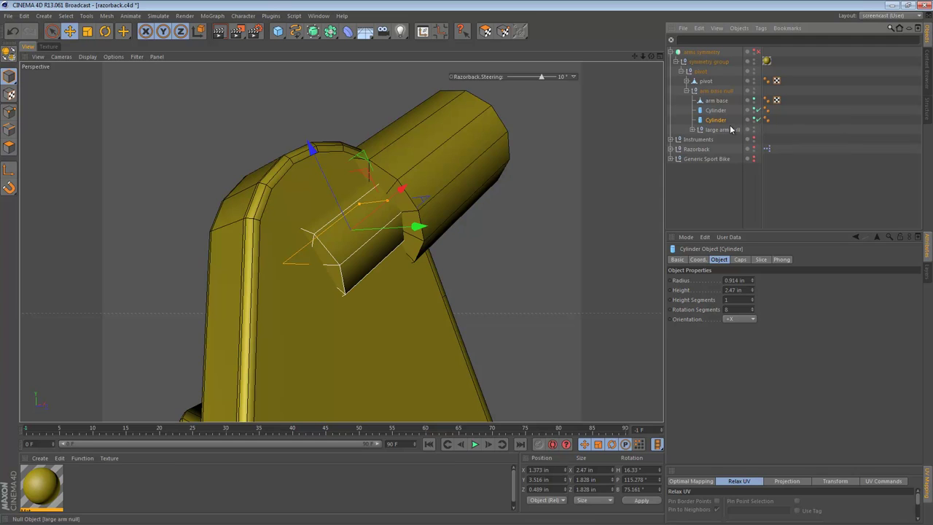
# Step: Make the large cylinder editable and optimize all of its polygons
pyautogui.click(717, 111)
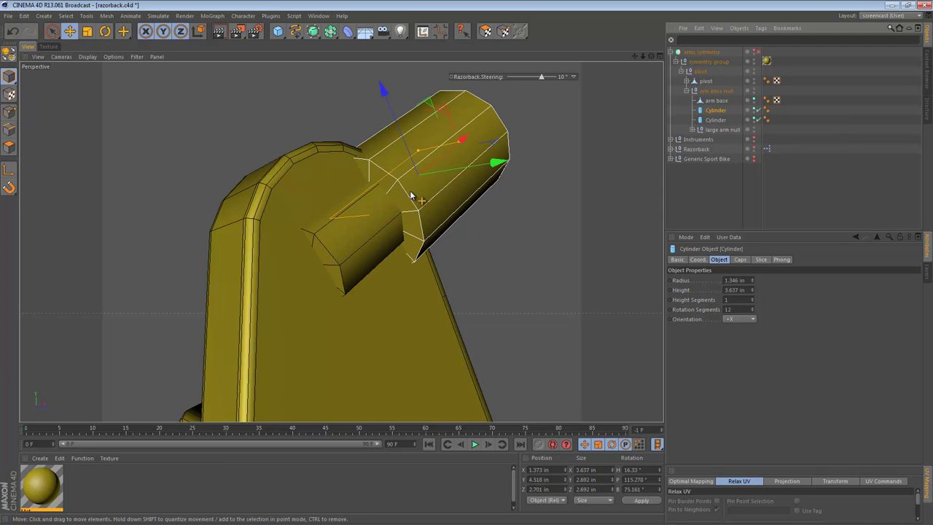
pyautogui.press('c')
pyautogui.click(9, 147)
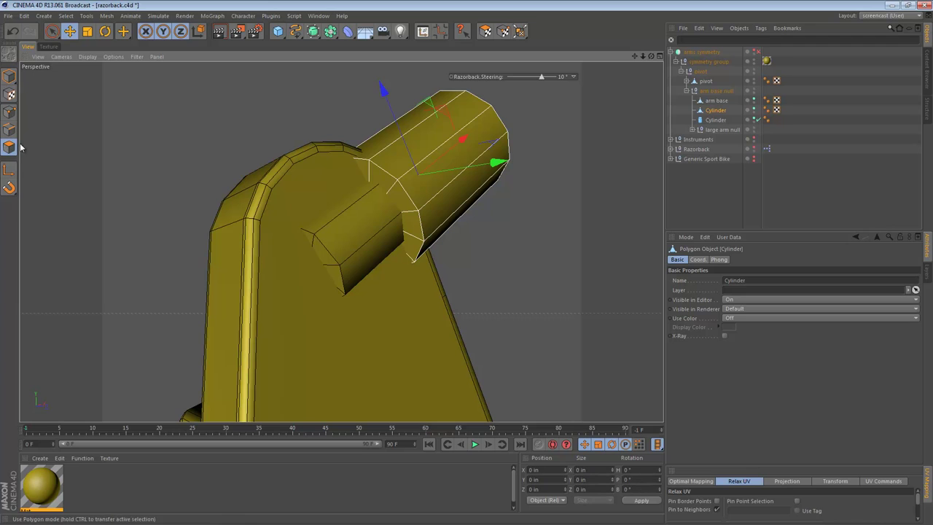
pyautogui.hotkey('ctrl', 'a')
pyautogui.rightClick(329, 103)
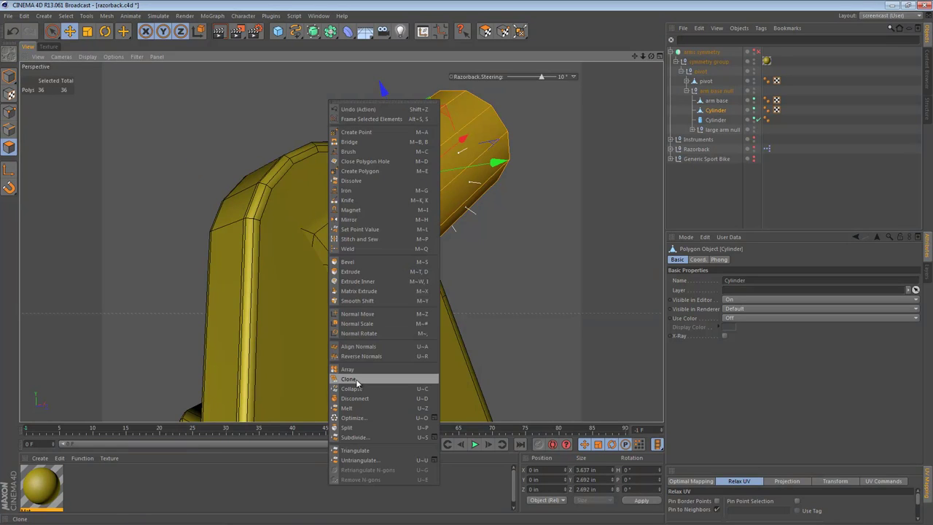
pyautogui.click(398, 420)
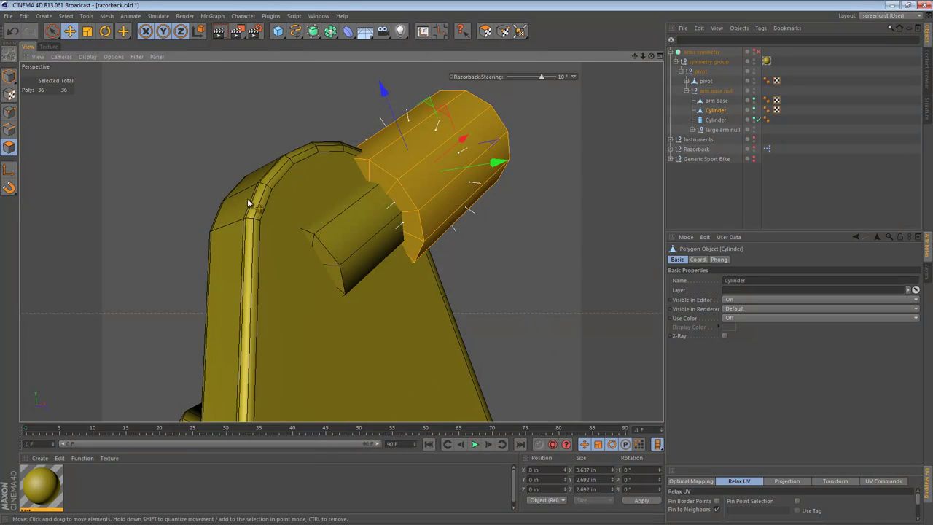
# Step: Inner-extrude the large cylinder's inner end cap by about 0.465 in and extrude it outward to match the small cylinder
pyautogui.press('space')
pyautogui.click(377, 207)
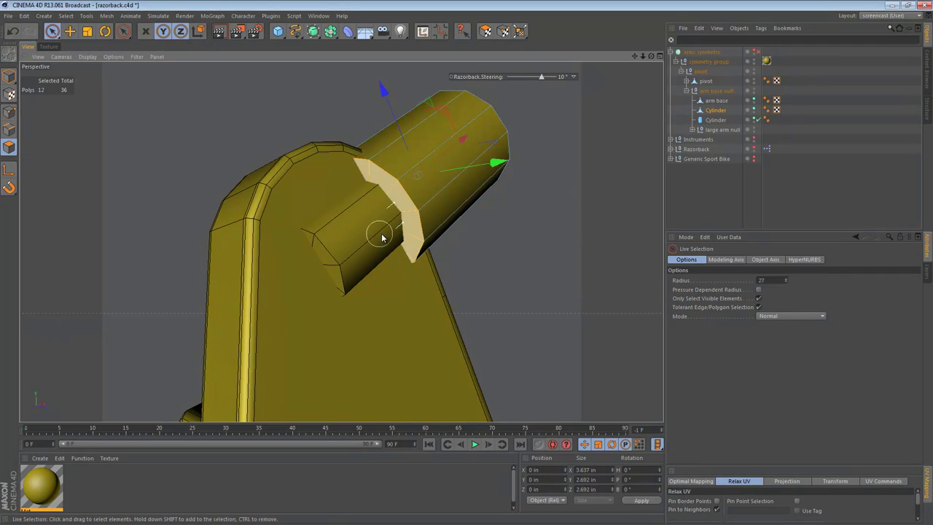
pyautogui.press('n')
pyautogui.press('g')
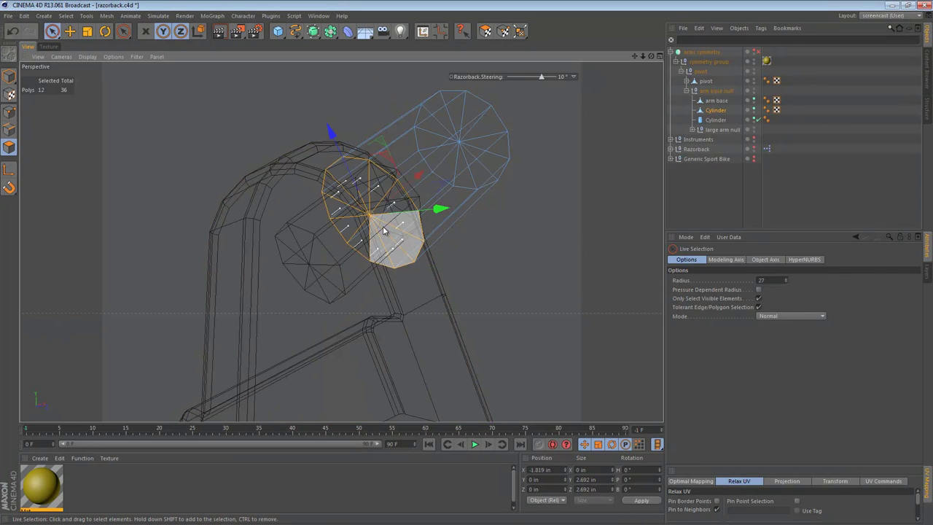
pyautogui.press('n')
pyautogui.press('a')
pyautogui.press('i')
pyautogui.moveTo(467, 282); pyautogui.dragTo(466, 282)
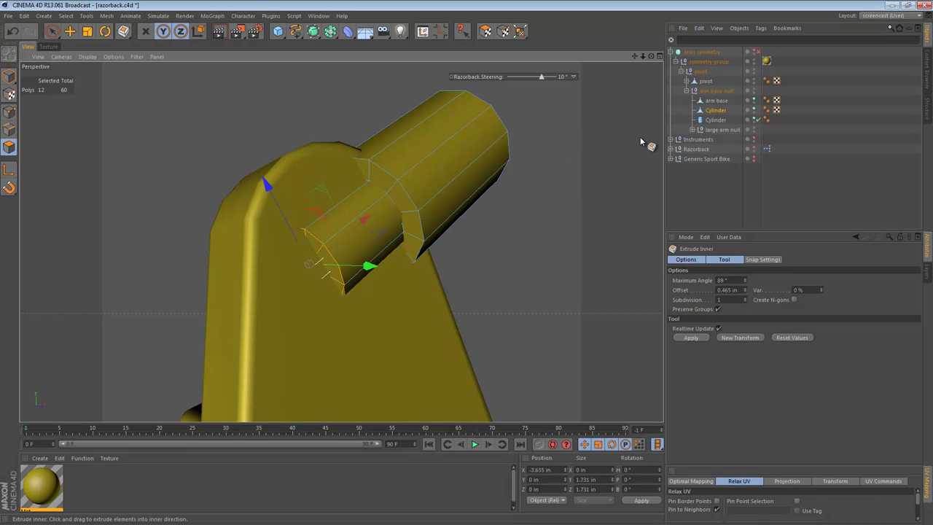
# Step: Delete the separate small cylinder and select the merged large cylinder again
pyautogui.click(717, 121)
pyautogui.press('Delete')
pyautogui.click(716, 112)
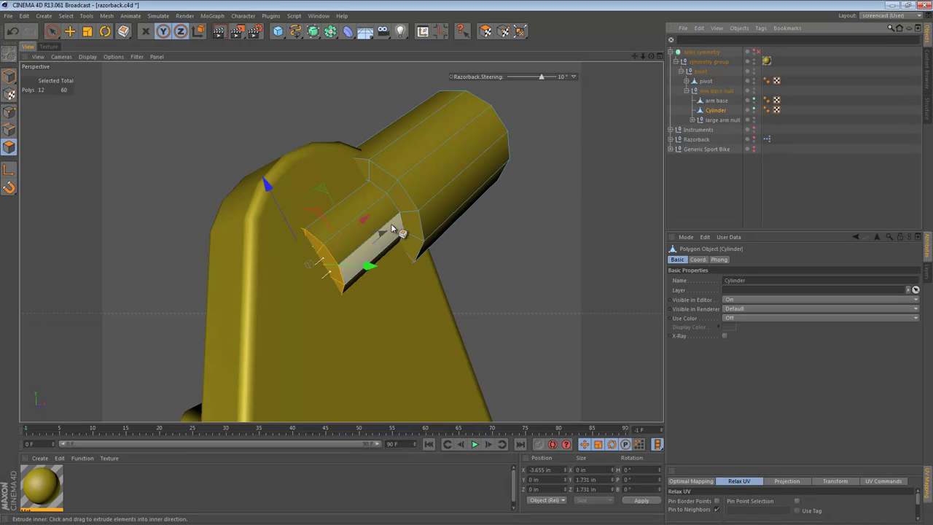
# Step: Examine the merged cylinder in model mode from several sides, checking its shading and the step between the two diameters
pyautogui.keyDown('alt'); pyautogui.moveTo(442, 169); pyautogui.dragTo(340, 272); pyautogui.keyUp('alt')
pyautogui.keyDown('alt'); pyautogui.moveTo(392, 288); pyautogui.dragTo(400, 305); pyautogui.keyUp('alt')
pyautogui.keyDown('alt'); pyautogui.moveTo(408, 194); pyautogui.dragTo(458, 116); pyautogui.keyUp('alt')
pyautogui.keyDown('alt'); pyautogui.moveTo(413, 189); pyautogui.dragTo(371, 205); pyautogui.keyUp('alt')
pyautogui.click(8, 77)
pyautogui.click(268, 165)
pyautogui.scroll(-4, 362, 216)
pyautogui.keyDown('alt'); pyautogui.moveTo(371, 205); pyautogui.dragTo(471, 179, button='right'); pyautogui.keyUp('alt')
pyautogui.keyDown('alt'); pyautogui.moveTo(472, 175); pyautogui.dragTo(434, 188); pyautogui.keyUp('alt')
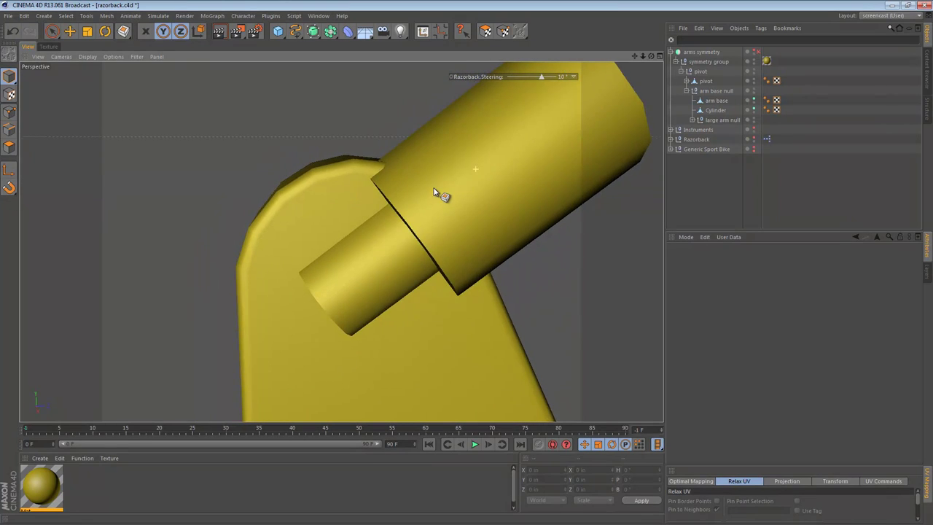
pyautogui.keyDown('alt'); pyautogui.moveTo(434, 189); pyautogui.dragTo(382, 247, button='middle'); pyautogui.keyUp('alt')
pyautogui.scroll(-2, 394, 241)
pyautogui.keyDown('alt'); pyautogui.moveTo(437, 212); pyautogui.dragTo(407, 216); pyautogui.keyUp('alt')
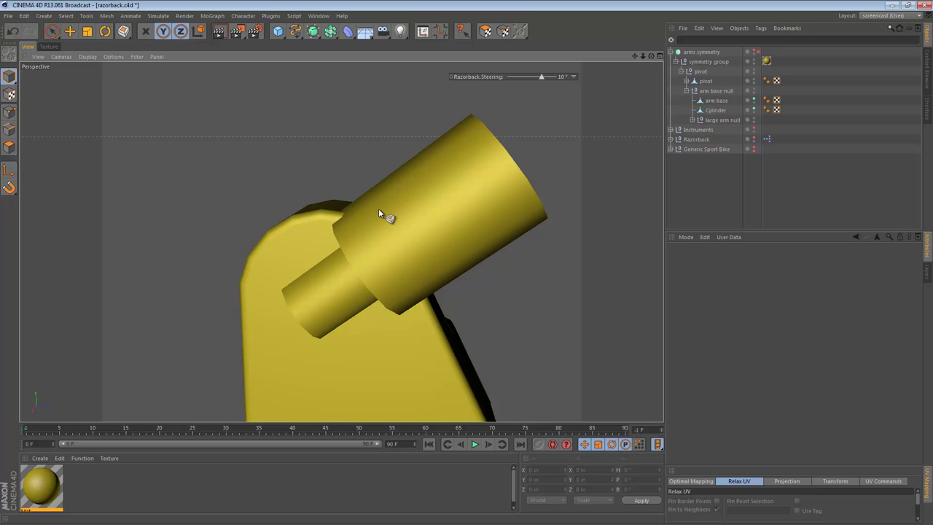
pyautogui.keyDown('alt'); pyautogui.moveTo(424, 246); pyautogui.dragTo(443, 228); pyautogui.keyUp('alt')
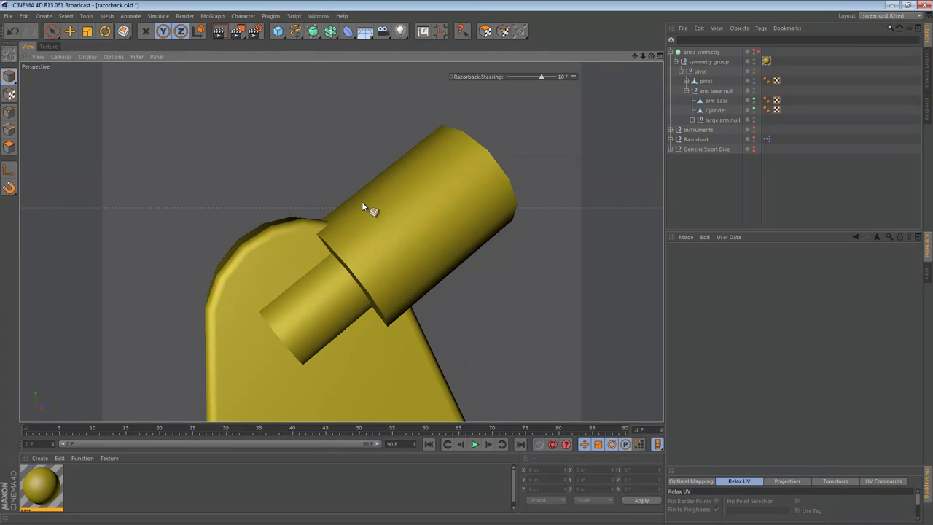
pyautogui.keyDown('alt'); pyautogui.moveTo(449, 263); pyautogui.dragTo(369, 244); pyautogui.keyUp('alt')
# Step: Bevel the edge loop around the large cylinder's free end with an inner offset of about 0.185 in
pyautogui.press('e')
pyautogui.click(487, 183)
pyautogui.keyDown('alt'); pyautogui.moveTo(488, 182); pyautogui.dragTo(397, 196); pyautogui.keyUp('alt')
pyautogui.keyDown('alt'); pyautogui.moveTo(490, 196); pyautogui.dragTo(343, 225, button='middle'); pyautogui.keyUp('alt')
pyautogui.keyDown('alt'); pyautogui.moveTo(349, 221); pyautogui.dragTo(389, 216, button='right'); pyautogui.keyUp('alt')
pyautogui.keyDown('alt'); pyautogui.moveTo(391, 215); pyautogui.dragTo(441, 207); pyautogui.keyUp('alt')
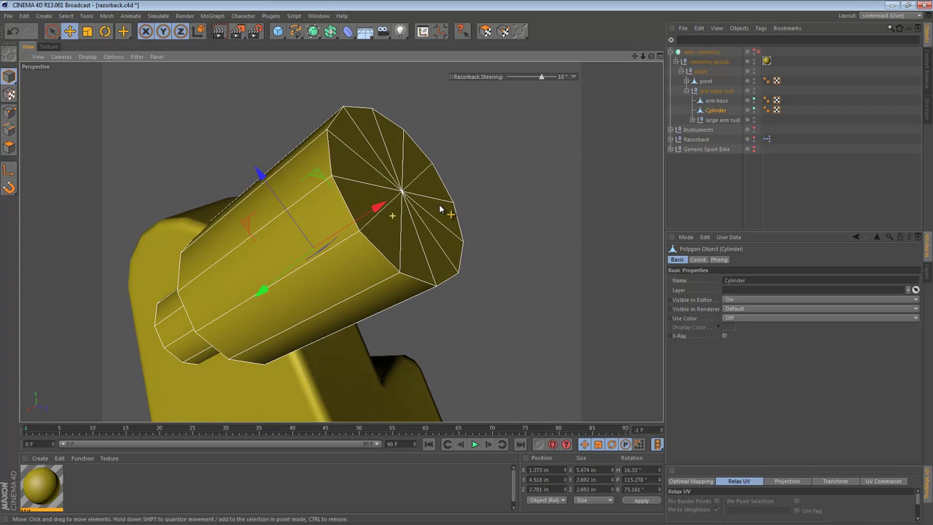
pyautogui.click(9, 130)
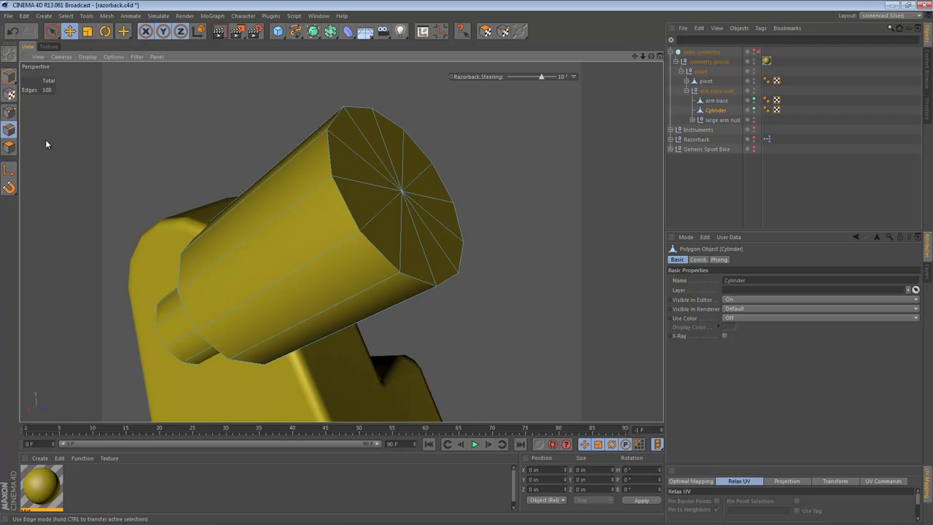
pyautogui.press('u')
pyautogui.press('l')
pyautogui.click(336, 157)
pyautogui.press('m')
pyautogui.press('s')
pyautogui.moveTo(525, 229)
pyautogui.mouseDown()
pyautogui.moveTo(515, 225)
pyautogui.moveTo(467, 281)
pyautogui.moveTo(516, 224)
pyautogui.mouseUp()
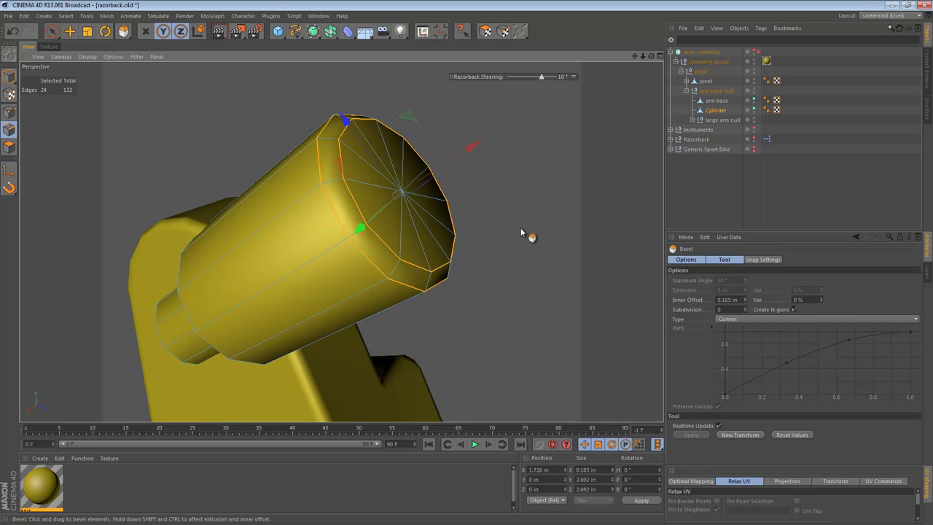
# Step: Set the end bevel's subdivision to 1
pyautogui.doubleClick(742, 309)
pyautogui.write('1')
pyautogui.press('Return')
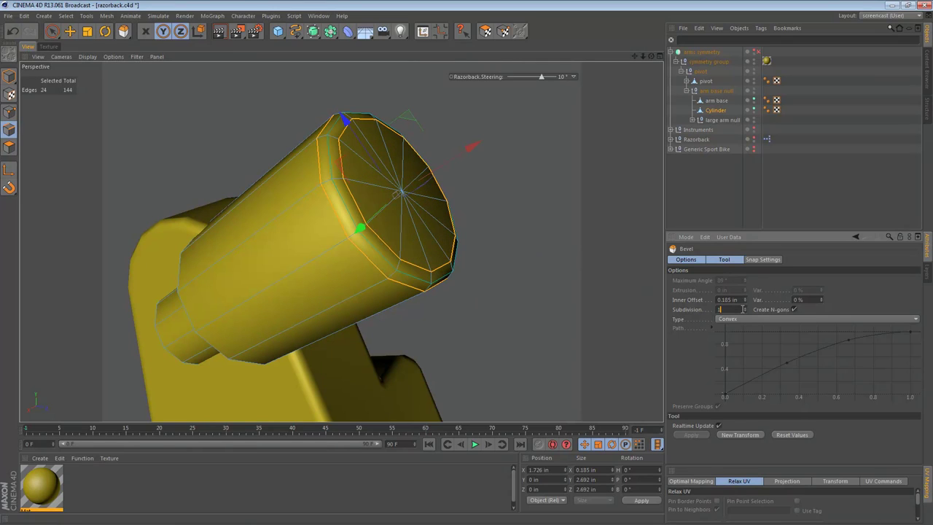
pyautogui.click(423, 56)
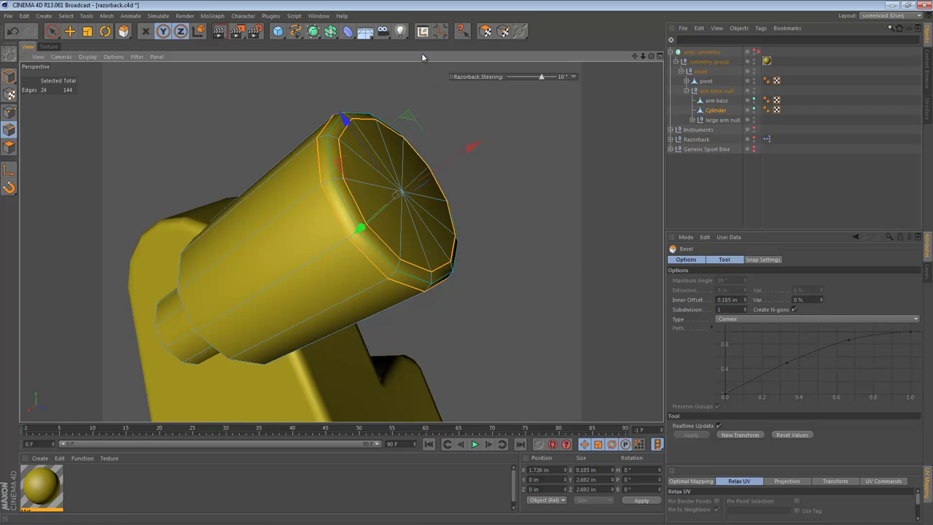
# Step: Select the bevelled polygon loop around the cylinder's free end and remove its N-gons
pyautogui.keyDown('alt'); pyautogui.moveTo(387, 191); pyautogui.dragTo(350, 174); pyautogui.keyUp('alt')
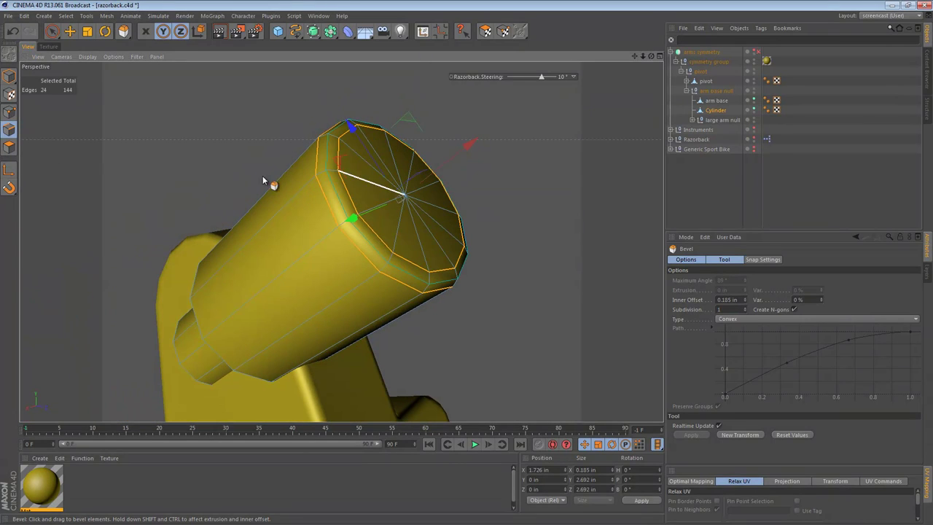
pyautogui.click(9, 148)
pyautogui.press('u')
pyautogui.press('l')
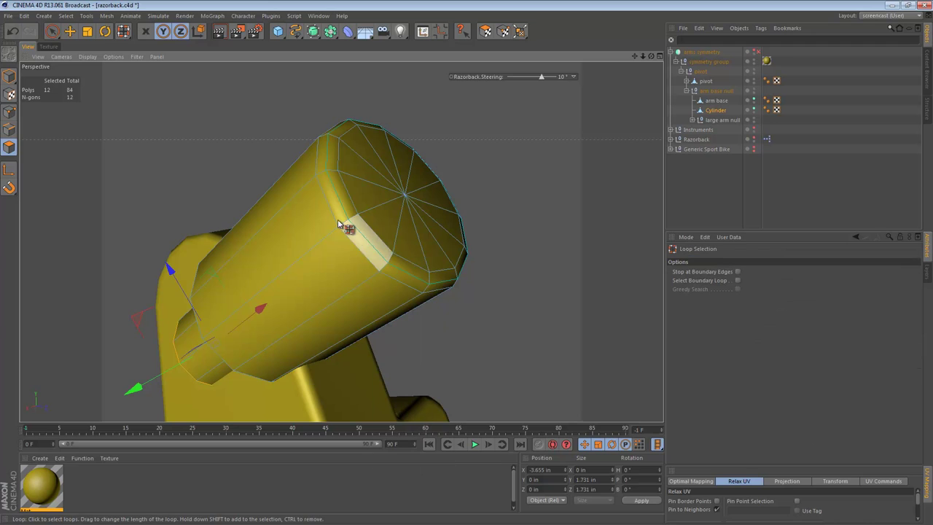
pyautogui.click(348, 219)
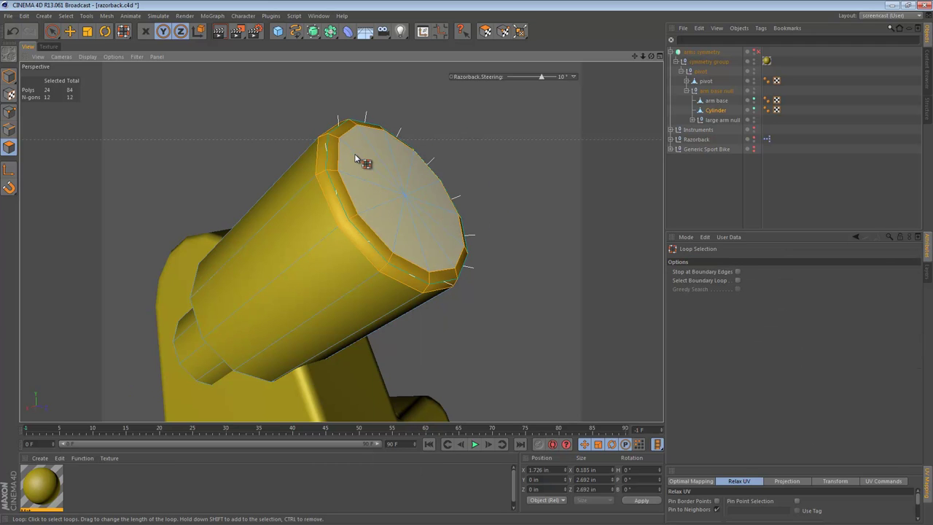
pyautogui.press('u')
pyautogui.press('e')
pyautogui.keyDown('alt'); pyautogui.moveTo(414, 235); pyautogui.dragTo(415, 276); pyautogui.keyUp('alt')
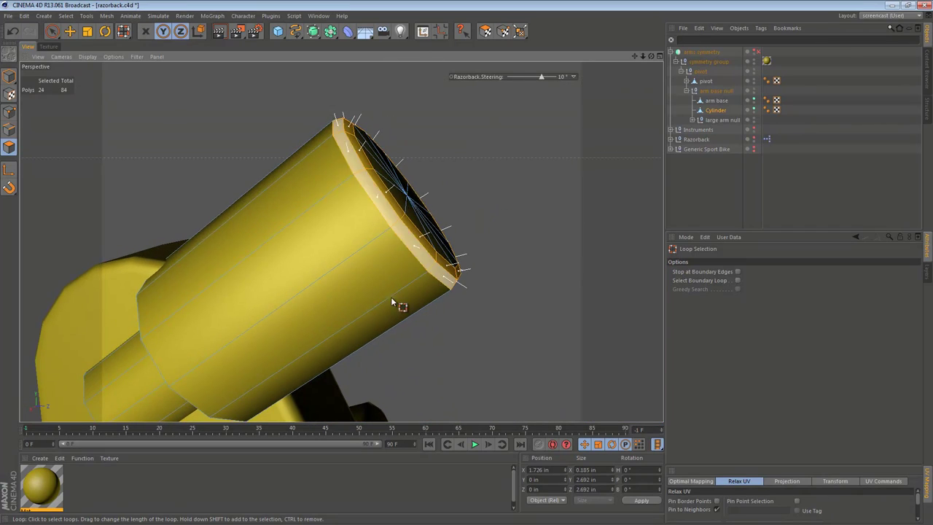
# Step: Cut an edge loop around the large cylinder near the arm base's edge in the Right view, using the Knife in Loop mode
pyautogui.middleClick(393, 293)
pyautogui.middleClick(188, 337)
pyautogui.scroll(-3, 406, 175)
pyautogui.keyDown('alt'); pyautogui.moveTo(406, 209); pyautogui.dragTo(404, 364, button='middle'); pyautogui.keyUp('alt')
pyautogui.scroll(3, 410, 213)
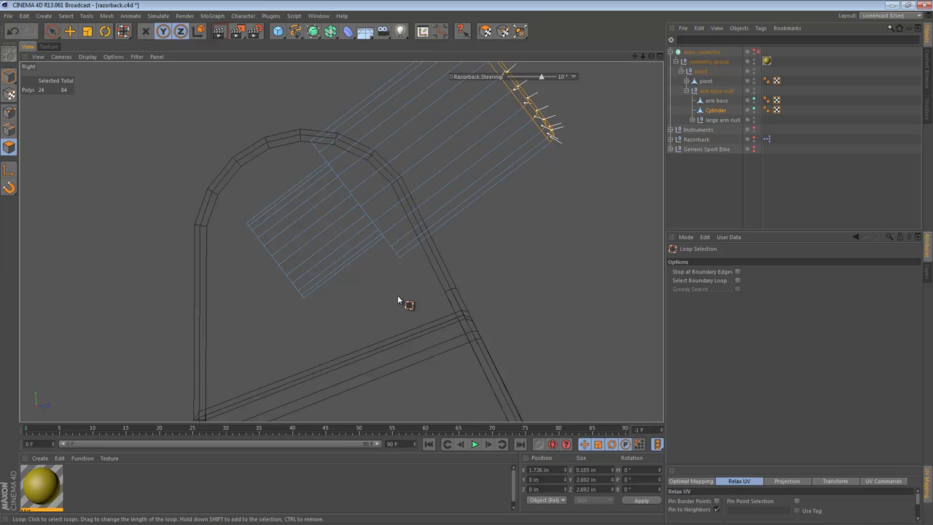
pyautogui.keyDown('alt'); pyautogui.moveTo(478, 252); pyautogui.dragTo(425, 302, button='middle'); pyautogui.keyUp('alt')
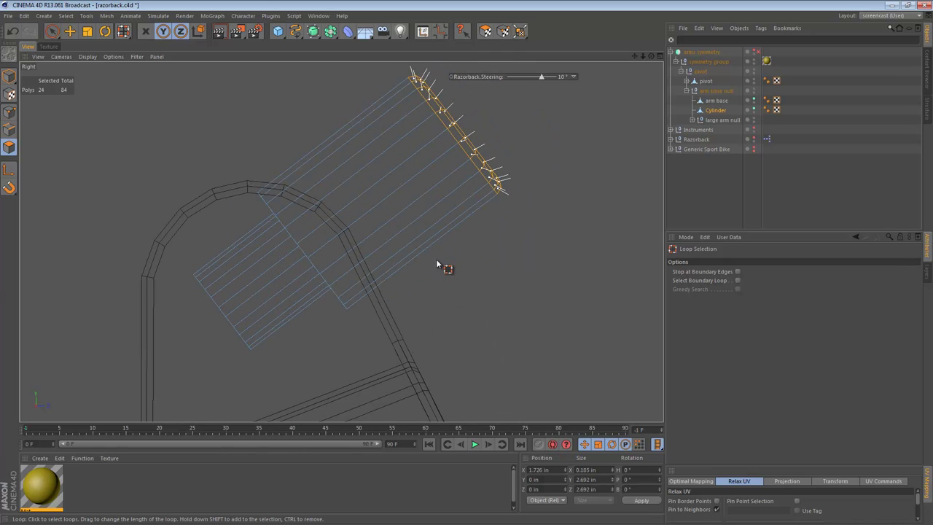
pyautogui.press('k')
pyautogui.click(708, 281)
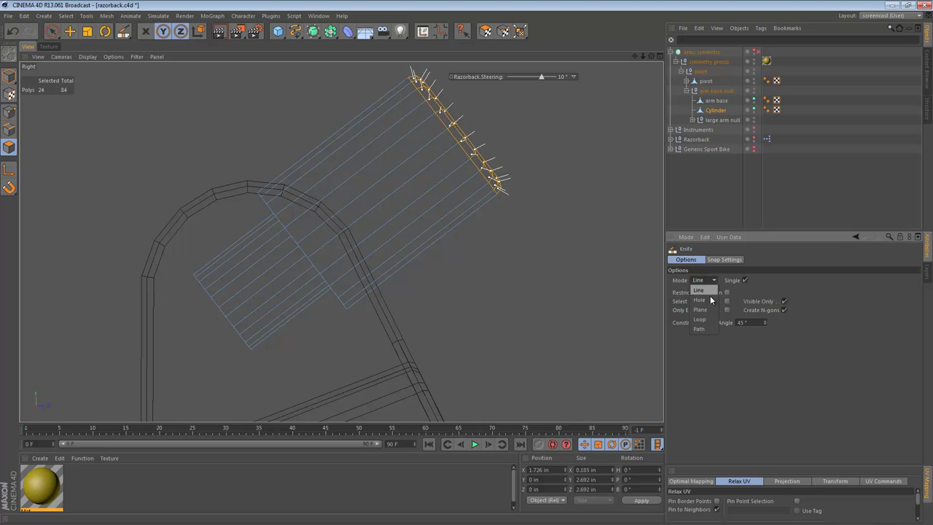
pyautogui.click(701, 319)
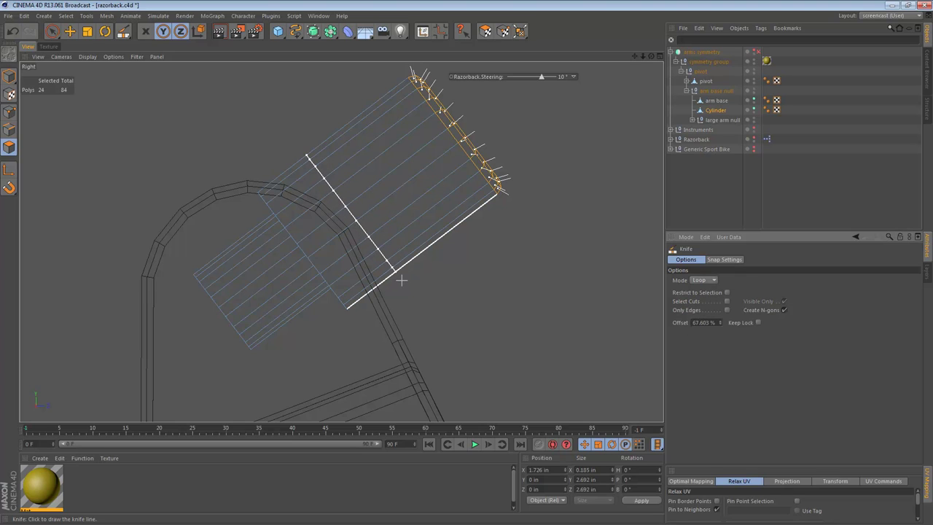
pyautogui.click(410, 276)
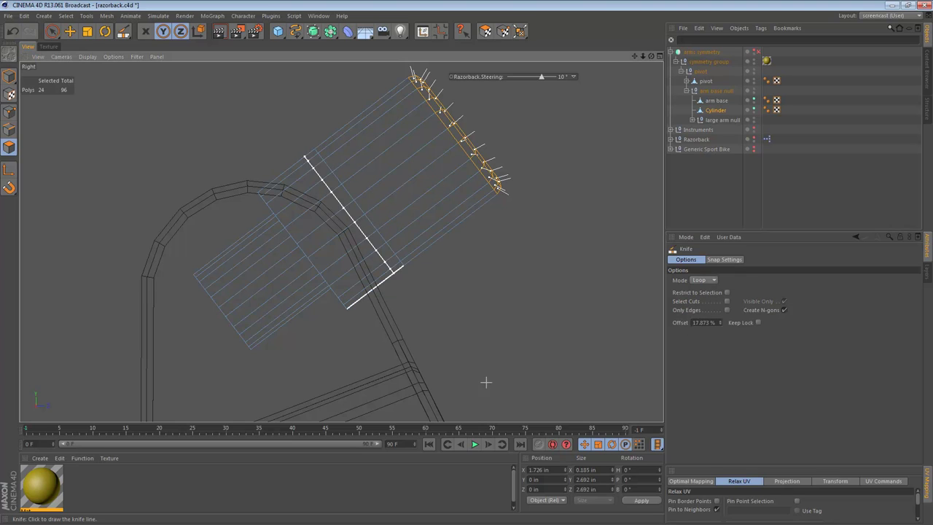
# Step: Cut a second edge loop close beside the existing loop cut near the arm base on the large cylinder
pyautogui.keyDown('alt'); pyautogui.moveTo(306, 139); pyautogui.dragTo(391, 160, button='right'); pyautogui.keyUp('alt')
pyautogui.press('F1')
pyautogui.keyDown('alt'); pyautogui.moveTo(225, 255); pyautogui.dragTo(354, 252); pyautogui.keyUp('alt')
pyautogui.keyDown('alt'); pyautogui.moveTo(342, 241); pyautogui.dragTo(356, 217, button='middle'); pyautogui.keyUp('alt')
pyautogui.moveTo(220, 214)
pyautogui.keyDown('alt'); pyautogui.mouseDown(button='right')
pyautogui.moveTo(311, 211)
pyautogui.moveTo(295, 196)
pyautogui.mouseUp(button='right'); pyautogui.keyUp('alt')
pyautogui.moveTo(296, 196)
pyautogui.keyDown('alt'); pyautogui.mouseDown()
pyautogui.moveTo(281, 206)
pyautogui.moveTo(293, 200)
pyautogui.mouseUp(); pyautogui.keyUp('alt')
pyautogui.keyDown('alt'); pyautogui.moveTo(341, 242); pyautogui.dragTo(258, 243, button='right'); pyautogui.keyUp('alt')
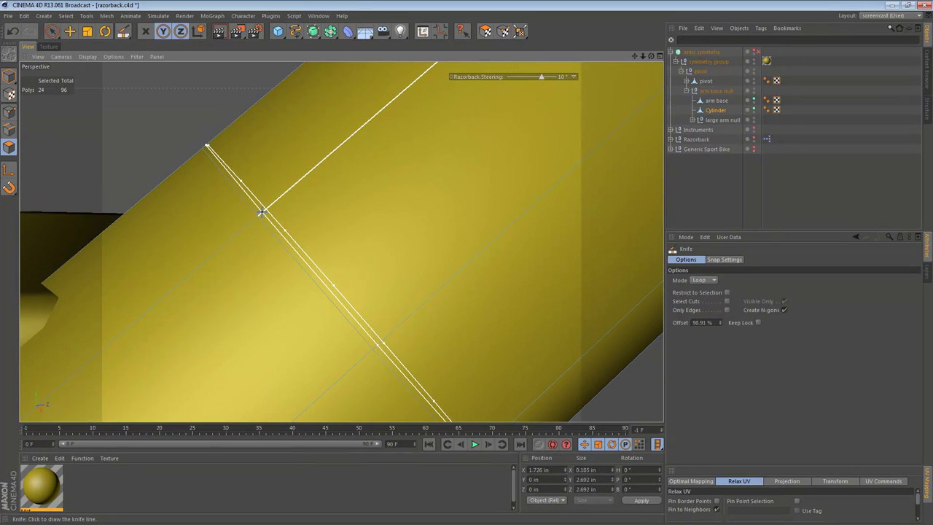
pyautogui.click(261, 212)
# Step: Select the narrow polygon loop between the two adjacent cuts on the large cylinder
pyautogui.click(6, 147)
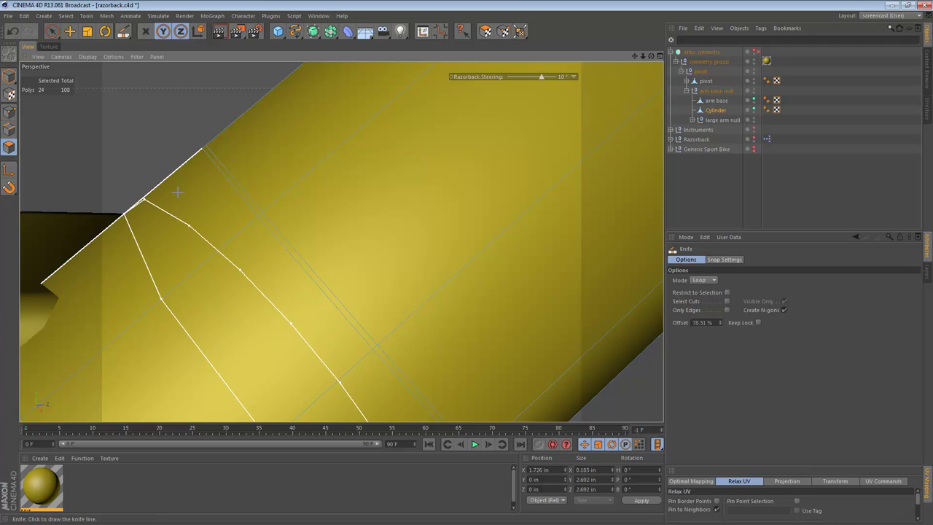
pyautogui.press('u')
pyautogui.press('l')
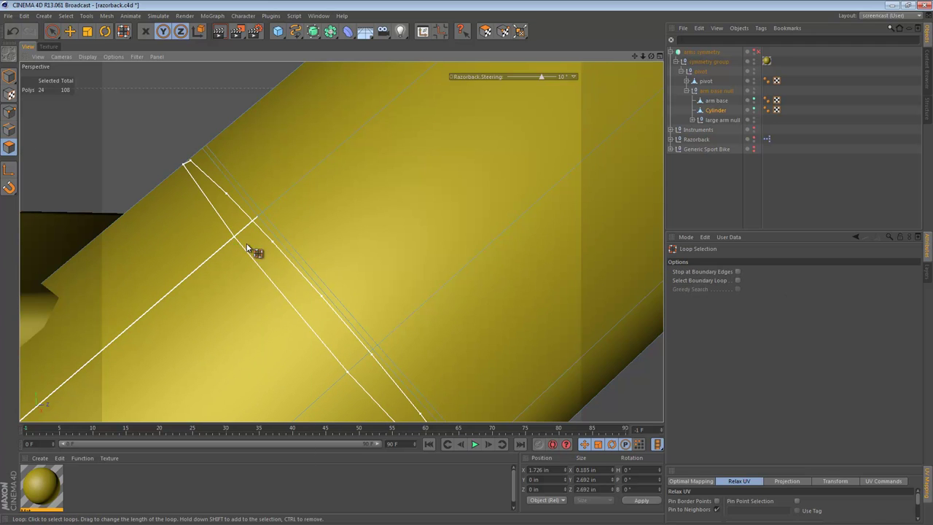
pyautogui.click(261, 216)
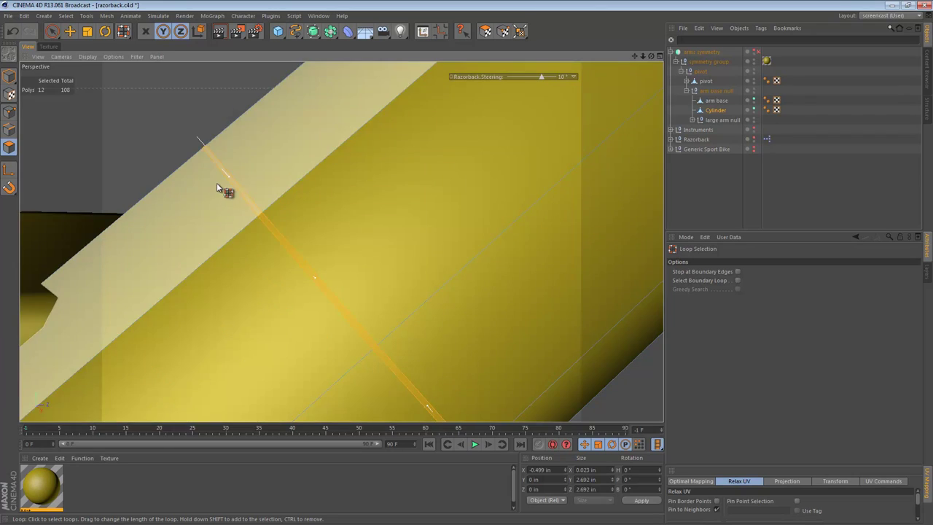
# Step: Try to extrude the narrow polygon loop inward by about 0.039 in
pyautogui.keyDown('alt'); pyautogui.moveTo(217, 186); pyautogui.dragTo(255, 182, button='right'); pyautogui.keyUp('alt')
pyautogui.press('d')
pyautogui.moveTo(469, 287); pyautogui.dragTo(397, 286)
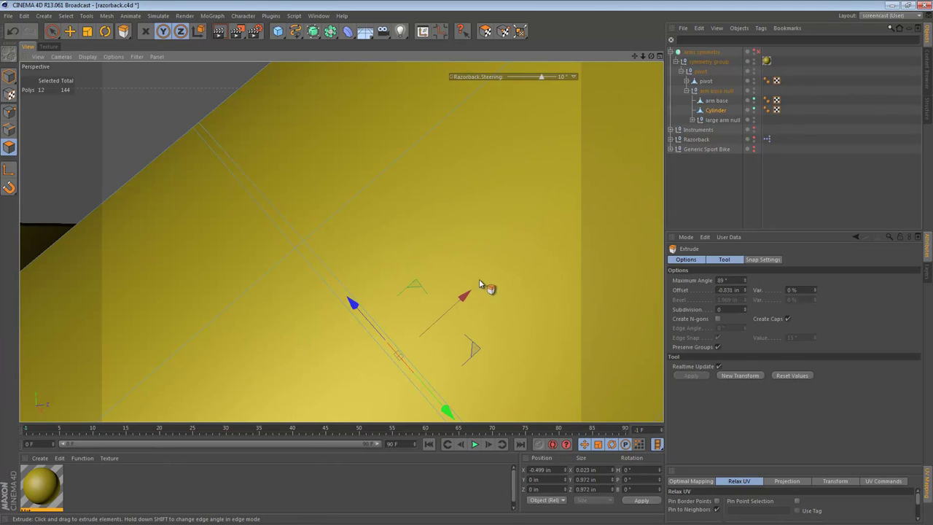
pyautogui.moveTo(473, 286); pyautogui.dragTo(476, 287)
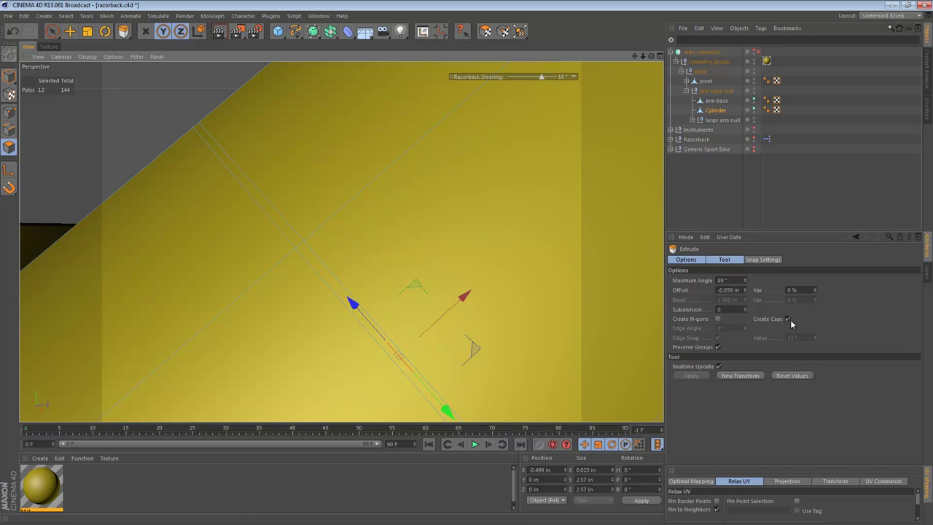
# Step: Undo the capped extrusion and extrude the narrow loop again with Create Caps off to form a seam around the cylinder
pyautogui.click(788, 319)
pyautogui.hotkey('ctrl', 'z')
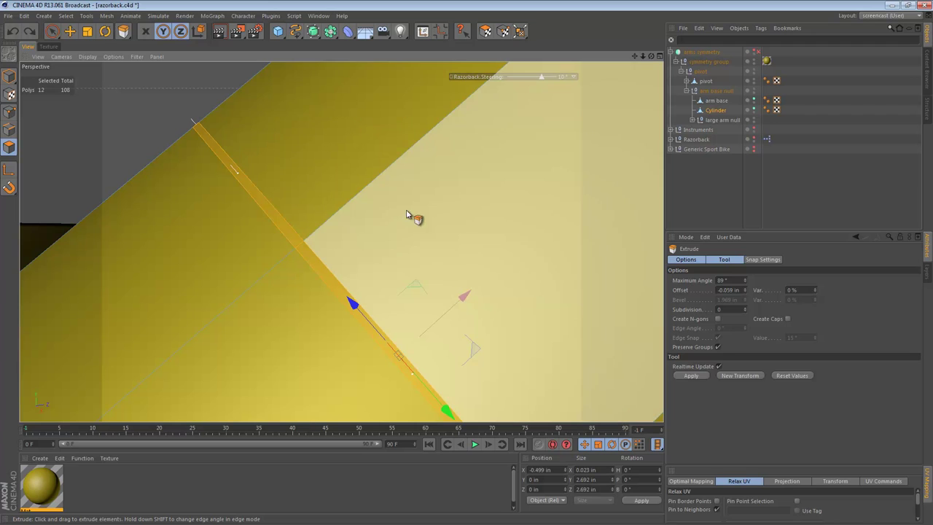
pyautogui.moveTo(366, 223); pyautogui.dragTo(467, 283)
pyautogui.keyDown('alt'); pyautogui.moveTo(347, 212); pyautogui.dragTo(295, 234); pyautogui.keyUp('alt')
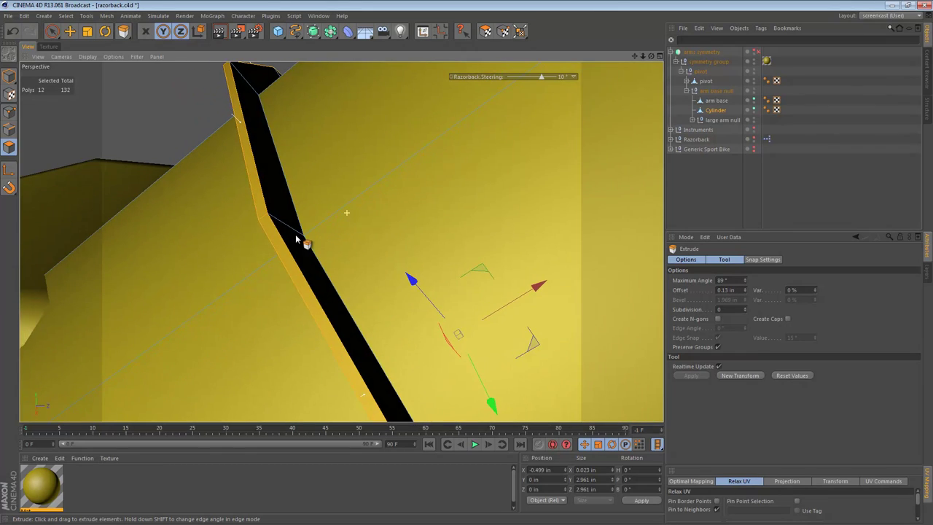
pyautogui.moveTo(745, 290); pyautogui.dragTo(744, 292)
pyautogui.keyDown('alt'); pyautogui.moveTo(521, 280); pyautogui.dragTo(560, 256); pyautogui.keyUp('alt')
pyautogui.keyDown('alt'); pyautogui.moveTo(517, 257); pyautogui.dragTo(365, 262, button='right'); pyautogui.keyUp('alt')
# Step: Clear the object selection and examine the new seam and the whole arm base from several sides
pyautogui.click(9, 75)
pyautogui.keyDown('alt'); pyautogui.moveTo(486, 255); pyautogui.dragTo(500, 263); pyautogui.keyUp('alt')
pyautogui.keyDown('alt'); pyautogui.moveTo(500, 263); pyautogui.dragTo(431, 249, button='right'); pyautogui.keyUp('alt')
pyautogui.press('e')
pyautogui.click(417, 218)
pyautogui.keyDown('alt'); pyautogui.moveTo(544, 289); pyautogui.dragTo(378, 228, button='middle'); pyautogui.keyUp('alt')
pyautogui.keyDown('alt'); pyautogui.moveTo(378, 228); pyautogui.dragTo(298, 219); pyautogui.keyUp('alt')
pyautogui.keyDown('alt'); pyautogui.moveTo(435, 210); pyautogui.dragTo(354, 244); pyautogui.keyUp('alt')
pyautogui.keyDown('alt'); pyautogui.moveTo(391, 217); pyautogui.dragTo(518, 200); pyautogui.keyUp('alt')
pyautogui.keyDown('alt'); pyautogui.moveTo(393, 226); pyautogui.dragTo(453, 170, button='middle'); pyautogui.keyUp('alt')
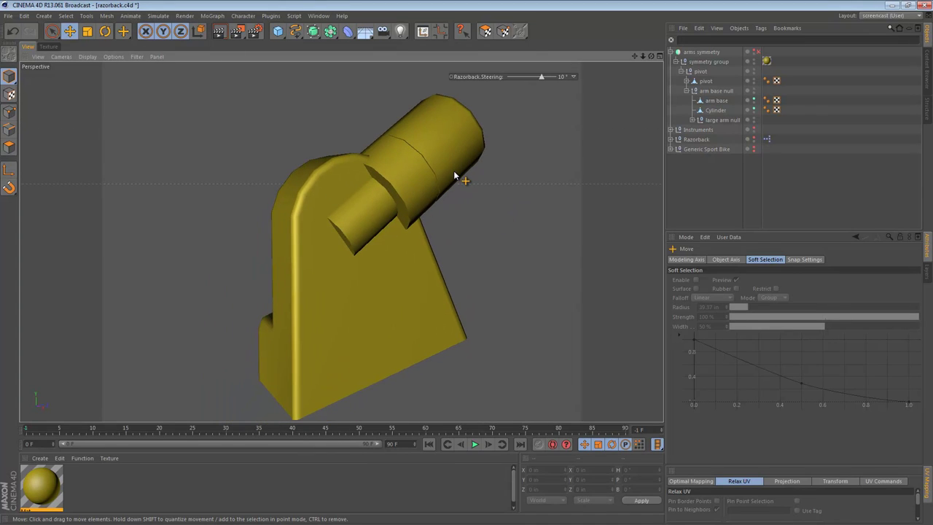
# Step: Select the cylinder's two edge loops at the step between diameters and the loop at the small cylinder's end
pyautogui.click(454, 175)
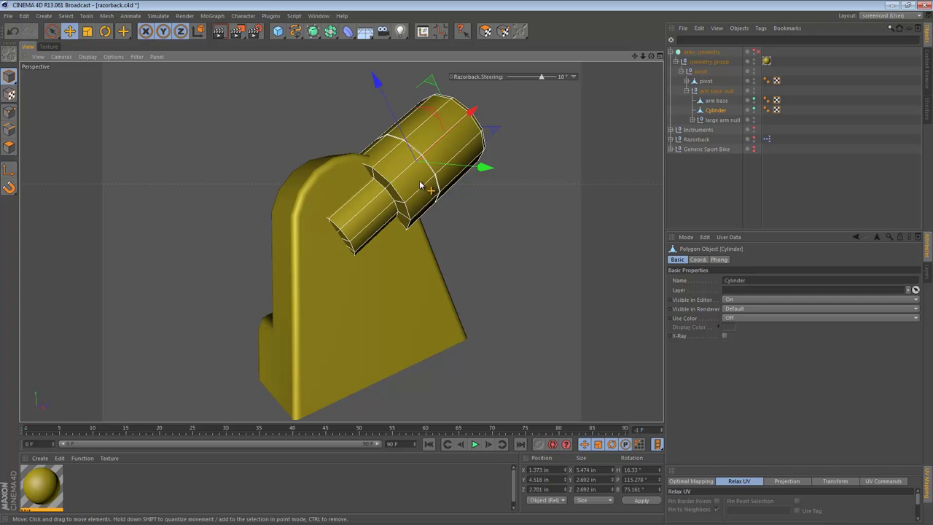
pyautogui.keyDown('alt'); pyautogui.moveTo(427, 183); pyautogui.dragTo(423, 207); pyautogui.keyUp('alt')
pyautogui.keyDown('alt'); pyautogui.moveTo(352, 180); pyautogui.dragTo(421, 178, button='right'); pyautogui.keyUp('alt')
pyautogui.keyDown('alt'); pyautogui.moveTo(410, 196); pyautogui.dragTo(421, 170); pyautogui.keyUp('alt')
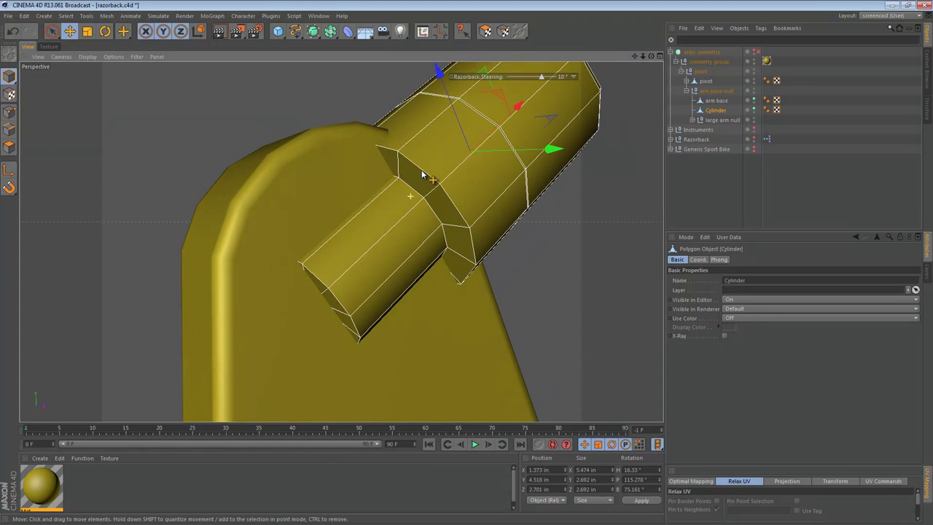
pyautogui.scroll(4, 422, 173)
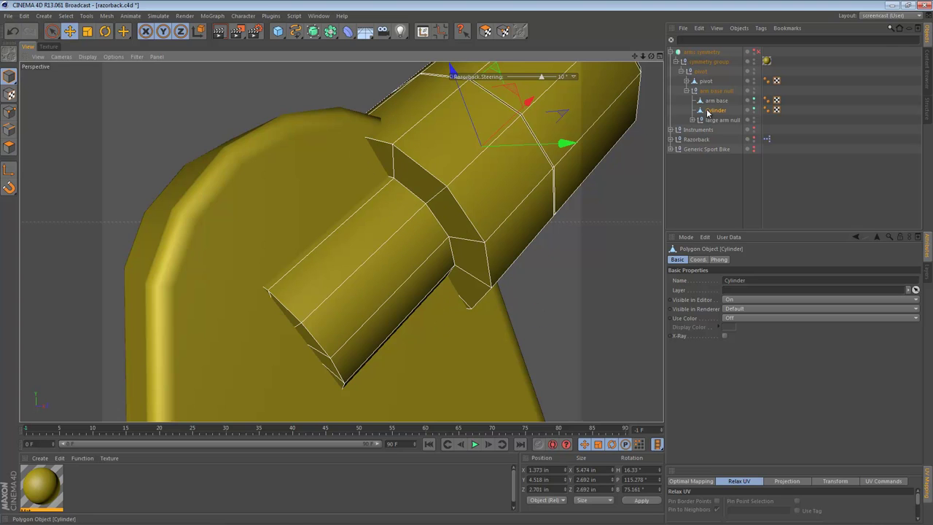
pyautogui.click(8, 131)
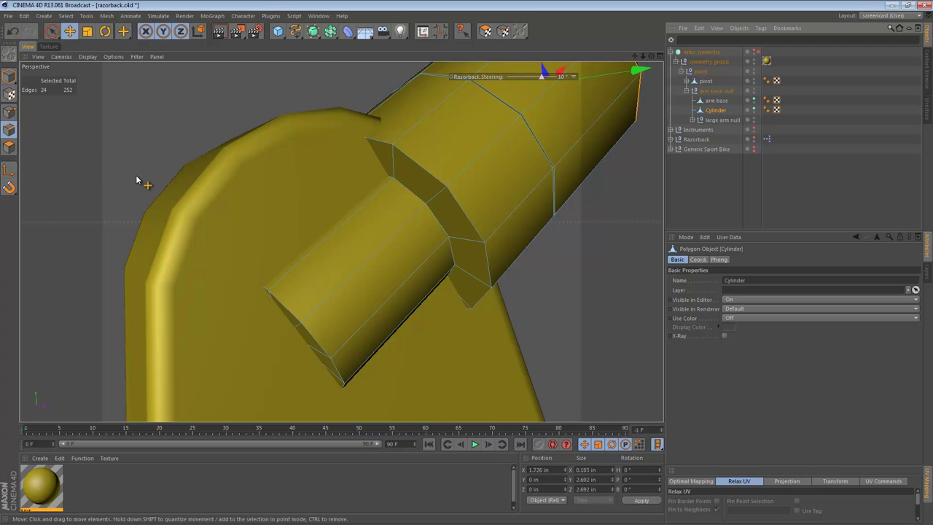
pyautogui.press('u')
pyautogui.press('l')
pyautogui.click(420, 164)
pyautogui.keyDown('shift'); pyautogui.click(409, 186); pyautogui.keyUp('shift')
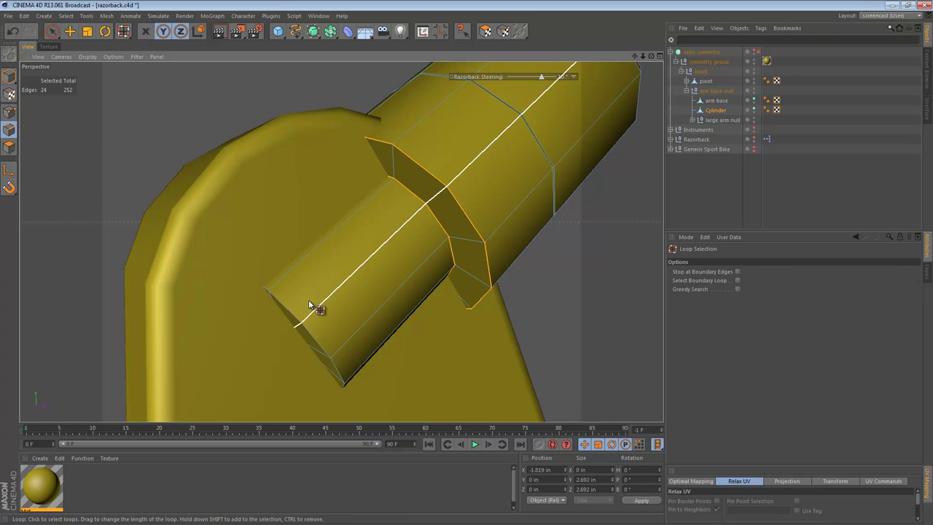
pyautogui.keyDown('shift'); pyautogui.click(294, 302); pyautogui.keyUp('shift')
# Step: Bevel the three selected edge loops with an inner offset of about 0.06 in and a subdivision of 0
pyautogui.press('m')
pyautogui.press('s')
pyautogui.keyDown('alt'); pyautogui.moveTo(458, 271); pyautogui.dragTo(462, 237); pyautogui.keyUp('alt')
pyautogui.moveTo(516, 298); pyautogui.dragTo(467, 282)
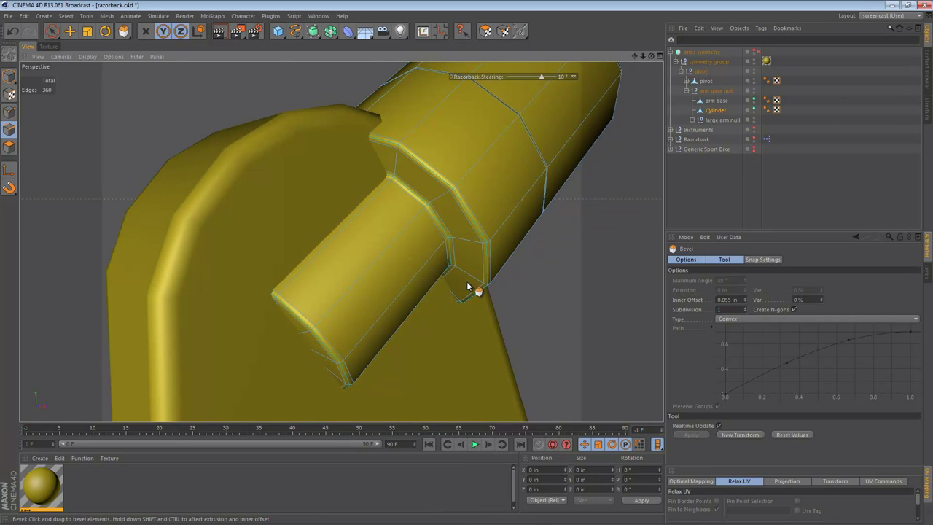
pyautogui.doubleClick(731, 308)
pyautogui.write('0')
pyautogui.press('Return')
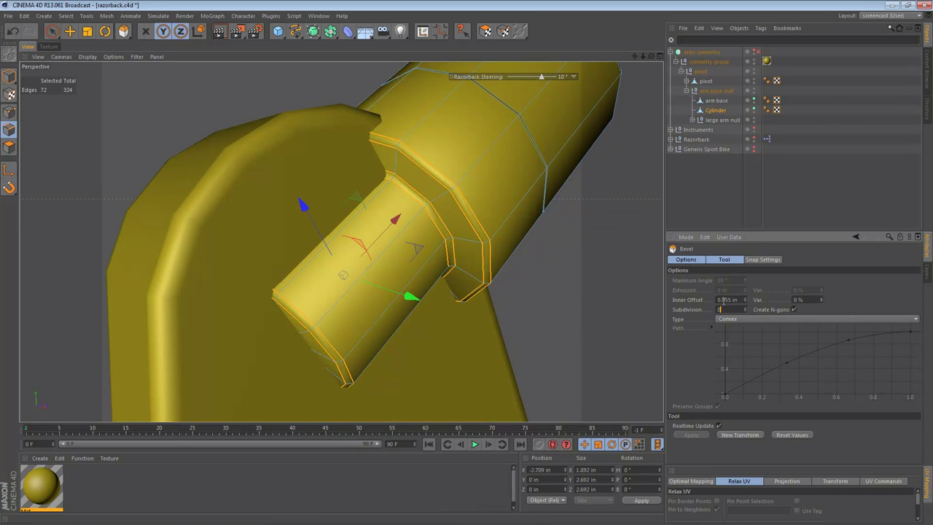
pyautogui.moveTo(745, 300); pyautogui.dragTo(746, 302)
pyautogui.click(689, 198)
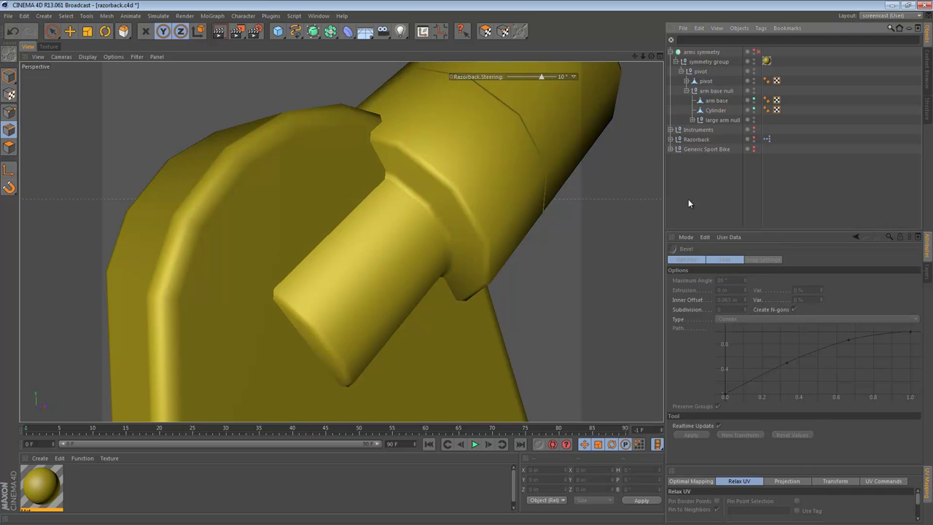
# Step: Examine the back side of the model where the large cylinder meets the arm base's rounded edge
pyautogui.click(9, 78)
pyautogui.scroll(-5, 378, 185)
pyautogui.keyDown('alt'); pyautogui.moveTo(379, 188); pyautogui.dragTo(286, 197); pyautogui.keyUp('alt')
pyautogui.keyDown('alt'); pyautogui.moveTo(340, 241); pyautogui.dragTo(161, 237); pyautogui.keyUp('alt')
pyautogui.keyDown('alt'); pyautogui.moveTo(324, 186); pyautogui.dragTo(414, 181, button='right'); pyautogui.keyUp('alt')
pyautogui.press('e')
pyautogui.click(356, 207)
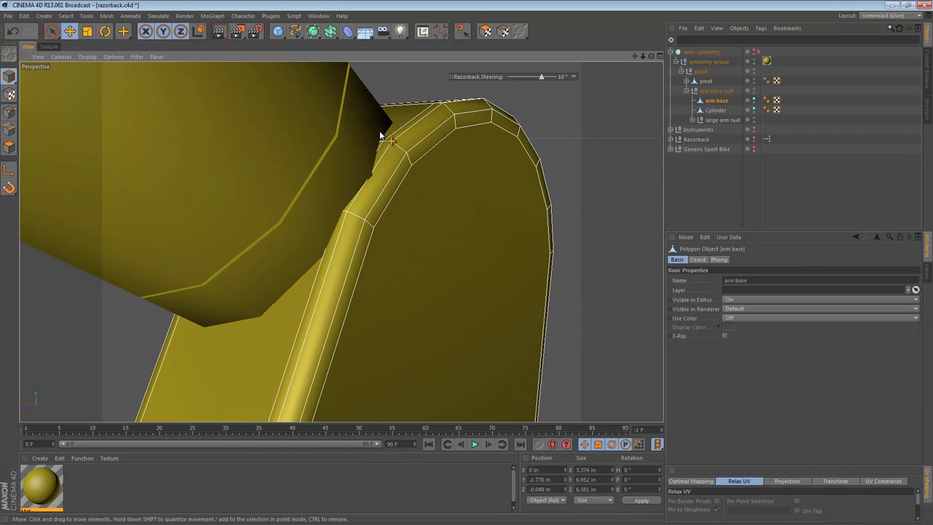
# Step: Shift the cylinder slightly along its Y axis to about X 1.448, Y 4.51, Z 2.705 in
pyautogui.keyDown('alt'); pyautogui.moveTo(343, 240); pyautogui.dragTo(439, 183); pyautogui.keyUp('alt')
pyautogui.keyDown('alt'); pyautogui.moveTo(439, 214); pyautogui.dragTo(460, 189); pyautogui.keyUp('alt')
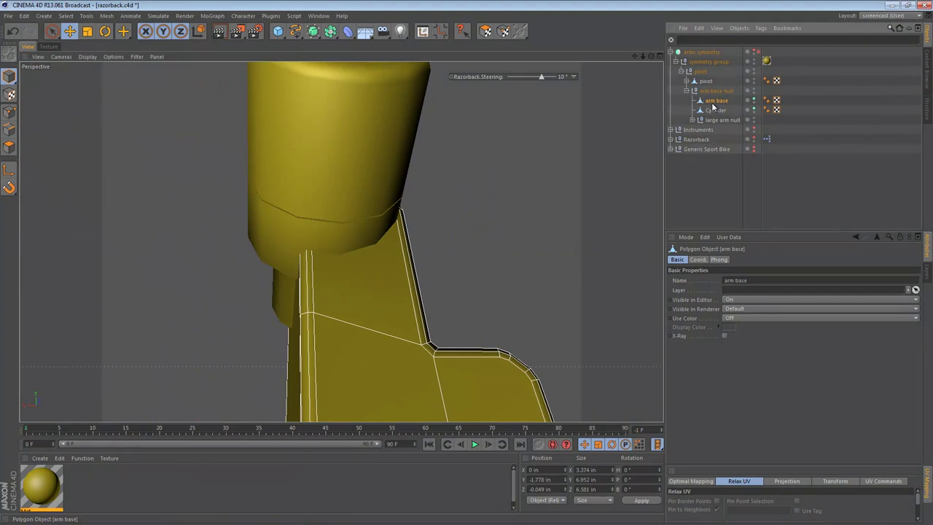
pyautogui.keyDown('alt'); pyautogui.moveTo(379, 218); pyautogui.dragTo(306, 239); pyautogui.keyUp('alt')
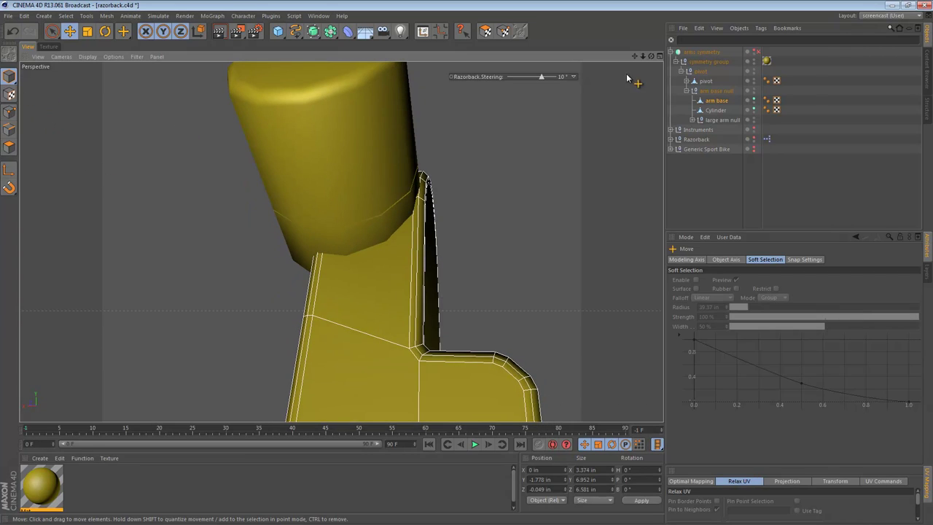
pyautogui.click(711, 110)
pyautogui.moveTo(252, 169); pyautogui.dragTo(248, 170)
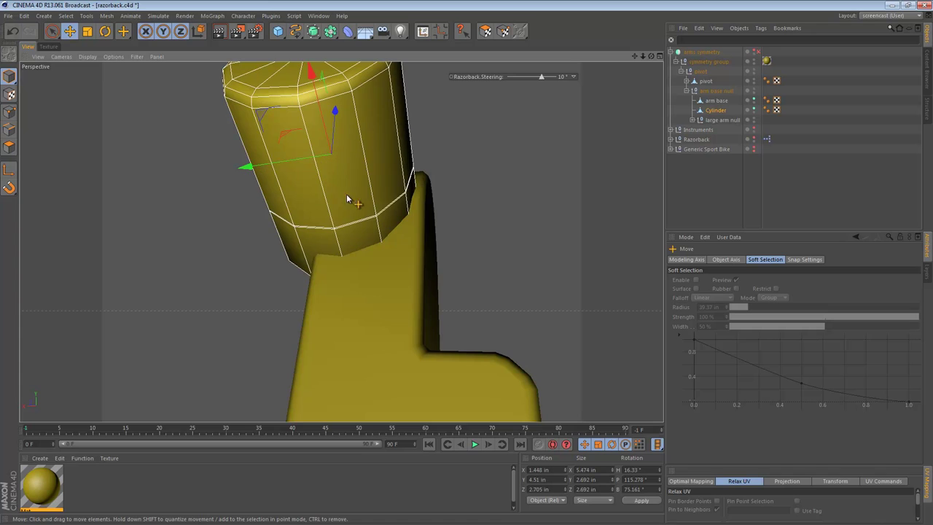
# Step: Display the mesh lines over the shading and rotate the cylinder around its long axis to about H 33.852°, P 118.621°, B 59.51°
pyautogui.keyDown('alt'); pyautogui.moveTo(410, 191); pyautogui.dragTo(336, 264); pyautogui.keyUp('alt')
pyautogui.keyDown('alt'); pyautogui.moveTo(451, 164); pyautogui.dragTo(539, 166, button='right'); pyautogui.keyUp('alt')
pyautogui.press('n')
pyautogui.press('b')
pyautogui.keyDown('alt'); pyautogui.moveTo(401, 199); pyautogui.dragTo(423, 186); pyautogui.keyUp('alt')
pyautogui.press('r')
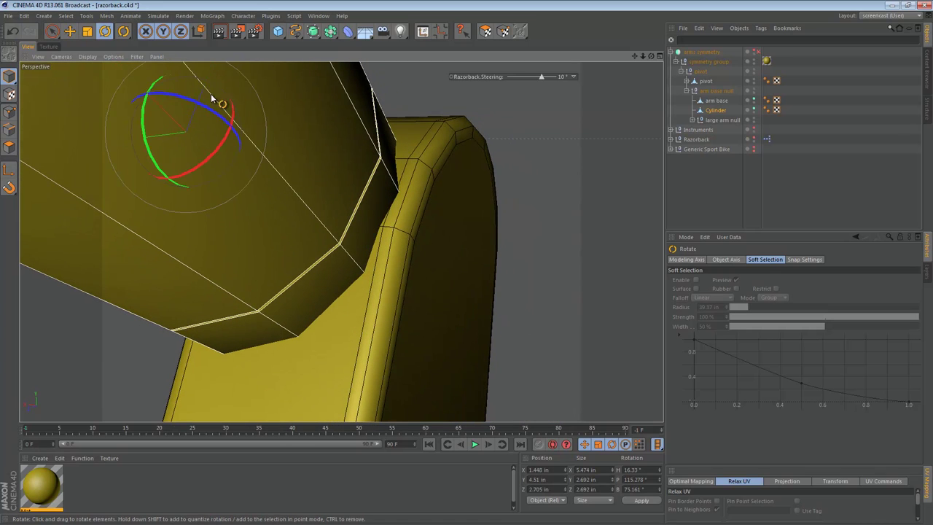
pyautogui.moveTo(233, 120); pyautogui.dragTo(246, 108)
# Step: Move the cylinder along its Y axis to about X 1.513, Y 4.493, Z 2.712 in and check it in the Right view
pyautogui.press('e')
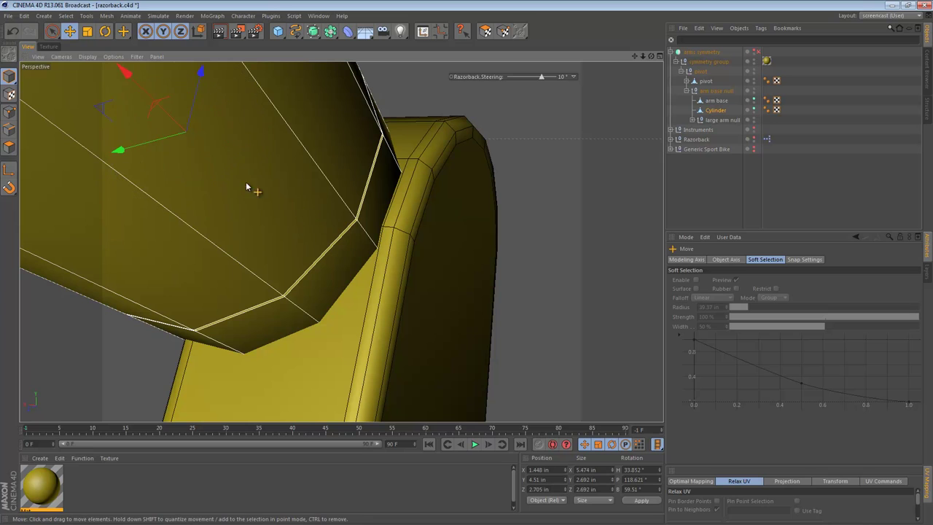
pyautogui.moveTo(143, 145); pyautogui.dragTo(135, 145)
pyautogui.middleClick(202, 239)
pyautogui.middleClick(221, 306)
pyautogui.keyDown('alt'); pyautogui.moveTo(366, 285); pyautogui.dragTo(330, 326, button='right'); pyautogui.keyUp('alt')
pyautogui.keyDown('alt'); pyautogui.moveTo(329, 326); pyautogui.dragTo(333, 193, button='middle'); pyautogui.keyUp('alt')
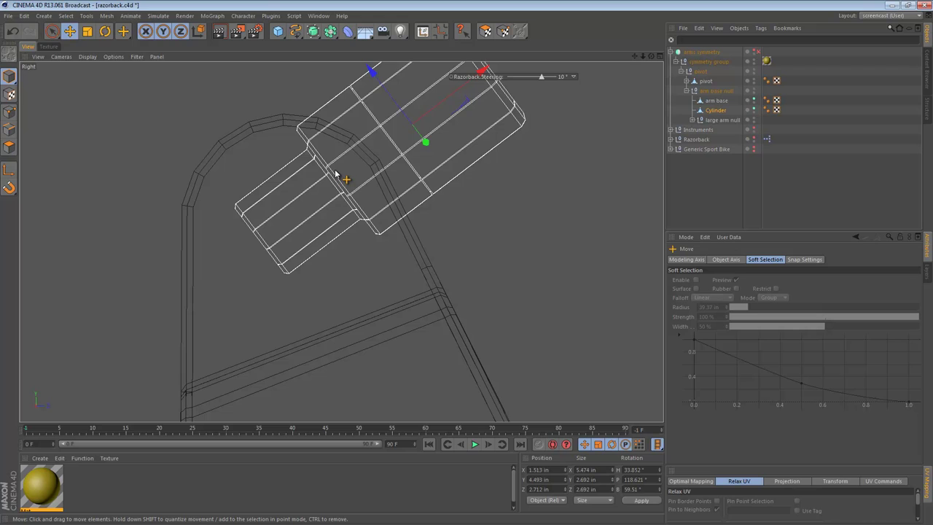
pyautogui.middleClick(332, 171)
pyautogui.middleClick(332, 171)
pyautogui.keyDown('alt'); pyautogui.moveTo(332, 170); pyautogui.dragTo(333, 188, button='right'); pyautogui.keyUp('alt')
pyautogui.moveTo(332, 188)
pyautogui.keyDown('alt'); pyautogui.mouseDown()
pyautogui.moveTo(586, 176)
pyautogui.moveTo(385, 191)
pyautogui.moveTo(252, 232)
pyautogui.mouseUp(); pyautogui.keyUp('alt')
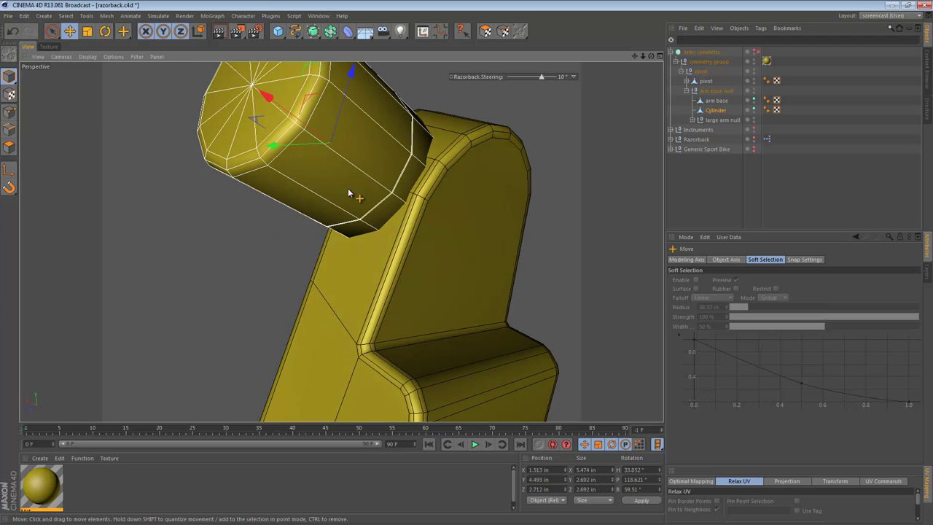
# Step: Rotate the cylinder further around its long axis to about H 46.026°, P 123.132°, B 49.043° and check its fit against the arm base
pyautogui.press('r')
pyautogui.moveTo(373, 122); pyautogui.dragTo(379, 111)
pyautogui.keyDown('alt'); pyautogui.moveTo(418, 167); pyautogui.dragTo(510, 169, button='right'); pyautogui.keyUp('alt')
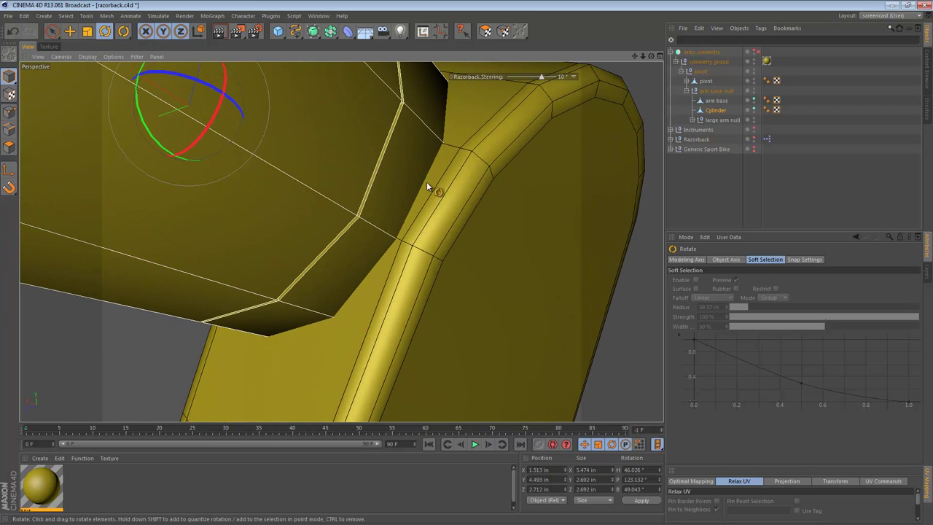
pyautogui.keyDown('alt'); pyautogui.moveTo(478, 187); pyautogui.dragTo(412, 201, button='right'); pyautogui.keyUp('alt')
pyautogui.keyDown('alt'); pyautogui.moveTo(412, 200); pyautogui.dragTo(586, 134); pyautogui.keyUp('alt')
pyautogui.keyDown('alt'); pyautogui.moveTo(474, 212); pyautogui.dragTo(417, 187); pyautogui.keyUp('alt')
pyautogui.moveTo(344, 197)
pyautogui.keyDown('alt'); pyautogui.mouseDown()
pyautogui.moveTo(292, 209)
pyautogui.moveTo(352, 207)
pyautogui.mouseUp(); pyautogui.keyUp('alt')
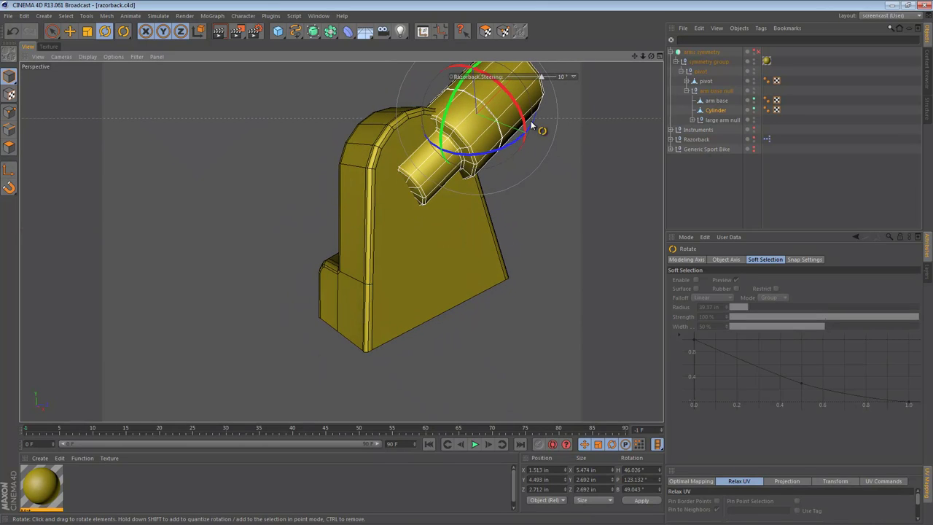
# Step: Add a Boole object and place it inside the arm base null, above the arm base
pyautogui.press('e')
pyautogui.click(539, 159)
pyautogui.keyDown('alt'); pyautogui.moveTo(470, 126); pyautogui.dragTo(399, 170, button='middle'); pyautogui.keyUp('alt')
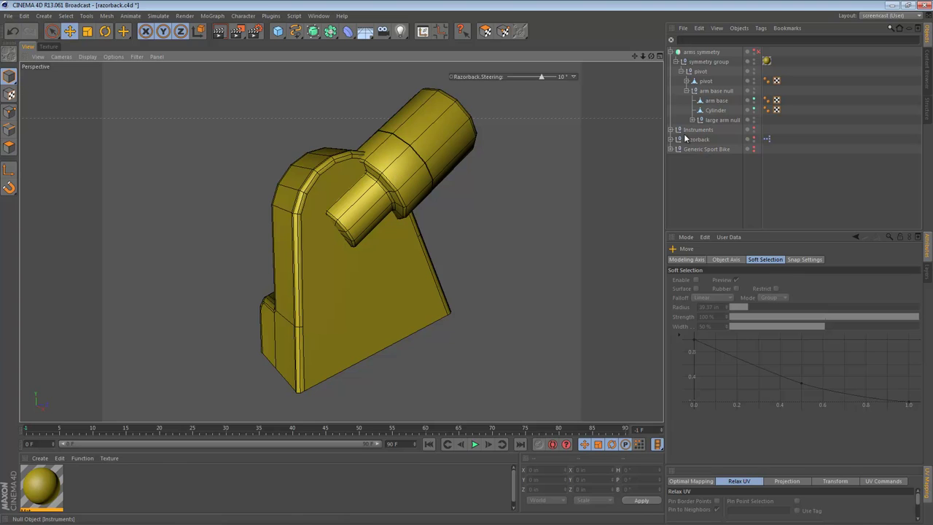
pyautogui.click(717, 100)
pyautogui.keyDown('ctrl'); pyautogui.click(716, 109); pyautogui.keyUp('ctrl')
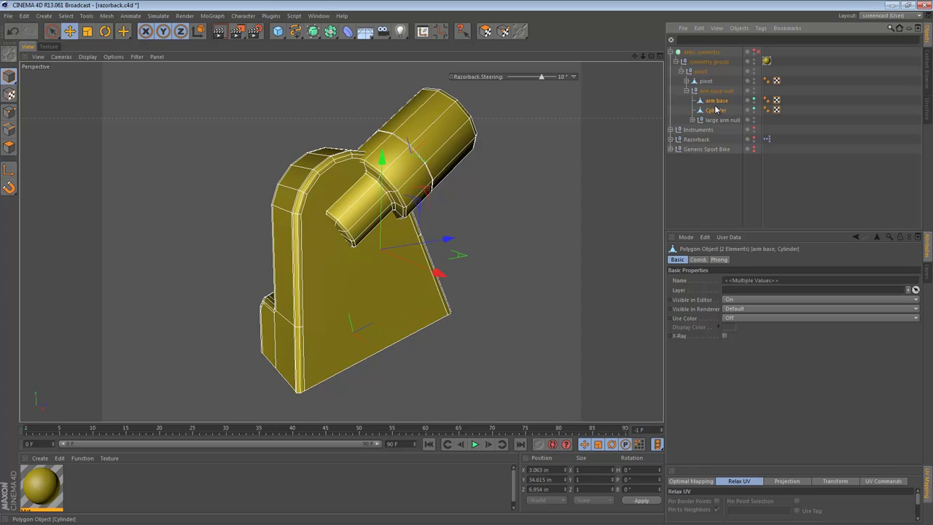
pyautogui.moveTo(312, 30); pyautogui.dragTo(438, 60)
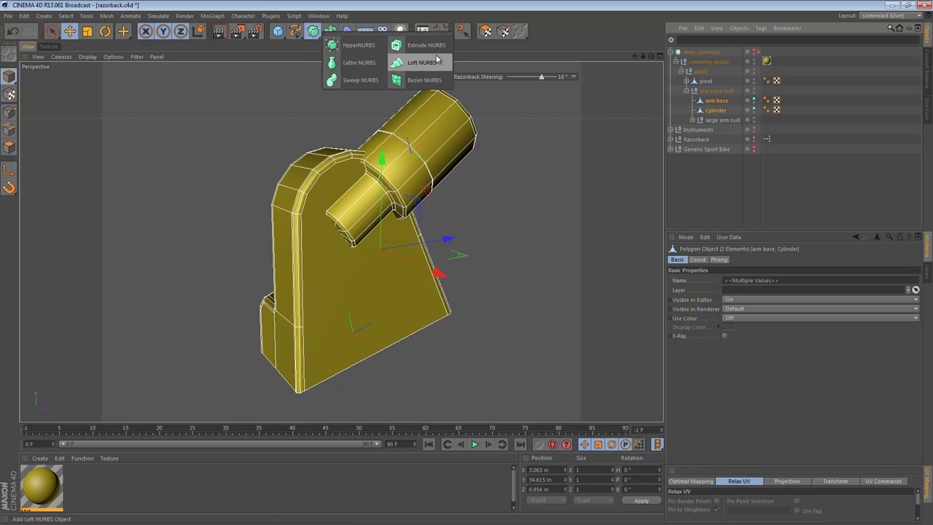
pyautogui.moveTo(287, 52); pyautogui.dragTo(289, 51)
pyautogui.moveTo(333, 30); pyautogui.dragTo(535, 46)
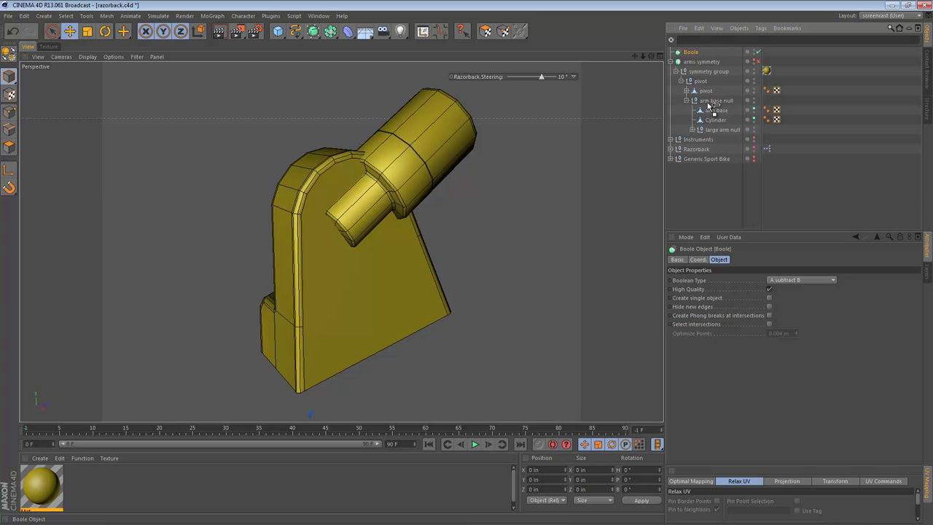
pyautogui.moveTo(707, 105); pyautogui.dragTo(708, 104)
# Step: Move the Boole object onto the arm base in the Right view, to about Y 1.334 and Z -0.089 in
pyautogui.middleClick(263, 239)
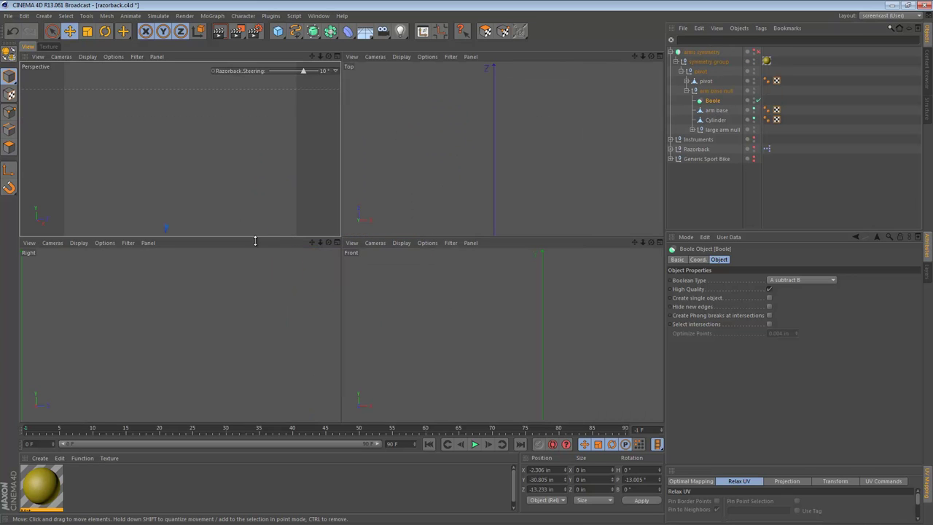
pyautogui.middleClick(251, 335)
pyautogui.keyDown('alt'); pyautogui.moveTo(413, 293); pyautogui.dragTo(349, 323, button='right'); pyautogui.keyUp('alt')
pyautogui.press('e')
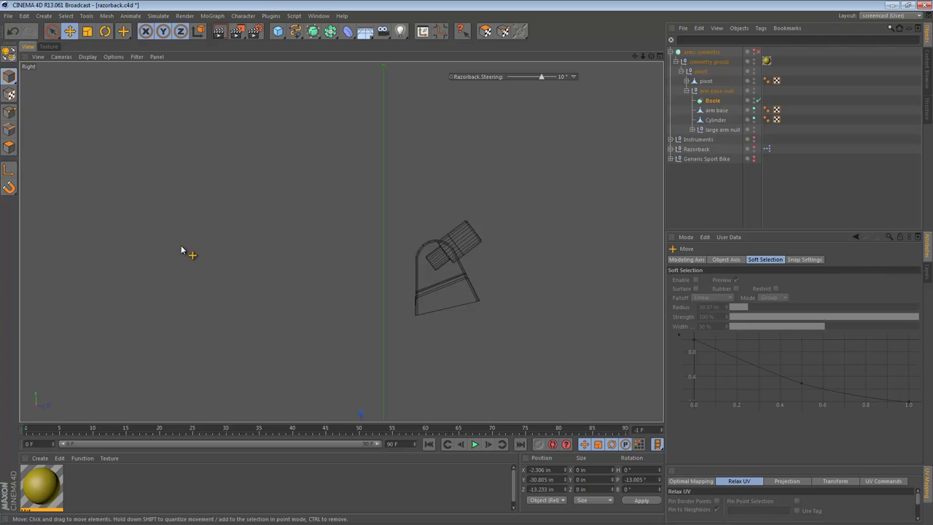
pyautogui.moveTo(459, 272); pyautogui.dragTo(466, 290)
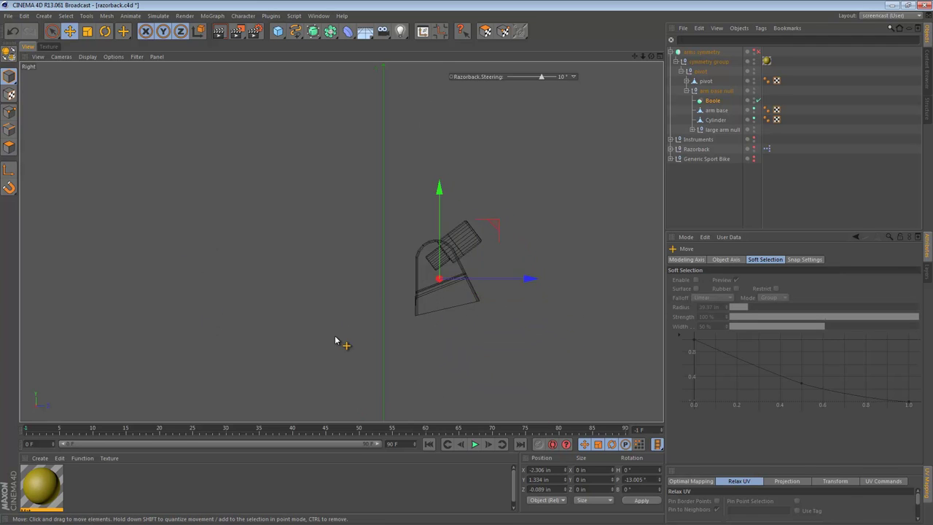
# Step: Nest the Cylinder and the arm base under the Boole, with the Cylinder first, and inspect the subtraction up close
pyautogui.press('F1')
pyautogui.moveTo(711, 111); pyautogui.dragTo(717, 101)
pyautogui.click(713, 100)
pyautogui.keyDown('alt'); pyautogui.moveTo(332, 183); pyautogui.dragTo(566, 182); pyautogui.keyUp('alt')
pyautogui.keyDown('alt'); pyautogui.moveTo(274, 207); pyautogui.dragTo(455, 202, button='right'); pyautogui.keyUp('alt')
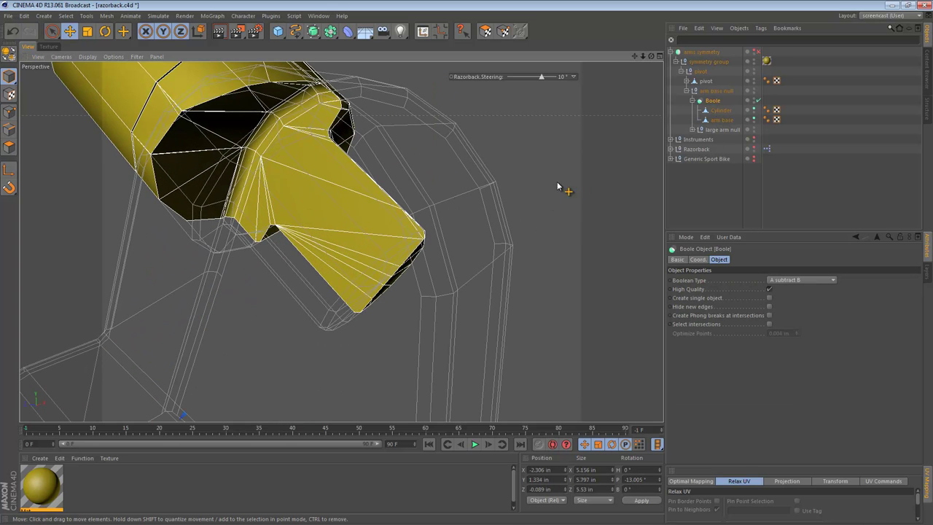
# Step: Move the arm base above the Cylinder inside the Boole and inspect the resulting subtraction around the arm base
pyautogui.click(720, 120)
pyautogui.moveTo(717, 106); pyautogui.dragTo(717, 106)
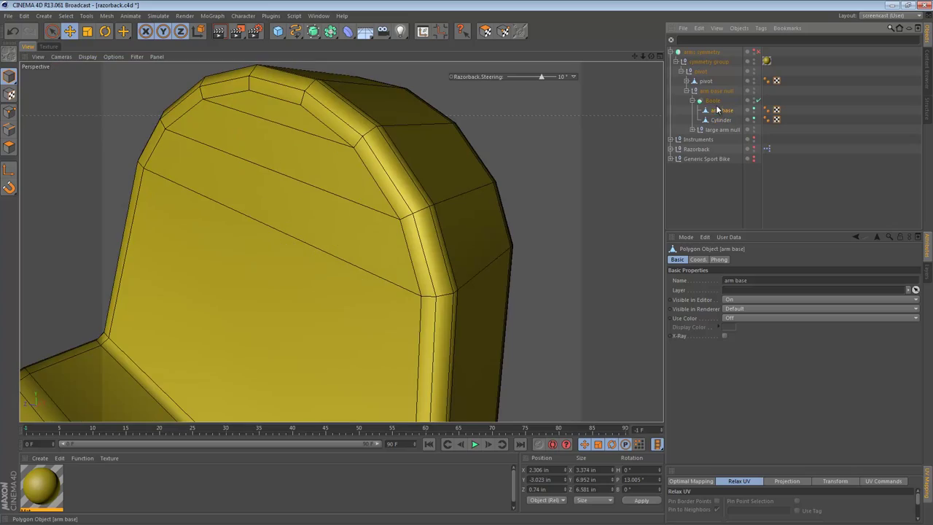
pyautogui.click(717, 122)
pyautogui.keyDown('alt'); pyautogui.moveTo(493, 184); pyautogui.dragTo(214, 183); pyautogui.keyUp('alt')
pyautogui.keyDown('alt'); pyautogui.moveTo(507, 206); pyautogui.dragTo(453, 206, button='right'); pyautogui.keyUp('alt')
pyautogui.keyDown('alt'); pyautogui.moveTo(453, 209); pyautogui.dragTo(304, 196); pyautogui.keyUp('alt')
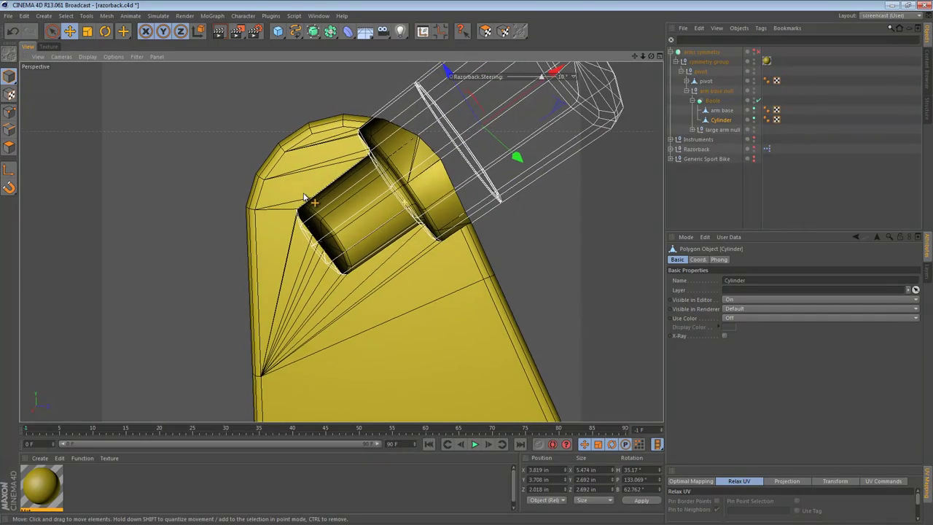
# Step: Set the Boole's Boolean Type to A union B
pyautogui.click(711, 101)
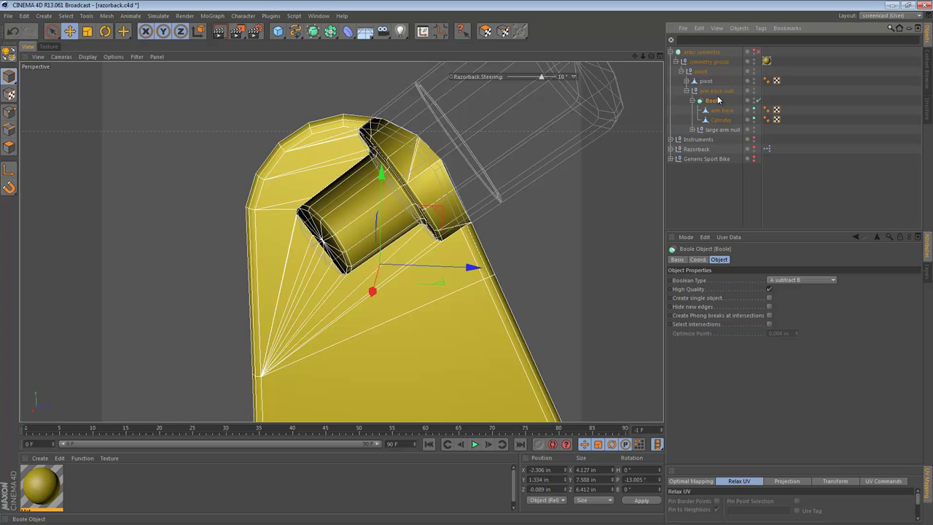
pyautogui.click(814, 282)
pyautogui.click(806, 282)
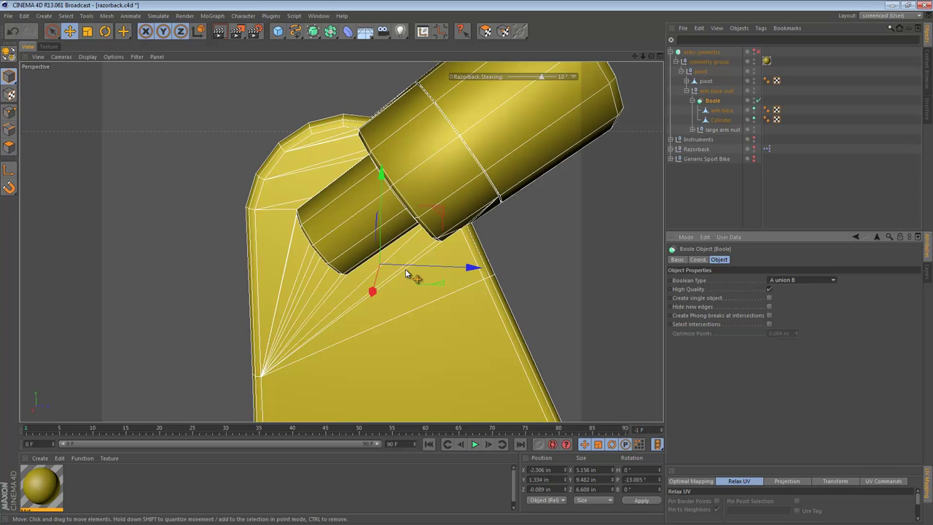
# Step: Examine the union of the cylinder and the arm base from inside and outside, checking the edges around the intersection
pyautogui.keyDown('alt'); pyautogui.moveTo(428, 302); pyautogui.dragTo(122, 216); pyautogui.keyUp('alt')
pyautogui.keyDown('alt'); pyautogui.moveTo(442, 265); pyautogui.dragTo(440, 195); pyautogui.keyUp('alt')
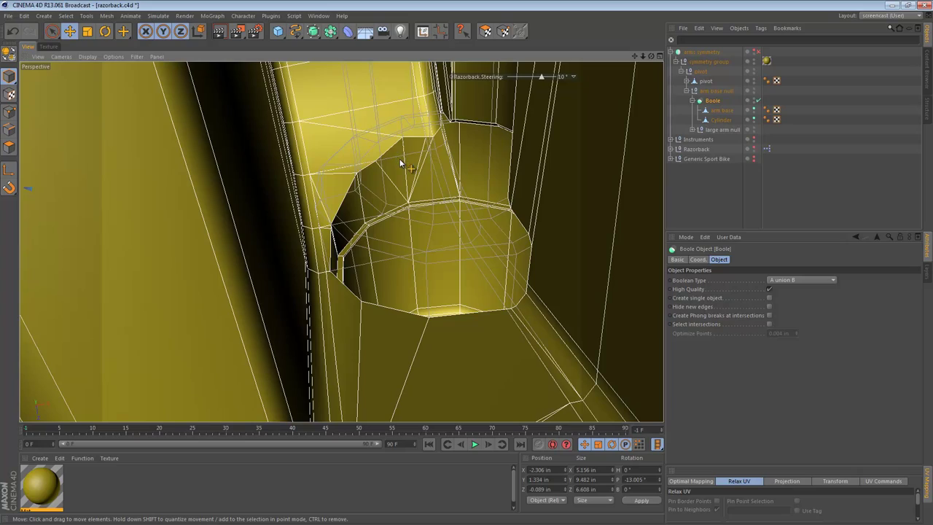
pyautogui.keyDown('alt'); pyautogui.moveTo(381, 150); pyautogui.dragTo(641, 328); pyautogui.keyUp('alt')
pyautogui.keyDown('alt'); pyautogui.moveTo(500, 289); pyautogui.dragTo(492, 204); pyautogui.keyUp('alt')
pyautogui.keyDown('alt'); pyautogui.moveTo(311, 229); pyautogui.dragTo(497, 117); pyautogui.keyUp('alt')
pyautogui.keyDown('alt'); pyautogui.moveTo(486, 252); pyautogui.dragTo(495, 198); pyautogui.keyUp('alt')
pyautogui.keyDown('alt'); pyautogui.moveTo(442, 170); pyautogui.dragTo(469, 165, button='right'); pyautogui.keyUp('alt')
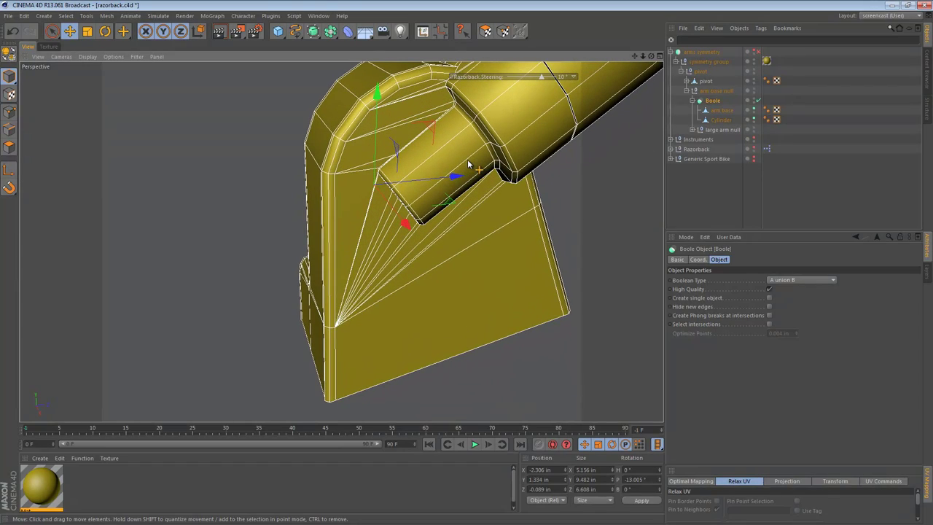
pyautogui.keyDown('alt'); pyautogui.moveTo(375, 159); pyautogui.dragTo(372, 109); pyautogui.keyUp('alt')
# Step: Select the arm base and compare its mesh around the cylinder joint in the Right and Perspective views
pyautogui.middleClick(382, 122)
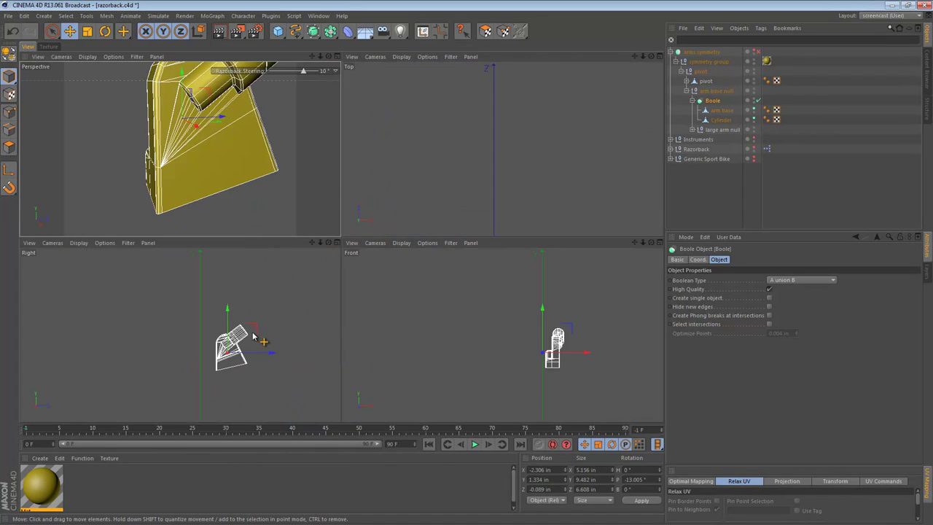
pyautogui.middleClick(269, 328)
pyautogui.keyDown('alt'); pyautogui.moveTo(411, 243); pyautogui.dragTo(558, 267, button='right'); pyautogui.keyUp('alt')
pyautogui.keyDown('alt'); pyautogui.moveTo(557, 267); pyautogui.dragTo(361, 109, button='middle'); pyautogui.keyUp('alt')
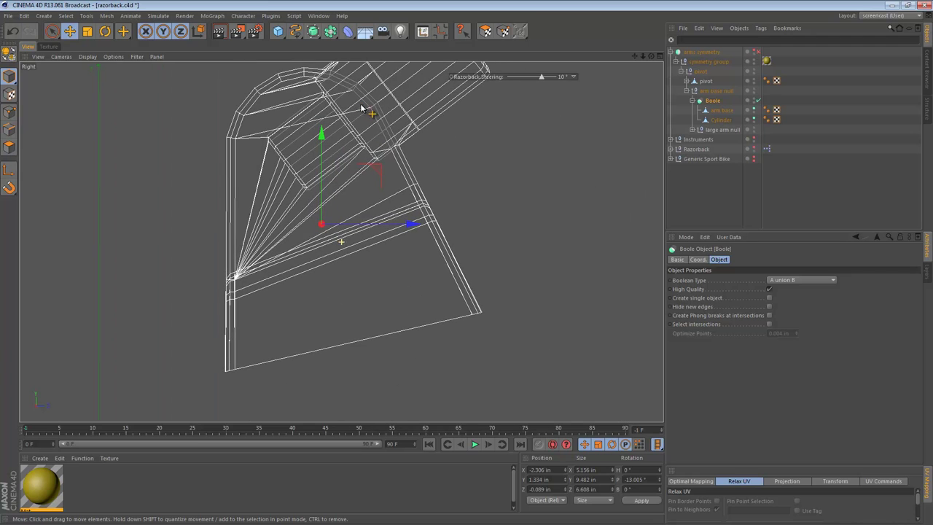
pyautogui.click(715, 110)
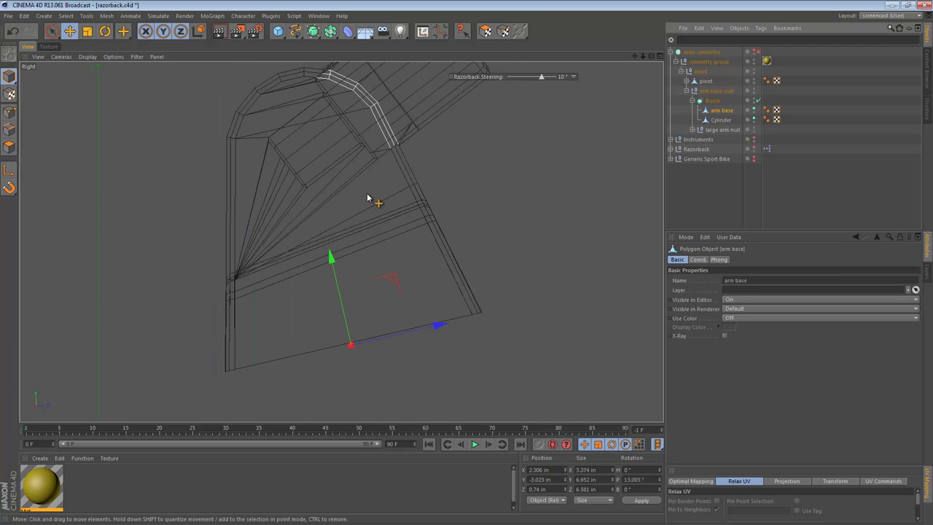
pyautogui.middleClick(319, 191)
pyautogui.middleClick(321, 197)
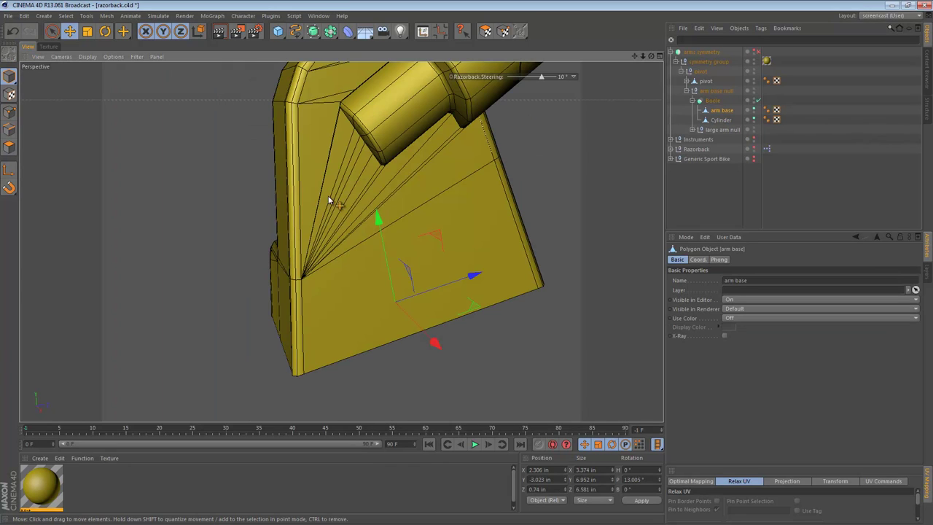
pyautogui.middleClick(304, 279)
pyautogui.middleClick(281, 328)
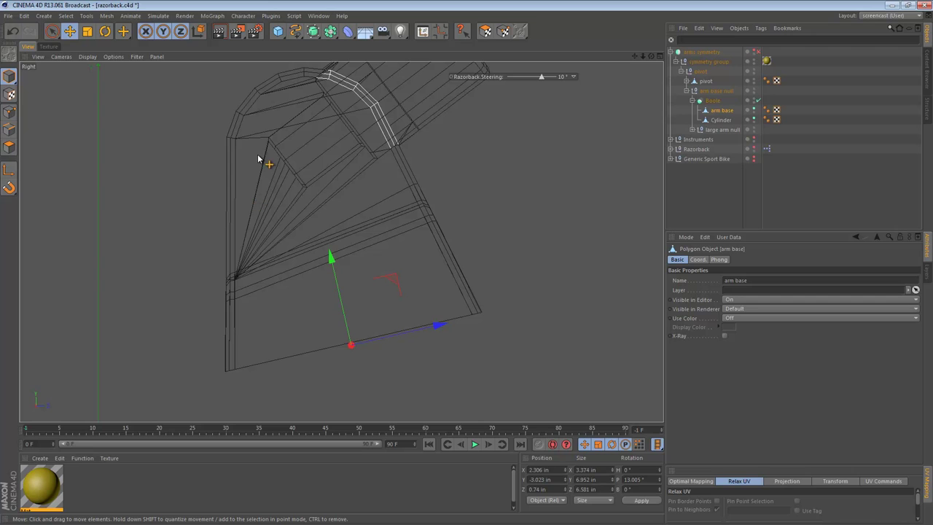
# Step: Using the Knife in Line mode with Visible Only off, cut diagonally across the whole arm base just below the cylinder in the Right view
pyautogui.click(8, 148)
pyautogui.press('k')
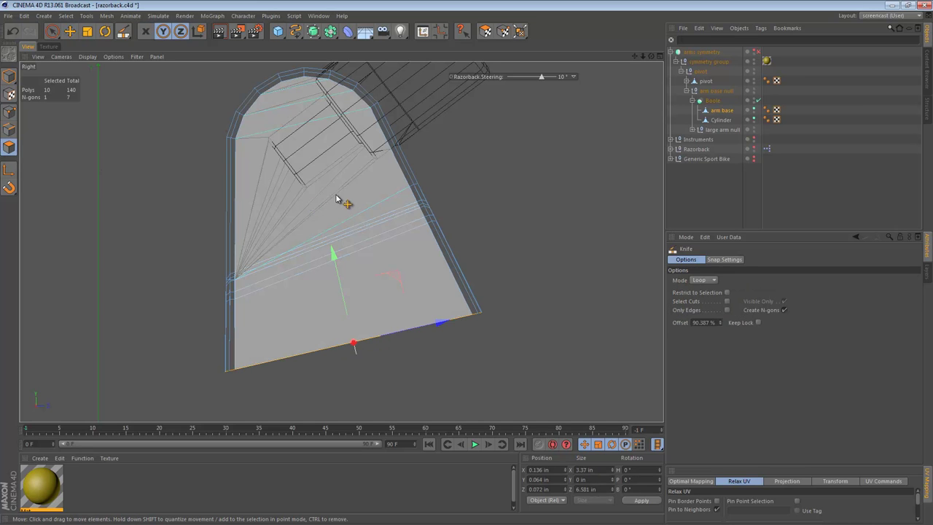
pyautogui.press('F1')
pyautogui.keyDown('alt'); pyautogui.moveTo(405, 224); pyautogui.dragTo(457, 212); pyautogui.keyUp('alt')
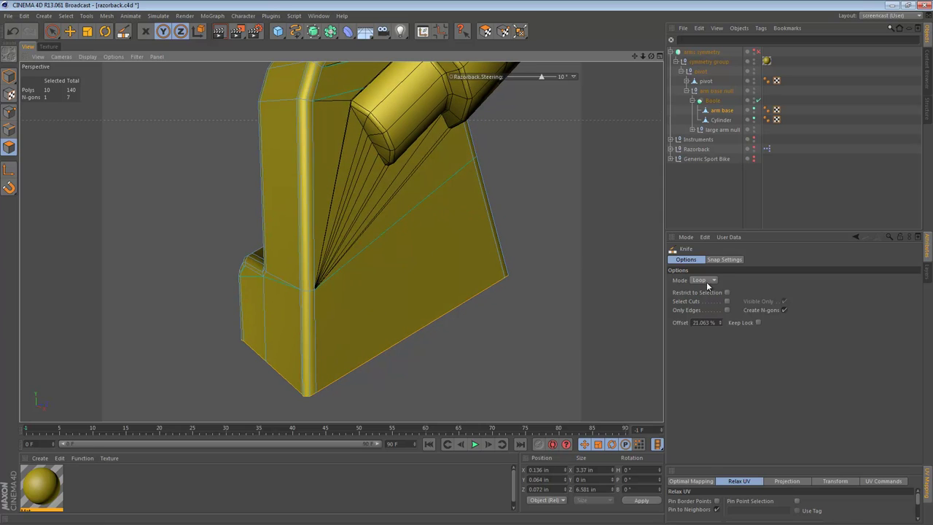
pyautogui.click(702, 280)
pyautogui.click(698, 283)
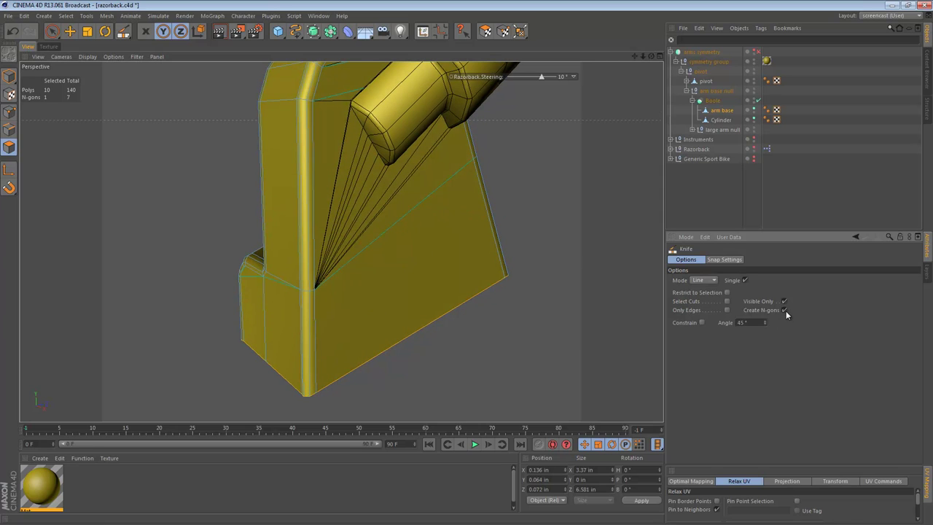
pyautogui.click(785, 301)
pyautogui.middleClick(327, 350)
pyautogui.middleClick(241, 343)
pyautogui.keyDown('alt'); pyautogui.moveTo(331, 178); pyautogui.dragTo(358, 192, button='middle'); pyautogui.keyUp('alt')
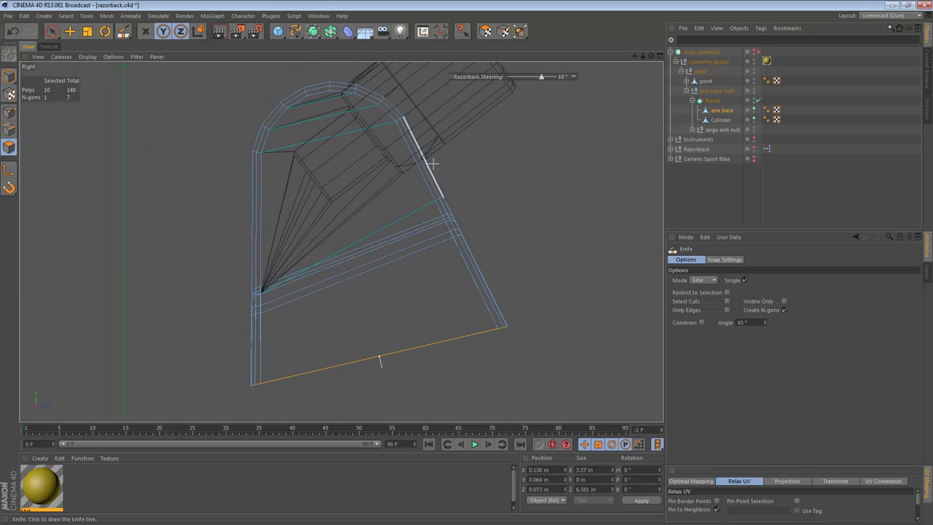
pyautogui.moveTo(441, 162); pyautogui.dragTo(382, 197)
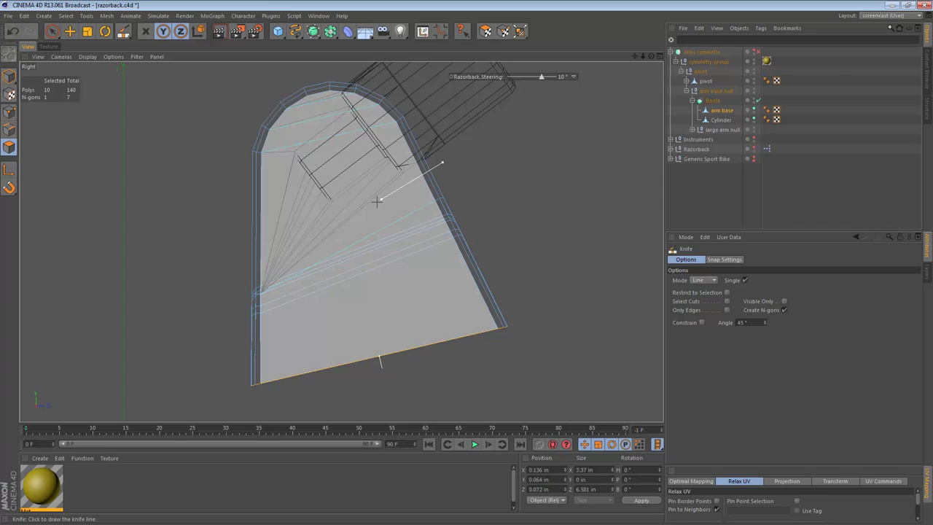
pyautogui.moveTo(272, 252); pyautogui.dragTo(236, 266)
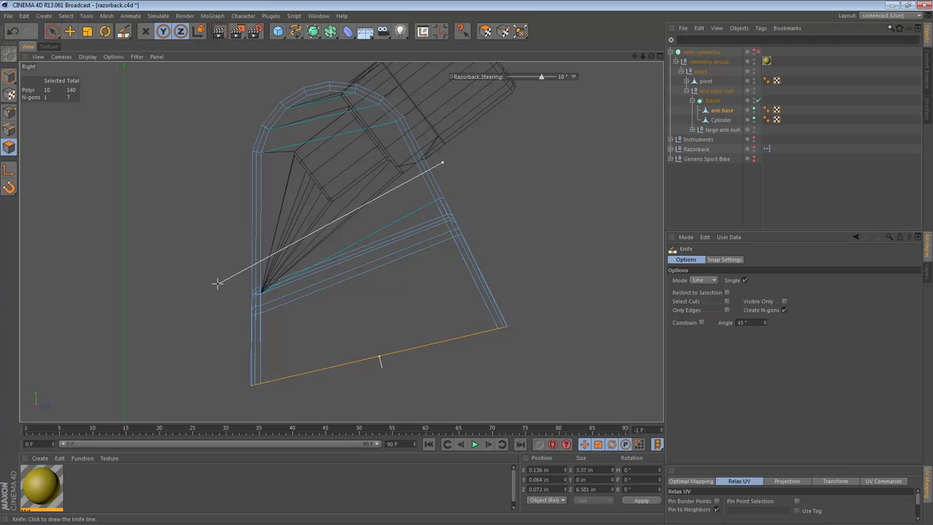
pyautogui.moveTo(217, 279); pyautogui.dragTo(217, 280)
# Step: Try a vertical Knife cut from the new diagonal edge down to the arm base's bottom edge with Visible Only off
pyautogui.press('F1')
pyautogui.press('o')
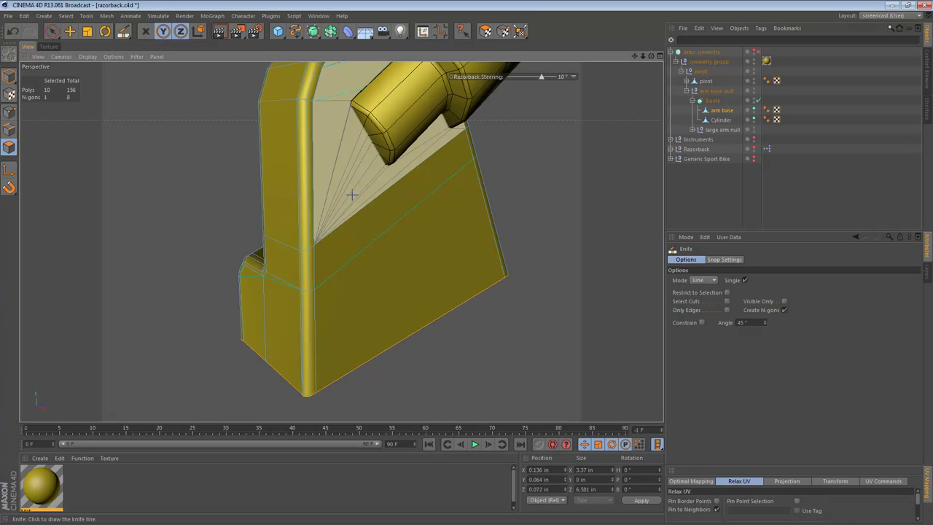
pyautogui.keyDown('alt'); pyautogui.moveTo(429, 179); pyautogui.dragTo(417, 191); pyautogui.keyUp('alt')
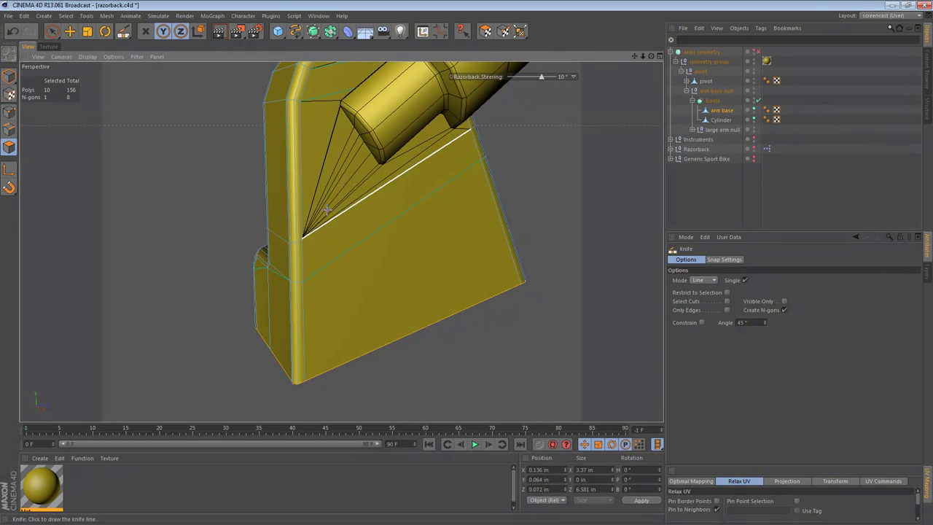
pyautogui.keyDown('alt'); pyautogui.moveTo(347, 140); pyautogui.dragTo(366, 205, button='middle'); pyautogui.keyUp('alt')
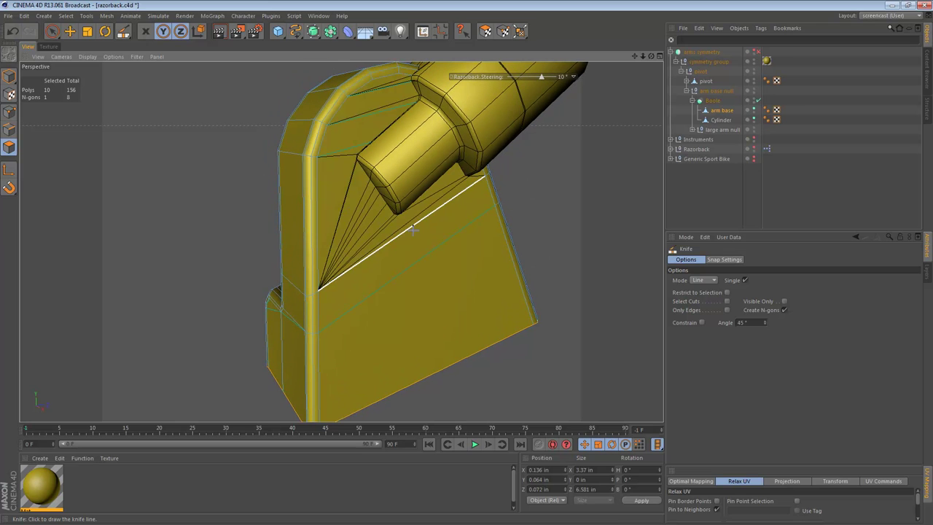
pyautogui.keyDown('alt'); pyautogui.moveTo(452, 230); pyautogui.dragTo(438, 190, button='middle'); pyautogui.keyUp('alt')
pyautogui.keyDown('alt'); pyautogui.moveTo(440, 224); pyautogui.dragTo(349, 104); pyautogui.keyUp('alt')
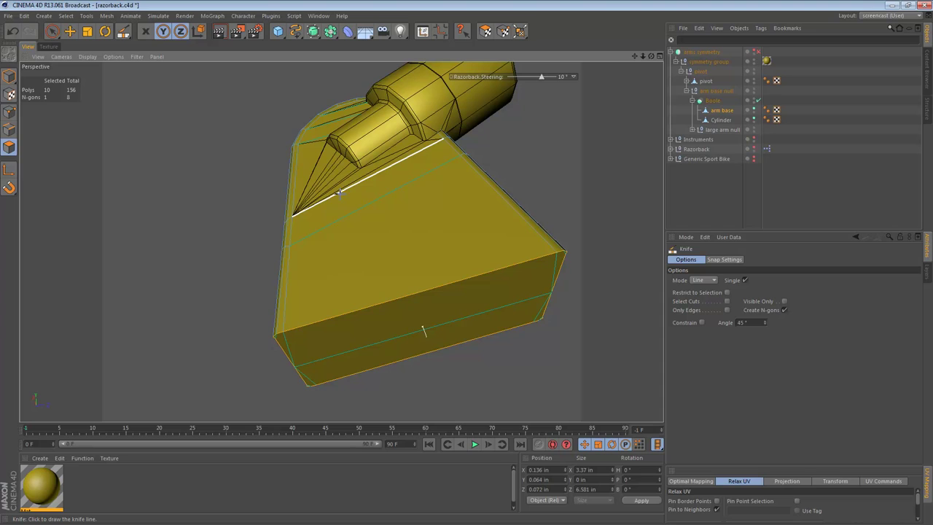
pyautogui.moveTo(339, 191); pyautogui.dragTo(348, 311)
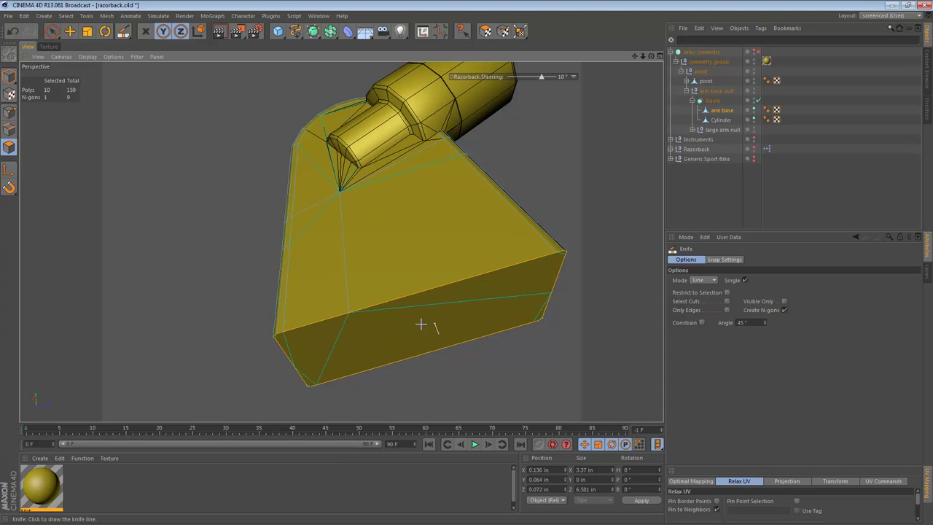
# Step: Turn on Visible Only and cut three vertical lines on the arm base's side face from the diagonal edge to its bottom edge
pyautogui.click(784, 302)
pyautogui.keyDown('alt'); pyautogui.moveTo(416, 219); pyautogui.dragTo(438, 278); pyautogui.keyUp('alt')
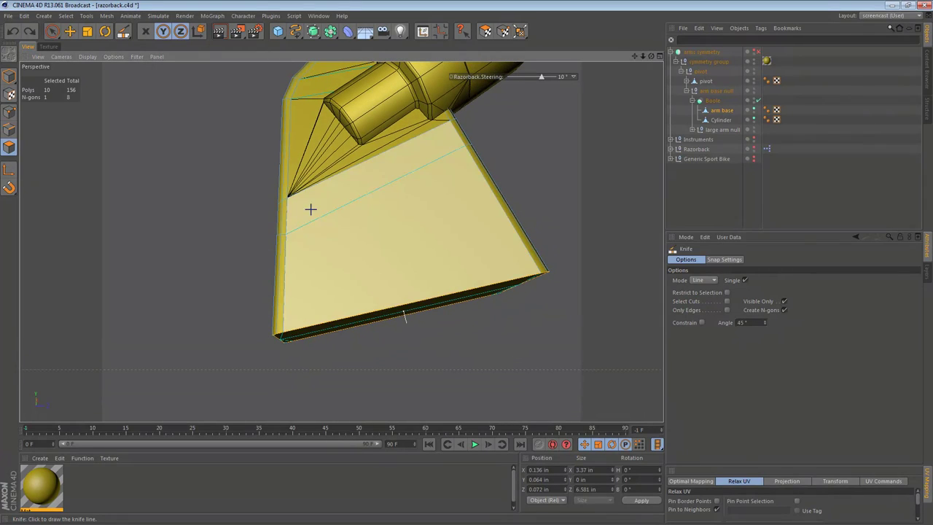
pyautogui.moveTo(316, 185); pyautogui.dragTo(315, 266)
pyautogui.moveTo(315, 315); pyautogui.dragTo(315, 319)
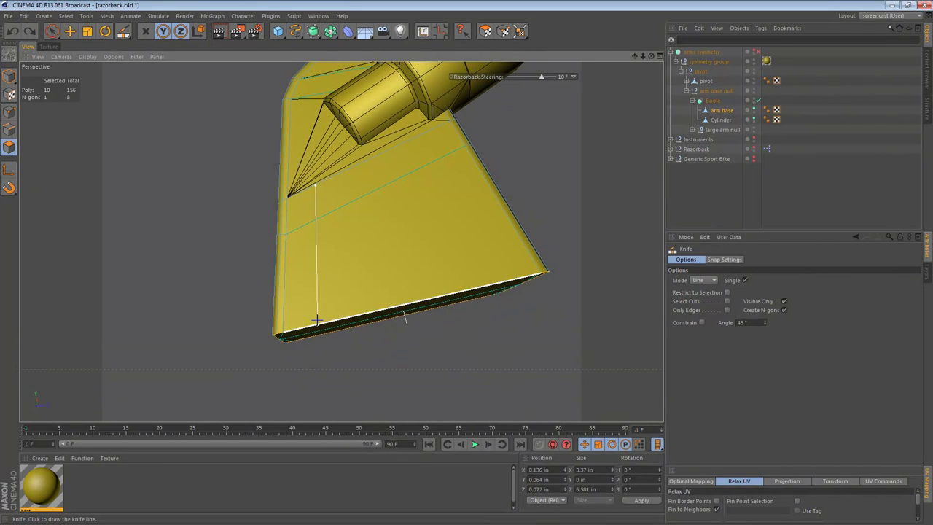
pyautogui.moveTo(400, 145); pyautogui.dragTo(400, 221)
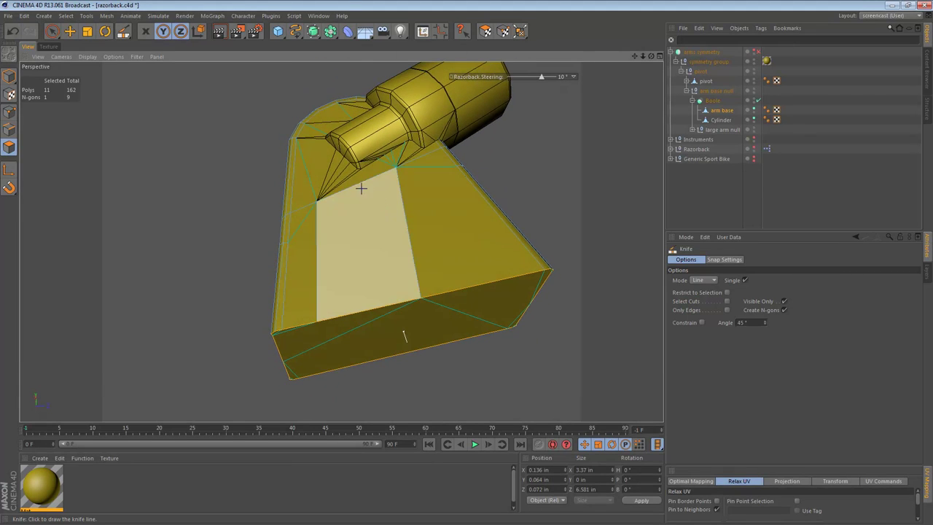
pyautogui.moveTo(357, 184); pyautogui.dragTo(384, 324)
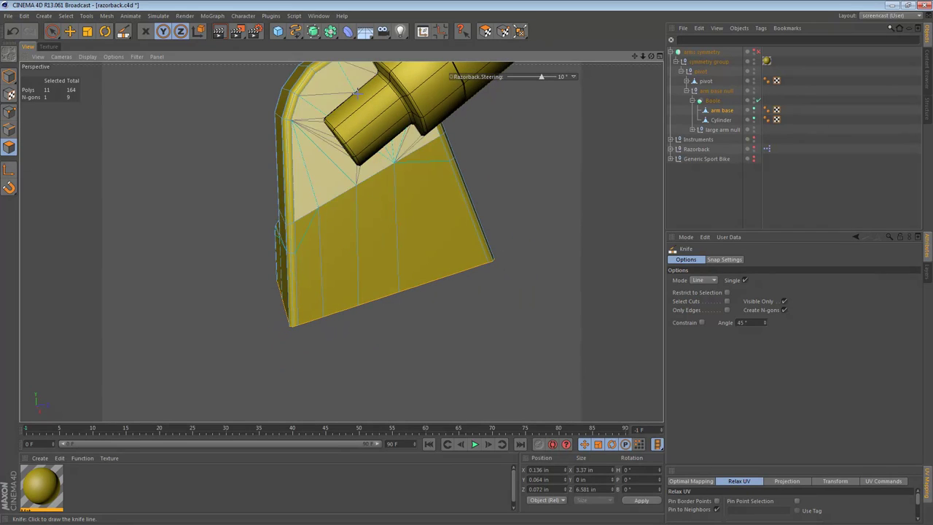
# Step: Select the two points on the diagonal cut below the cylinder's narrow end and lower them together to about Y 3.186 in
pyautogui.keyDown('alt'); pyautogui.moveTo(350, 215); pyautogui.dragTo(343, 283, button='middle'); pyautogui.keyUp('alt')
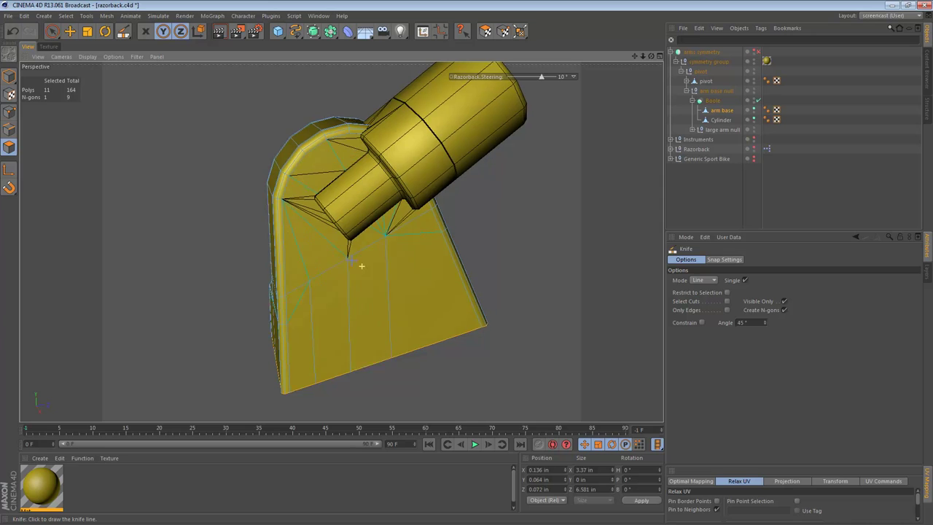
pyautogui.keyDown('alt'); pyautogui.moveTo(355, 263); pyautogui.dragTo(365, 268); pyautogui.keyUp('alt')
pyautogui.keyDown('alt'); pyautogui.moveTo(349, 284); pyautogui.dragTo(342, 231, button='middle'); pyautogui.keyUp('alt')
pyautogui.keyDown('alt'); pyautogui.moveTo(342, 237); pyautogui.dragTo(368, 238, button='right'); pyautogui.keyUp('alt')
pyautogui.click(9, 112)
pyautogui.press('e')
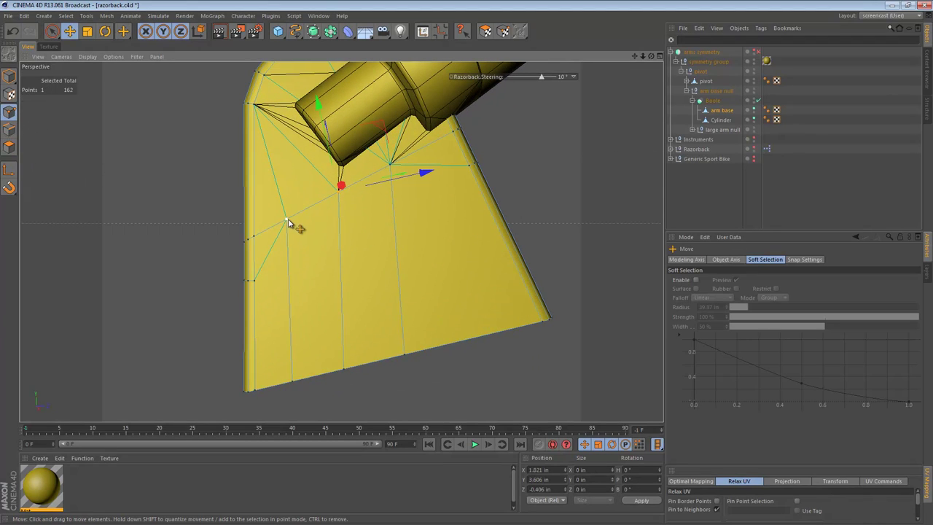
pyautogui.moveTo(292, 119); pyautogui.dragTo(295, 130)
pyautogui.keyDown('alt'); pyautogui.moveTo(347, 188); pyautogui.dragTo(395, 188); pyautogui.keyUp('alt')
pyautogui.keyDown('alt'); pyautogui.moveTo(377, 237); pyautogui.dragTo(357, 225, button='middle'); pyautogui.keyUp('alt')
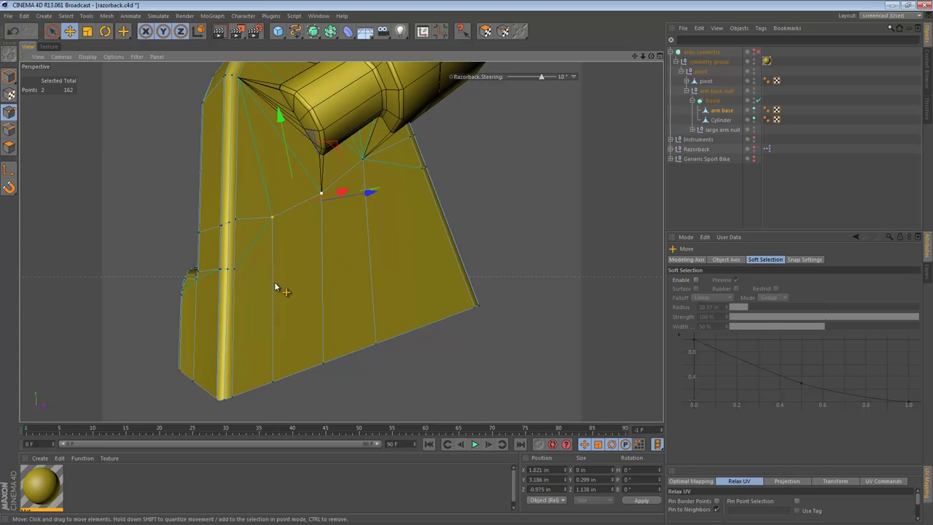
# Step: Cut a second crosswise edge below the diagonal one with the Knife, through the vertical cuts from one side edge to the other
pyautogui.press('k')
pyautogui.click(235, 269)
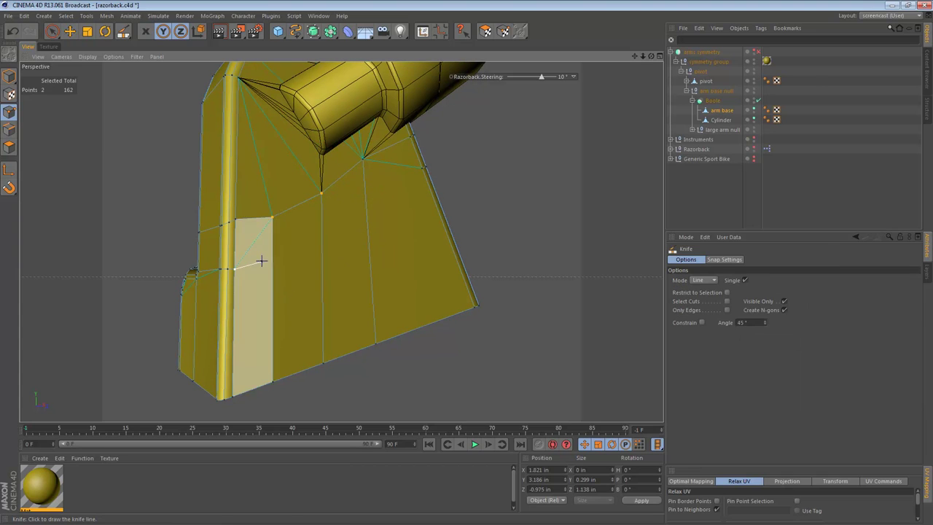
pyautogui.click(272, 260)
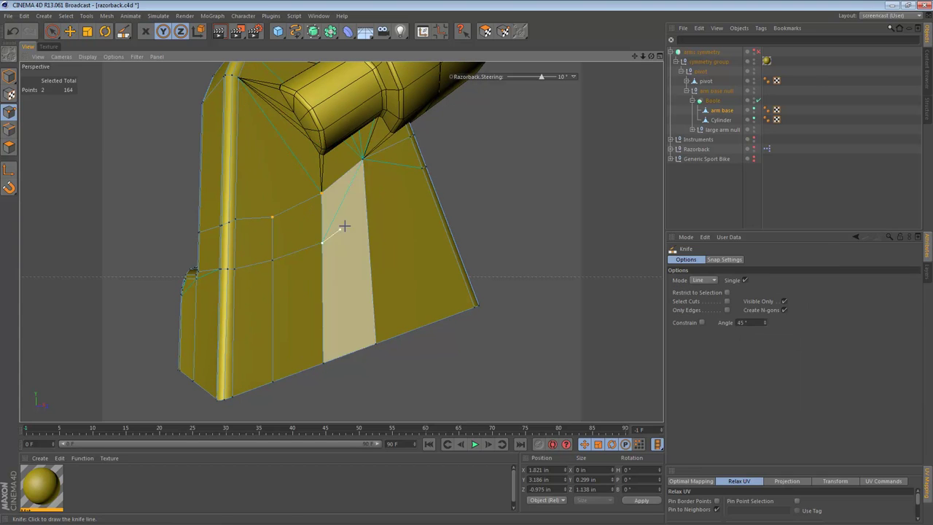
pyautogui.moveTo(367, 210); pyautogui.dragTo(425, 167)
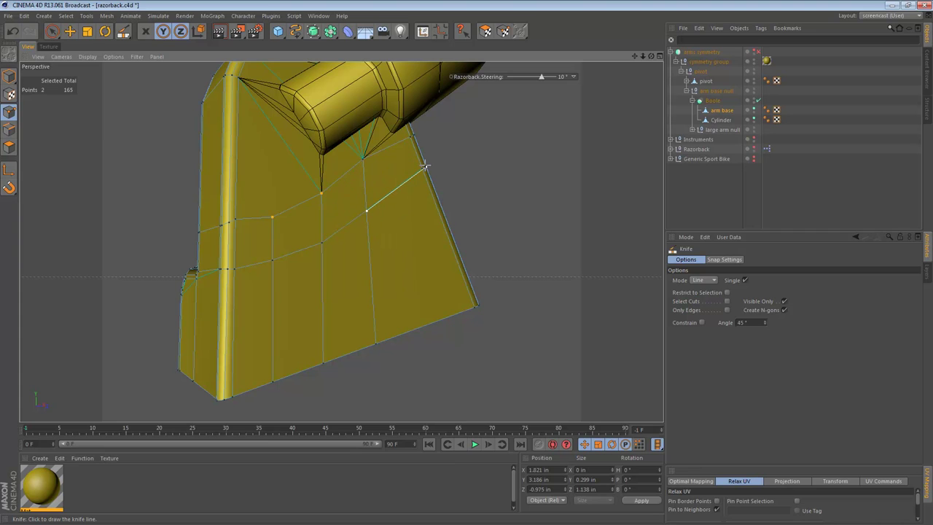
pyautogui.hotkey('ctrl', 'z')
# Step: Select the band of polygons around the upper arm base, including both faces and the rounded side edges, and remove their N-gons
pyautogui.keyDown('alt'); pyautogui.moveTo(383, 226); pyautogui.dragTo(362, 247); pyautogui.keyUp('alt')
pyautogui.keyDown('alt'); pyautogui.moveTo(309, 188); pyautogui.dragTo(355, 280, button='middle'); pyautogui.keyUp('alt')
pyautogui.keyDown('alt'); pyautogui.moveTo(342, 252); pyautogui.dragTo(325, 264); pyautogui.keyUp('alt')
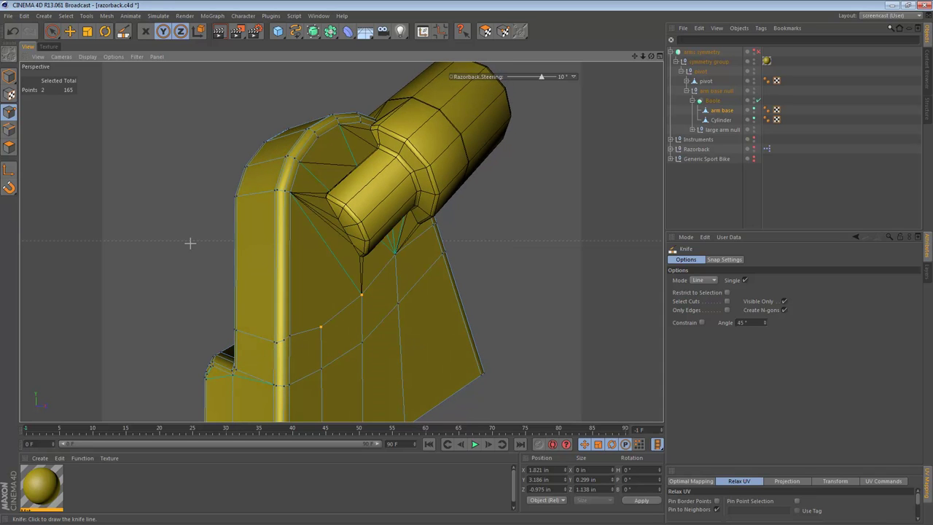
pyautogui.click(9, 150)
pyautogui.press('space')
pyautogui.moveTo(259, 265)
pyautogui.mouseDown()
pyautogui.moveTo(499, 266)
pyautogui.moveTo(523, 256)
pyautogui.mouseUp()
pyautogui.keyDown('shift'); pyautogui.click(222, 264); pyautogui.keyUp('shift')
pyautogui.keyDown('alt'); pyautogui.moveTo(153, 212); pyautogui.dragTo(332, 219); pyautogui.keyUp('alt')
pyautogui.keyDown('alt'); pyautogui.moveTo(341, 241); pyautogui.dragTo(179, 209, button='right'); pyautogui.keyUp('alt')
pyautogui.keyDown('alt'); pyautogui.moveTo(179, 209); pyautogui.dragTo(284, 253, button='middle'); pyautogui.keyUp('alt')
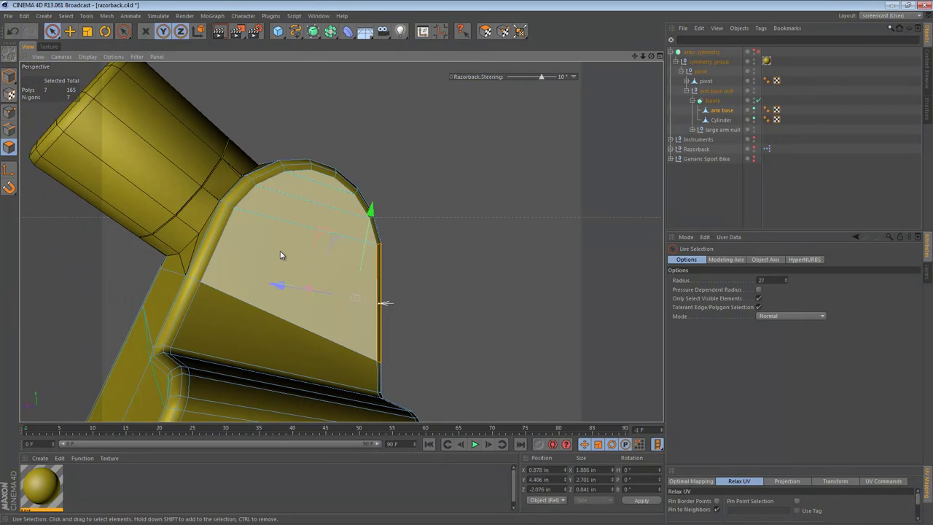
pyautogui.keyDown('alt'); pyautogui.moveTo(280, 251); pyautogui.dragTo(334, 270); pyautogui.keyUp('alt')
pyautogui.keyDown('shift'); pyautogui.moveTo(231, 247); pyautogui.dragTo(219, 246); pyautogui.keyUp('shift')
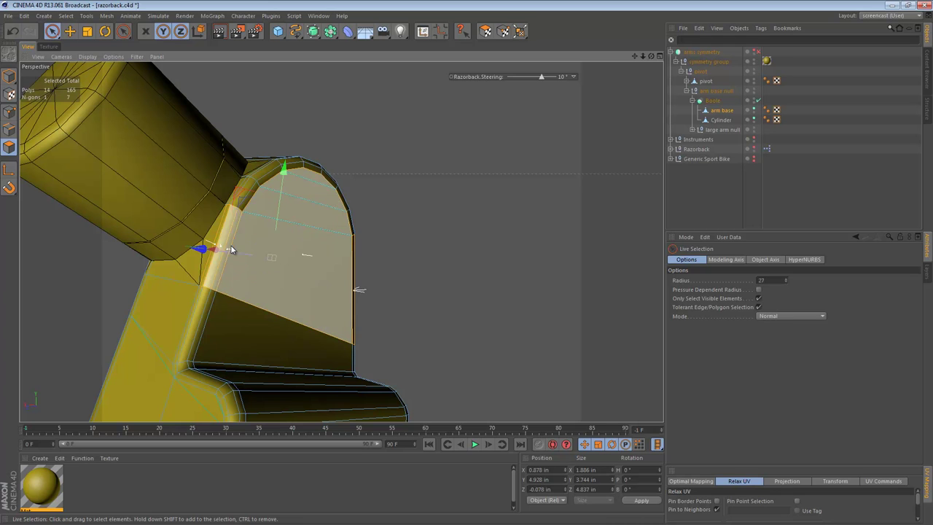
pyautogui.keyDown('alt'); pyautogui.moveTo(282, 247); pyautogui.dragTo(296, 246, button='right'); pyautogui.keyUp('alt')
pyautogui.press('u')
pyautogui.press('e')
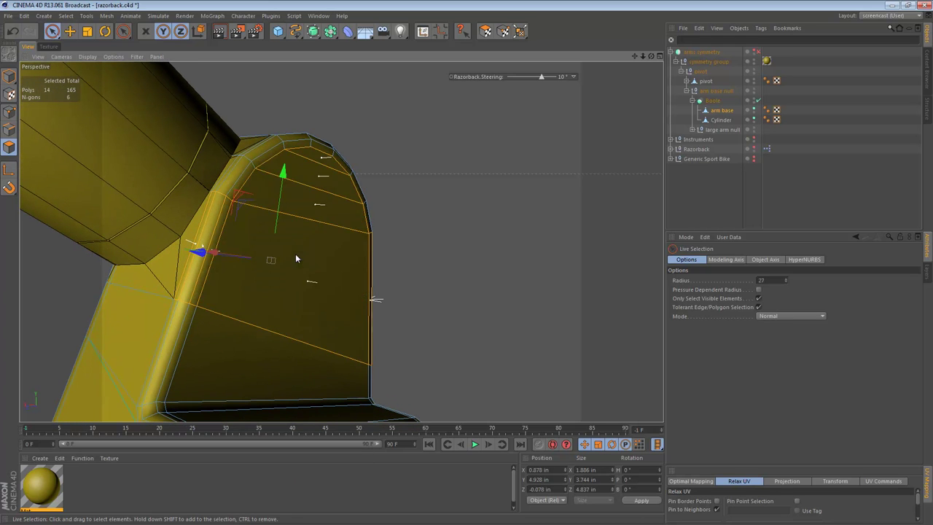
# Step: Deselect the uppermost face polygons and cut the remaining selected band halfway, at about 50%, with the Knife in Path mode
pyautogui.keyDown('ctrl'); pyautogui.moveTo(326, 155); pyautogui.dragTo(325, 197); pyautogui.keyUp('ctrl')
pyautogui.keyDown('alt'); pyautogui.moveTo(340, 290); pyautogui.dragTo(312, 179); pyautogui.keyUp('alt')
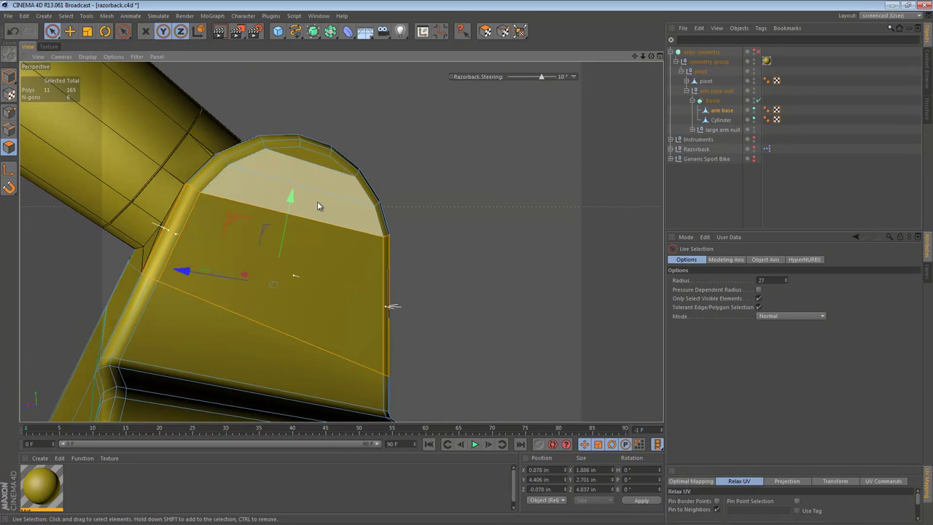
pyautogui.press('k')
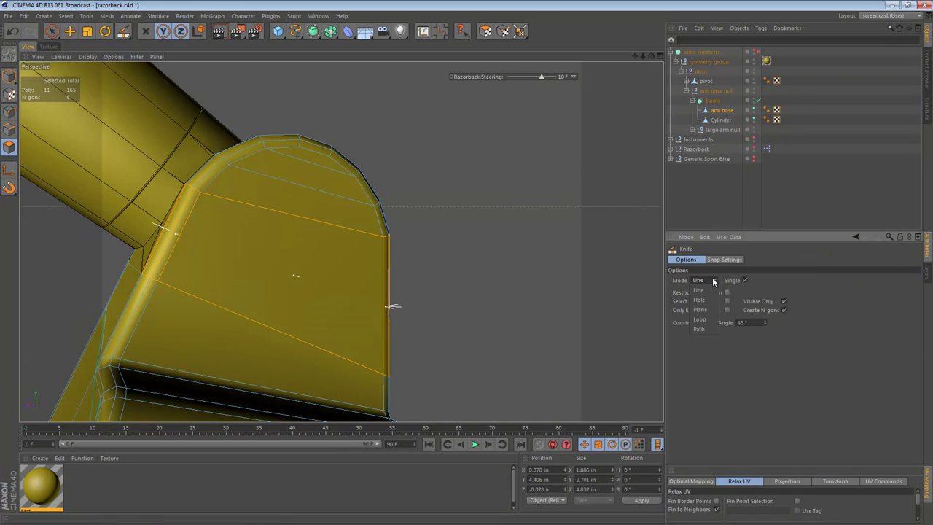
pyautogui.click(700, 329)
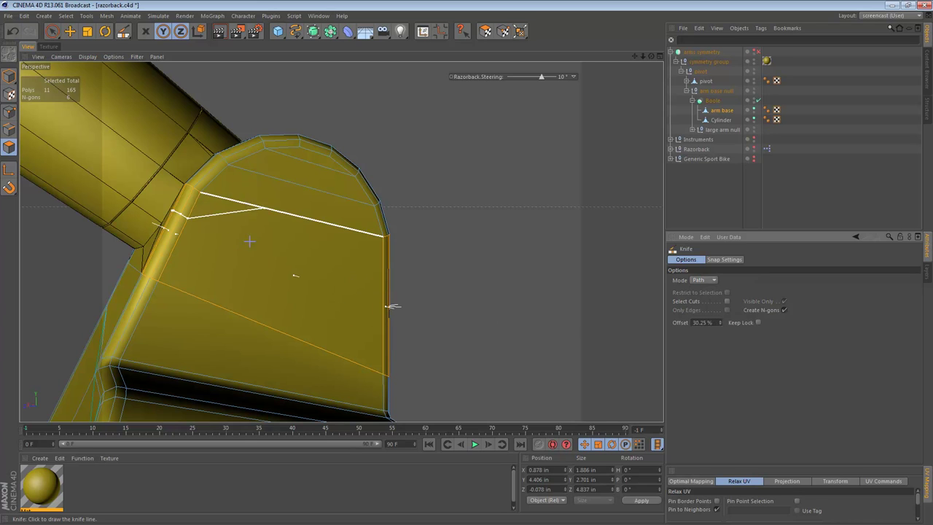
pyautogui.keyDown('alt'); pyautogui.moveTo(167, 226); pyautogui.dragTo(215, 239); pyautogui.keyUp('alt')
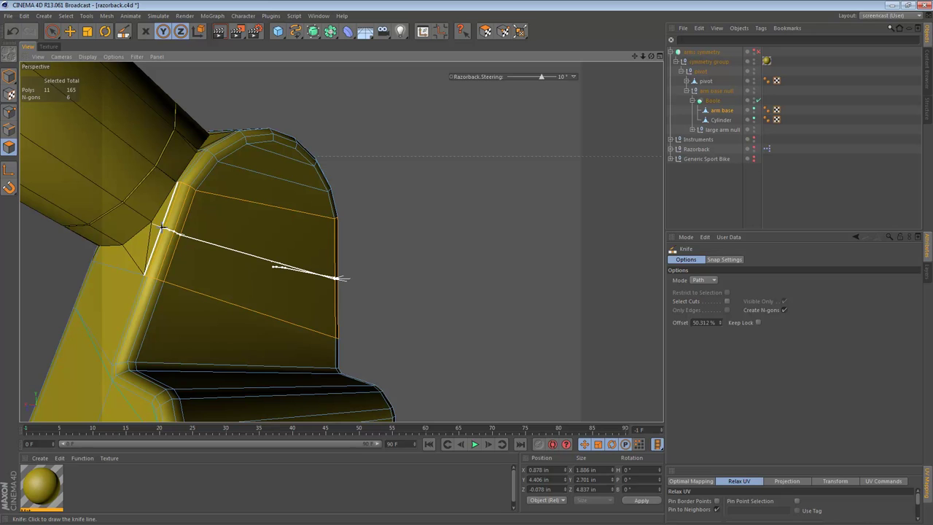
pyautogui.click(162, 226)
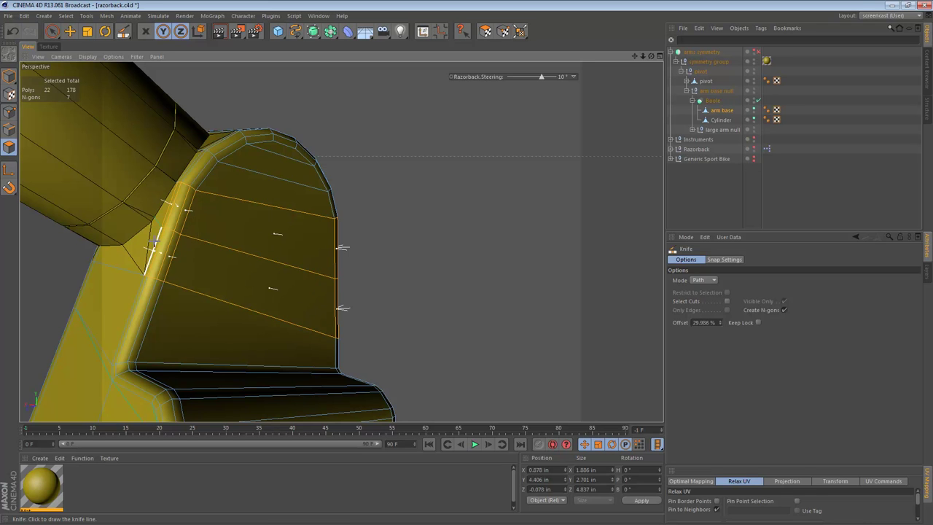
# Step: Try to loop-select the edges of the new middle cut on the arm base from the Right view
pyautogui.moveTo(279, 230)
pyautogui.keyDown('alt'); pyautogui.mouseDown()
pyautogui.moveTo(454, 272)
pyautogui.moveTo(281, 232)
pyautogui.moveTo(281, 245)
pyautogui.mouseUp(); pyautogui.keyUp('alt')
pyautogui.middleClick(281, 246)
pyautogui.middleClick(215, 342)
pyautogui.keyDown('alt'); pyautogui.moveTo(214, 217); pyautogui.dragTo(296, 214, button='right'); pyautogui.keyUp('alt')
pyautogui.keyDown('alt'); pyautogui.moveTo(297, 215); pyautogui.dragTo(248, 269, button='middle'); pyautogui.keyUp('alt')
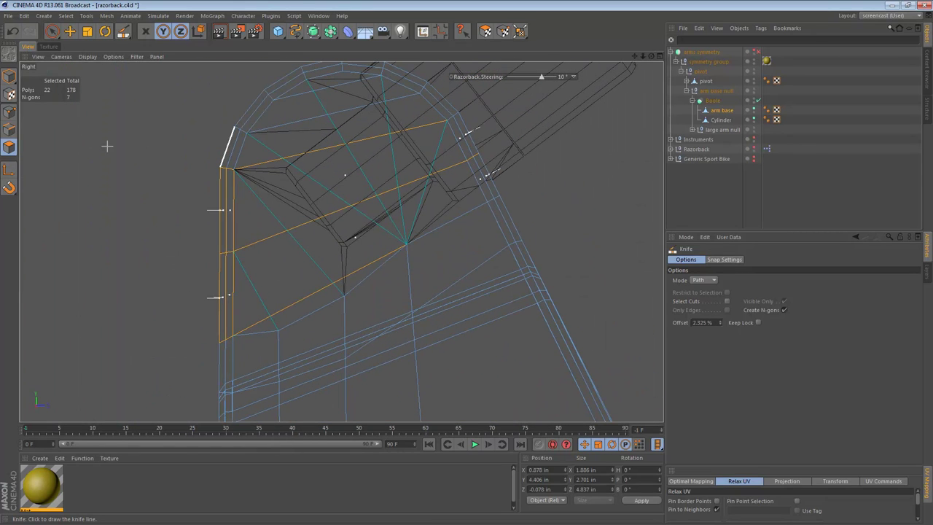
pyautogui.press('space')
pyautogui.click(9, 129)
pyautogui.press('u')
pyautogui.press('l')
pyautogui.click(225, 256)
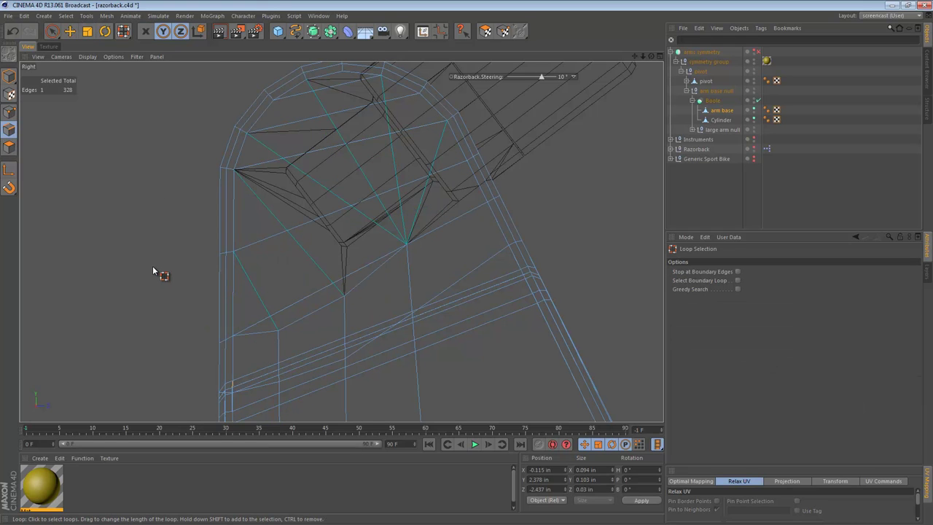
# Step: Lasso the new middle cut's edges, including hidden ones, try scaling them slightly along Z, and undo the scaling
pyautogui.moveTo(53, 34)
pyautogui.mouseDown()
pyautogui.moveTo(94, 56)
pyautogui.moveTo(90, 82)
pyautogui.mouseUp()
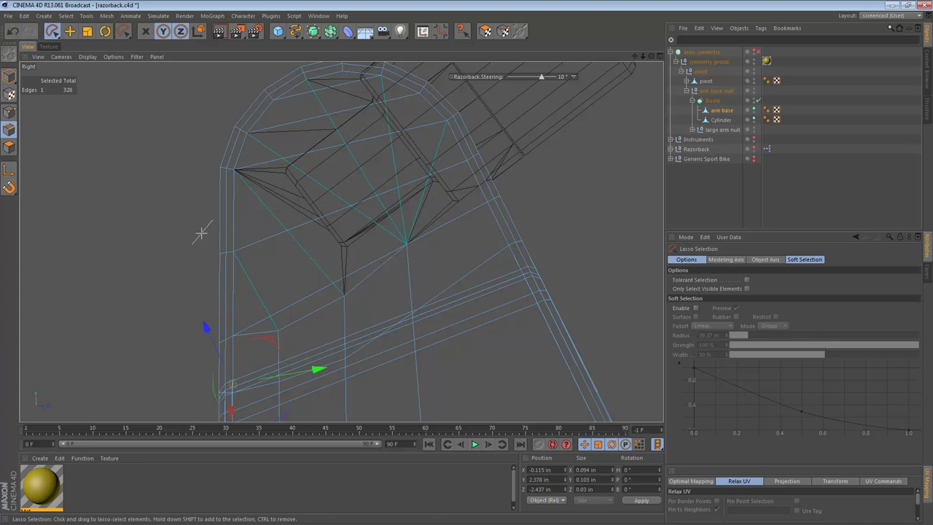
pyautogui.moveTo(381, 160); pyautogui.dragTo(194, 232)
pyautogui.press('t')
pyautogui.moveTo(438, 186); pyautogui.dragTo(441, 188)
pyautogui.hotkey('ctrl', 'z')
pyautogui.press('F1')
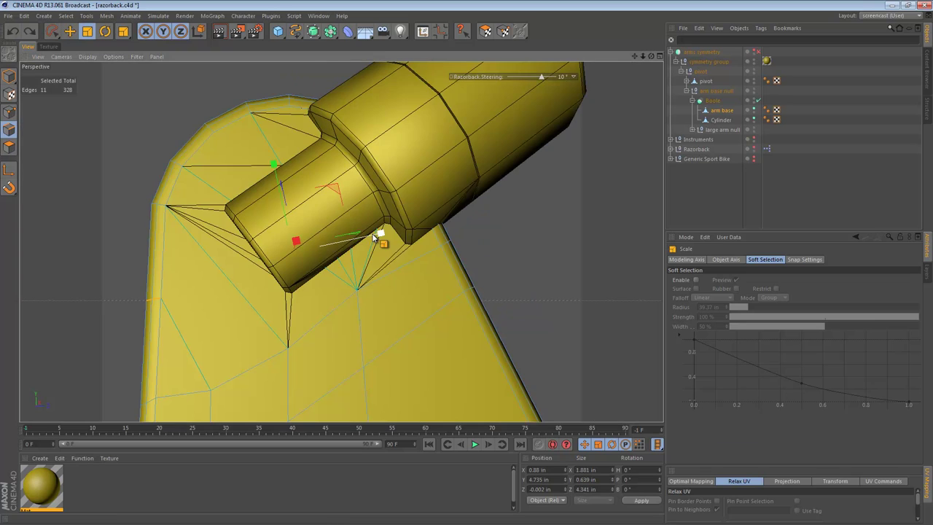
pyautogui.moveTo(330, 235)
pyautogui.keyDown('alt'); pyautogui.mouseDown()
pyautogui.moveTo(413, 241)
pyautogui.moveTo(34, 263)
pyautogui.mouseUp(); pyautogui.keyUp('alt')
pyautogui.keyDown('alt'); pyautogui.moveTo(230, 218); pyautogui.dragTo(349, 190); pyautogui.keyUp('alt')
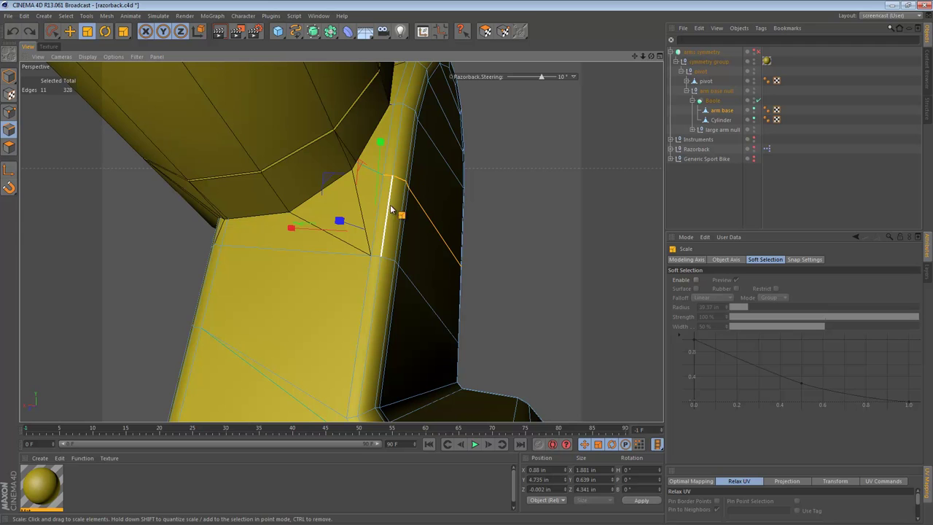
pyautogui.keyDown('alt'); pyautogui.moveTo(266, 281); pyautogui.dragTo(437, 271); pyautogui.keyUp('alt')
pyautogui.middleClick(437, 271)
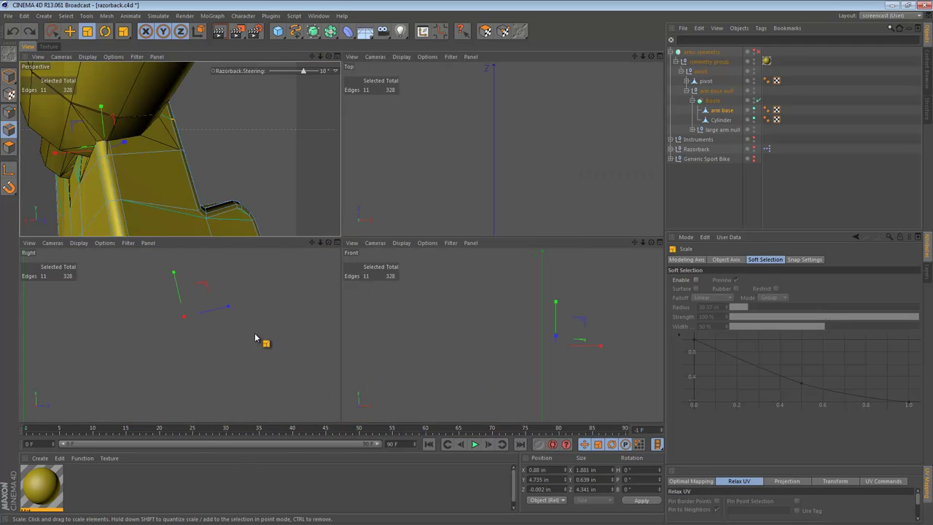
# Step: Loop-select the edges of the crosswise cuts just below the cylinder in the Right view and scale them slightly along Z
pyautogui.middleClick(255, 338)
pyautogui.press('u')
pyautogui.press('l')
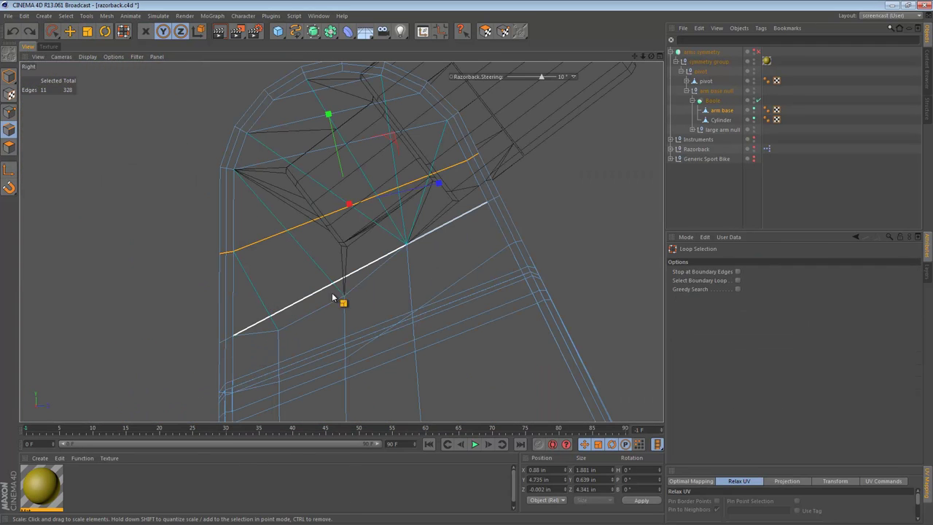
pyautogui.click(479, 201)
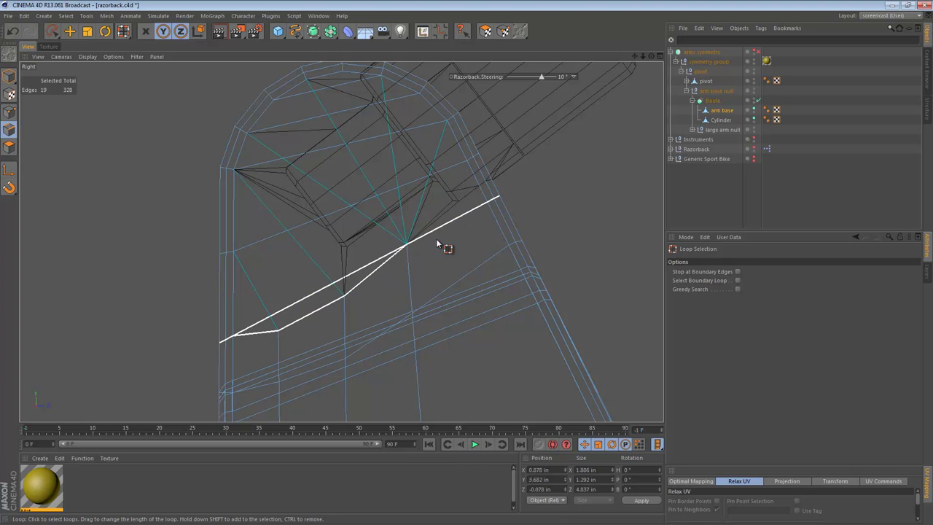
pyautogui.press('t')
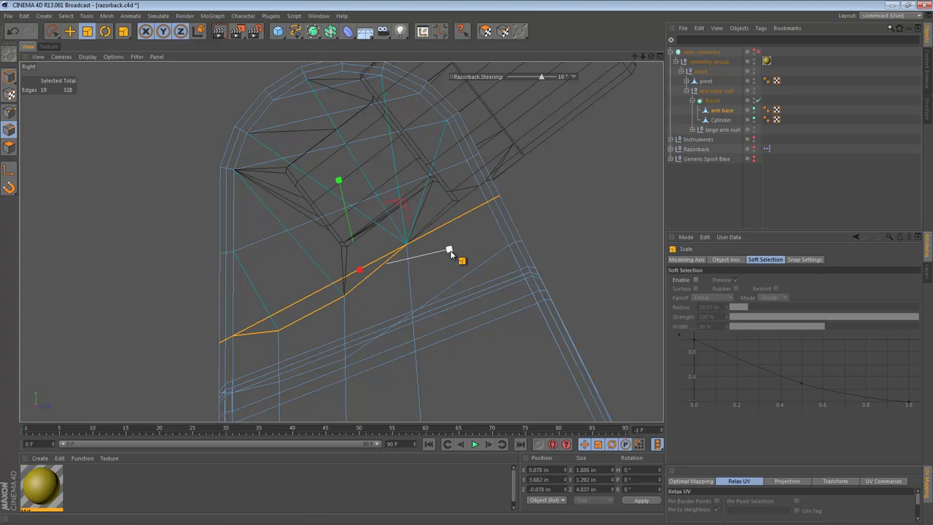
pyautogui.moveTo(450, 250); pyautogui.dragTo(450, 252)
# Step: Slide individual points of the crosswise cuts below the cylinder along their edges to even out the side face's grid
pyautogui.press('F1')
pyautogui.keyDown('alt'); pyautogui.moveTo(328, 229); pyautogui.dragTo(254, 242, button='right'); pyautogui.keyUp('alt')
pyautogui.keyDown('alt'); pyautogui.moveTo(253, 242); pyautogui.dragTo(485, 224); pyautogui.keyUp('alt')
pyautogui.keyDown('alt'); pyautogui.moveTo(255, 284); pyautogui.dragTo(479, 173, button='middle'); pyautogui.keyUp('alt')
pyautogui.click(9, 112)
pyautogui.press('m')
pyautogui.press('o')
pyautogui.moveTo(398, 181); pyautogui.dragTo(410, 245)
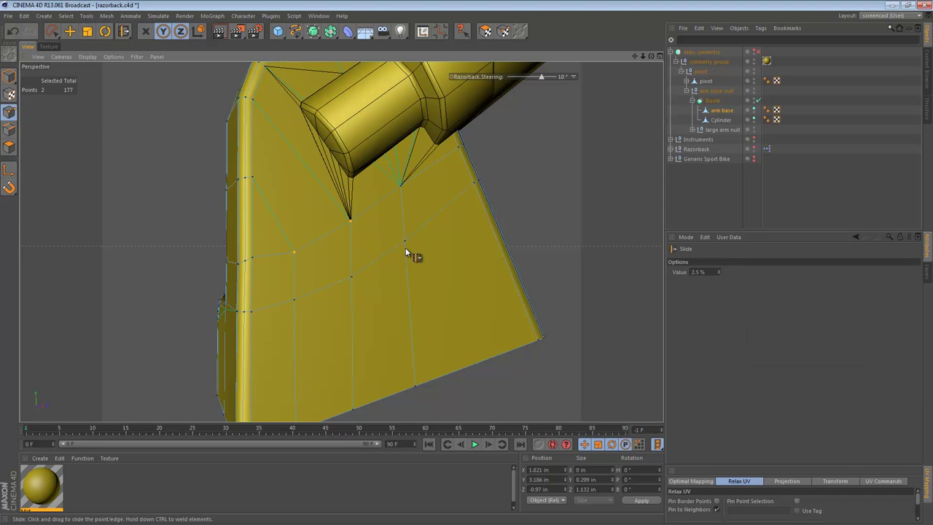
pyautogui.moveTo(294, 255); pyautogui.dragTo(294, 301)
# Step: Enable Create single object on the union Boole of arm base and cylinder, and make the Boole editable
pyautogui.keyDown('alt'); pyautogui.moveTo(405, 191); pyautogui.dragTo(410, 292, button='middle'); pyautogui.keyUp('alt')
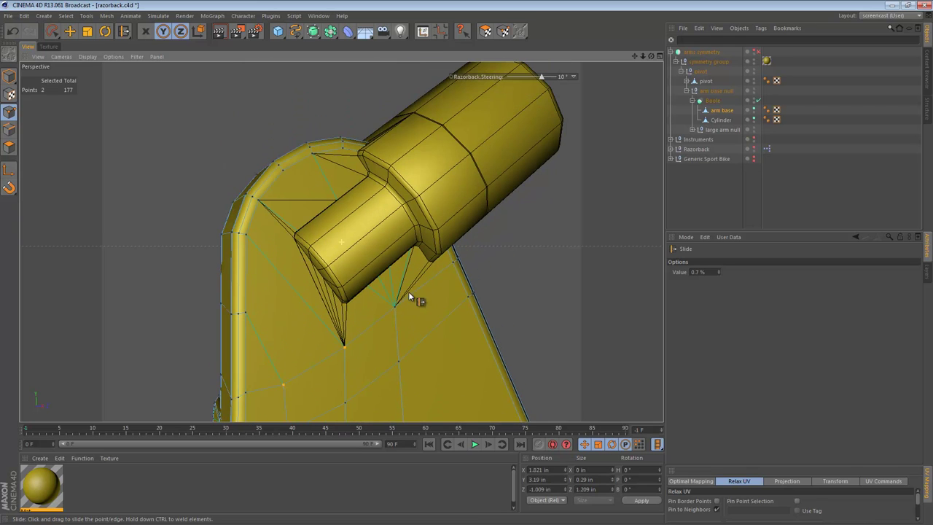
pyautogui.click(9, 76)
pyautogui.keyDown('alt'); pyautogui.moveTo(386, 231); pyautogui.dragTo(380, 151, button='middle'); pyautogui.keyUp('alt')
pyautogui.click(712, 101)
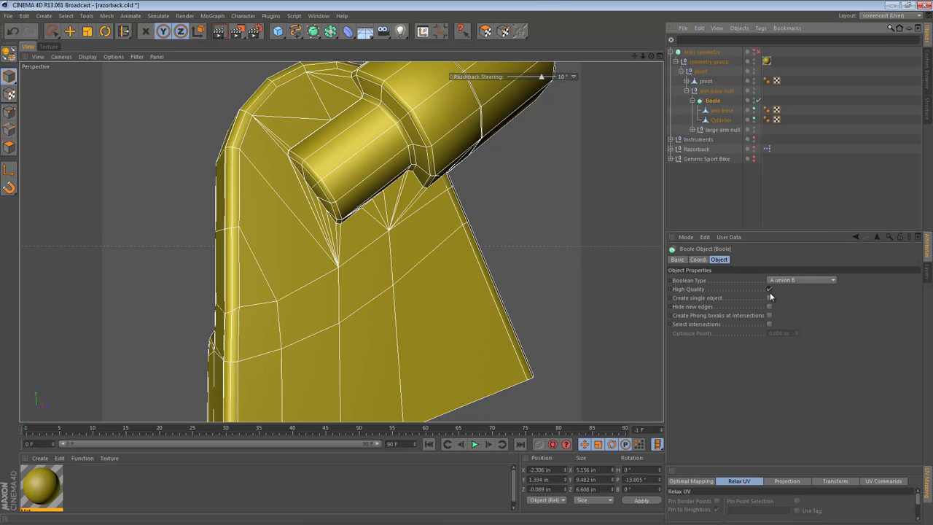
pyautogui.click(769, 298)
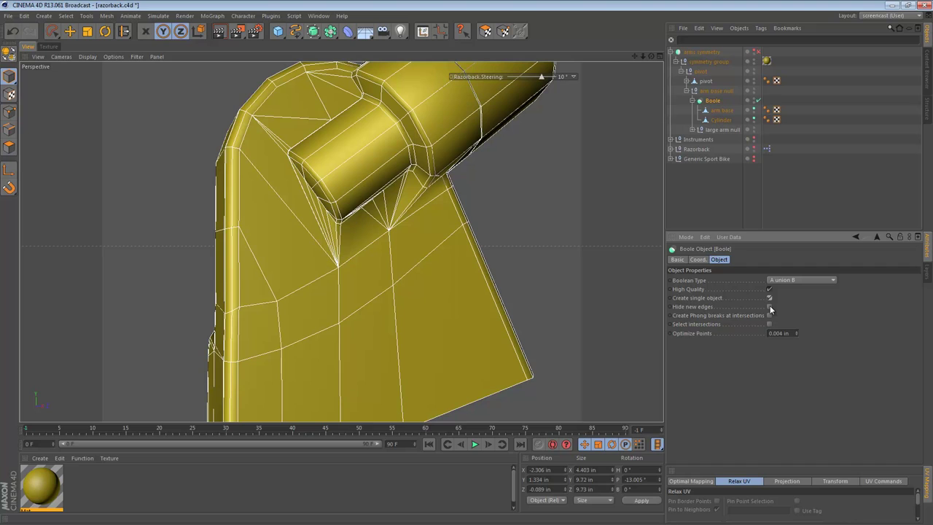
pyautogui.click(769, 307)
pyautogui.click(770, 308)
pyautogui.press('c')
# Step: Prepare to select edges on the converted arm mesh around the cylinder junction with Live Selection in edge mode
pyautogui.keyDown('alt'); pyautogui.moveTo(385, 140); pyautogui.dragTo(423, 133); pyautogui.keyUp('alt')
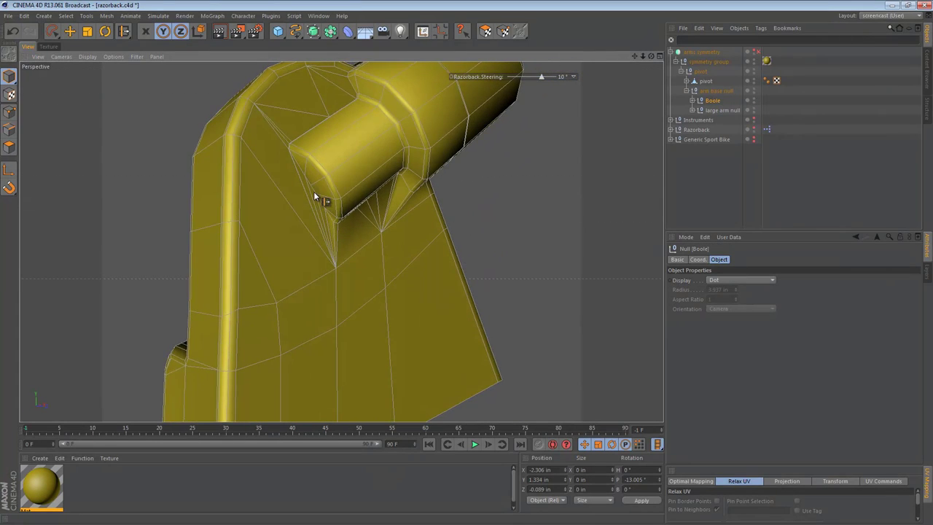
pyautogui.keyDown('alt'); pyautogui.moveTo(315, 191); pyautogui.dragTo(350, 192, button='right'); pyautogui.keyUp('alt')
pyautogui.click(9, 131)
pyautogui.press('space')
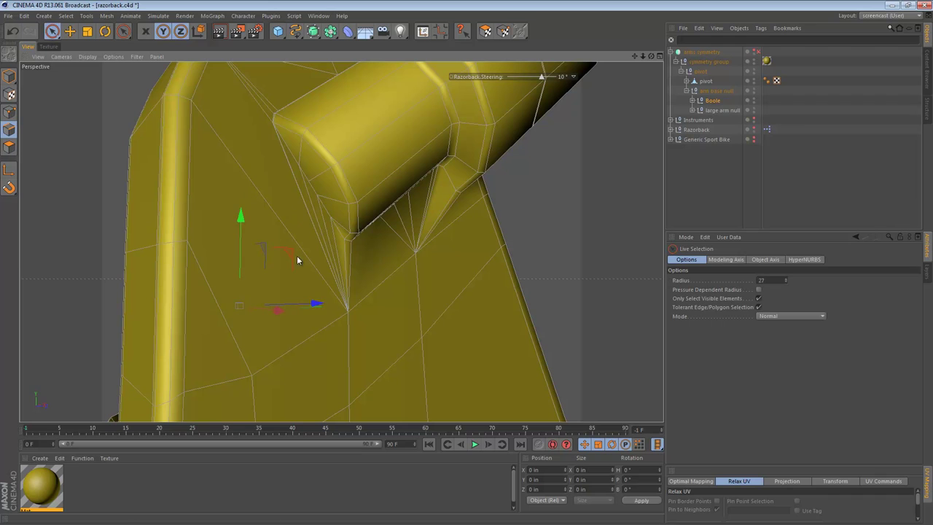
# Step: Ungroup the Boole null, delete the leftover empty null, and select the arm base+Cylinder object for live selection
pyautogui.click(713, 102)
pyautogui.hotkey('shift', 'g')
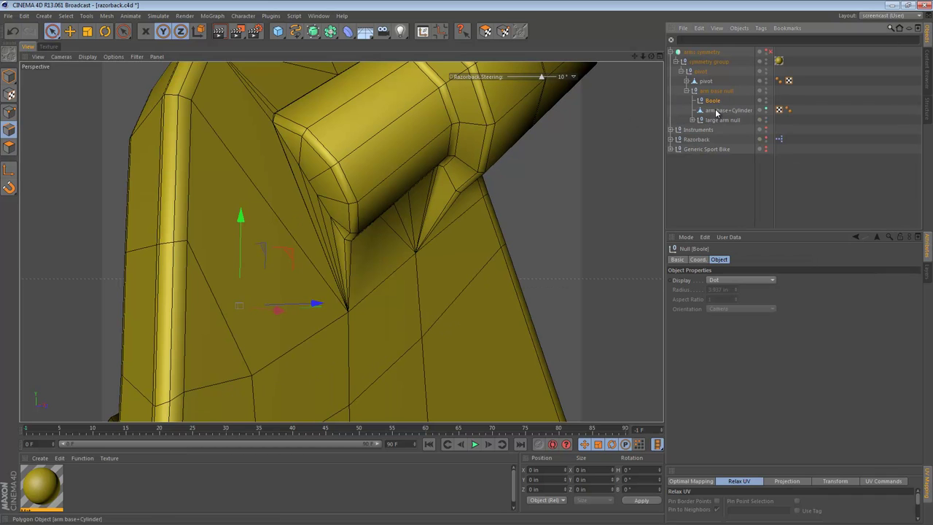
pyautogui.press('Delete')
pyautogui.click(714, 102)
pyautogui.press('9')
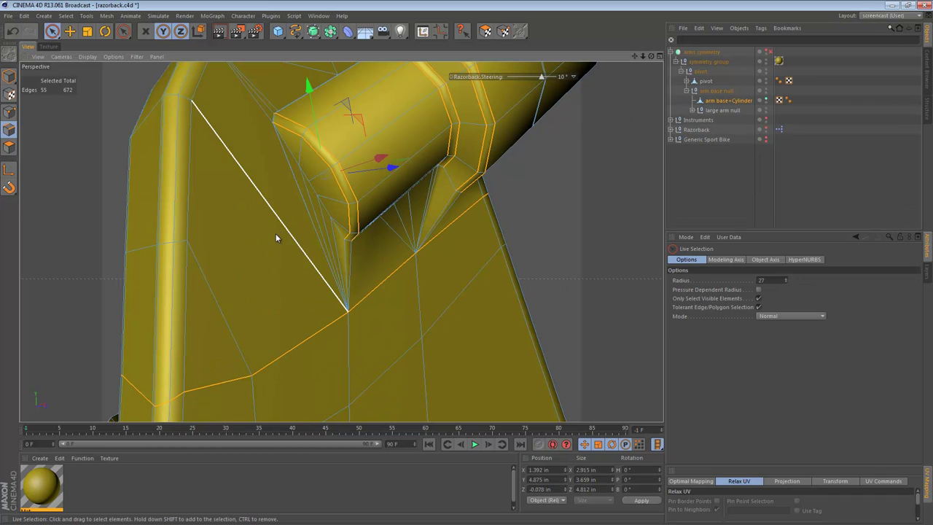
# Step: Select the fanned triangulation edges around the cylinder on the arm base's flat face and delete them
pyautogui.moveTo(215, 307); pyautogui.dragTo(359, 270)
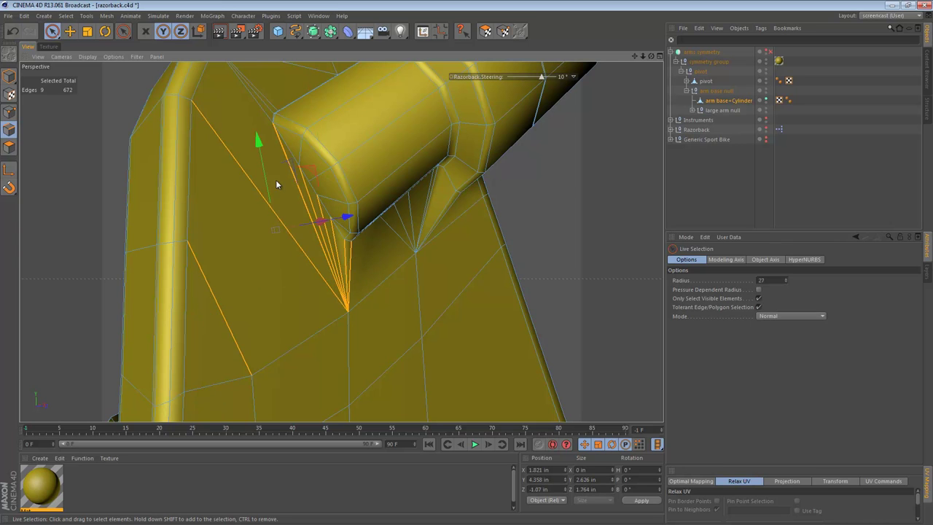
pyautogui.keyDown('alt'); pyautogui.moveTo(276, 180); pyautogui.dragTo(285, 319, button='middle'); pyautogui.keyUp('alt')
pyautogui.keyDown('shift'); pyautogui.moveTo(248, 234); pyautogui.dragTo(320, 163); pyautogui.keyUp('shift')
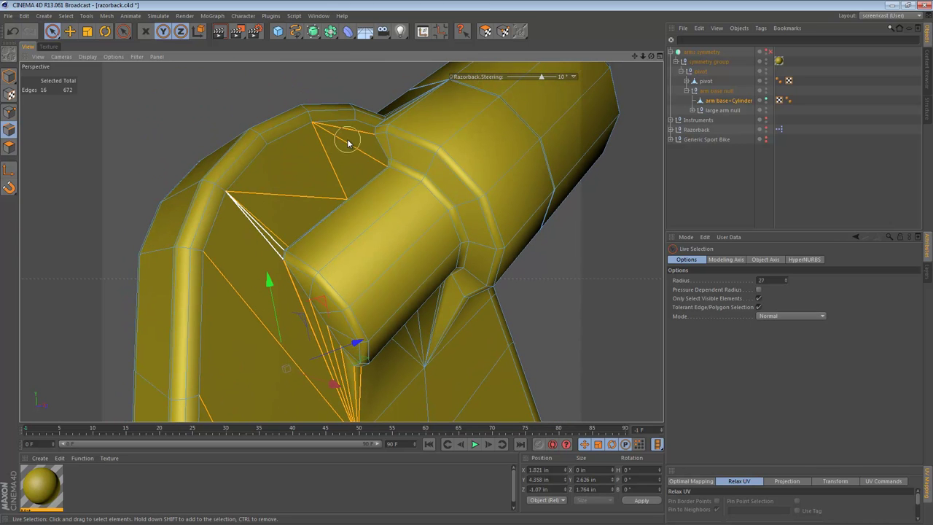
pyautogui.keyDown('alt'); pyautogui.moveTo(425, 250); pyautogui.dragTo(309, 272); pyautogui.keyUp('alt')
pyautogui.keyDown('alt'); pyautogui.moveTo(342, 267); pyautogui.dragTo(323, 187, button='middle'); pyautogui.keyUp('alt')
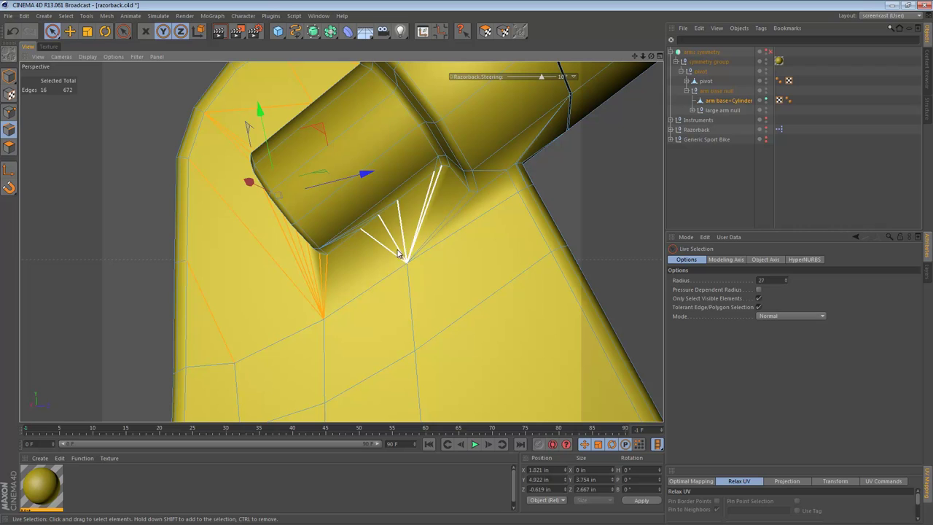
pyautogui.keyDown('shift'); pyautogui.moveTo(442, 213); pyautogui.dragTo(440, 211); pyautogui.keyUp('shift')
pyautogui.keyDown('alt'); pyautogui.moveTo(435, 210); pyautogui.dragTo(370, 204, button='right'); pyautogui.keyUp('alt')
pyautogui.moveTo(370, 204)
pyautogui.keyDown('alt'); pyautogui.mouseDown()
pyautogui.moveTo(584, 208)
pyautogui.moveTo(469, 285)
pyautogui.moveTo(477, 282)
pyautogui.moveTo(369, 211)
pyautogui.mouseUp(); pyautogui.keyUp('alt')
pyautogui.keyDown('alt'); pyautogui.moveTo(328, 197); pyautogui.dragTo(361, 185, button='right'); pyautogui.keyUp('alt')
pyautogui.keyDown('alt'); pyautogui.moveTo(361, 184); pyautogui.dragTo(241, 221); pyautogui.keyUp('alt')
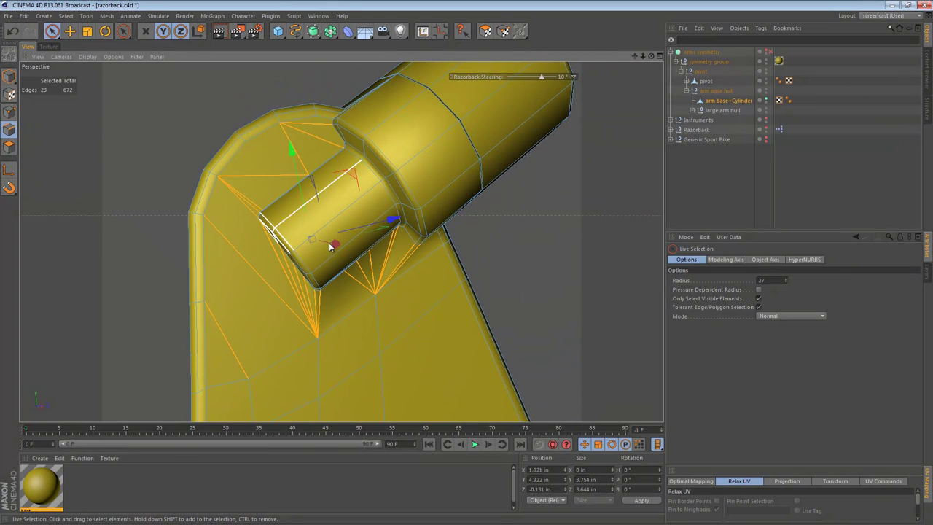
pyautogui.press('Delete')
# Step: Cut a new edge line around the middle of the small cylinder with the Knife in Line mode
pyautogui.keyDown('alt'); pyautogui.moveTo(342, 241); pyautogui.dragTo(361, 261); pyautogui.keyUp('alt')
pyautogui.keyDown('alt'); pyautogui.moveTo(314, 206); pyautogui.dragTo(342, 277); pyautogui.keyUp('alt')
pyautogui.keyDown('alt'); pyautogui.moveTo(326, 184); pyautogui.dragTo(381, 178, button='right'); pyautogui.keyUp('alt')
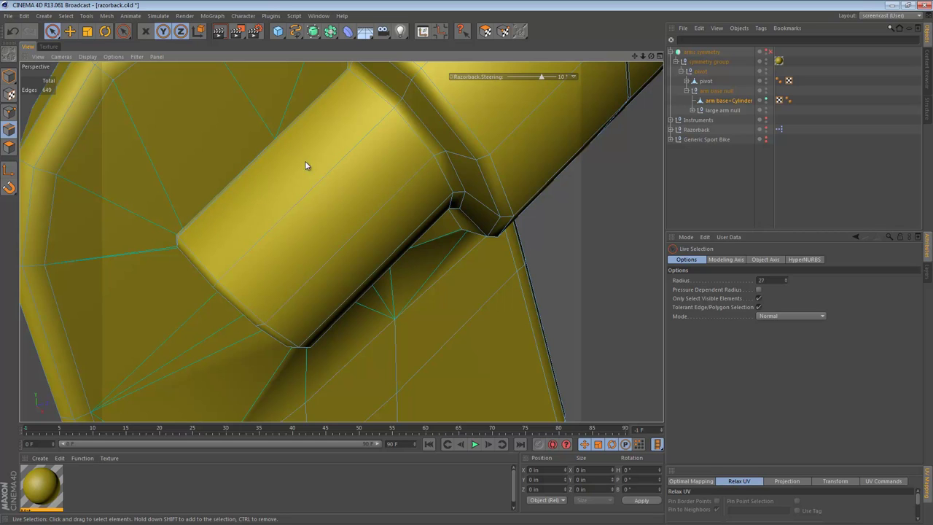
pyautogui.keyDown('alt'); pyautogui.moveTo(260, 190); pyautogui.dragTo(220, 195); pyautogui.keyUp('alt')
pyautogui.press('k')
pyautogui.keyDown('alt'); pyautogui.moveTo(283, 170); pyautogui.dragTo(540, 189); pyautogui.keyUp('alt')
pyautogui.click(705, 290)
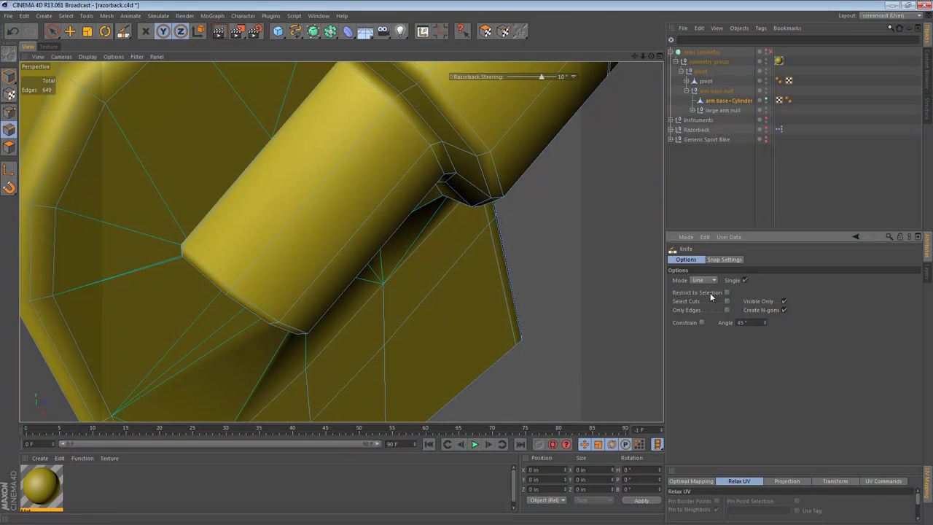
pyautogui.click(785, 301)
pyautogui.keyDown('alt'); pyautogui.moveTo(325, 199); pyautogui.dragTo(343, 204, button='right'); pyautogui.keyUp('alt')
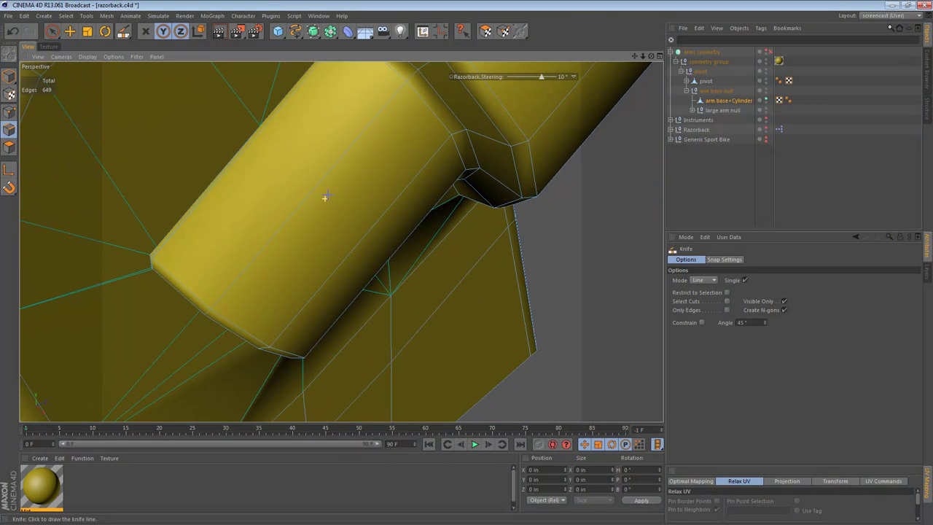
pyautogui.moveTo(263, 129); pyautogui.dragTo(237, 107)
pyautogui.keyDown('alt'); pyautogui.moveTo(340, 242); pyautogui.dragTo(317, 110); pyautogui.keyUp('alt')
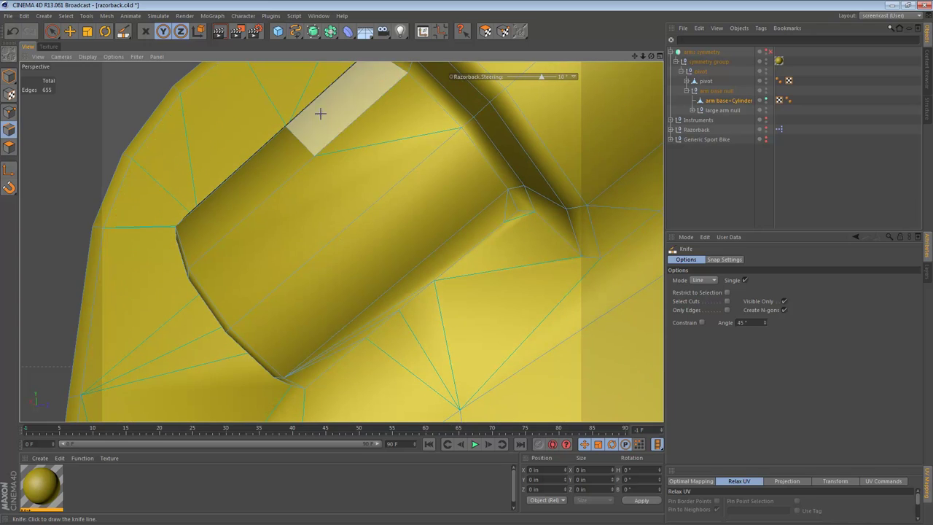
pyautogui.moveTo(314, 156)
pyautogui.mouseDown()
pyautogui.moveTo(337, 194)
pyautogui.moveTo(364, 212)
pyautogui.moveTo(321, 213)
pyautogui.moveTo(392, 240)
pyautogui.moveTo(454, 280)
pyautogui.mouseUp()
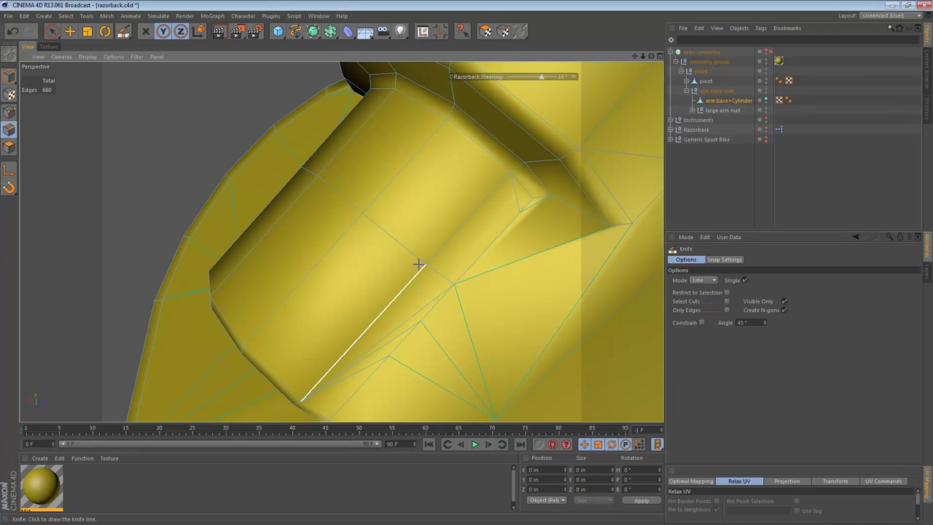
# Step: Weld the end points of the short edge where the cylinder's underside meets the collar
pyautogui.keyDown('alt'); pyautogui.moveTo(533, 198); pyautogui.dragTo(457, 194, button='middle'); pyautogui.keyUp('alt')
pyautogui.keyDown('alt'); pyautogui.moveTo(456, 194); pyautogui.dragTo(493, 194, button='right'); pyautogui.keyUp('alt')
pyautogui.keyDown('alt'); pyautogui.moveTo(439, 208); pyautogui.dragTo(459, 231); pyautogui.keyUp('alt')
pyautogui.press('e')
pyautogui.click(446, 213)
pyautogui.press('m')
pyautogui.press('q')
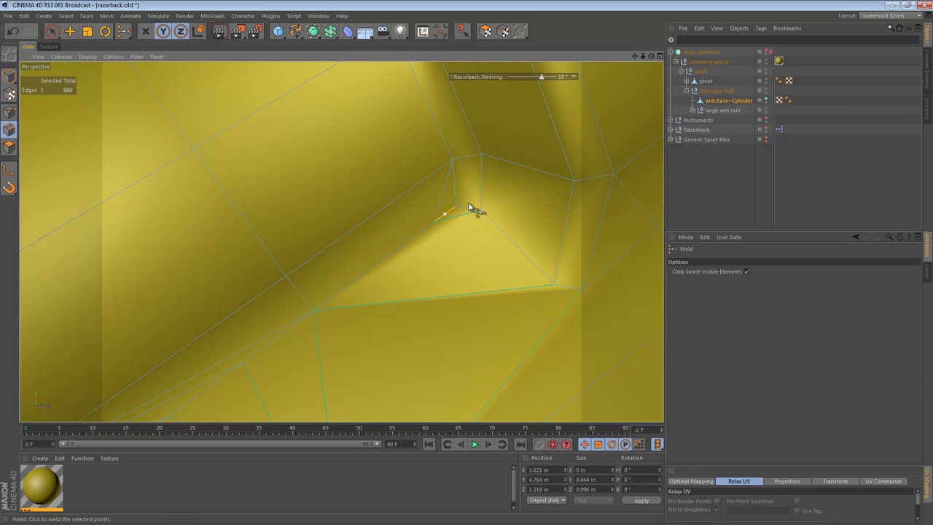
pyautogui.click(456, 210)
# Step: Melt the long thin edge running along the cylinder's underside at the arm base face
pyautogui.keyDown('alt'); pyautogui.moveTo(439, 220); pyautogui.dragTo(375, 239, button='right'); pyautogui.keyUp('alt')
pyautogui.keyDown('alt'); pyautogui.moveTo(342, 241); pyautogui.dragTo(382, 181); pyautogui.keyUp('alt')
pyautogui.keyDown('alt'); pyautogui.moveTo(455, 222); pyautogui.dragTo(504, 216, button='right'); pyautogui.keyUp('alt')
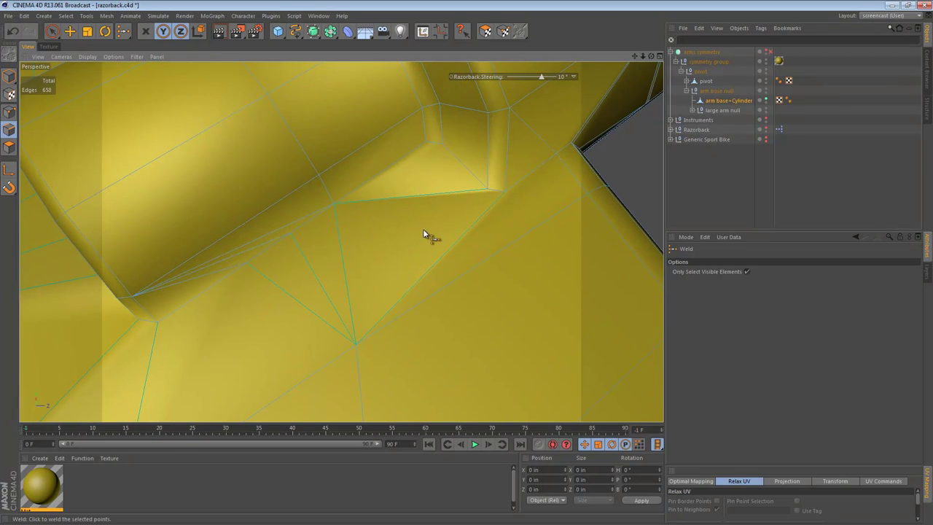
pyautogui.keyDown('alt'); pyautogui.moveTo(417, 233); pyautogui.dragTo(561, 149, button='middle'); pyautogui.keyUp('alt')
pyautogui.press('e')
pyautogui.click(397, 157)
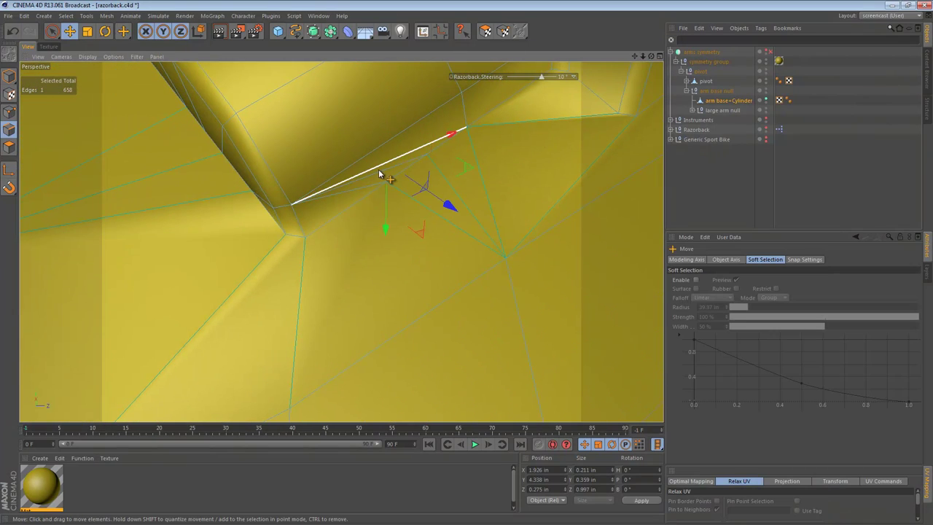
pyautogui.press('u')
pyautogui.press('z')
# Step: Weld the three points below the middle of the cylinder into the one nearest the collar, and switch to edge editing
pyautogui.keyDown('alt'); pyautogui.moveTo(419, 183); pyautogui.dragTo(288, 233, button='middle'); pyautogui.keyUp('alt')
pyautogui.scroll(-3, 348, 182)
pyautogui.click(9, 112)
pyautogui.press('space')
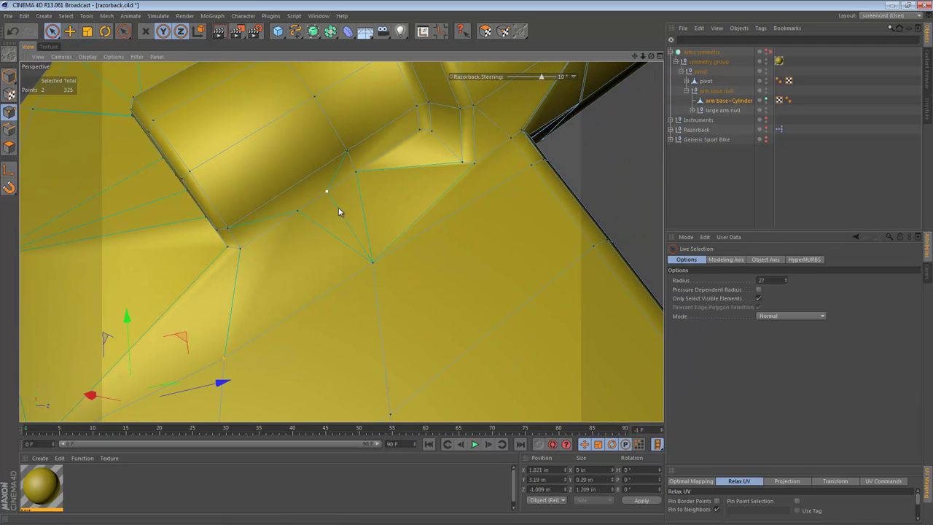
pyautogui.press('m')
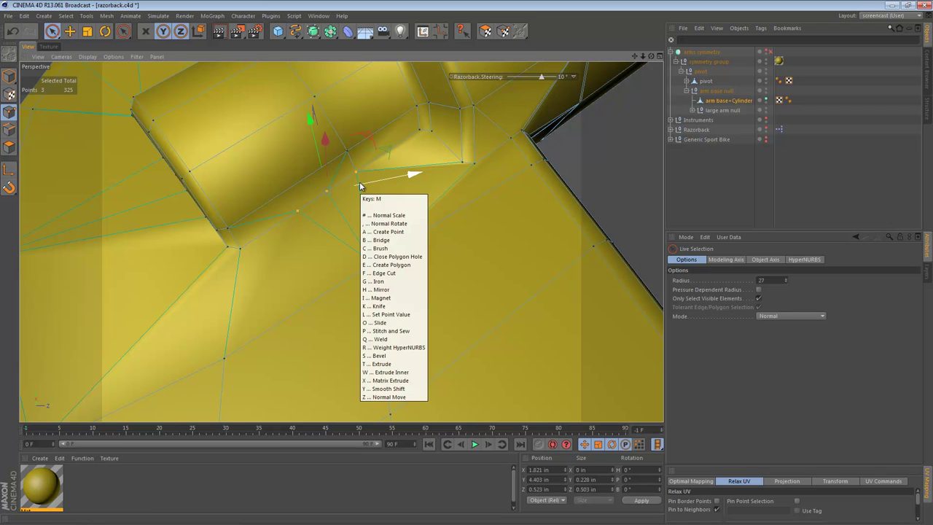
pyautogui.press('q')
pyautogui.click(356, 172)
pyautogui.keyDown('alt'); pyautogui.moveTo(355, 195); pyautogui.dragTo(440, 197); pyautogui.keyUp('alt')
pyautogui.keyDown('alt'); pyautogui.moveTo(339, 125); pyautogui.dragTo(342, 241, button='middle'); pyautogui.keyUp('alt')
pyautogui.keyDown('alt'); pyautogui.moveTo(341, 242); pyautogui.dragTo(425, 229); pyautogui.keyUp('alt')
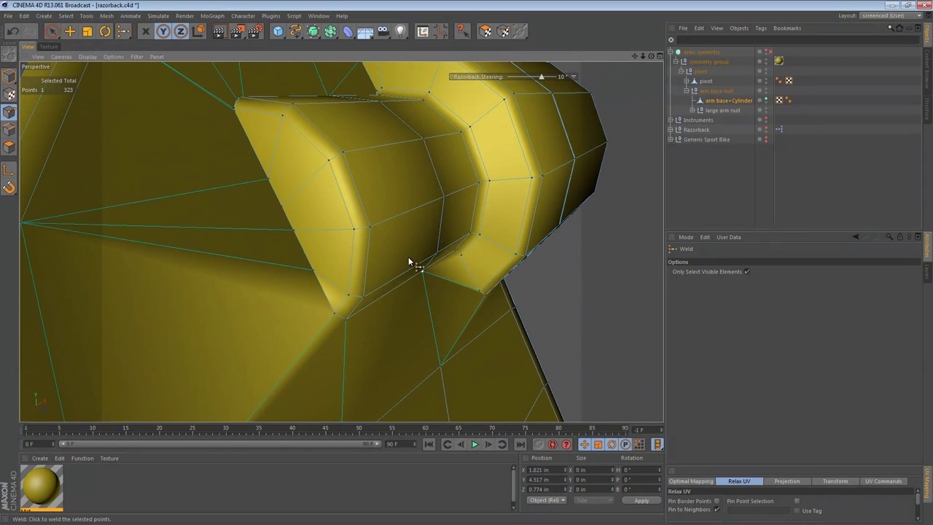
pyautogui.click(8, 130)
pyautogui.press('e')
pyautogui.moveTo(323, 230); pyautogui.dragTo(334, 266)
pyautogui.hotkey('ctrl', 'z')
# Step: Select the four short edges across the cylinder's end face and melt them
pyautogui.press('space')
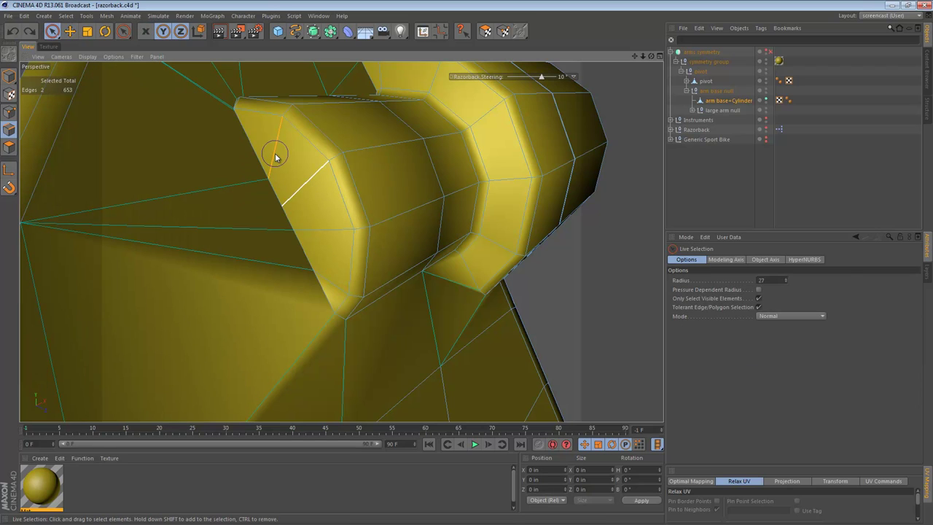
pyautogui.moveTo(329, 267); pyautogui.dragTo(327, 265)
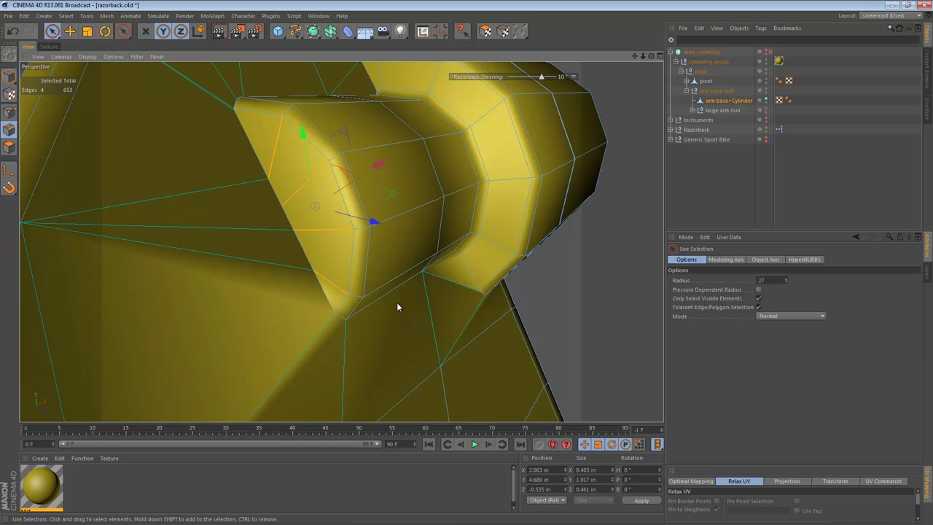
pyautogui.press('u')
pyautogui.press('z')
# Step: Weld the three nearly coincident points at the upper corner of the cylinder's end face in point mode
pyautogui.moveTo(333, 167)
pyautogui.keyDown('alt'); pyautogui.mouseDown()
pyautogui.moveTo(342, 268)
pyautogui.moveTo(367, 195)
pyautogui.moveTo(357, 199)
pyautogui.mouseUp(); pyautogui.keyUp('alt')
pyautogui.click(9, 112)
pyautogui.keyDown('alt'); pyautogui.moveTo(357, 198); pyautogui.dragTo(382, 231, button='middle'); pyautogui.keyUp('alt')
pyautogui.keyDown('alt'); pyautogui.moveTo(341, 242); pyautogui.dragTo(341, 191); pyautogui.keyUp('alt')
pyautogui.keyDown('alt'); pyautogui.moveTo(341, 191); pyautogui.dragTo(362, 235, button='middle'); pyautogui.keyUp('alt')
pyautogui.keyDown('alt'); pyautogui.moveTo(276, 116); pyautogui.dragTo(334, 126, button='right'); pyautogui.keyUp('alt')
pyautogui.click(275, 145)
pyautogui.press('m')
pyautogui.press('q')
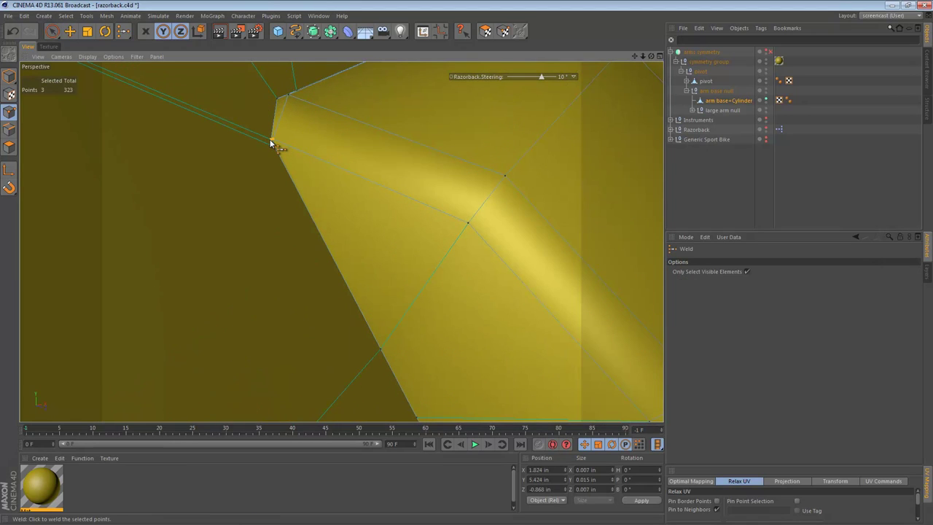
# Step: Weld the two close points on the collar's rim where it meets the arm base face
pyautogui.keyDown('alt'); pyautogui.moveTo(306, 134); pyautogui.dragTo(323, 243, button='middle'); pyautogui.keyUp('alt')
pyautogui.keyDown('alt'); pyautogui.moveTo(309, 202); pyautogui.dragTo(366, 258); pyautogui.keyUp('alt')
pyautogui.keyDown('alt'); pyautogui.moveTo(389, 177); pyautogui.dragTo(331, 323, button='middle'); pyautogui.keyUp('alt')
pyautogui.keyDown('alt'); pyautogui.moveTo(330, 327); pyautogui.dragTo(366, 232); pyautogui.keyUp('alt')
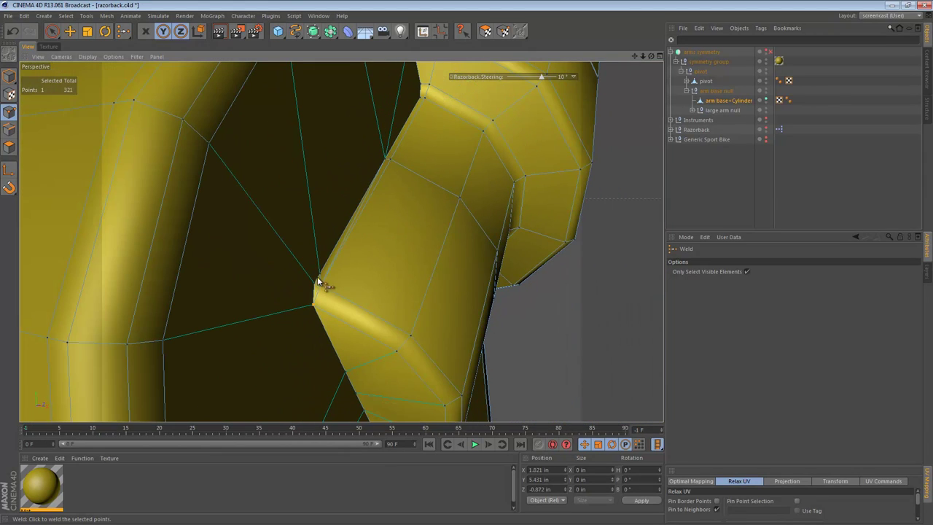
pyautogui.keyDown('alt'); pyautogui.moveTo(488, 273); pyautogui.dragTo(295, 175); pyautogui.keyUp('alt')
pyautogui.keyDown('alt'); pyautogui.moveTo(502, 295); pyautogui.dragTo(421, 248); pyautogui.keyUp('alt')
pyautogui.press('space')
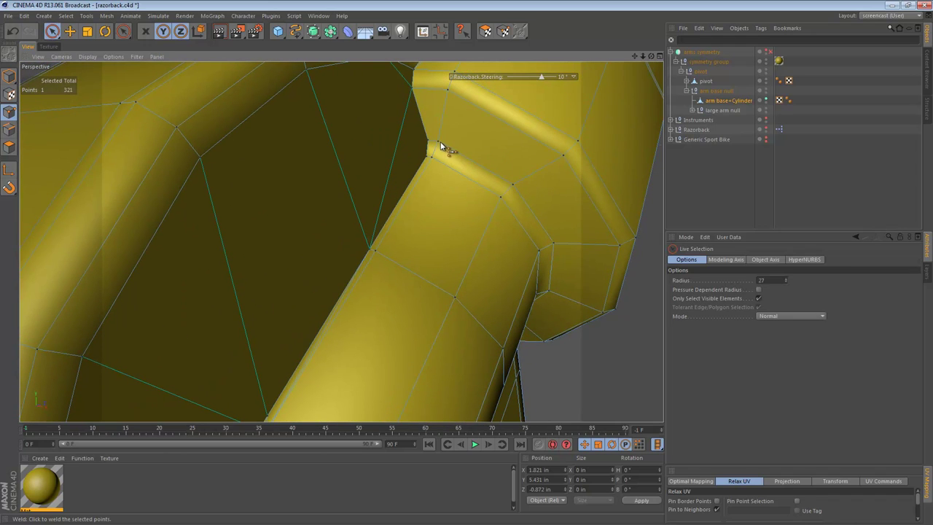
pyautogui.click(433, 144)
pyautogui.press('space')
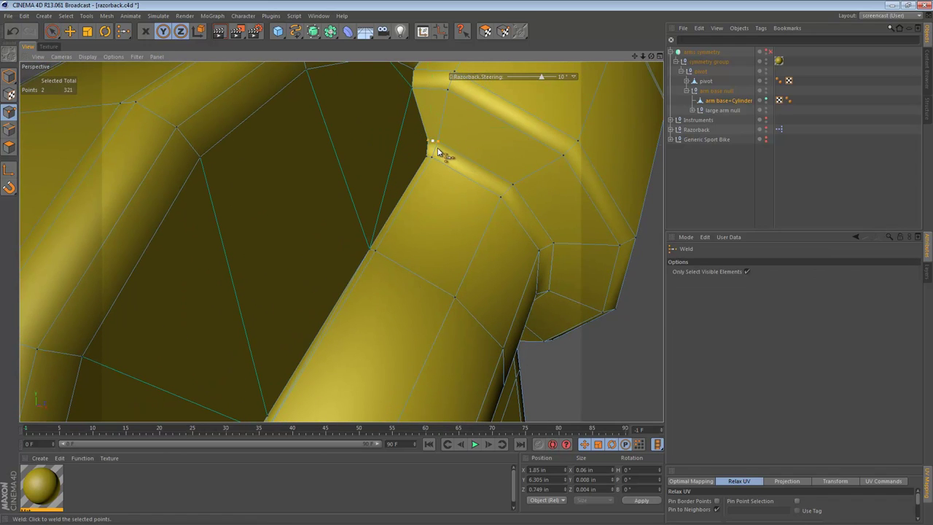
pyautogui.keyDown('alt'); pyautogui.moveTo(445, 183); pyautogui.dragTo(475, 142, button='middle'); pyautogui.keyUp('alt')
pyautogui.keyDown('alt'); pyautogui.moveTo(476, 141); pyautogui.dragTo(469, 145); pyautogui.keyUp('alt')
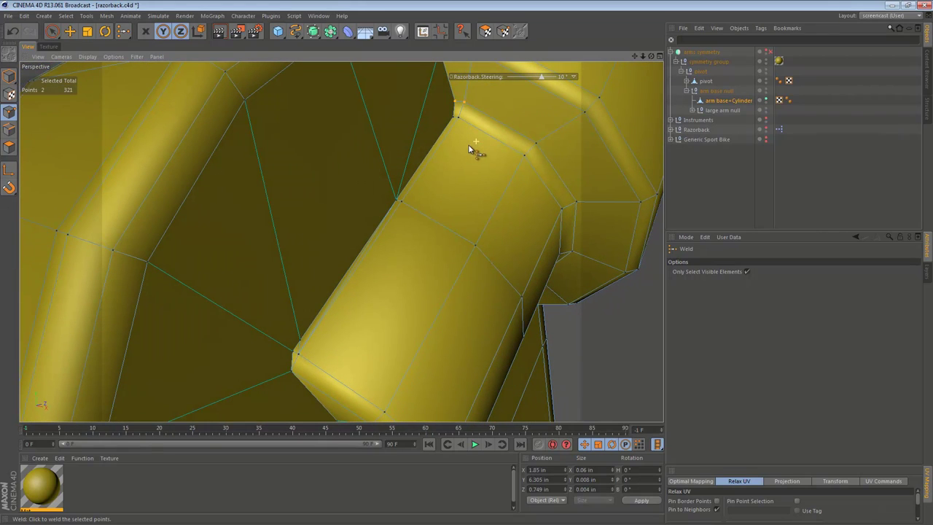
pyautogui.press('space')
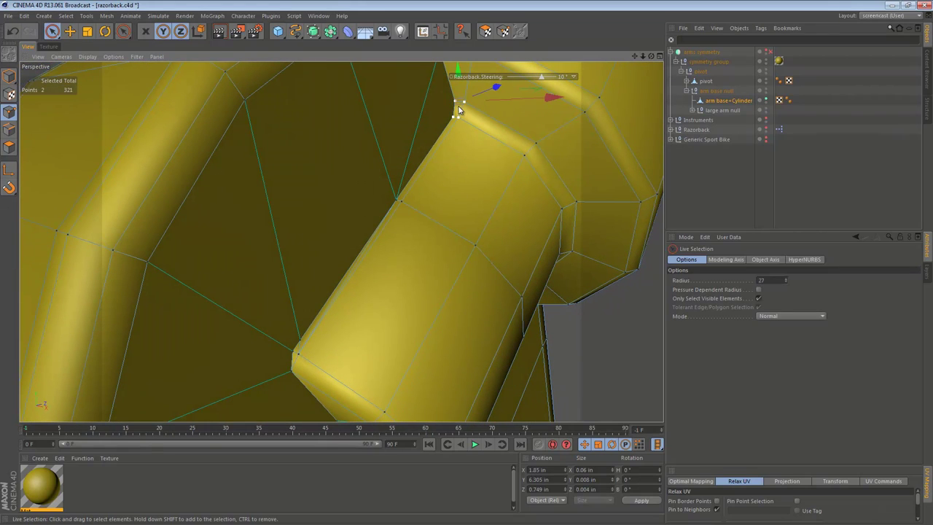
pyautogui.press('m')
pyautogui.press('q')
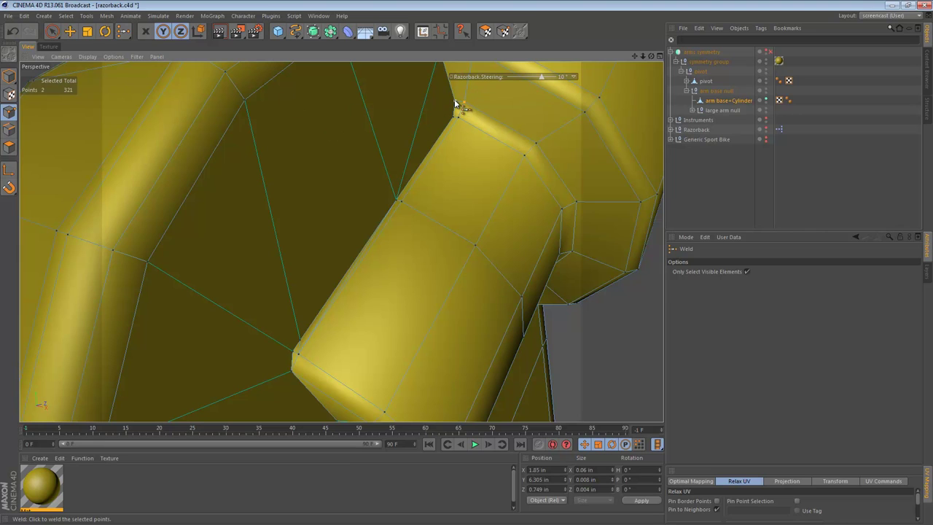
# Step: Weld the next pair of close points, where the cylinder's upper side joins the collar at the base face
pyautogui.press('space')
pyautogui.click(457, 118)
pyautogui.press('m')
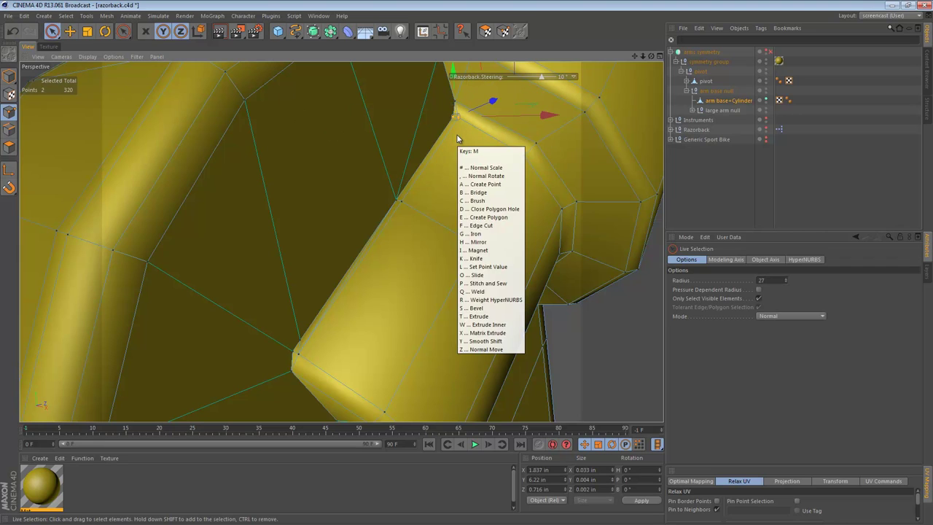
pyautogui.press('q')
pyautogui.click(453, 119)
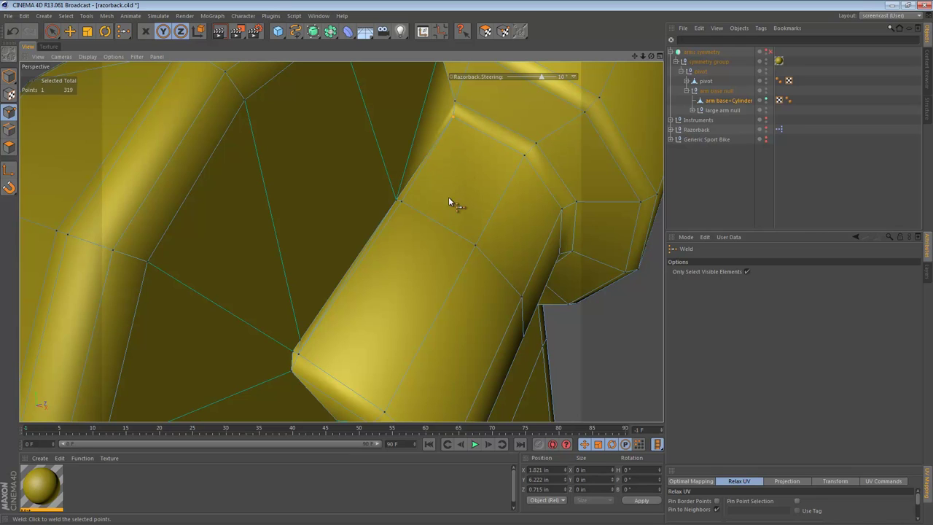
# Step: Weld the doubled points halfway along the cylinder's upper side, and the three close points at its end corner
pyautogui.press('space')
pyautogui.press('space')
pyautogui.click(395, 200)
pyautogui.press('space')
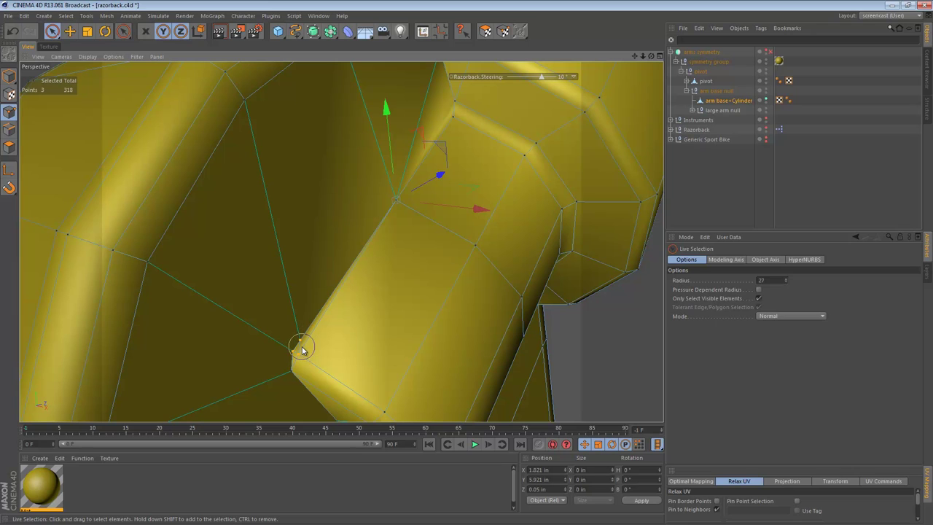
pyautogui.press('space')
pyautogui.click(292, 355)
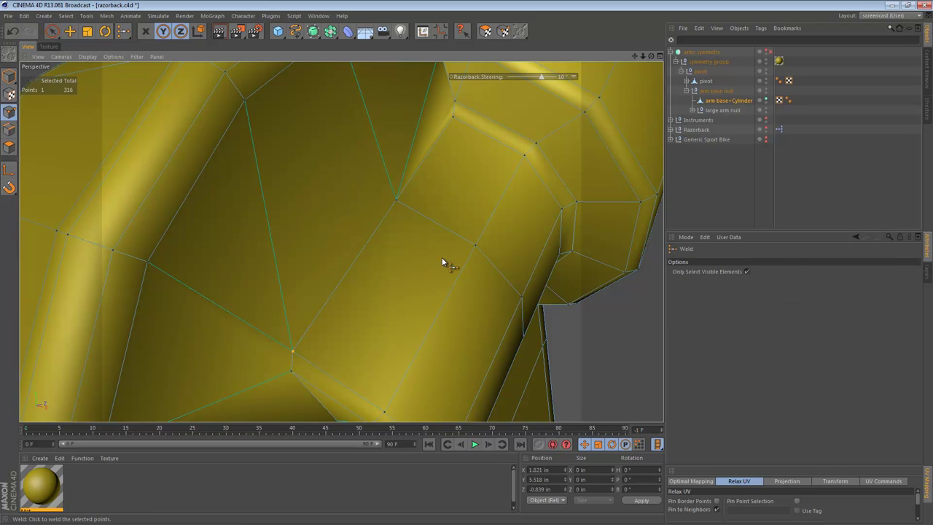
# Step: Knife a straight cut across the cylinder's end face from its lower corner point to its upper rim point
pyautogui.scroll(-4, 439, 259)
pyautogui.keyDown('alt'); pyautogui.moveTo(436, 264); pyautogui.dragTo(322, 202); pyautogui.keyUp('alt')
pyautogui.keyDown('alt'); pyautogui.moveTo(395, 277); pyautogui.dragTo(479, 286); pyautogui.keyUp('alt')
pyautogui.keyDown('alt'); pyautogui.moveTo(442, 287); pyautogui.dragTo(438, 131, button='middle'); pyautogui.keyUp('alt')
pyautogui.keyDown('alt'); pyautogui.moveTo(325, 190); pyautogui.dragTo(358, 194, button='right'); pyautogui.keyUp('alt')
pyautogui.keyDown('alt'); pyautogui.moveTo(400, 248); pyautogui.dragTo(382, 194); pyautogui.keyUp('alt')
pyautogui.keyDown('alt'); pyautogui.moveTo(404, 185); pyautogui.dragTo(450, 204); pyautogui.keyUp('alt')
pyautogui.click(3, 131)
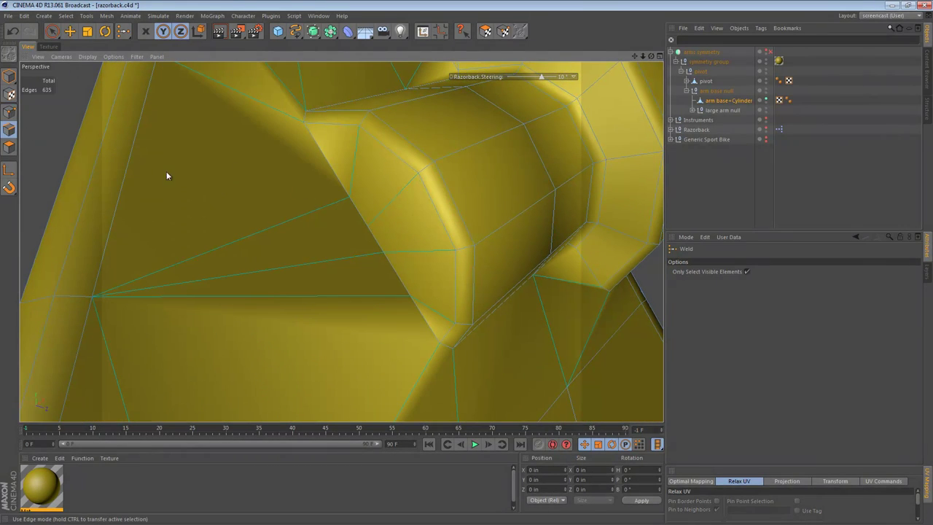
pyautogui.click(4, 113)
pyautogui.press('space')
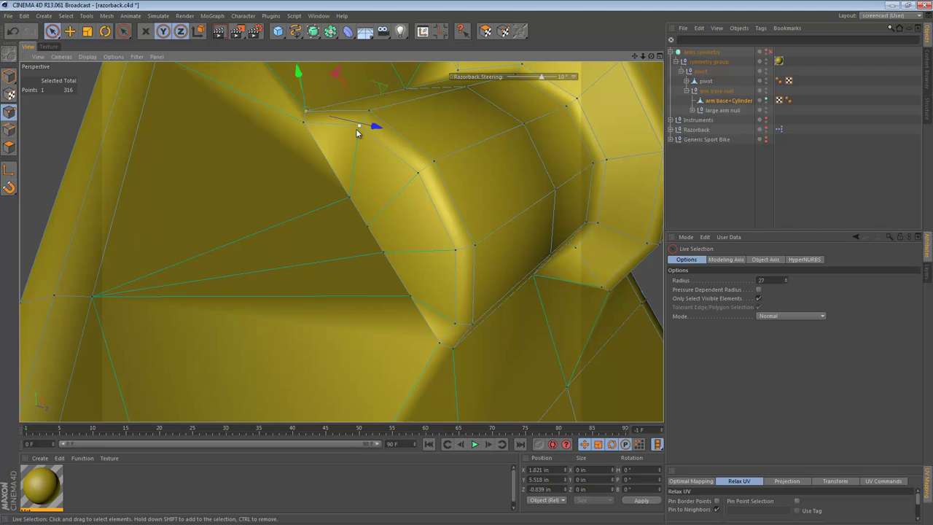
pyautogui.press('k')
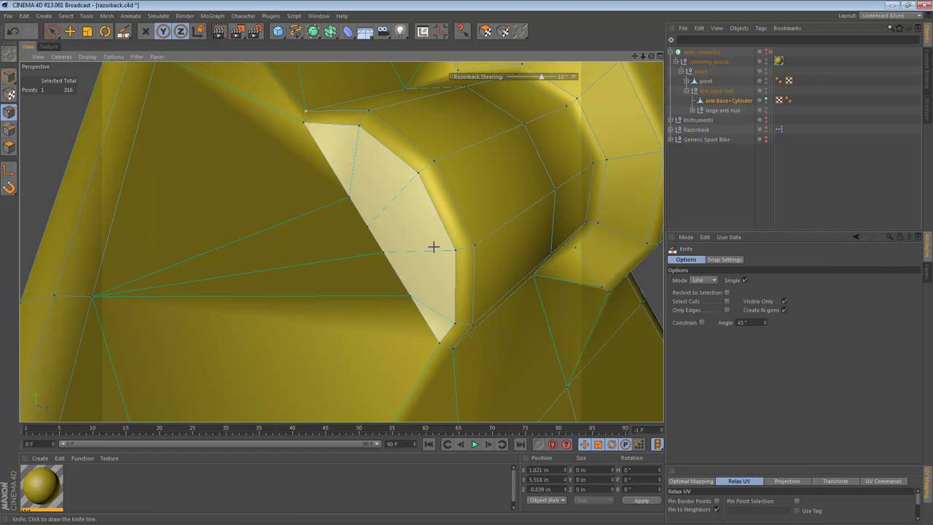
pyautogui.click(454, 324)
pyautogui.click(359, 125)
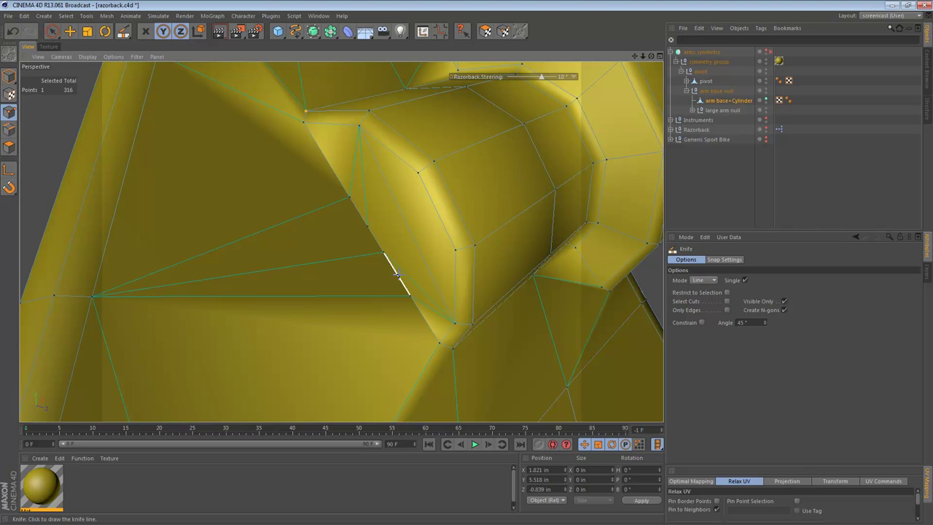
pyautogui.press('space')
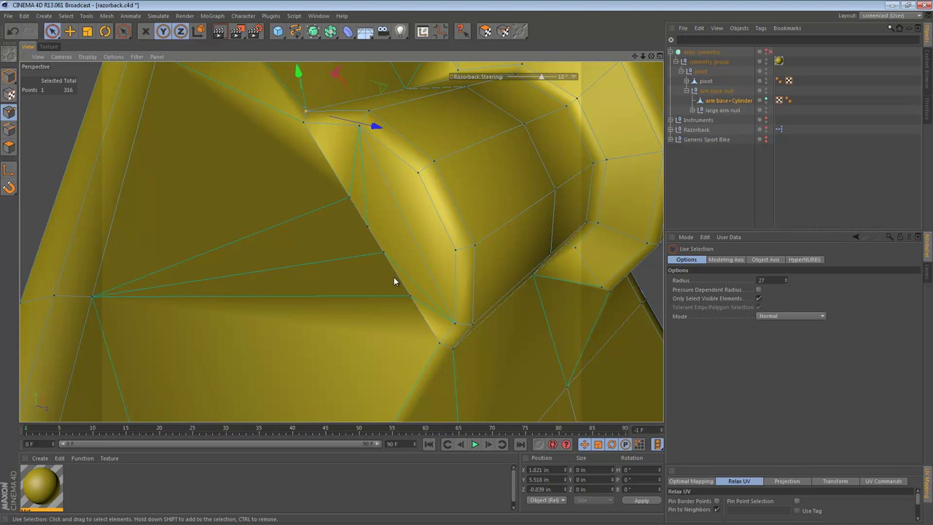
# Step: Weld the four points along the line where the cylinder's end meets the arm base face into that line's upper corner point
pyautogui.moveTo(412, 299); pyautogui.dragTo(318, 154)
pyautogui.moveTo(376, 232); pyautogui.dragTo(375, 231)
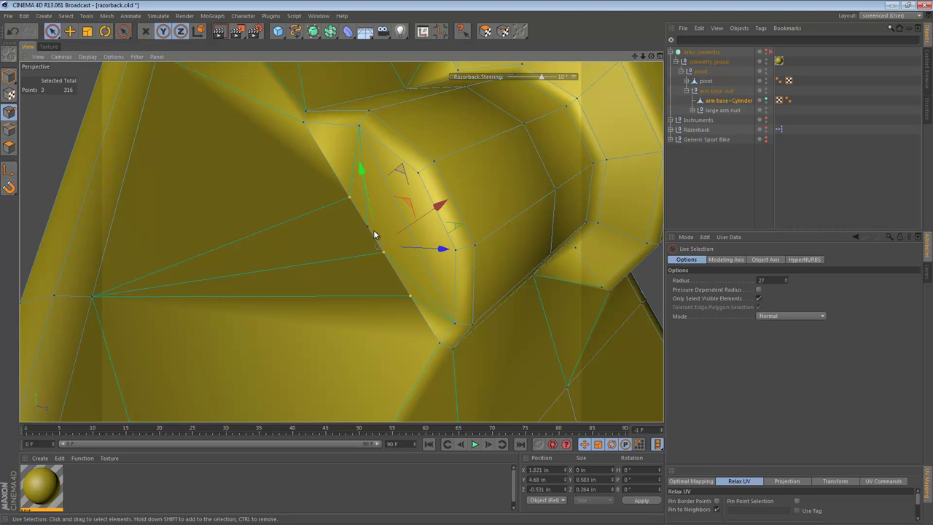
pyautogui.press('e')
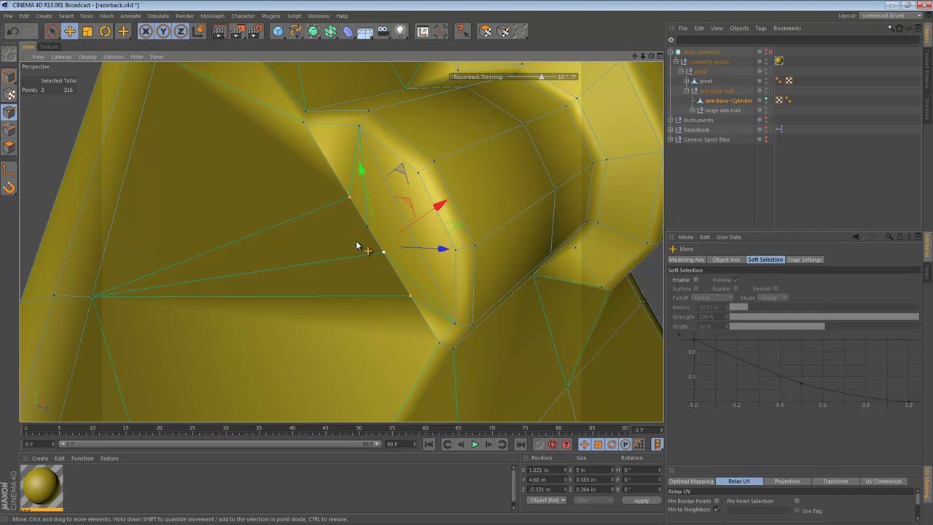
pyautogui.keyDown('shift'); pyautogui.click(304, 123); pyautogui.keyUp('shift')
pyautogui.press('m')
pyautogui.press('q')
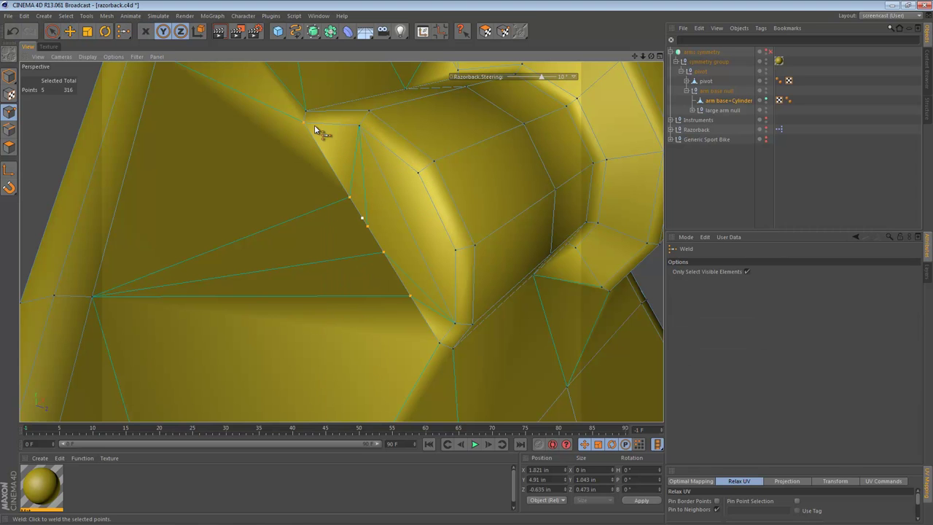
pyautogui.click(304, 123)
# Step: Try to knife a line down the arm base face beside the cylinder's end and connect it sideways to the neighbouring points
pyautogui.keyDown('alt'); pyautogui.moveTo(388, 225); pyautogui.dragTo(333, 272); pyautogui.keyUp('alt')
pyautogui.keyDown('alt'); pyautogui.moveTo(456, 237); pyautogui.dragTo(405, 255, button='right'); pyautogui.keyUp('alt')
pyautogui.keyDown('alt'); pyautogui.moveTo(435, 261); pyautogui.dragTo(387, 161, button='middle'); pyautogui.keyUp('alt')
pyautogui.keyDown('alt'); pyautogui.moveTo(417, 192); pyautogui.dragTo(410, 163); pyautogui.keyUp('alt')
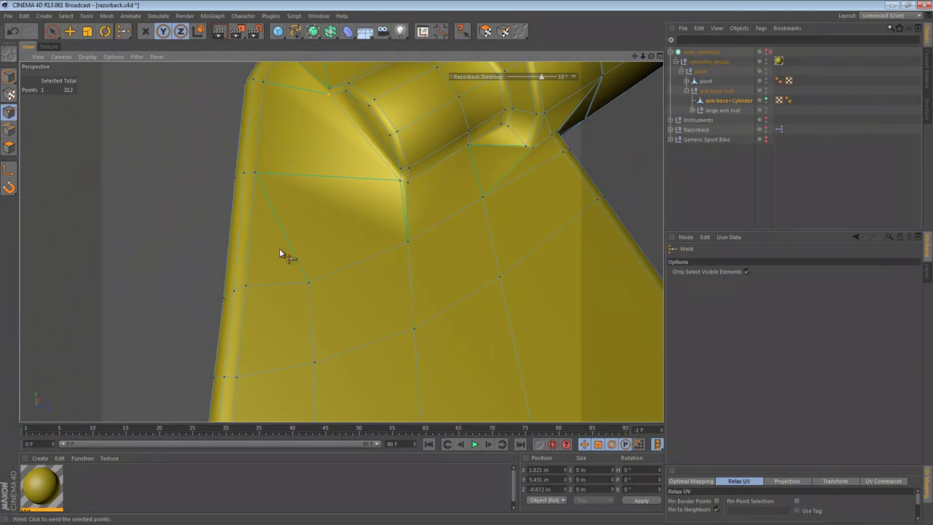
pyautogui.press('k')
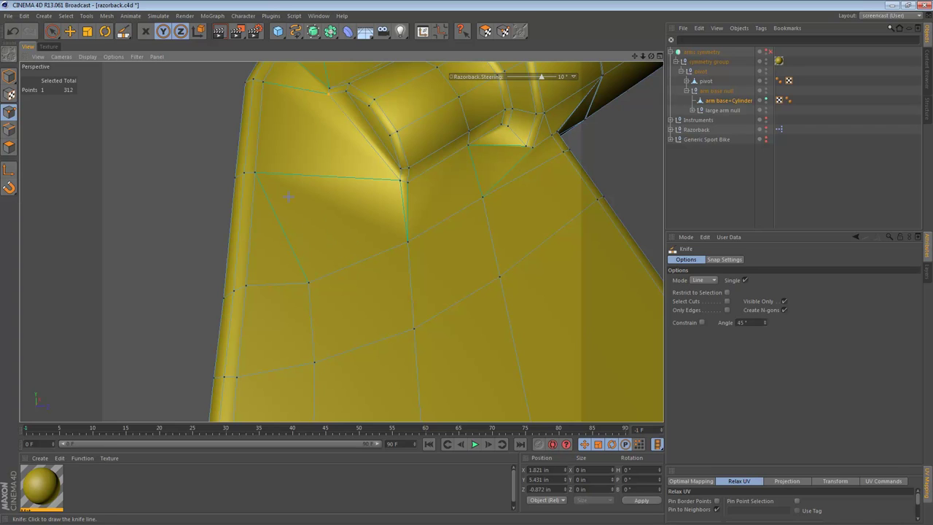
pyautogui.moveTo(407, 241)
pyautogui.mouseDown()
pyautogui.moveTo(309, 280)
pyautogui.moveTo(312, 231)
pyautogui.mouseUp()
pyautogui.moveTo(318, 95); pyautogui.dragTo(328, 93)
pyautogui.moveTo(255, 173); pyautogui.dragTo(319, 179)
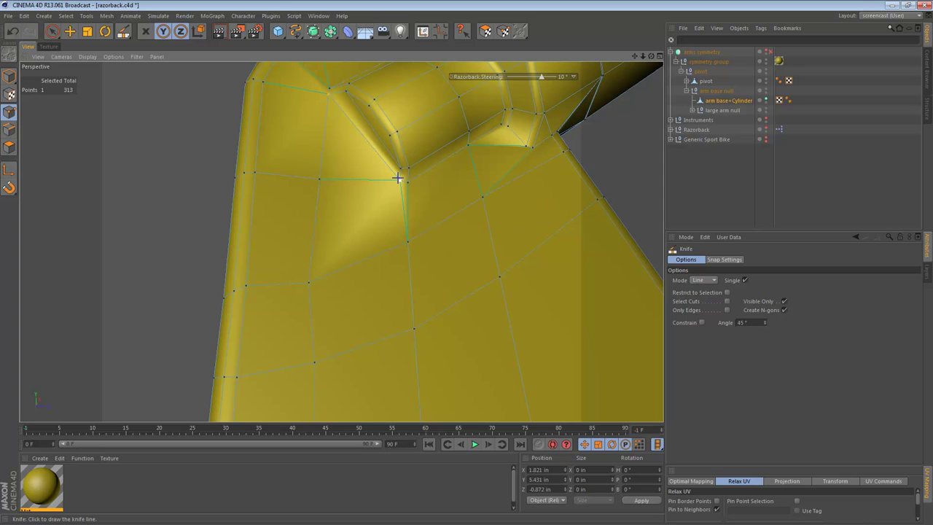
pyautogui.moveTo(400, 180); pyautogui.dragTo(308, 283)
# Step: Try to slide the new crossing point of the cuts along its edge, with a slide value of 16.1 %
pyautogui.press('space')
pyautogui.press('m')
pyautogui.press('o')
pyautogui.moveTo(292, 178)
pyautogui.mouseDown()
pyautogui.moveTo(324, 245)
pyautogui.moveTo(308, 280)
pyautogui.moveTo(309, 266)
pyautogui.moveTo(325, 268)
pyautogui.moveTo(304, 263)
pyautogui.moveTo(329, 260)
pyautogui.moveTo(331, 269)
pyautogui.mouseUp()
pyautogui.moveTo(292, 178)
pyautogui.mouseDown()
pyautogui.moveTo(297, 187)
pyautogui.moveTo(302, 176)
pyautogui.mouseUp()
pyautogui.keyDown('alt'); pyautogui.moveTo(406, 180); pyautogui.dragTo(414, 251); pyautogui.keyUp('alt')
pyautogui.keyDown('alt'); pyautogui.moveTo(342, 241); pyautogui.dragTo(499, 180); pyautogui.keyUp('alt')
pyautogui.moveTo(392, 255)
pyautogui.mouseDown()
pyautogui.moveTo(415, 276)
pyautogui.moveTo(395, 273)
pyautogui.moveTo(354, 217)
pyautogui.moveTo(342, 217)
pyautogui.mouseUp()
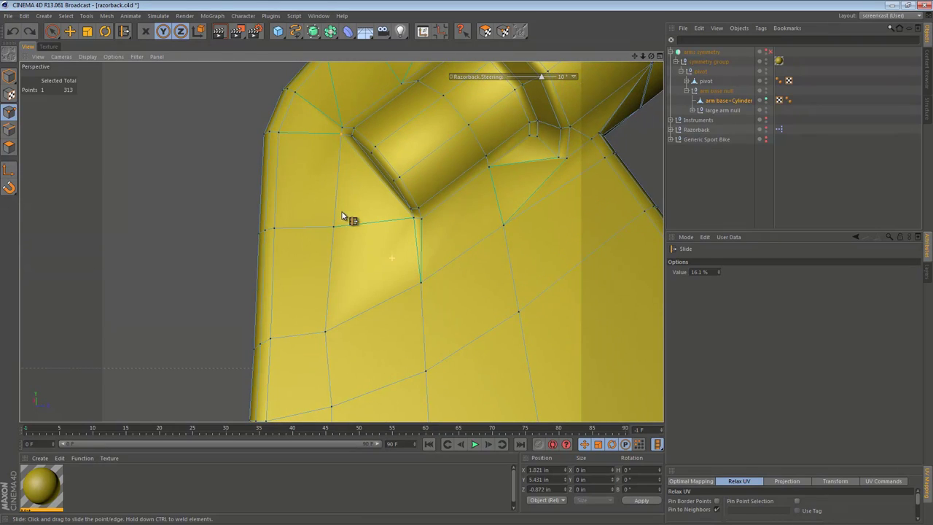
# Step: Undo the slide and the knife cuts made beside the cylinder's end
pyautogui.hotkey('ctrl', 'z')
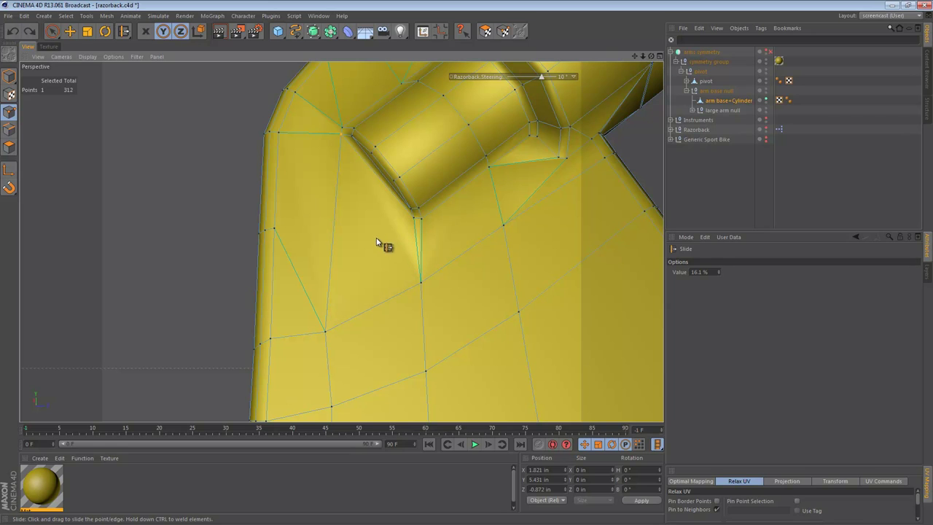
pyautogui.keyDown('alt'); pyautogui.moveTo(332, 259); pyautogui.dragTo(370, 248); pyautogui.keyUp('alt')
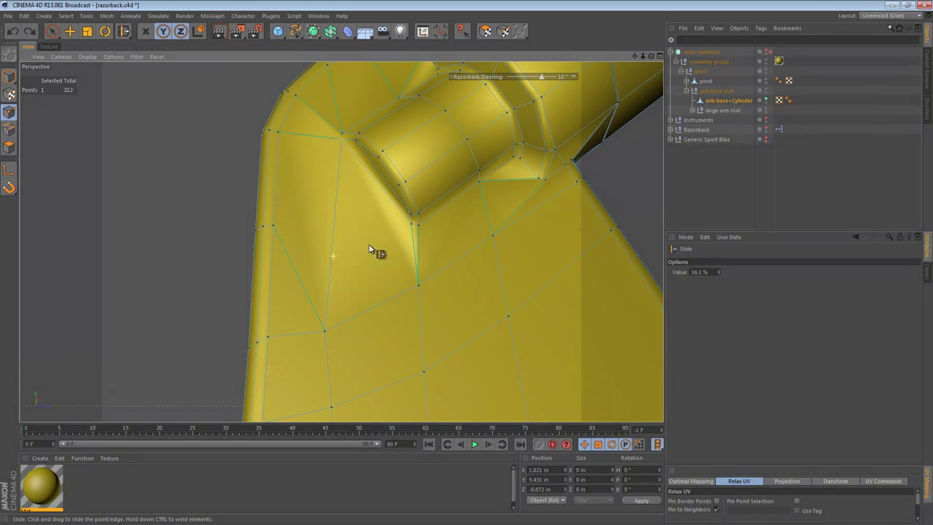
pyautogui.hotkey('ctrl', 'z')
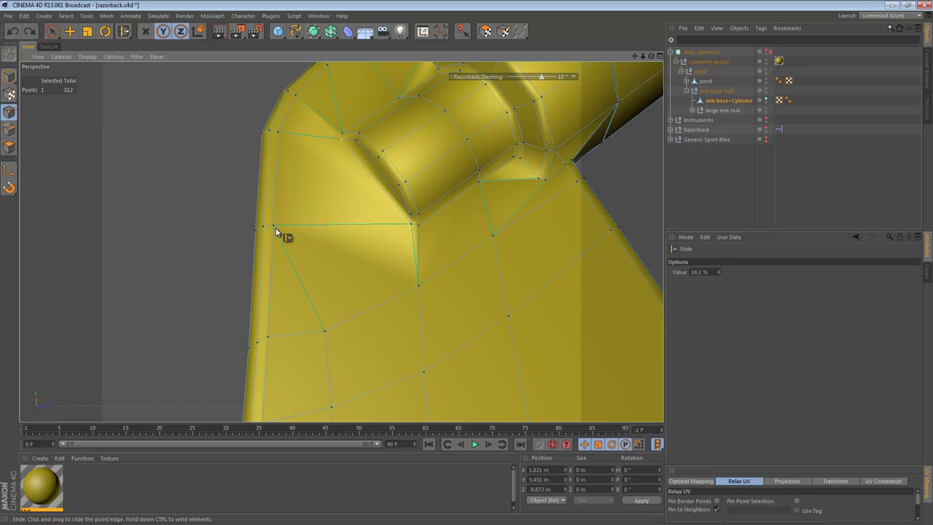
# Step: Knife from the bevel's inner point across to the cylinder's lower corner, and diagonally from that corner to the grid point below
pyautogui.press('k')
pyautogui.moveTo(285, 226); pyautogui.dragTo(410, 226)
pyautogui.moveTo(324, 329); pyautogui.dragTo(416, 285)
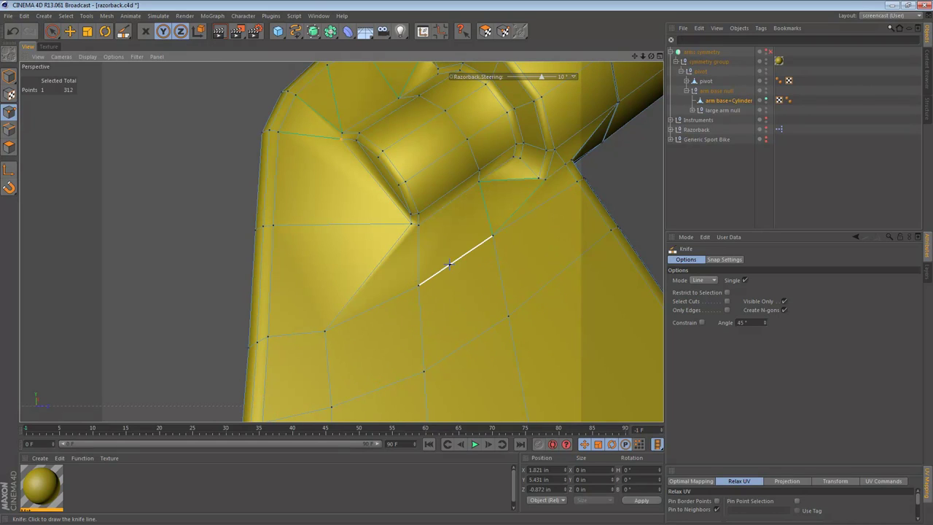
# Step: Melt the newly cut edges that meet at the cylinder's lower corner on the arm base face
pyautogui.keyDown('alt'); pyautogui.moveTo(502, 207); pyautogui.dragTo(434, 286); pyautogui.keyUp('alt')
pyautogui.keyDown('alt'); pyautogui.moveTo(494, 212); pyautogui.dragTo(550, 204, button='right'); pyautogui.keyUp('alt')
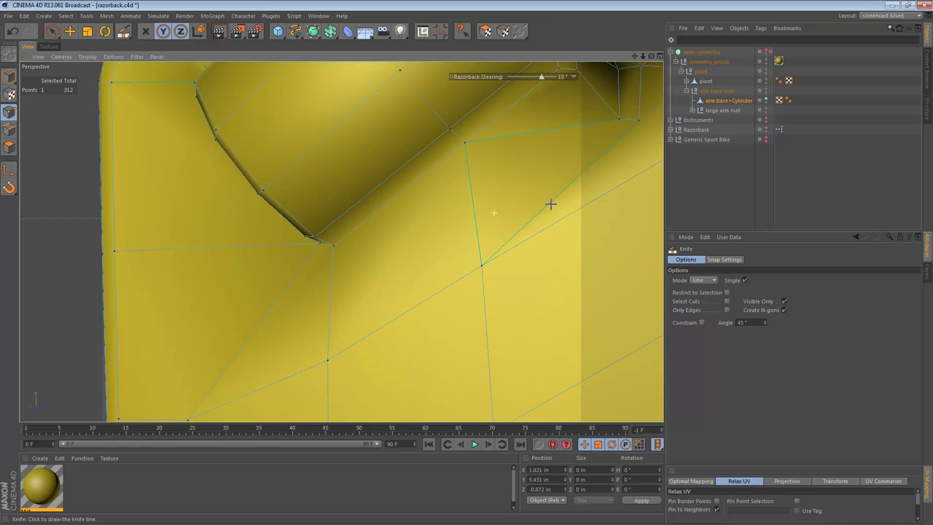
pyautogui.scroll(-6, 450, 265)
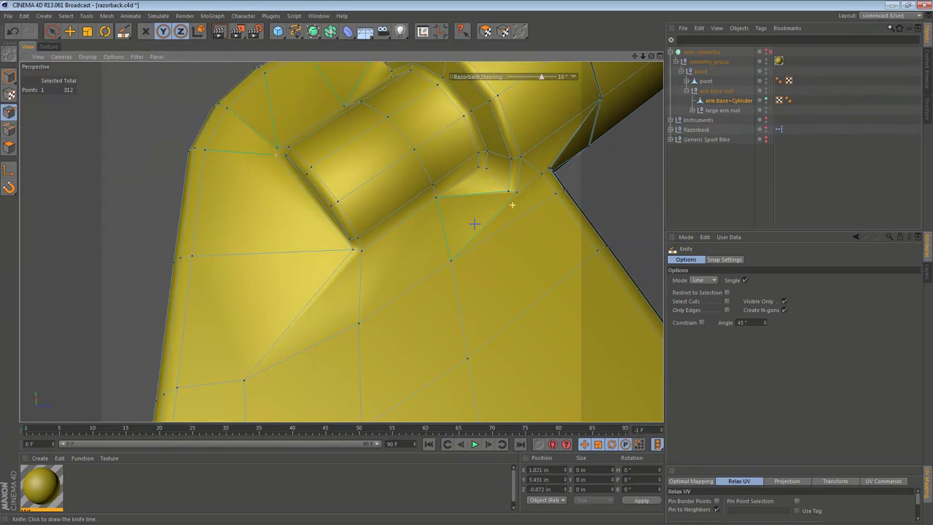
pyautogui.keyDown('alt'); pyautogui.moveTo(475, 224); pyautogui.dragTo(462, 228, button='right'); pyautogui.keyUp('alt')
pyautogui.keyDown('alt'); pyautogui.moveTo(342, 241); pyautogui.dragTo(426, 228); pyautogui.keyUp('alt')
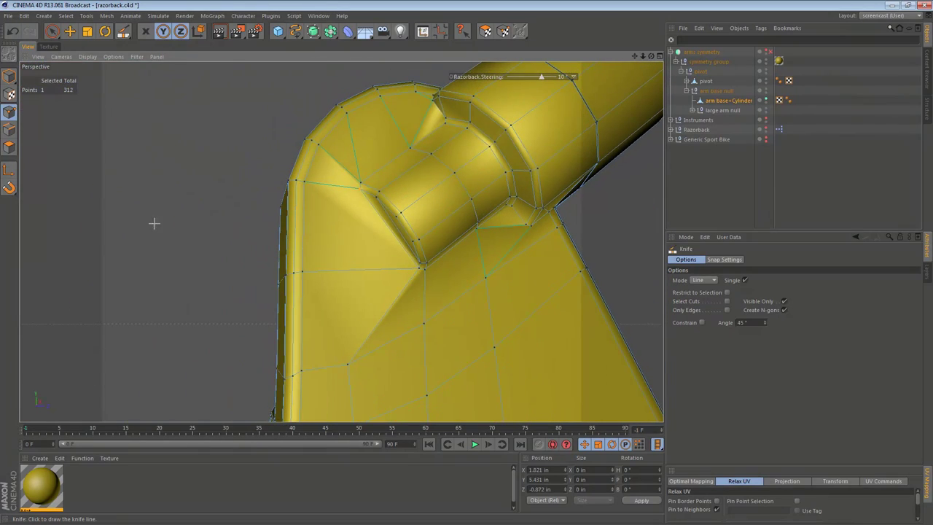
pyautogui.click(7, 128)
pyautogui.press('space')
pyautogui.click(410, 282)
pyautogui.moveTo(406, 295); pyautogui.dragTo(401, 297)
pyautogui.press('u')
pyautogui.press('z')
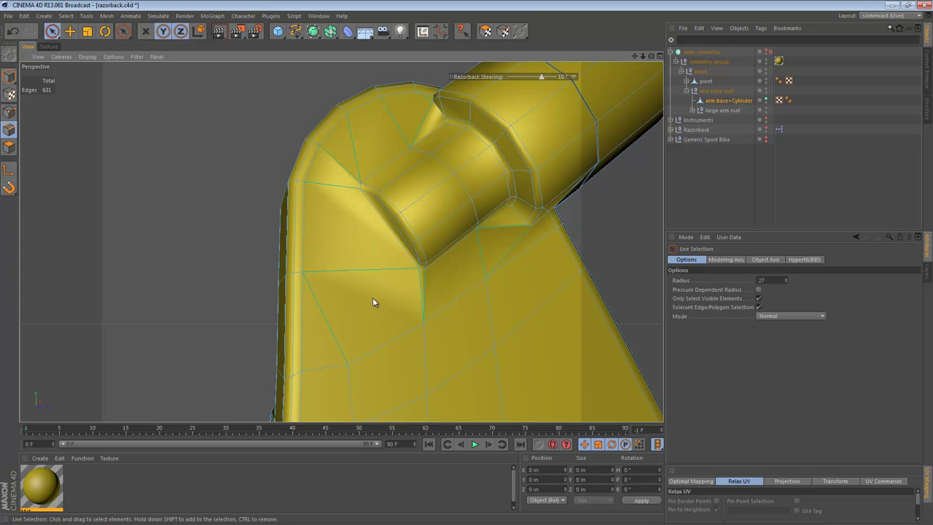
# Step: Delete the stray edges where the large collar meets the arm base's rounded top
pyautogui.keyDown('alt'); pyautogui.moveTo(433, 269); pyautogui.dragTo(414, 202); pyautogui.keyUp('alt')
pyautogui.keyDown('alt'); pyautogui.moveTo(341, 242); pyautogui.dragTo(432, 215); pyautogui.keyUp('alt')
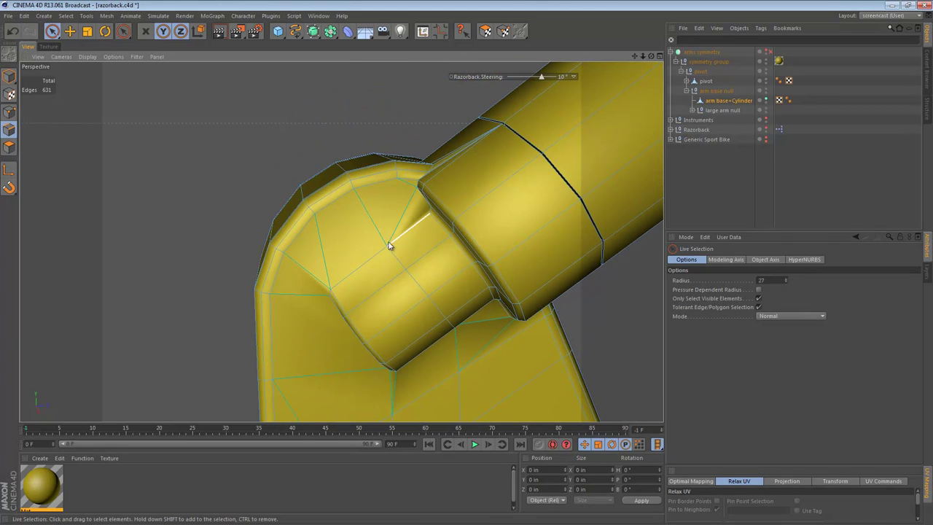
pyautogui.keyDown('alt'); pyautogui.moveTo(483, 181); pyautogui.dragTo(417, 158, button='right'); pyautogui.keyUp('alt')
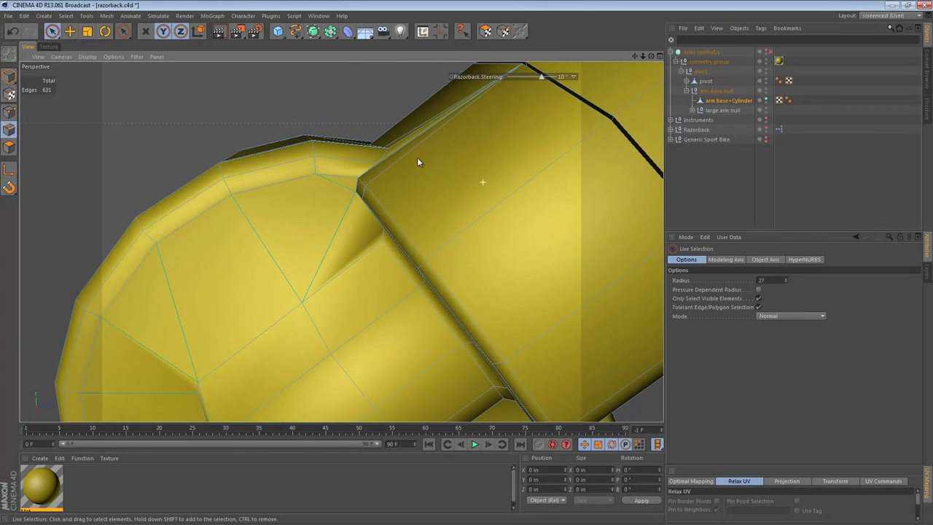
pyautogui.keyDown('alt'); pyautogui.moveTo(543, 182); pyautogui.dragTo(429, 159); pyautogui.keyUp('alt')
pyautogui.keyDown('alt'); pyautogui.moveTo(429, 159); pyautogui.dragTo(492, 158, button='right'); pyautogui.keyUp('alt')
pyautogui.press('space')
pyautogui.press('space')
pyautogui.moveTo(452, 172)
pyautogui.mouseDown()
pyautogui.moveTo(455, 125)
pyautogui.moveTo(452, 225)
pyautogui.mouseUp()
pyautogui.press('Delete')
# Step: Delete the leftover stray edge beside the collar's rim, near its junction with the arm base's bevel
pyautogui.press('e')
pyautogui.click(453, 225)
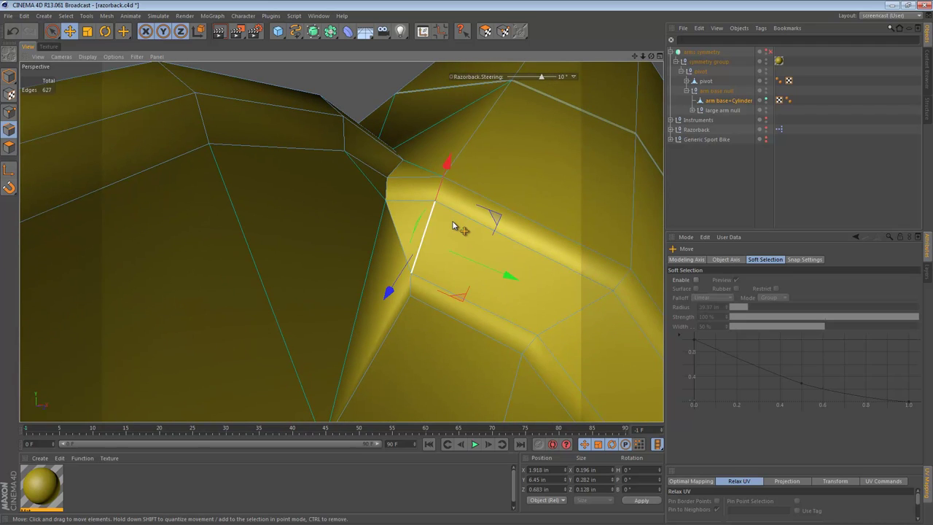
pyautogui.press('Delete')
pyautogui.keyDown('alt'); pyautogui.moveTo(453, 225); pyautogui.dragTo(453, 225, button='right'); pyautogui.keyUp('alt')
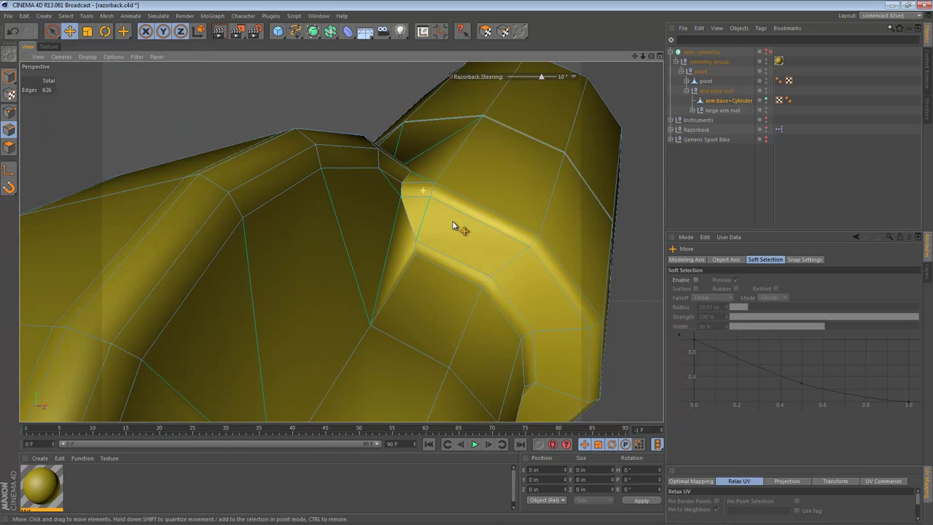
pyautogui.moveTo(392, 172); pyautogui.dragTo(413, 206)
pyautogui.hotkey('ctrl', 'z')
pyautogui.hotkey('ctrl', 's')
# Step: Weld the short edge on the arm base's top, where the large cylinder joins, into one point at its middle
pyautogui.keyDown('alt'); pyautogui.moveTo(453, 226); pyautogui.dragTo(453, 226); pyautogui.keyUp('alt')
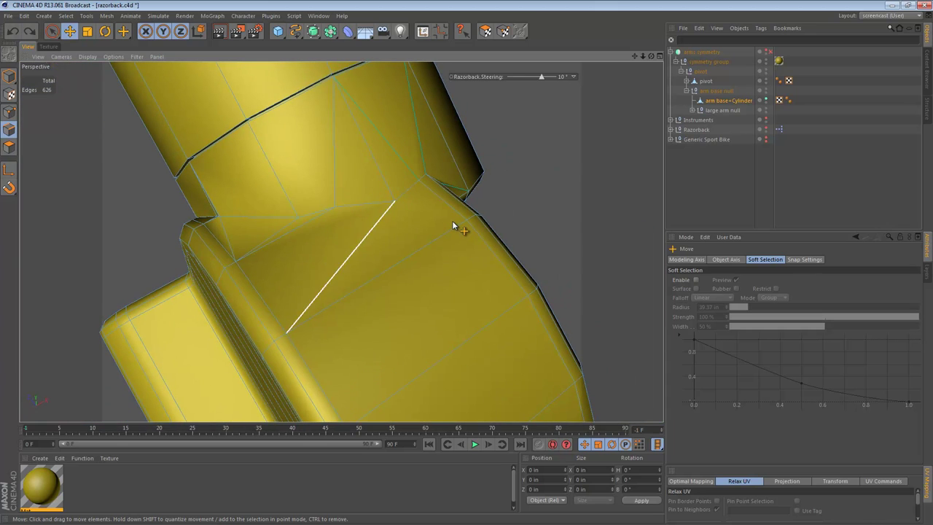
pyautogui.keyDown('alt'); pyautogui.moveTo(452, 225); pyautogui.dragTo(453, 225, button='right'); pyautogui.keyUp('alt')
pyautogui.keyDown('alt'); pyautogui.moveTo(453, 226); pyautogui.dragTo(452, 225); pyautogui.keyUp('alt')
pyautogui.click(333, 232)
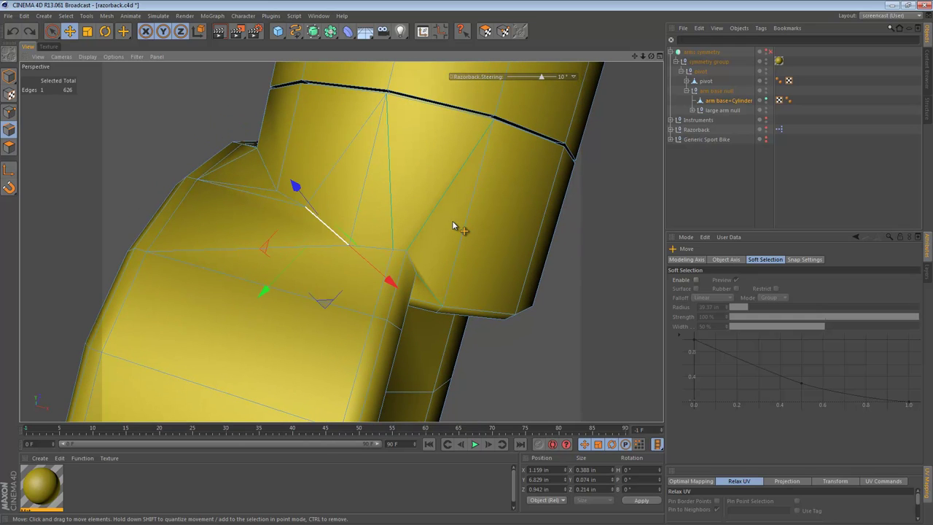
pyautogui.press('m')
pyautogui.press('q')
pyautogui.click(328, 225)
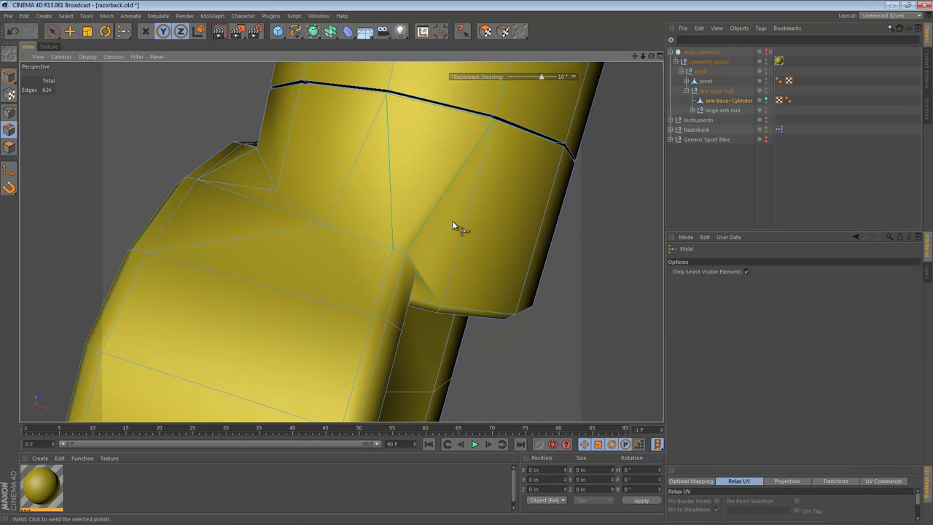
# Step: Delete the stray diagonal edge running from the welded point to the bevel's corner on the arm base's top
pyautogui.keyDown('alt'); pyautogui.moveTo(453, 225); pyautogui.dragTo(452, 226); pyautogui.keyUp('alt')
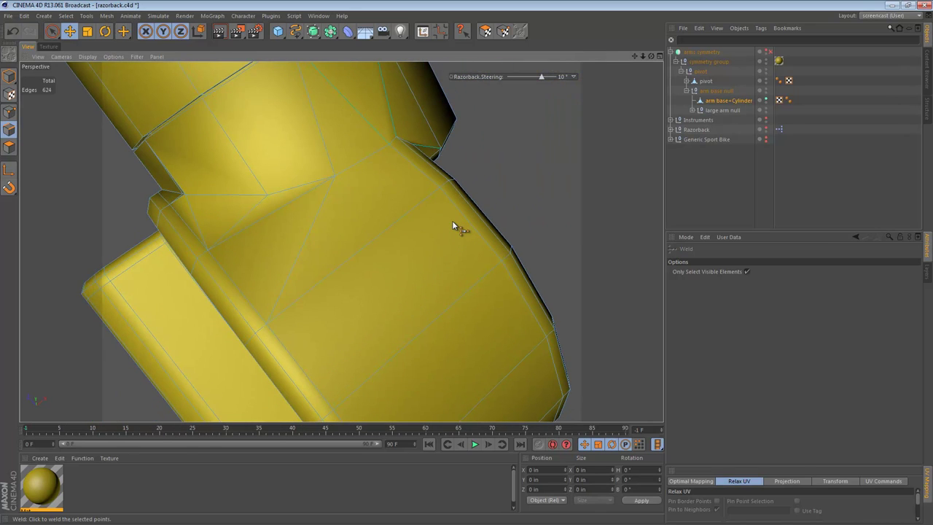
pyautogui.press('e')
pyautogui.click(287, 204)
pyautogui.press('Delete')
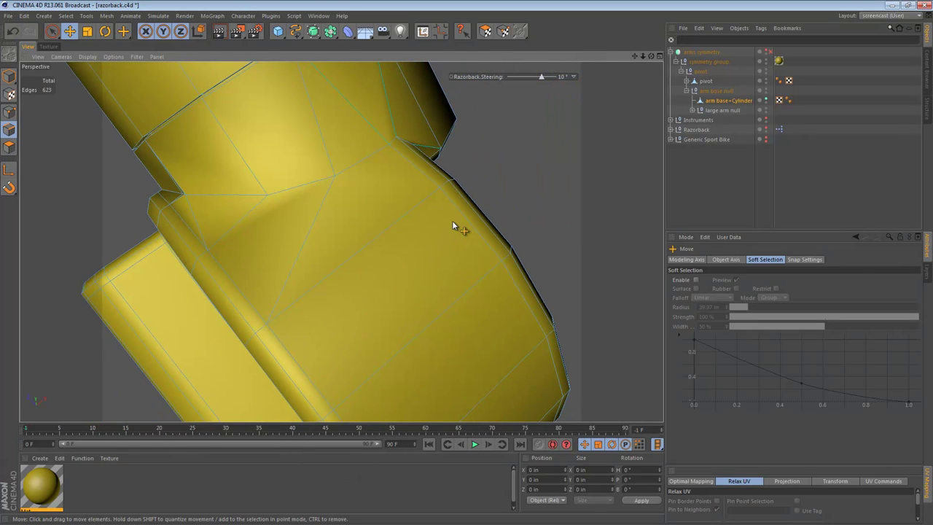
# Step: Weld the three close points where the large cylinder meets the arm base's bevelled rim
pyautogui.keyDown('alt'); pyautogui.moveTo(452, 226); pyautogui.dragTo(452, 225); pyautogui.keyUp('alt')
pyautogui.keyDown('alt'); pyautogui.moveTo(318, 225); pyautogui.dragTo(364, 225, button='right'); pyautogui.keyUp('alt')
pyautogui.keyDown('alt'); pyautogui.moveTo(326, 214); pyautogui.dragTo(386, 219); pyautogui.keyUp('alt')
pyautogui.click(9, 112)
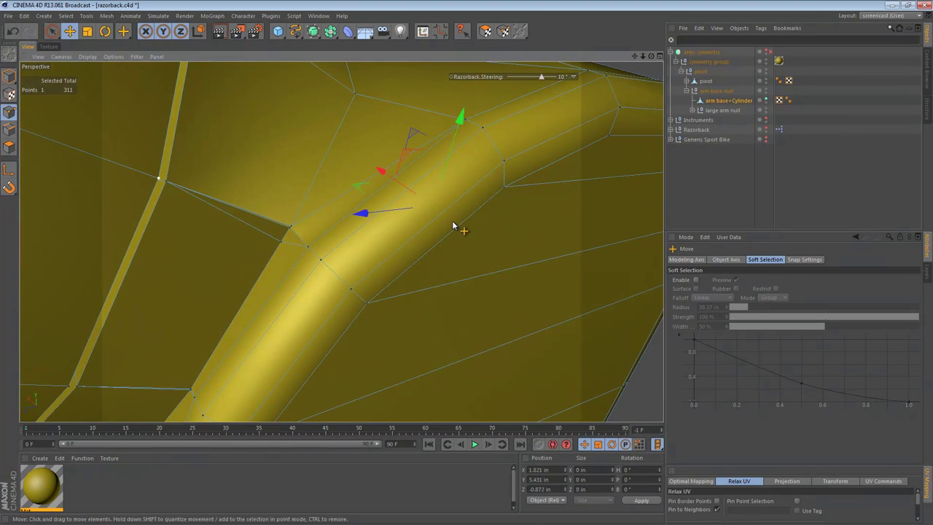
pyautogui.click(52, 31)
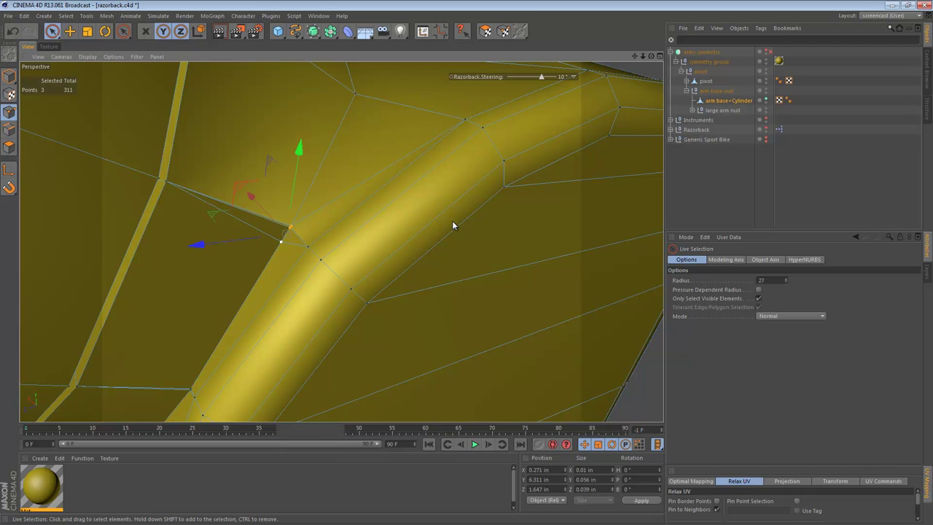
pyautogui.press('m')
pyautogui.press('q')
pyautogui.click(453, 225)
# Step: Remove the stray edge beside the bevelled rim near the large cylinder
pyautogui.keyDown('alt'); pyautogui.moveTo(452, 226); pyautogui.dragTo(452, 225); pyautogui.keyUp('alt')
pyautogui.press('e')
pyautogui.click(8, 130)
pyautogui.click(354, 185)
pyautogui.hotkey('ctrl', 'Delete')
# Step: Weld the tiny edge where the two nearly coincident cylinder edges reach the bevelled rim into one point
pyautogui.keyDown('alt'); pyautogui.moveTo(452, 226); pyautogui.dragTo(453, 225); pyautogui.keyUp('alt')
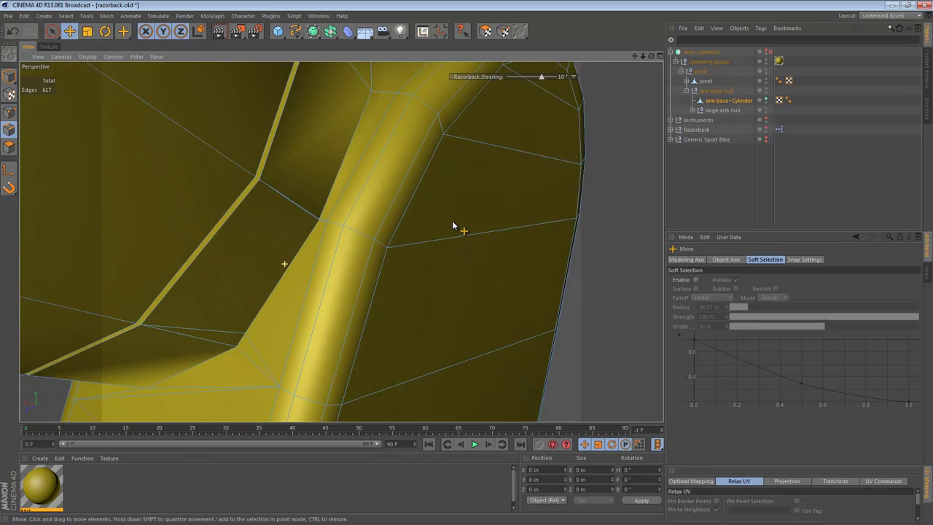
pyautogui.keyDown('alt'); pyautogui.moveTo(453, 225); pyautogui.dragTo(453, 225, button='right'); pyautogui.keyUp('alt')
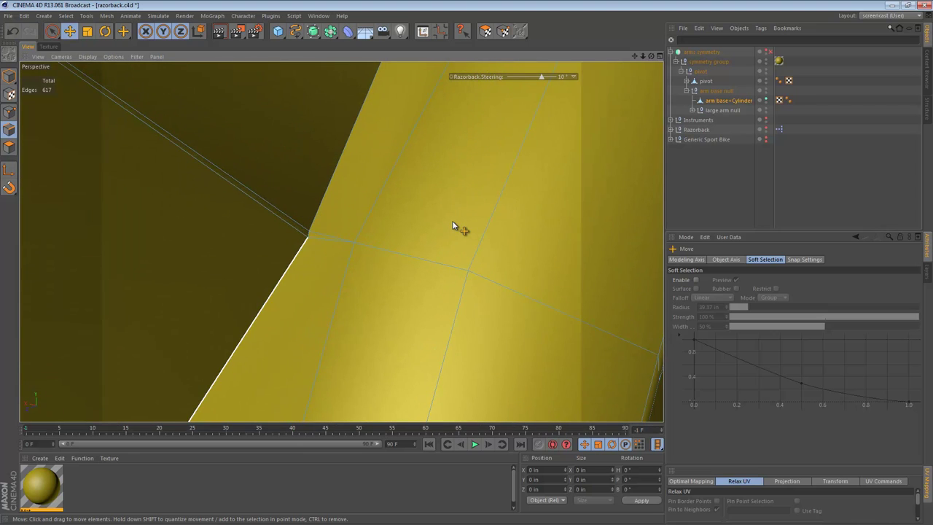
pyautogui.click(309, 234)
pyautogui.press('m')
pyautogui.press('q')
pyautogui.click(336, 301)
# Step: Weld the short edge at the next corner of the large cylinder's intersection line into one point
pyautogui.keyDown('alt'); pyautogui.moveTo(452, 225); pyautogui.dragTo(453, 225, button='right'); pyautogui.keyUp('alt')
pyautogui.keyDown('alt'); pyautogui.moveTo(453, 225); pyautogui.dragTo(452, 225); pyautogui.keyUp('alt')
pyautogui.press('e')
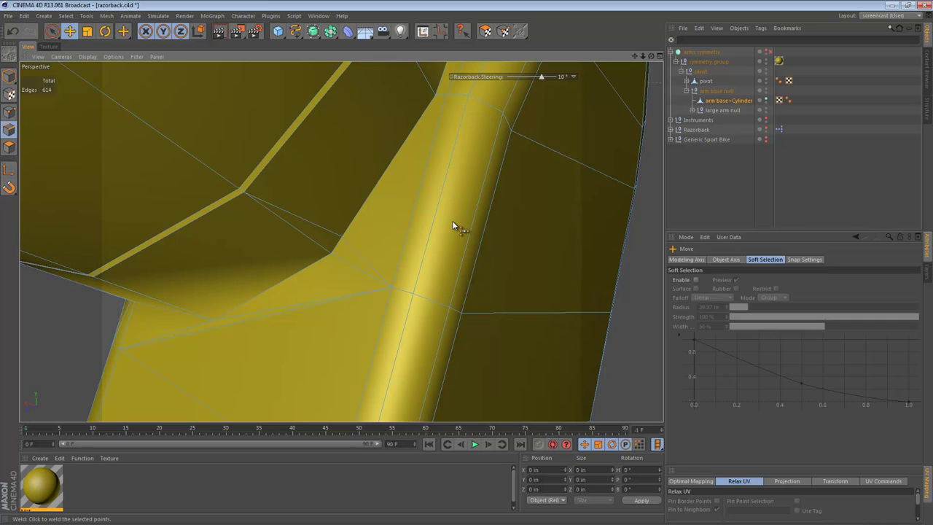
pyautogui.click(336, 247)
pyautogui.press('m')
pyautogui.press('q')
pyautogui.click(453, 225)
# Step: Delete the long diagonal edge running across the arm base's face below the large cylinder
pyautogui.keyDown('alt'); pyautogui.moveTo(453, 226); pyautogui.dragTo(452, 225); pyautogui.keyUp('alt')
pyautogui.press('e')
pyautogui.click(336, 214)
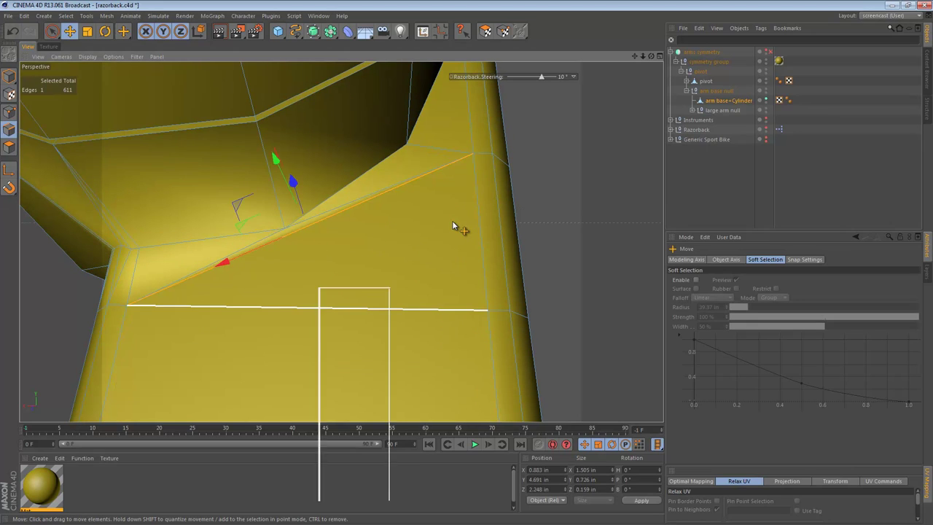
pyautogui.press('Delete')
# Step: Melt the two edges running from the cylinder's lower intersection point out to the bevels on either side of the face
pyautogui.keyDown('alt'); pyautogui.moveTo(452, 225); pyautogui.dragTo(453, 225, button='right'); pyautogui.keyUp('alt')
pyautogui.click(254, 261)
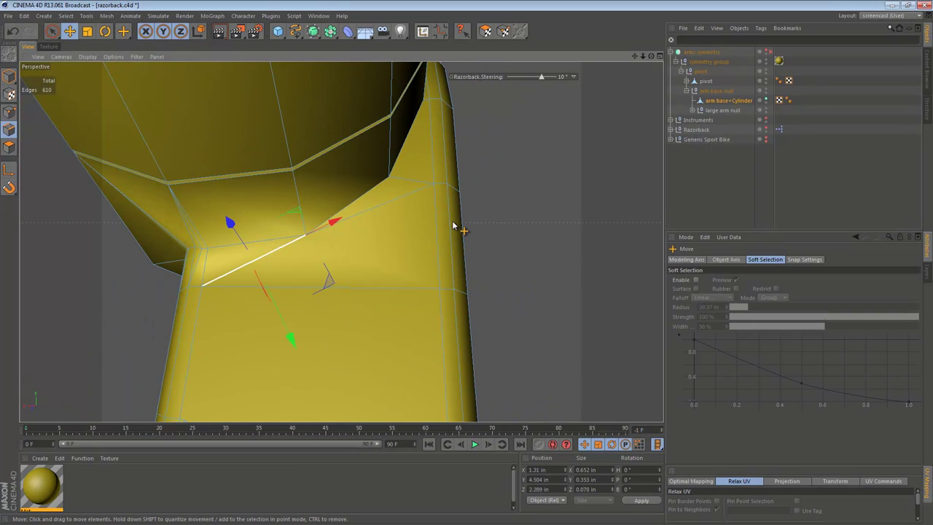
pyautogui.keyDown('shift'); pyautogui.click(370, 209); pyautogui.keyUp('shift')
pyautogui.press('u')
pyautogui.press('y')
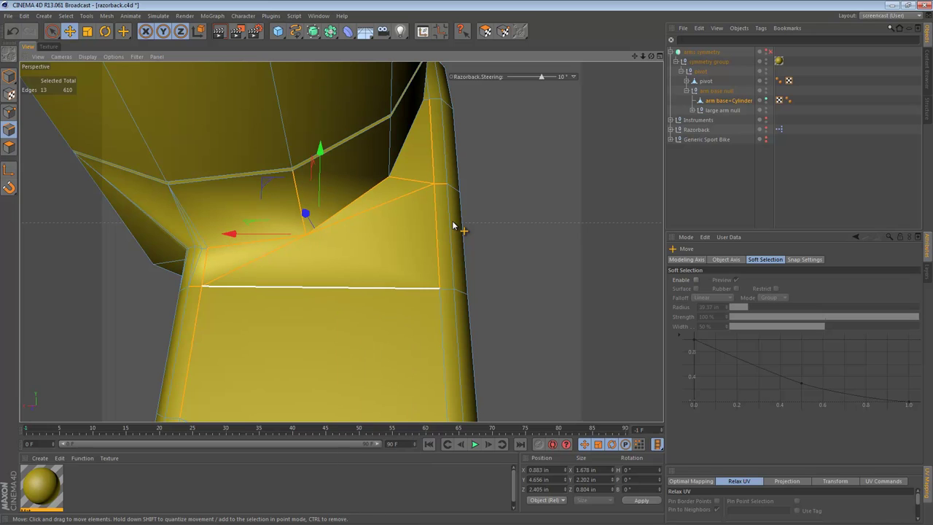
pyautogui.hotkey('ctrl', 'z')
pyautogui.press('u')
pyautogui.press('z')
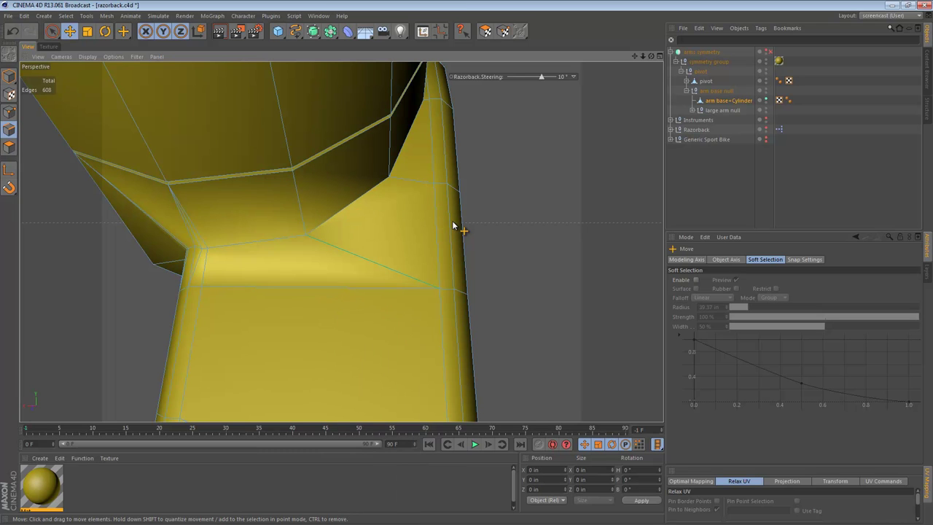
# Step: Weld the short edge at the bevel corner beneath the large cylinder's intersection line into one point
pyautogui.keyDown('alt'); pyautogui.moveTo(453, 225); pyautogui.dragTo(453, 226); pyautogui.keyUp('alt')
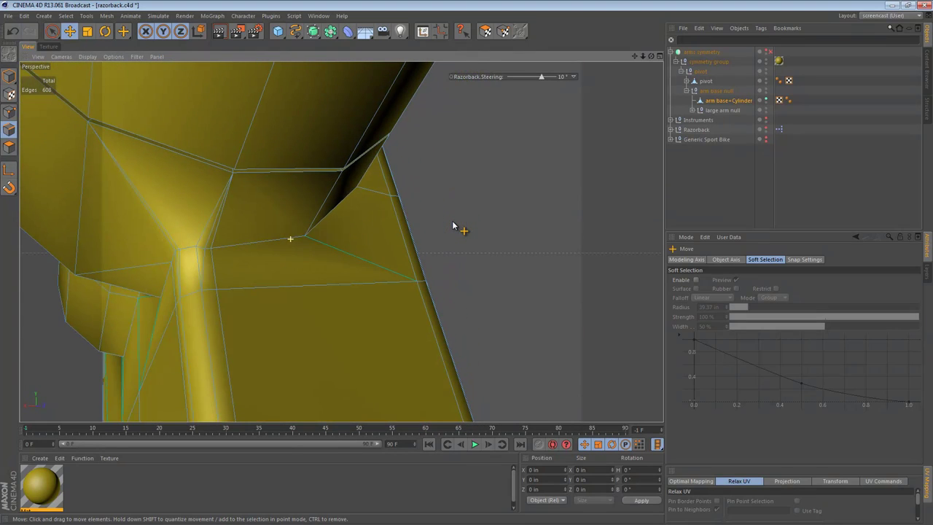
pyautogui.keyDown('alt'); pyautogui.moveTo(453, 225); pyautogui.dragTo(453, 226, button='right'); pyautogui.keyUp('alt')
pyautogui.click(175, 246)
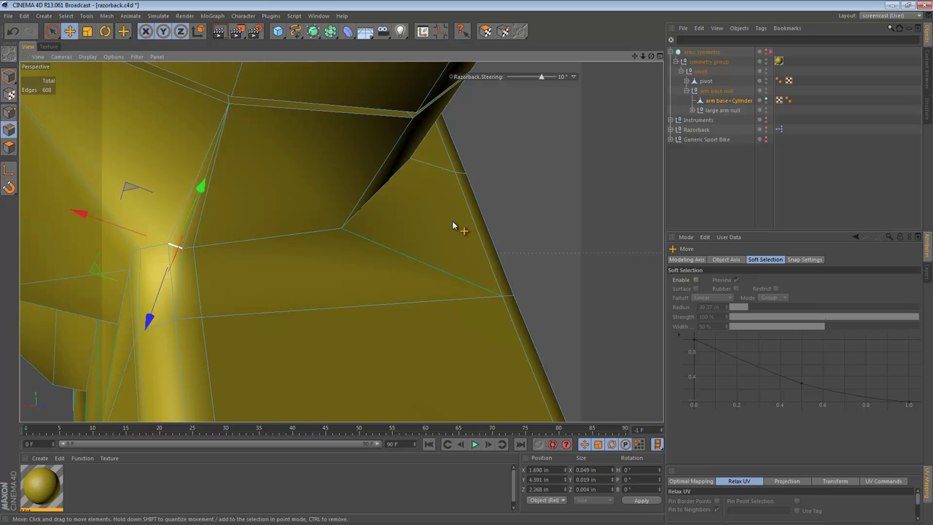
pyautogui.keyDown('alt'); pyautogui.moveTo(453, 226); pyautogui.dragTo(452, 226); pyautogui.keyUp('alt')
pyautogui.press('m')
pyautogui.press('q')
pyautogui.click(212, 234)
# Step: Weld the remaining short edge at the same bevel corner into one point
pyautogui.press('e')
pyautogui.click(174, 239)
pyautogui.press('m')
pyautogui.press('q')
pyautogui.click(176, 239)
# Step: Melt the two edges running from the cylinder seam to the bevel corner and the one across the arm base's adjoining side
pyautogui.keyDown('alt'); pyautogui.moveTo(273, 261); pyautogui.dragTo(211, 260, button='right'); pyautogui.keyUp('alt')
pyautogui.keyDown('alt'); pyautogui.moveTo(452, 226); pyautogui.dragTo(453, 225); pyautogui.keyUp('alt')
pyautogui.keyDown('alt'); pyautogui.moveTo(453, 225); pyautogui.dragTo(453, 225); pyautogui.keyUp('alt')
pyautogui.press('e')
pyautogui.press('space')
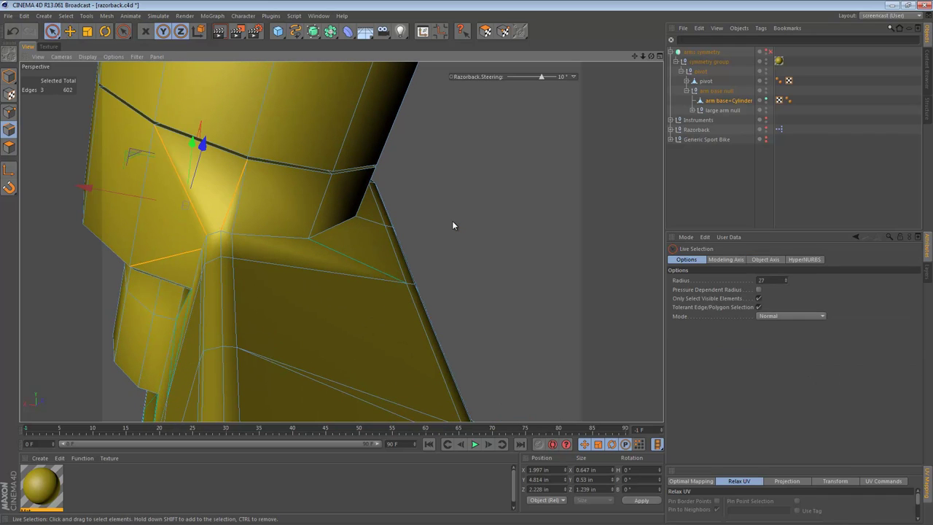
pyautogui.press('u')
pyautogui.press('z')
# Step: Select the whole intersection line between both cylinders and the arm base as a continuous edge path
pyautogui.keyDown('alt'); pyautogui.moveTo(452, 226); pyautogui.dragTo(452, 225, button='right'); pyautogui.keyUp('alt')
pyautogui.keyDown('alt'); pyautogui.moveTo(453, 225); pyautogui.dragTo(452, 226); pyautogui.keyUp('alt')
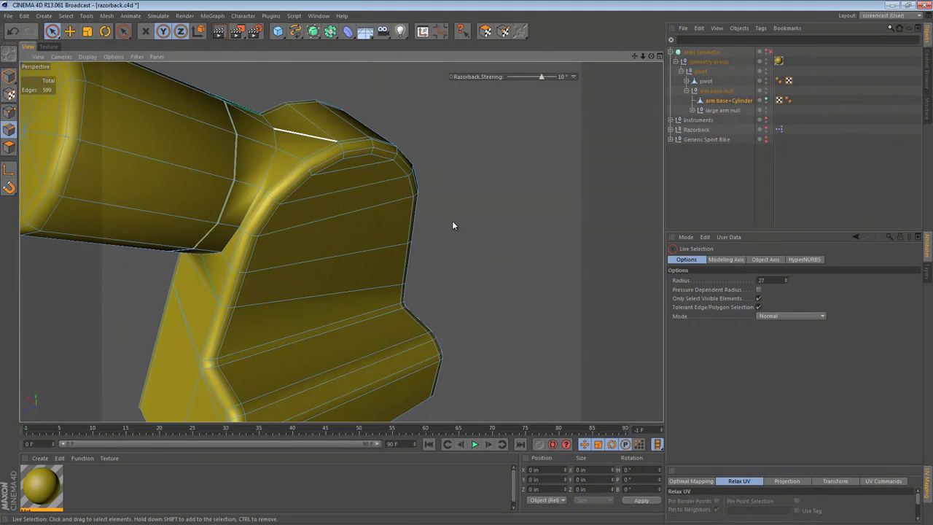
pyautogui.press('v')
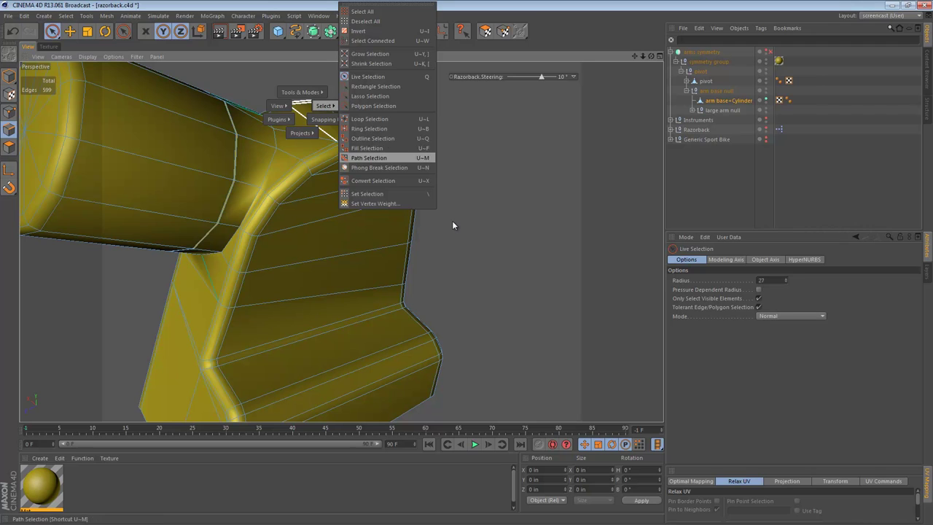
pyautogui.click(371, 158)
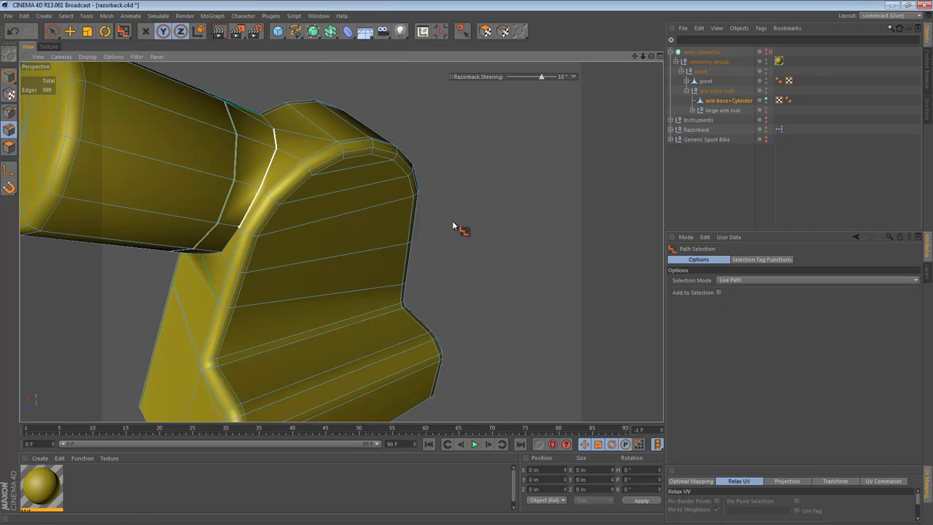
pyautogui.keyDown('alt'); pyautogui.moveTo(452, 225); pyautogui.dragTo(452, 226); pyautogui.keyUp('alt')
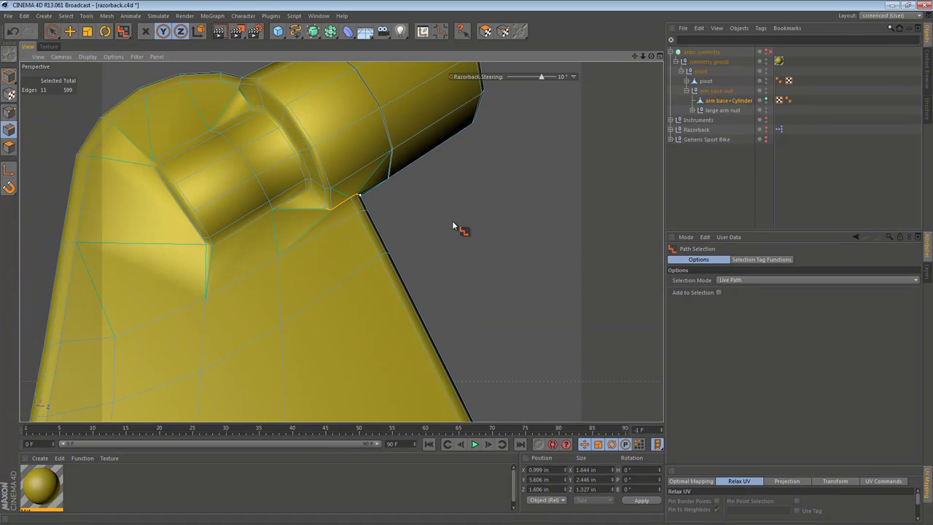
pyautogui.keyDown('alt'); pyautogui.moveTo(452, 225); pyautogui.dragTo(453, 226, button='right'); pyautogui.keyUp('alt')
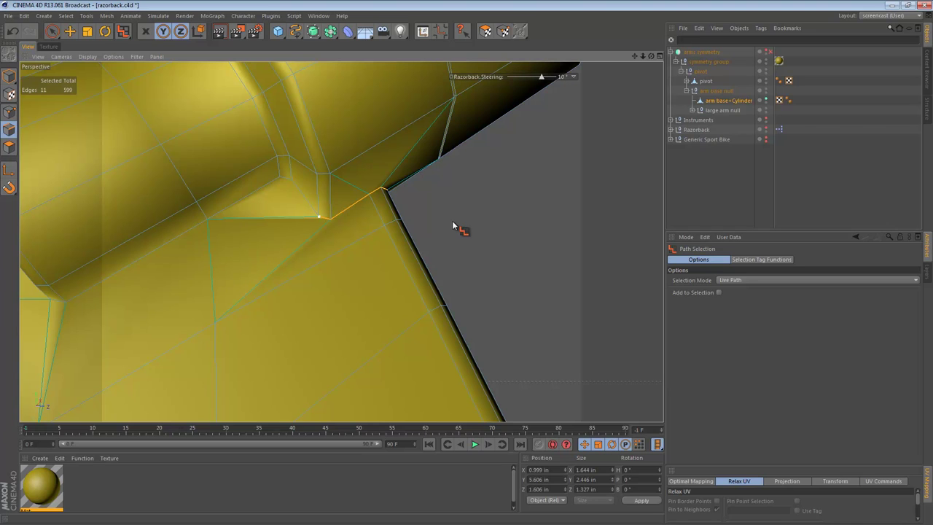
pyautogui.keyDown('alt'); pyautogui.moveTo(453, 225); pyautogui.dragTo(453, 225); pyautogui.keyUp('alt')
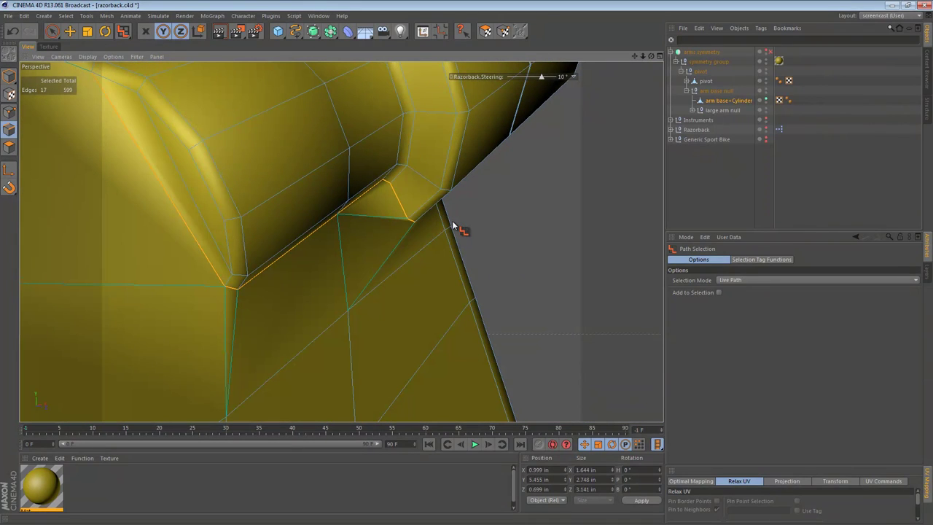
pyautogui.keyDown('alt'); pyautogui.moveTo(453, 225); pyautogui.dragTo(452, 225, button='right'); pyautogui.keyUp('alt')
pyautogui.keyDown('alt'); pyautogui.moveTo(453, 226); pyautogui.dragTo(452, 226, button='middle'); pyautogui.keyUp('alt')
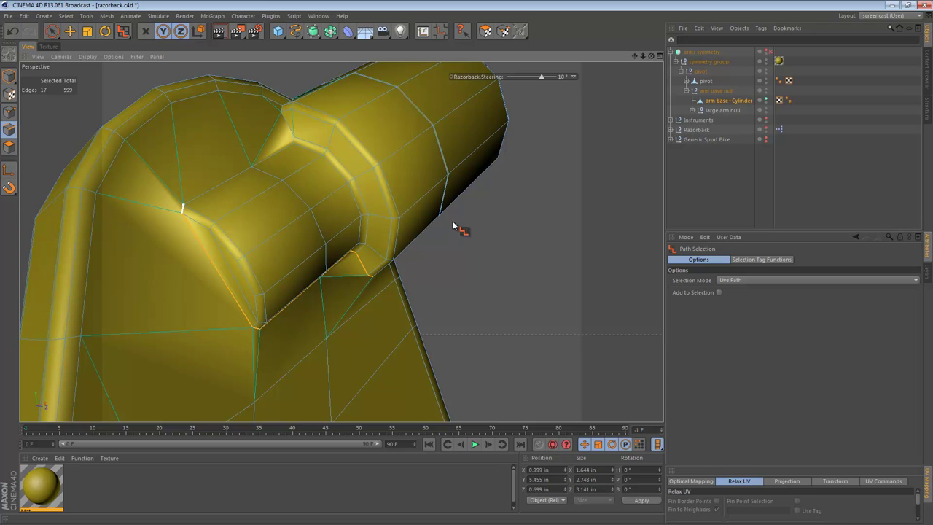
pyautogui.keyDown('alt'); pyautogui.moveTo(453, 225); pyautogui.dragTo(453, 225); pyautogui.keyUp('alt')
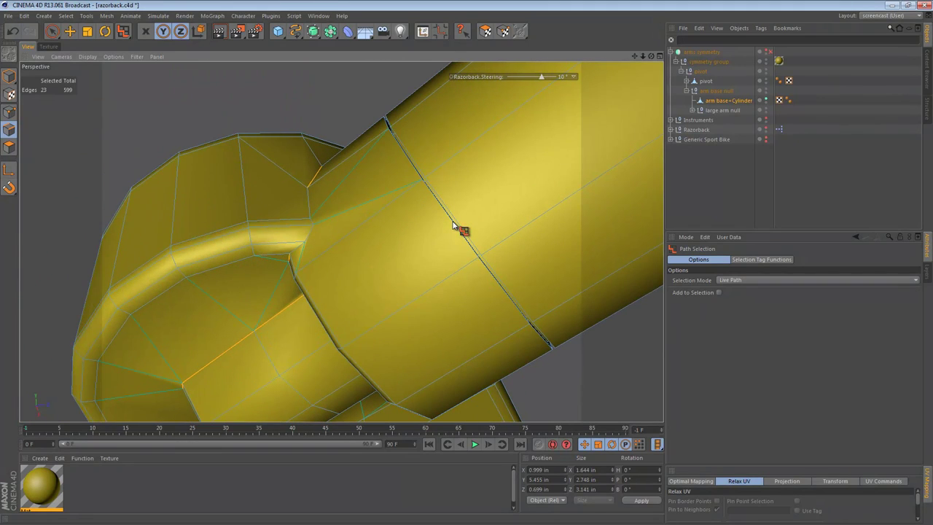
pyautogui.keyDown('alt'); pyautogui.moveTo(453, 225); pyautogui.dragTo(453, 225, button='right'); pyautogui.keyUp('alt')
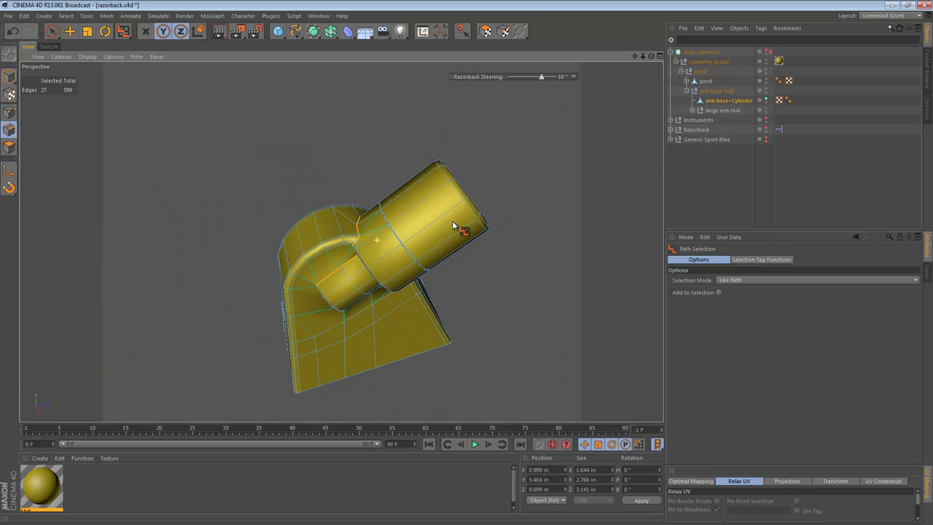
pyautogui.keyDown('alt'); pyautogui.moveTo(453, 226); pyautogui.dragTo(453, 225); pyautogui.keyUp('alt')
pyautogui.press('n')
pyautogui.press('a')
pyautogui.keyDown('alt'); pyautogui.moveTo(453, 226); pyautogui.dragTo(453, 225, button='right'); pyautogui.keyUp('alt')
pyautogui.keyDown('alt'); pyautogui.moveTo(453, 226); pyautogui.dragTo(452, 225); pyautogui.keyUp('alt')
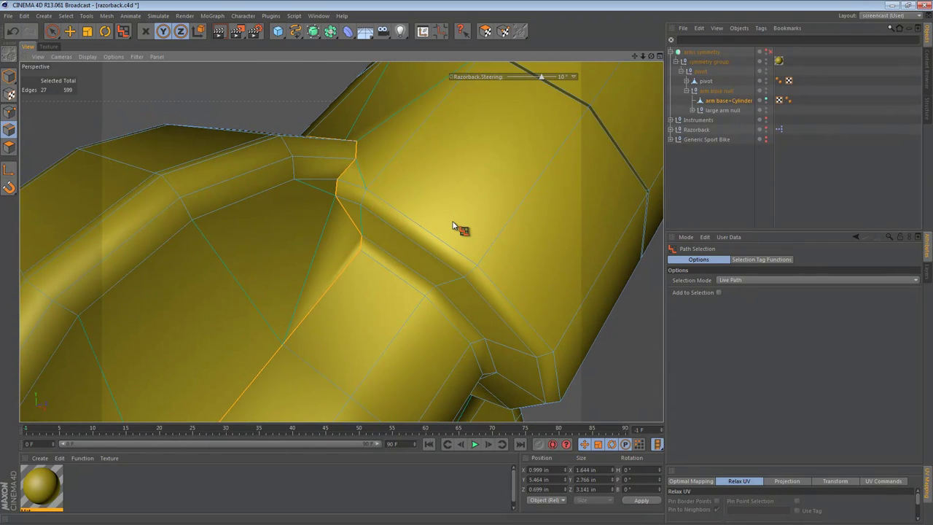
# Step: Bevel the selected intersection edges with an inner offset of 0.059 in and a subdivision of 1
pyautogui.press('s')
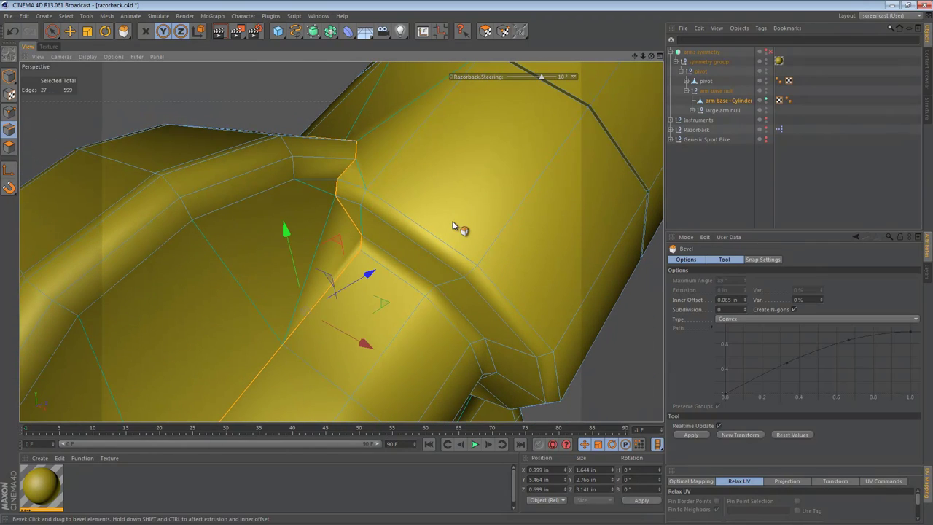
pyautogui.keyDown('alt'); pyautogui.moveTo(452, 225); pyautogui.dragTo(452, 225, button='right'); pyautogui.keyUp('alt')
pyautogui.keyDown('alt'); pyautogui.moveTo(453, 225); pyautogui.dragTo(453, 225); pyautogui.keyUp('alt')
pyautogui.keyDown('alt'); pyautogui.moveTo(453, 225); pyautogui.dragTo(452, 225, button='middle'); pyautogui.keyUp('alt')
pyautogui.keyDown('alt'); pyautogui.moveTo(453, 225); pyautogui.dragTo(452, 226); pyautogui.keyUp('alt')
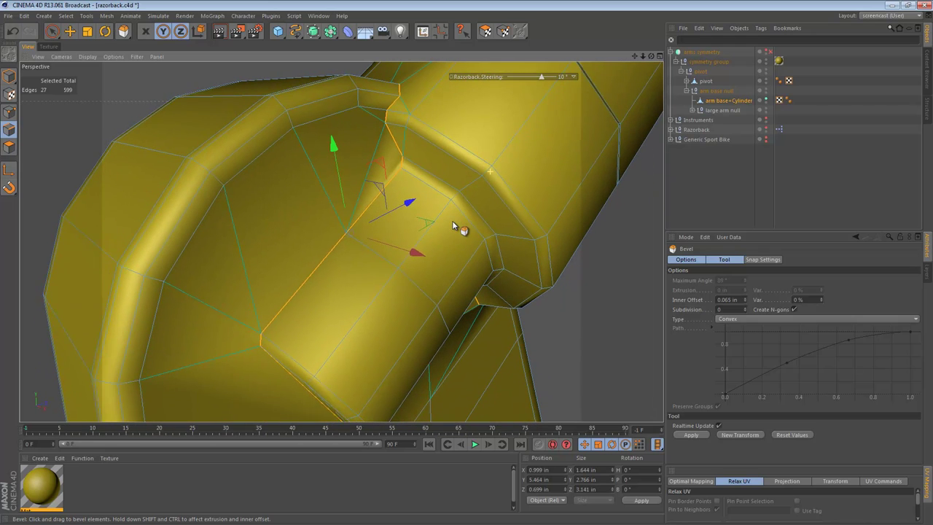
pyautogui.keyDown('alt'); pyautogui.moveTo(452, 225); pyautogui.dragTo(453, 225, button='right'); pyautogui.keyUp('alt')
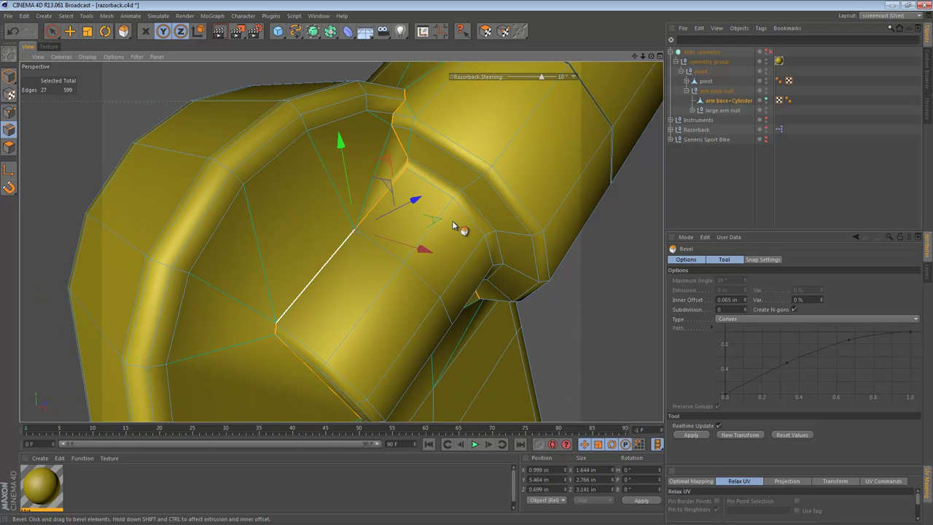
pyautogui.click(725, 310)
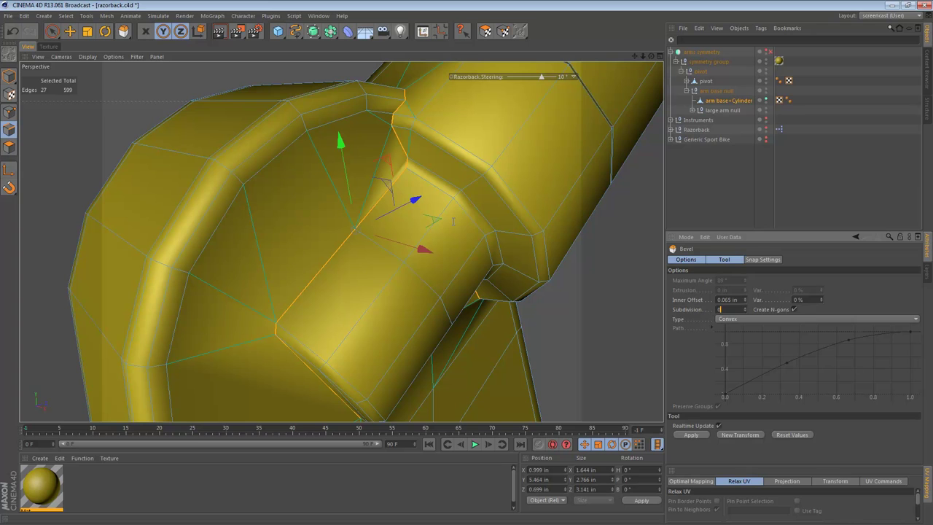
pyautogui.keyDown('alt'); pyautogui.moveTo(452, 225); pyautogui.dragTo(453, 226, button='right'); pyautogui.keyUp('alt')
pyautogui.keyDown('alt'); pyautogui.moveTo(453, 226); pyautogui.dragTo(453, 225); pyautogui.keyUp('alt')
pyautogui.keyDown('alt'); pyautogui.moveTo(453, 226); pyautogui.dragTo(453, 225, button='right'); pyautogui.keyUp('alt')
pyautogui.keyDown('alt'); pyautogui.moveTo(452, 225); pyautogui.dragTo(452, 225); pyautogui.keyUp('alt')
pyautogui.keyDown('alt'); pyautogui.moveTo(452, 225); pyautogui.dragTo(453, 226, button='middle'); pyautogui.keyUp('alt')
pyautogui.keyDown('alt'); pyautogui.moveTo(453, 225); pyautogui.dragTo(453, 225, button='right'); pyautogui.keyUp('alt')
pyautogui.keyDown('alt'); pyautogui.moveTo(453, 225); pyautogui.dragTo(453, 226, button='middle'); pyautogui.keyUp('alt')
pyautogui.keyDown('alt'); pyautogui.moveTo(452, 225); pyautogui.dragTo(453, 225); pyautogui.keyUp('alt')
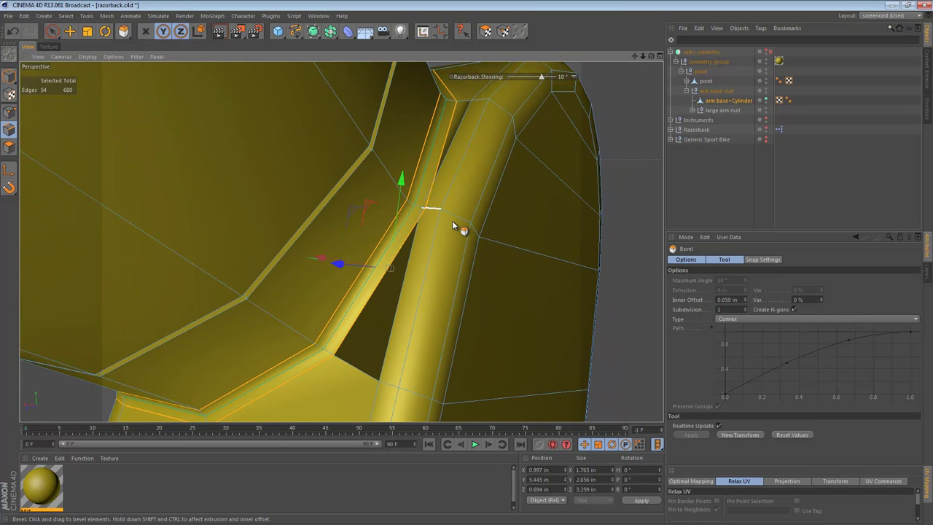
pyautogui.keyDown('alt'); pyautogui.moveTo(453, 225); pyautogui.dragTo(453, 225, button='right'); pyautogui.keyUp('alt')
pyautogui.keyDown('alt'); pyautogui.moveTo(453, 225); pyautogui.dragTo(452, 225); pyautogui.keyUp('alt')
pyautogui.keyDown('alt'); pyautogui.moveTo(452, 226); pyautogui.dragTo(453, 225, button='right'); pyautogui.keyUp('alt')
pyautogui.keyDown('alt'); pyautogui.moveTo(453, 225); pyautogui.dragTo(452, 225); pyautogui.keyUp('alt')
pyautogui.press('Return')
# Step: Select only the narrow bevel polygons along the intersection line, leaving out the large adjoining faces, and remove their n-gons
pyautogui.keyDown('alt'); pyautogui.moveTo(452, 225); pyautogui.dragTo(453, 226, button='right'); pyautogui.keyUp('alt')
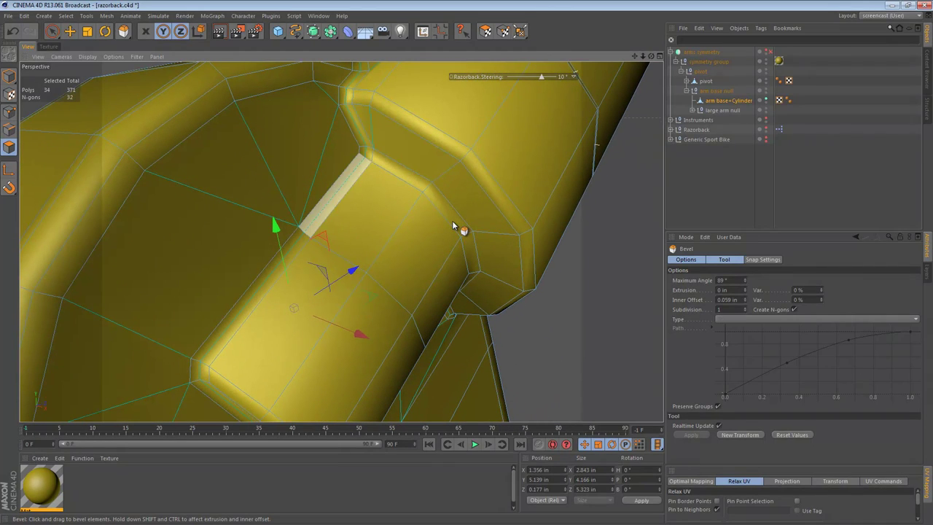
pyautogui.press('u')
pyautogui.press('l')
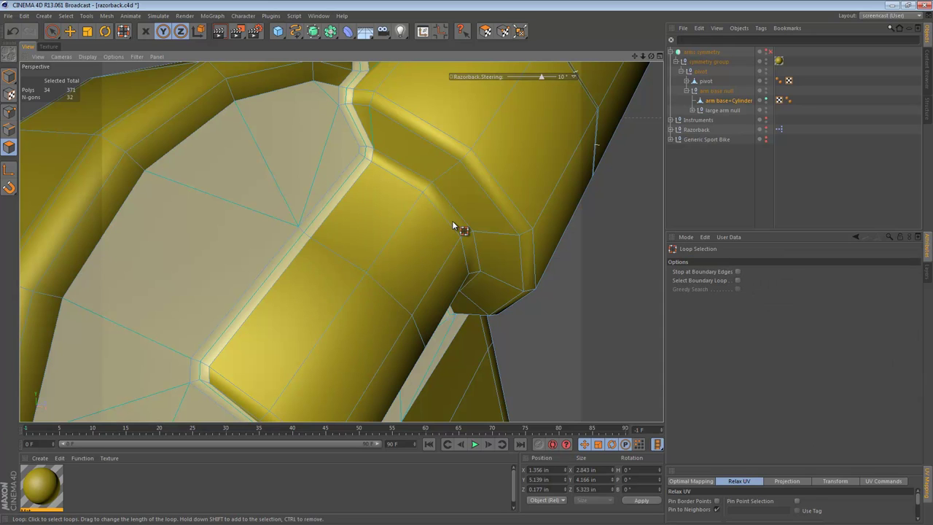
pyautogui.click(452, 226)
pyautogui.keyDown('alt'); pyautogui.moveTo(452, 226); pyautogui.dragTo(453, 225, button='right'); pyautogui.keyUp('alt')
pyautogui.keyDown('alt'); pyautogui.moveTo(452, 225); pyautogui.dragTo(453, 225); pyautogui.keyUp('alt')
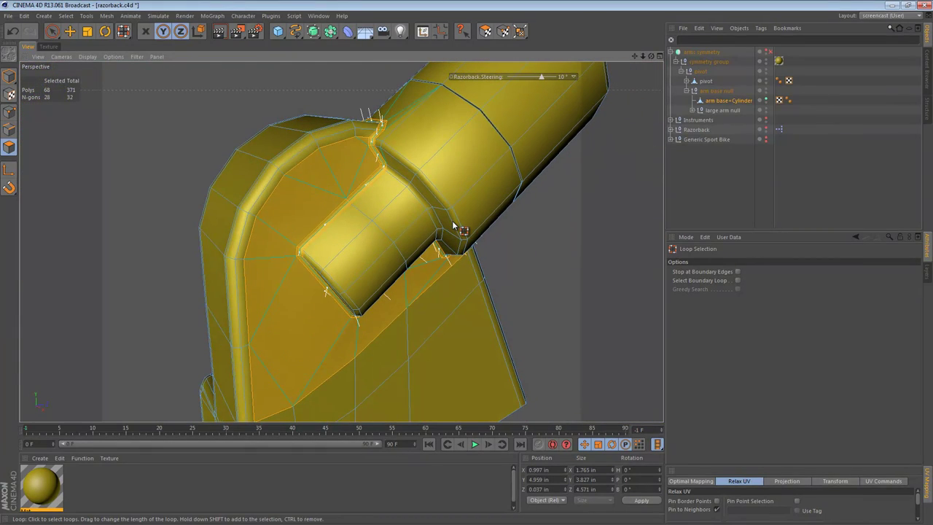
pyautogui.press('e')
pyautogui.keyDown('ctrl'); pyautogui.click(452, 226); pyautogui.keyUp('ctrl')
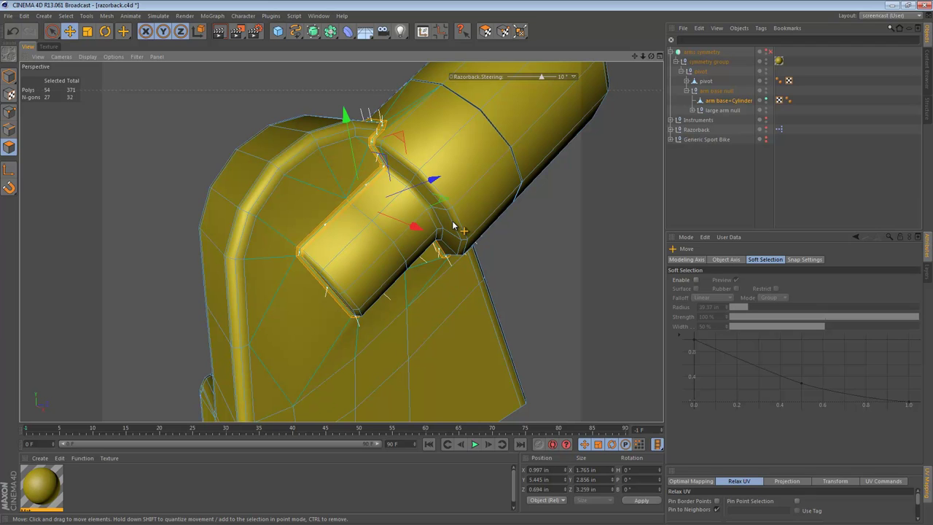
pyautogui.keyDown('alt'); pyautogui.moveTo(453, 225); pyautogui.dragTo(453, 225, button='right'); pyautogui.keyUp('alt')
pyautogui.keyDown('alt'); pyautogui.moveTo(453, 226); pyautogui.dragTo(452, 225); pyautogui.keyUp('alt')
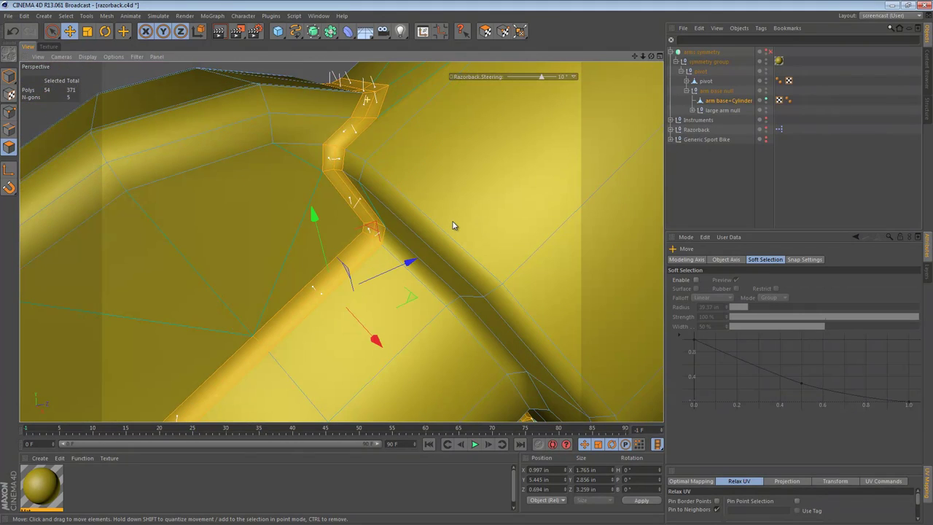
# Step: Deselect the mesh to inspect the shading along the bevelled seam beside the arm base's rim, and reselect it
pyautogui.hotkey('ctrl', 'shift', 'a')
pyautogui.keyDown('alt'); pyautogui.moveTo(452, 225); pyautogui.dragTo(453, 225, button='right'); pyautogui.keyUp('alt')
pyautogui.keyDown('alt'); pyautogui.moveTo(453, 225); pyautogui.dragTo(452, 225); pyautogui.keyUp('alt')
pyautogui.keyDown('alt'); pyautogui.moveTo(453, 225); pyautogui.dragTo(453, 225, button='right'); pyautogui.keyUp('alt')
pyautogui.keyDown('alt'); pyautogui.moveTo(453, 225); pyautogui.dragTo(453, 226); pyautogui.keyUp('alt')
pyautogui.click(453, 225)
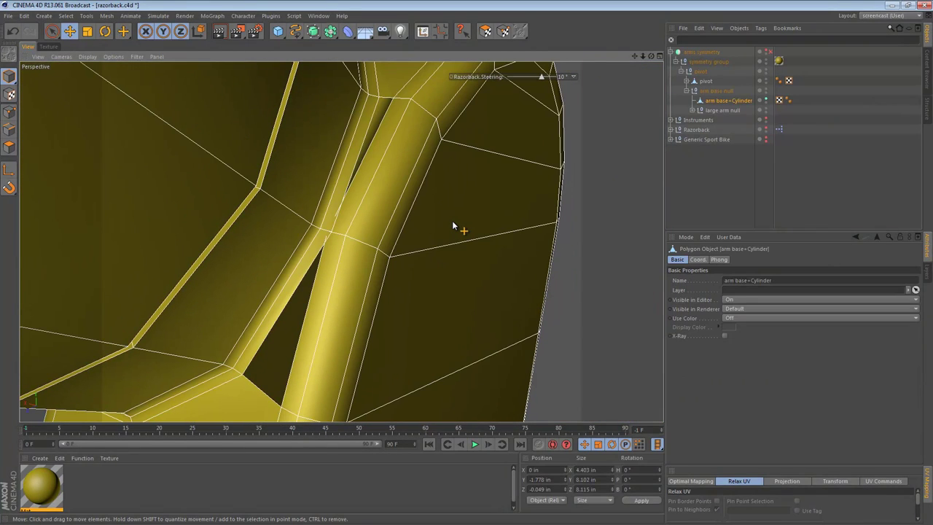
# Step: Shift the two crossed points where the cylinder bevel meets the rim along X, moving the first about 0.046 in
pyautogui.click(8, 129)
pyautogui.keyDown('alt'); pyautogui.moveTo(453, 225); pyautogui.dragTo(453, 225, button='right'); pyautogui.keyUp('alt')
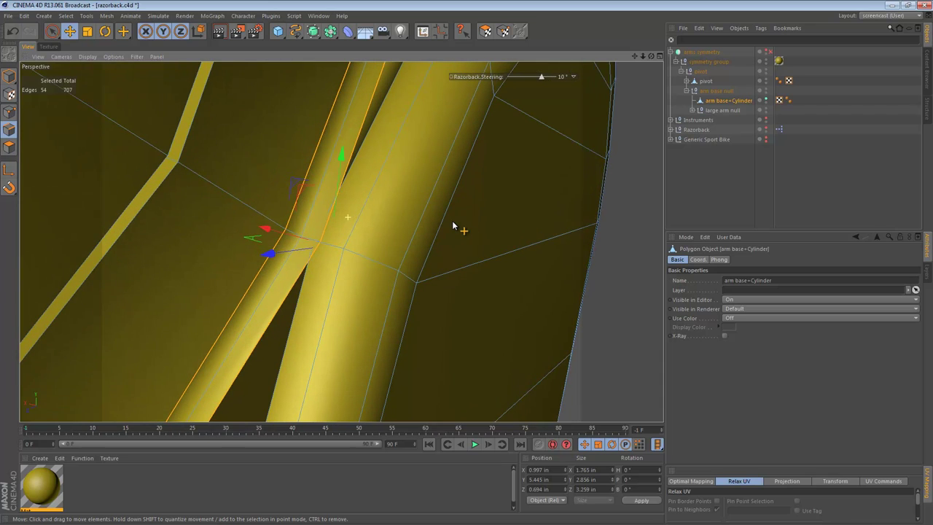
pyautogui.keyDown('alt'); pyautogui.moveTo(452, 225); pyautogui.dragTo(453, 225); pyautogui.keyUp('alt')
pyautogui.click(328, 207)
pyautogui.click(9, 112)
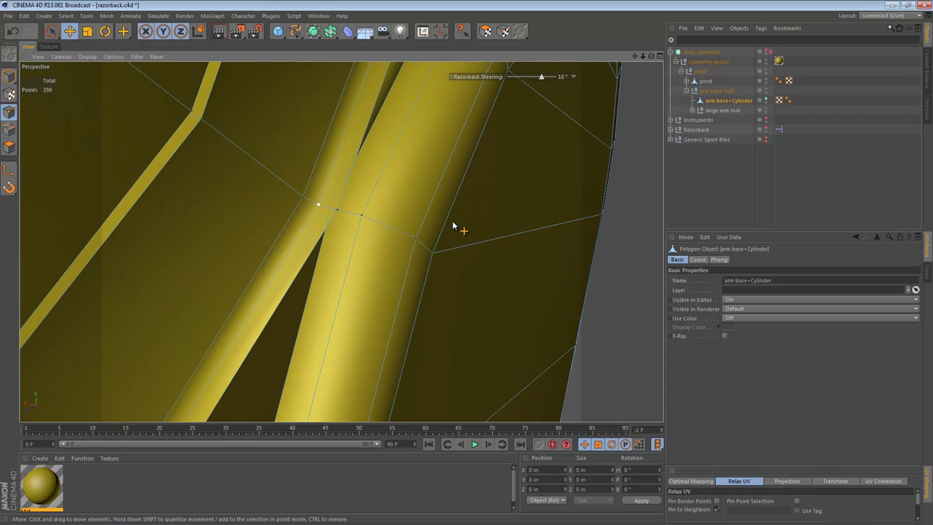
pyautogui.keyDown('alt'); pyautogui.moveTo(325, 210); pyautogui.dragTo(364, 210, button='right'); pyautogui.keyUp('alt')
pyautogui.click(343, 209)
pyautogui.moveTo(370, 199)
pyautogui.keyDown('alt'); pyautogui.mouseDown()
pyautogui.moveTo(401, 194)
pyautogui.moveTo(455, 128)
pyautogui.mouseUp(); pyautogui.keyUp('alt')
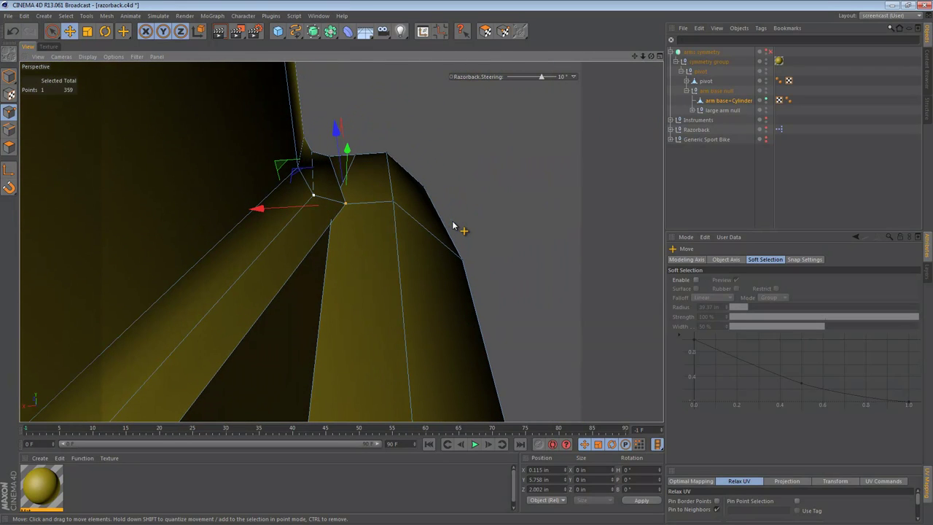
pyautogui.moveTo(253, 209)
pyautogui.mouseDown()
pyautogui.moveTo(241, 209)
pyautogui.moveTo(266, 209)
pyautogui.mouseUp()
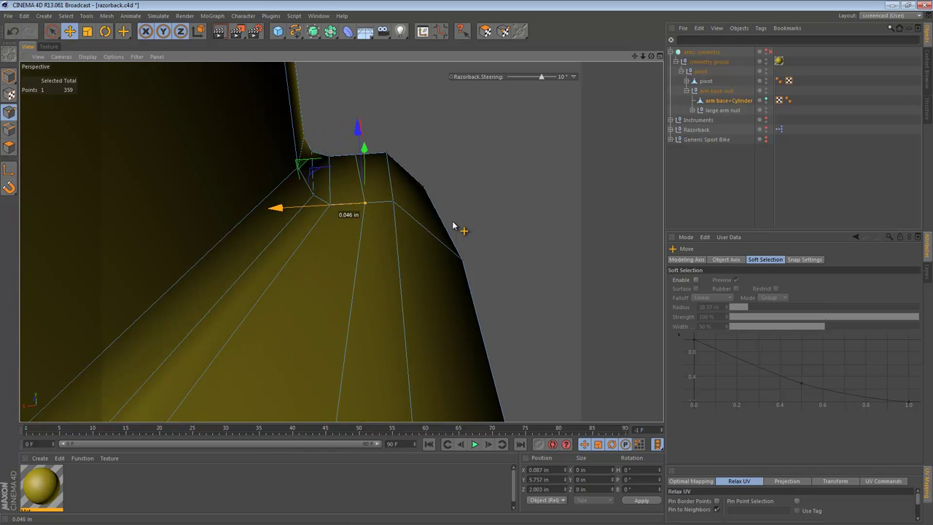
pyautogui.click(331, 204)
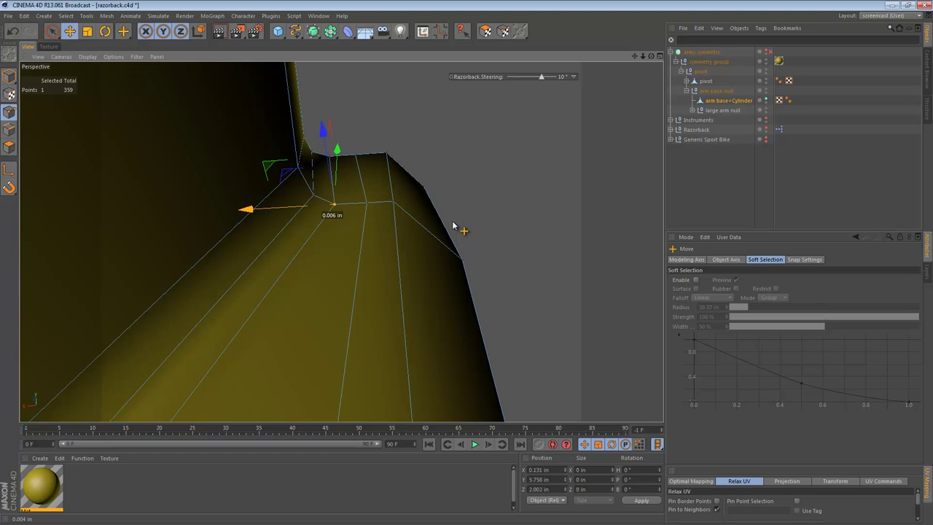
pyautogui.keyDown('alt'); pyautogui.moveTo(370, 204); pyautogui.dragTo(285, 257); pyautogui.keyUp('alt')
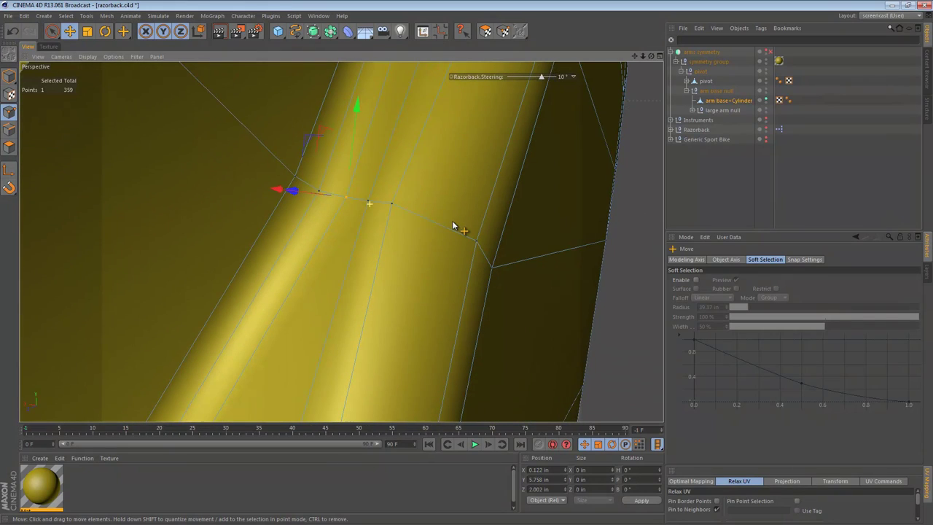
pyautogui.keyDown('alt'); pyautogui.moveTo(387, 201); pyautogui.dragTo(293, 201, button='right'); pyautogui.keyUp('alt')
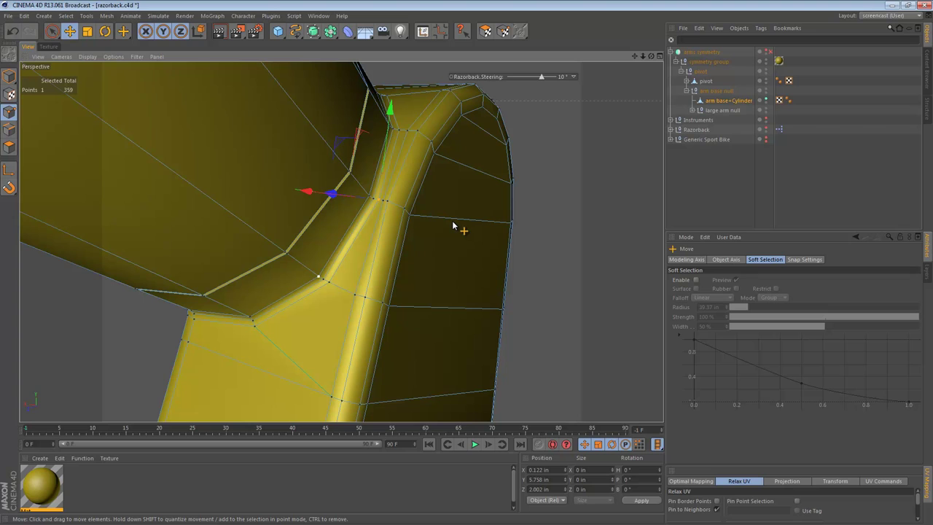
# Step: Examine the smooth shading around the cylinder joint from several angles with the mesh deselected
pyautogui.click(8, 76)
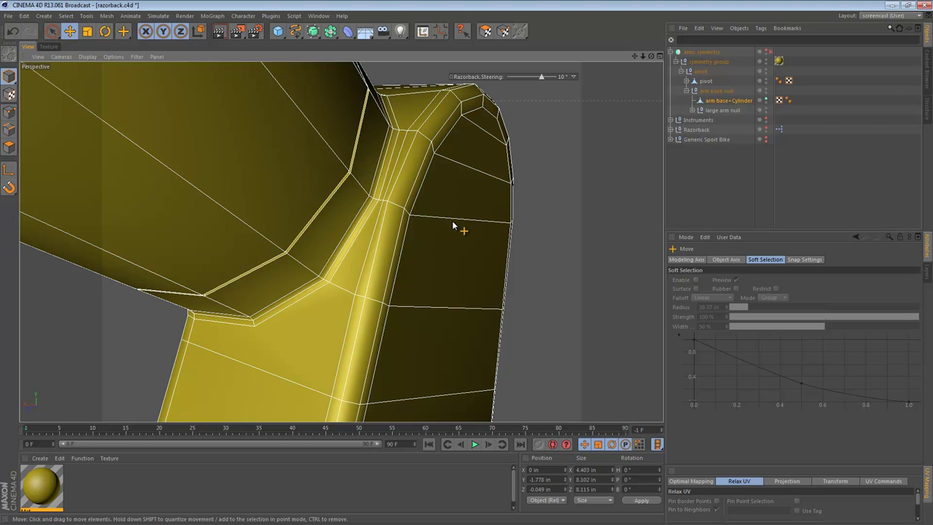
pyautogui.hotkey('ctrl', 'shift', 'a')
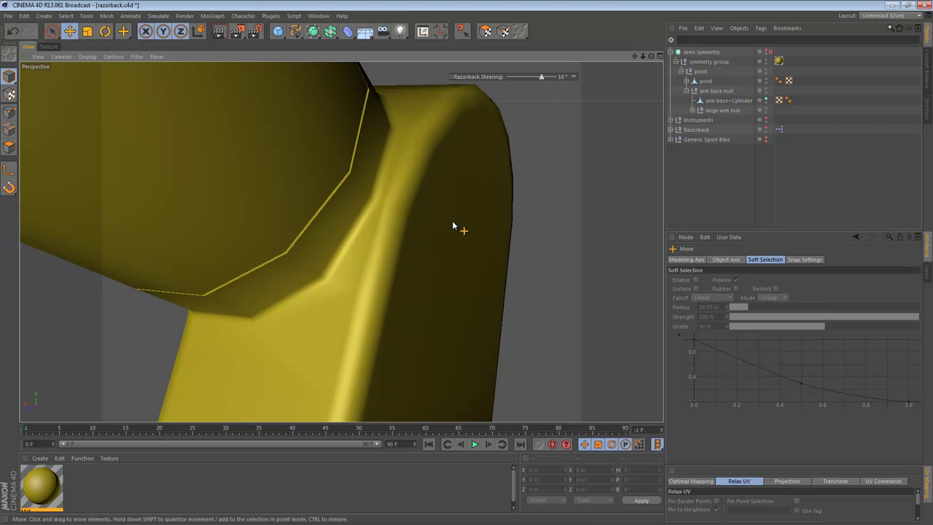
pyautogui.click(452, 226)
pyautogui.keyDown('alt'); pyautogui.moveTo(453, 226); pyautogui.dragTo(507, 225); pyautogui.keyUp('alt')
pyautogui.keyDown('alt'); pyautogui.moveTo(452, 225); pyautogui.dragTo(503, 121, button='middle'); pyautogui.keyUp('alt')
pyautogui.moveTo(452, 225)
pyautogui.keyDown('alt'); pyautogui.mouseDown()
pyautogui.moveTo(496, 225)
pyautogui.moveTo(339, 230)
pyautogui.moveTo(252, 221)
pyautogui.moveTo(503, 237)
pyautogui.moveTo(565, 255)
pyautogui.moveTo(631, 240)
pyautogui.mouseUp(); pyautogui.keyUp('alt')
pyautogui.keyDown('alt'); pyautogui.moveTo(453, 226); pyautogui.dragTo(446, 325, button='middle'); pyautogui.keyUp('alt')
pyautogui.moveTo(453, 225)
pyautogui.keyDown('alt'); pyautogui.mouseDown()
pyautogui.moveTo(557, 273)
pyautogui.moveTo(594, 310)
pyautogui.moveTo(474, 252)
pyautogui.moveTo(540, 299)
pyautogui.mouseUp(); pyautogui.keyUp('alt')
# Step: Reselect the arm base mesh in polygon mode and select only the n-gon on the large cylinder bordering the bevelled seam
pyautogui.press('e')
pyautogui.click(452, 226)
pyautogui.click(8, 147)
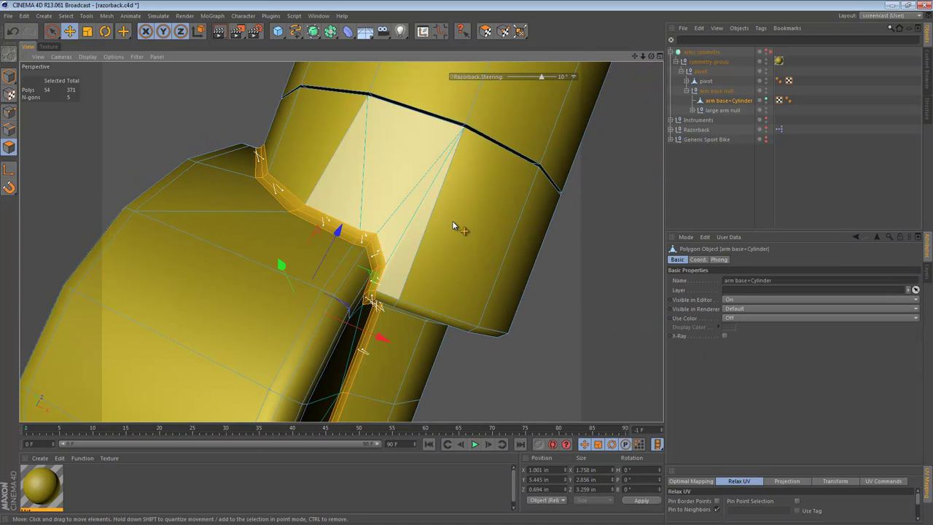
pyautogui.moveTo(453, 225)
pyautogui.keyDown('alt'); pyautogui.mouseDown()
pyautogui.moveTo(466, 212)
pyautogui.moveTo(437, 182)
pyautogui.mouseUp(); pyautogui.keyUp('alt')
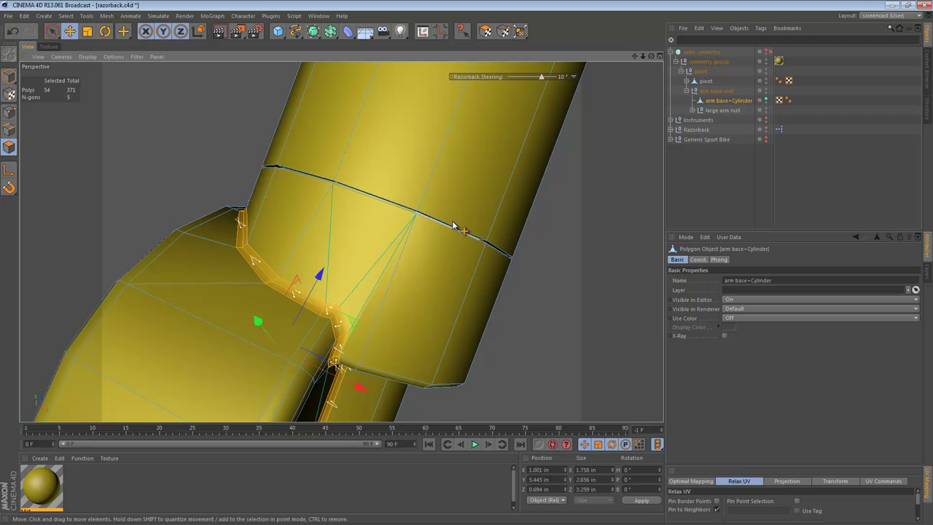
pyautogui.scroll(-5, 452, 225)
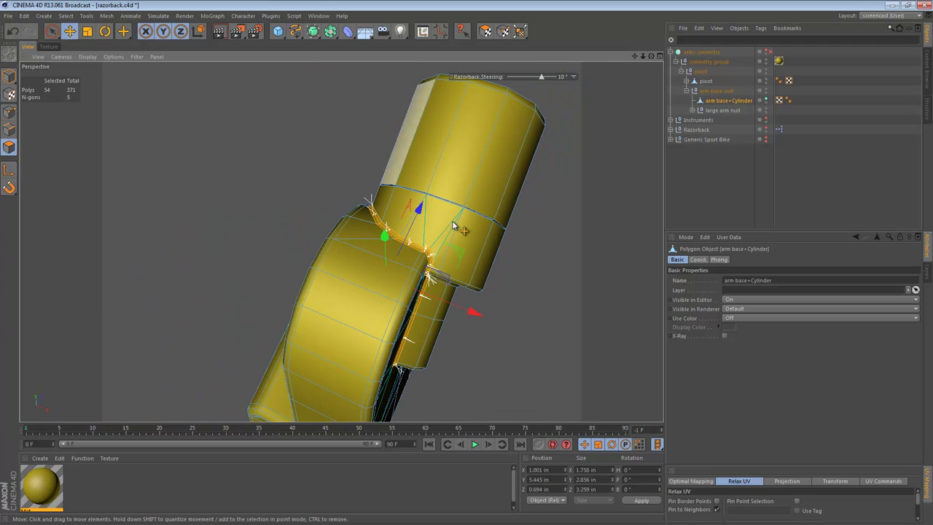
pyautogui.scroll(4, 453, 226)
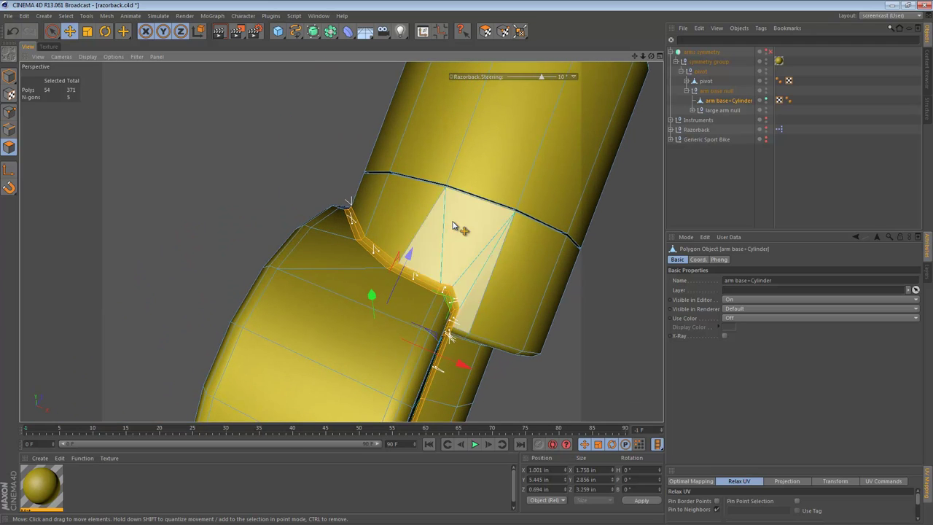
pyautogui.keyDown('alt'); pyautogui.moveTo(453, 226); pyautogui.dragTo(413, 184, button='middle'); pyautogui.keyUp('alt')
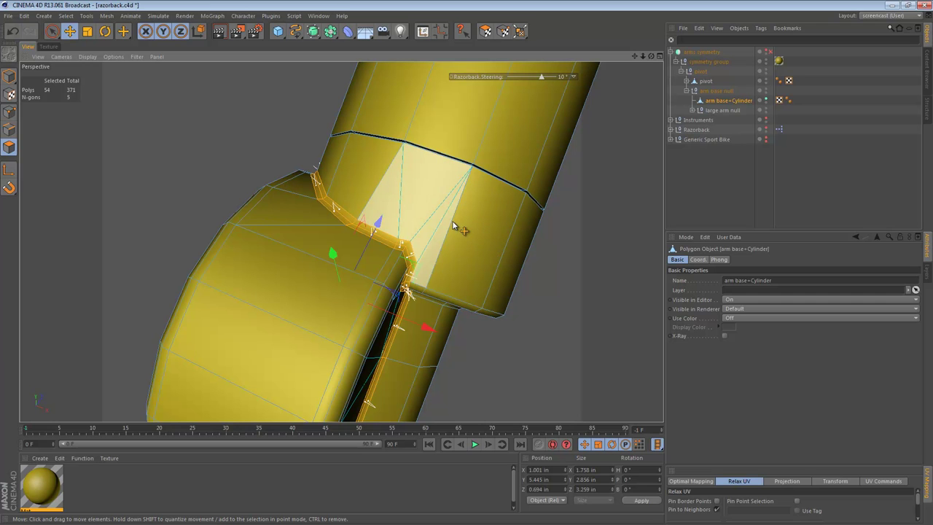
pyautogui.click(453, 226)
pyautogui.moveTo(452, 225)
pyautogui.keyDown('alt'); pyautogui.mouseDown()
pyautogui.moveTo(410, 212)
pyautogui.moveTo(412, 193)
pyautogui.moveTo(492, 252)
pyautogui.mouseUp(); pyautogui.keyUp('alt')
pyautogui.scroll(3, 452, 226)
pyautogui.keyDown('alt'); pyautogui.moveTo(452, 225); pyautogui.dragTo(477, 201, button='middle'); pyautogui.keyUp('alt')
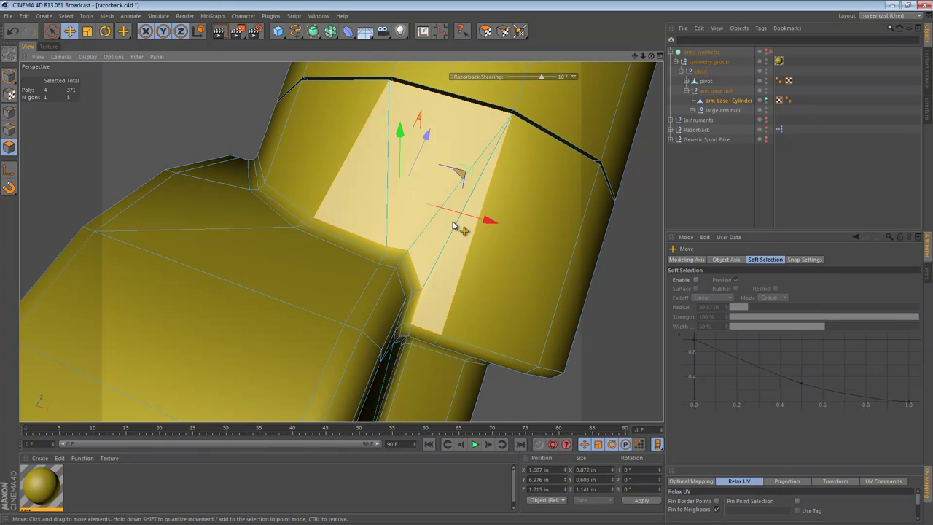
# Step: Try to cut the large cylinder's n-gon with the Knife from its upper rim point down to the bevel corner
pyautogui.press('k')
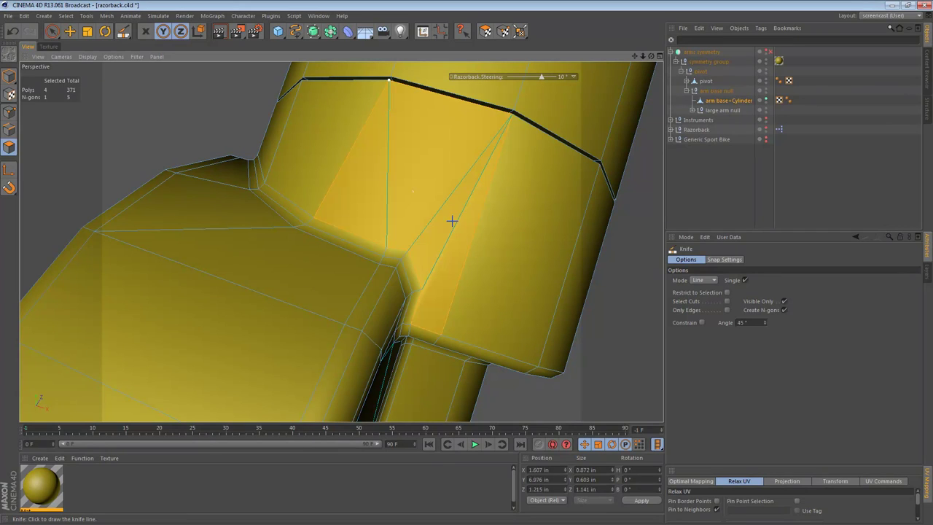
pyautogui.moveTo(390, 80); pyautogui.dragTo(408, 250)
pyautogui.keyDown('alt'); pyautogui.moveTo(452, 221); pyautogui.dragTo(452, 221); pyautogui.keyUp('alt')
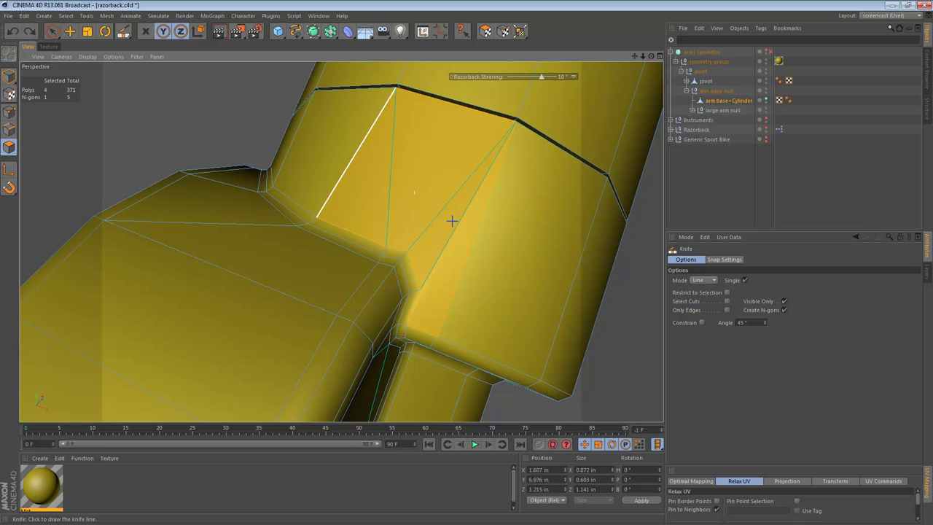
# Step: Cut the arm base's flat face with the Knife from the small cylinder's mid-side bevel point to the seam's upper corner
pyautogui.keyDown('alt'); pyautogui.moveTo(451, 221); pyautogui.dragTo(451, 221); pyautogui.keyUp('alt')
pyautogui.scroll(-4, 452, 221)
pyautogui.keyDown('alt'); pyautogui.moveTo(452, 221); pyautogui.dragTo(451, 221, button='right'); pyautogui.keyUp('alt')
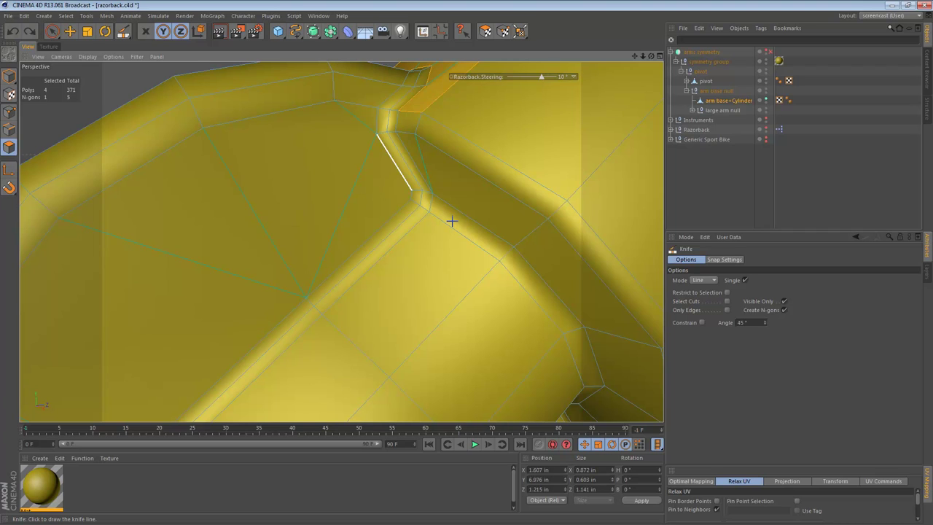
pyautogui.click(304, 299)
pyautogui.click(377, 133)
pyautogui.keyDown('alt'); pyautogui.moveTo(371, 182); pyautogui.dragTo(461, 191, button='middle'); pyautogui.keyUp('alt')
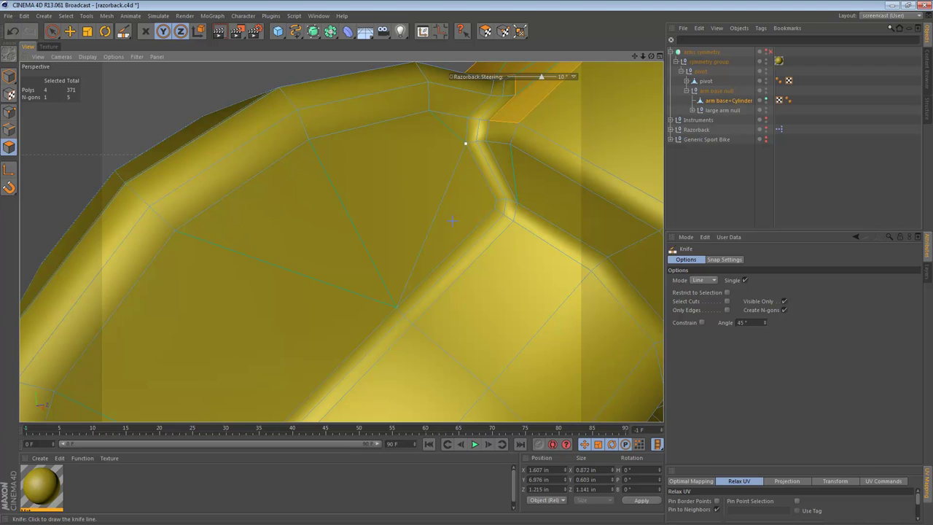
# Step: Try alternative Knife cuts across the flat face, one from an upper rim point and one from the seam corner to a farther rim point
pyautogui.click(428, 111)
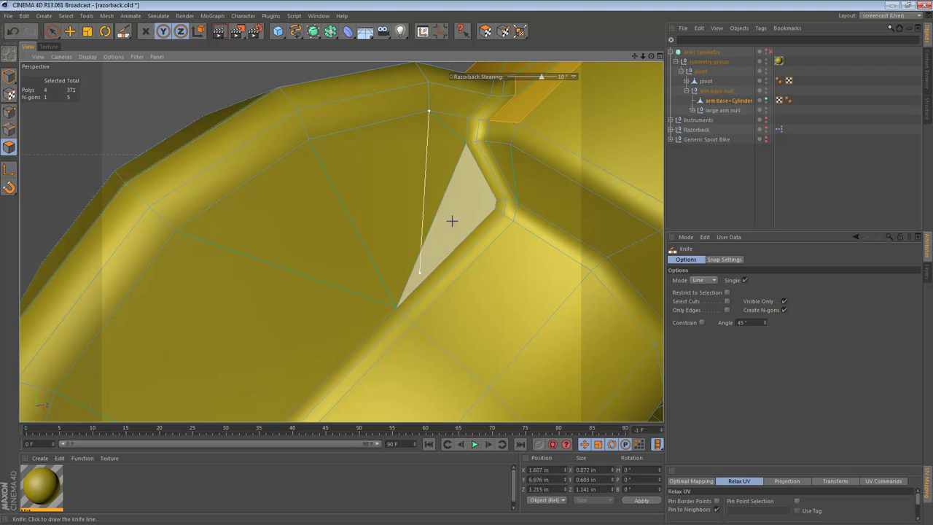
pyautogui.hotkey('ctrl', 'z')
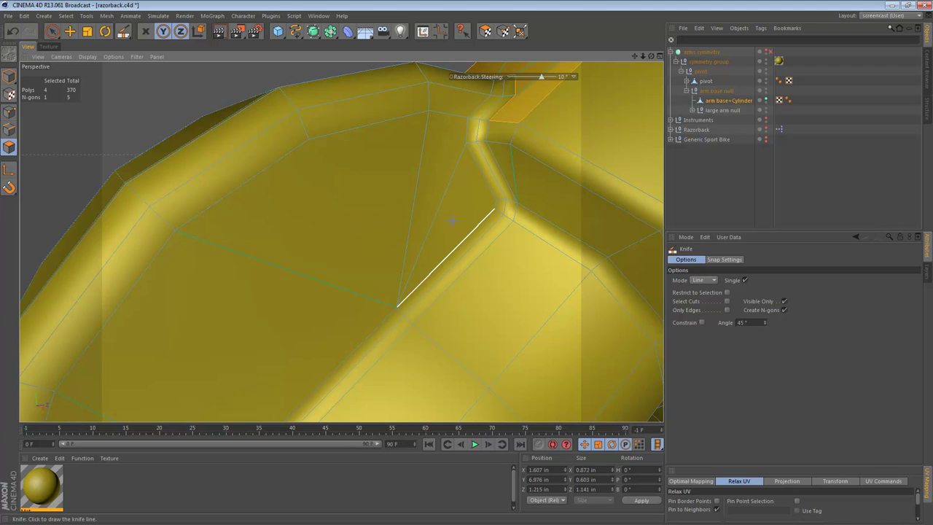
pyautogui.click(466, 143)
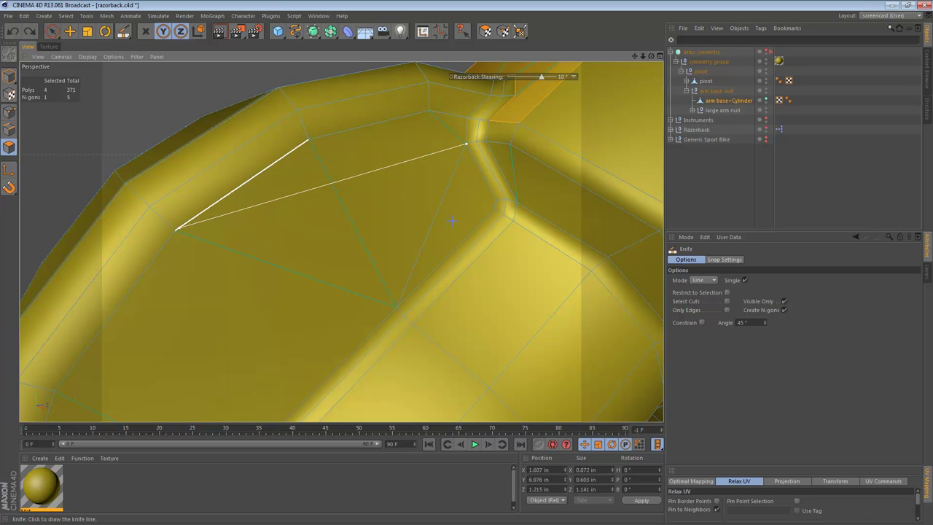
pyautogui.click(176, 231)
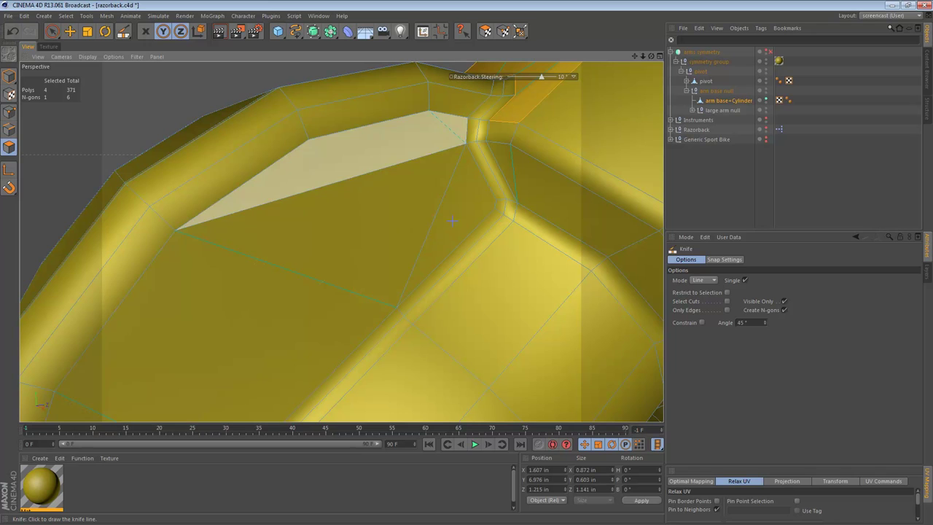
pyautogui.keyDown('alt'); pyautogui.moveTo(317, 252); pyautogui.dragTo(341, 242); pyautogui.keyUp('alt')
pyautogui.keyDown('alt'); pyautogui.moveTo(452, 221); pyautogui.dragTo(417, 234); pyautogui.keyUp('alt')
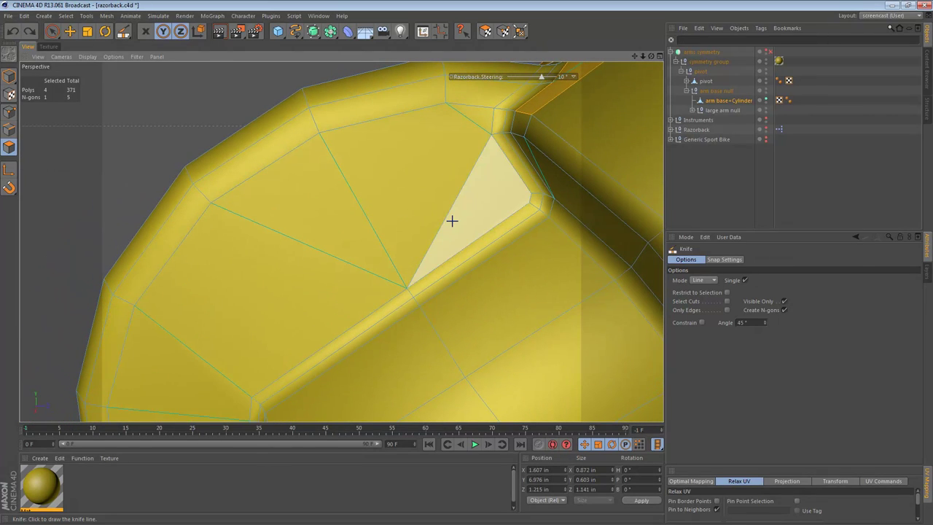
# Step: Cut from the small cylinder's bevel corner and from the nearest rim point to a shared junction on the new edge
pyautogui.click(530, 202)
pyautogui.click(467, 178)
pyautogui.click(467, 178)
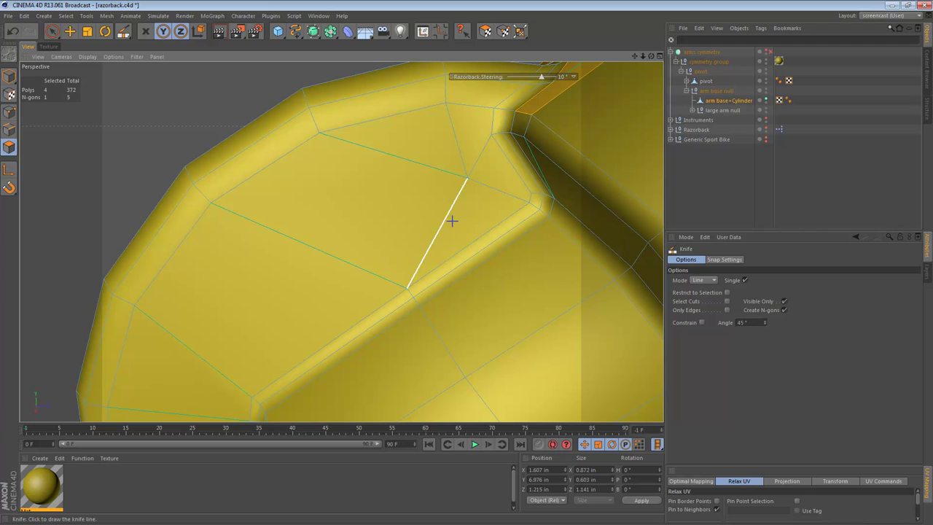
pyautogui.keyDown('alt'); pyautogui.moveTo(452, 221); pyautogui.dragTo(465, 201); pyautogui.keyUp('alt')
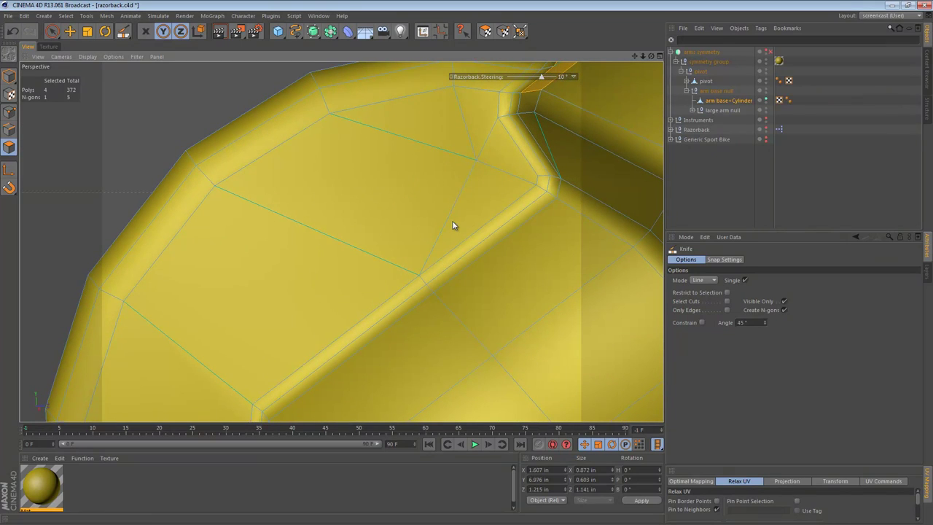
# Step: Slide the new junction point along its edge toward the seam's upper corner by about 34.6%
pyautogui.press('Return')
pyautogui.press('m')
pyautogui.press('a')
pyautogui.press('m')
pyautogui.press('o')
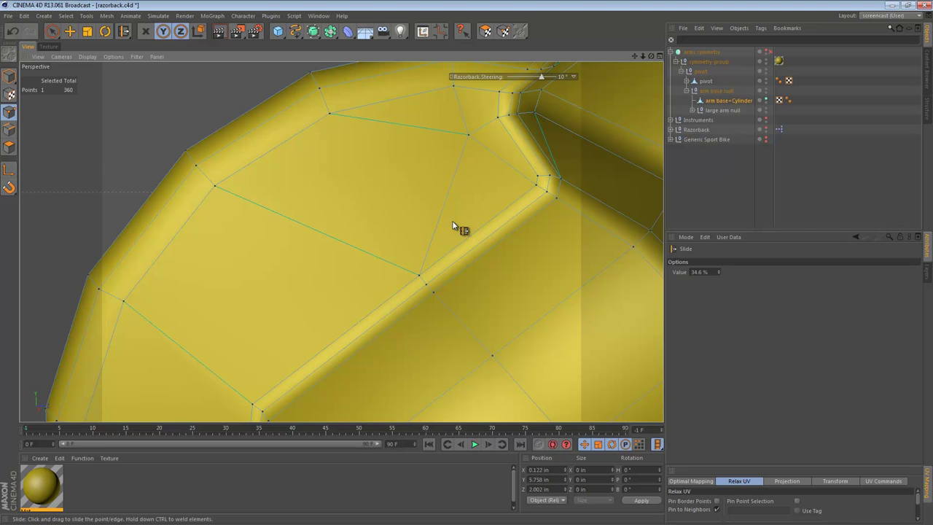
# Step: Melt the edge between the junction point and the small cylinder's mid-side bevel point, and return to polygon mode
pyautogui.press('Return')
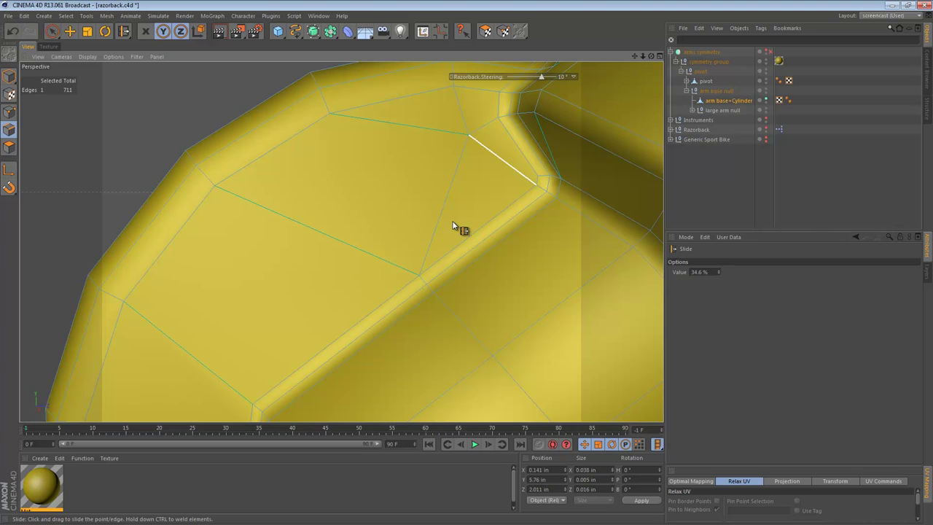
pyautogui.press('e')
pyautogui.click(453, 226)
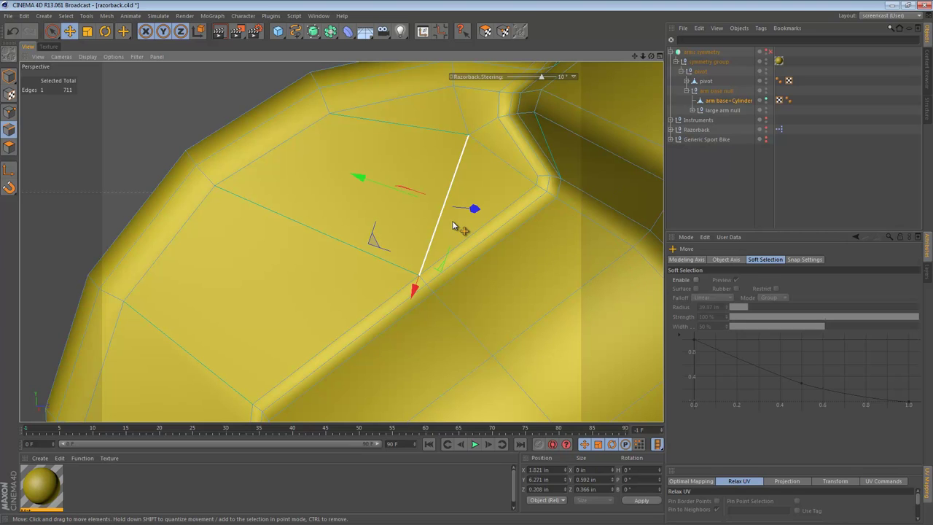
pyautogui.press('u')
pyautogui.press('z')
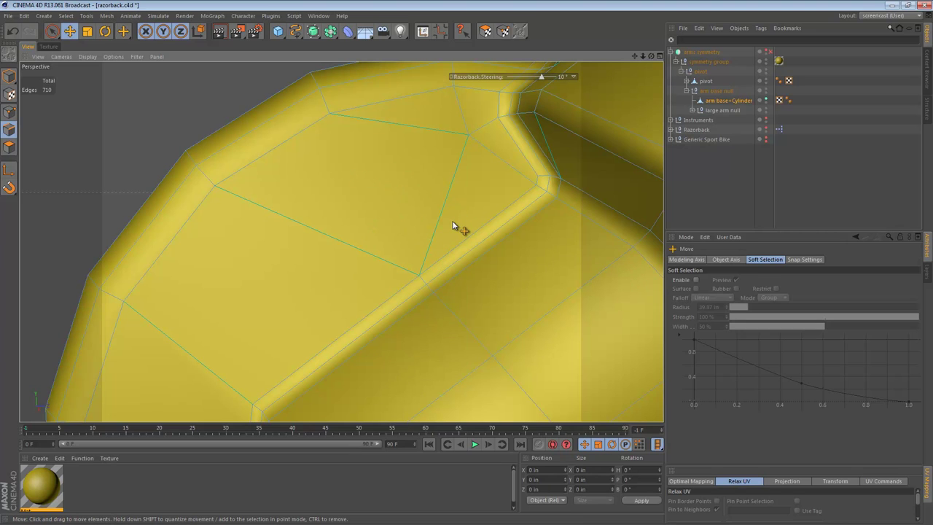
pyautogui.press('Return')
# Step: Cut from the second rim point to the small cylinder's mid-side bevel point, and from the junction point to the middle of that cut
pyautogui.keyDown('alt'); pyautogui.moveTo(452, 226); pyautogui.dragTo(501, 206, button='middle'); pyautogui.keyUp('alt')
pyautogui.keyDown('alt'); pyautogui.moveTo(452, 226); pyautogui.dragTo(422, 226, button='right'); pyautogui.keyUp('alt')
pyautogui.keyDown('alt'); pyautogui.moveTo(452, 225); pyautogui.dragTo(467, 225); pyautogui.keyUp('alt')
pyautogui.keyDown('alt'); pyautogui.moveTo(453, 226); pyautogui.dragTo(478, 146, button='middle'); pyautogui.keyUp('alt')
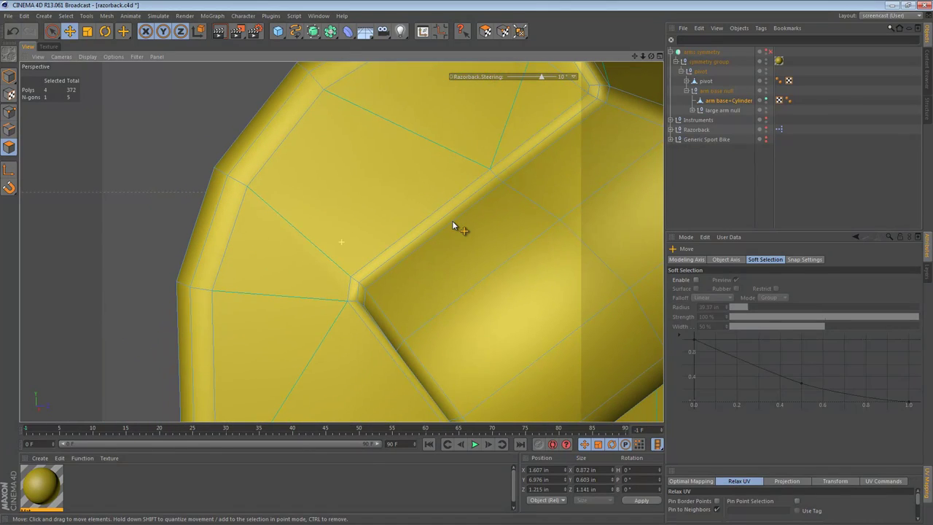
pyautogui.keyDown('alt'); pyautogui.moveTo(453, 225); pyautogui.dragTo(379, 226, button='right'); pyautogui.keyUp('alt')
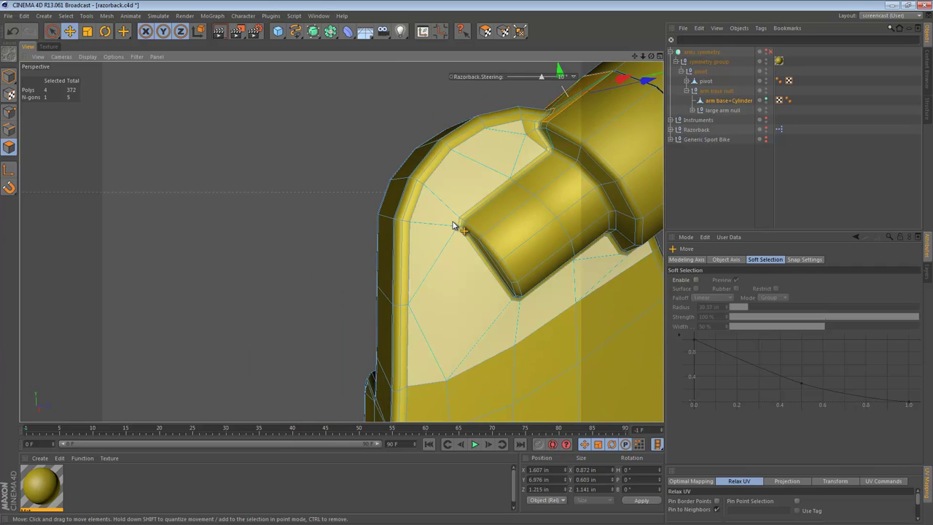
pyautogui.keyDown('alt'); pyautogui.moveTo(452, 226); pyautogui.dragTo(503, 226, button='right'); pyautogui.keyUp('alt')
pyautogui.keyDown('alt'); pyautogui.moveTo(453, 226); pyautogui.dragTo(434, 251, button='middle'); pyautogui.keyUp('alt')
pyautogui.press('k')
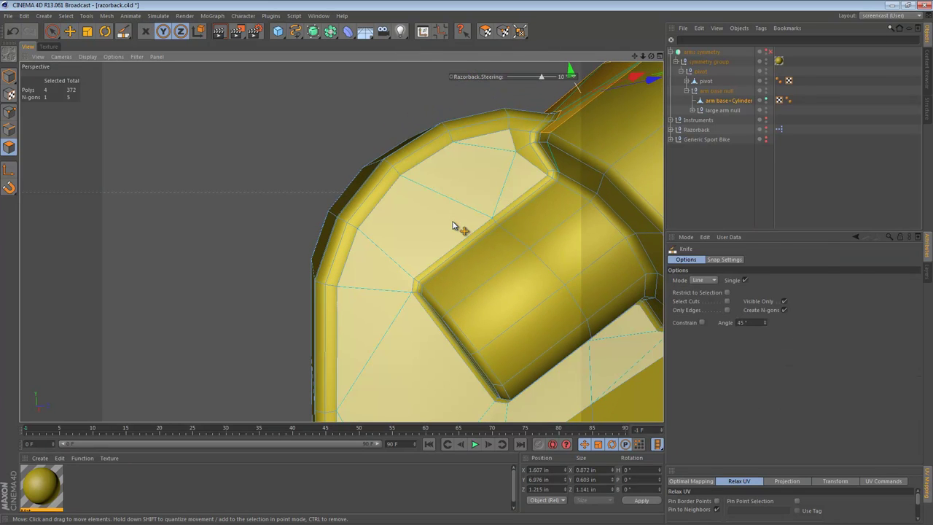
pyautogui.click(453, 142)
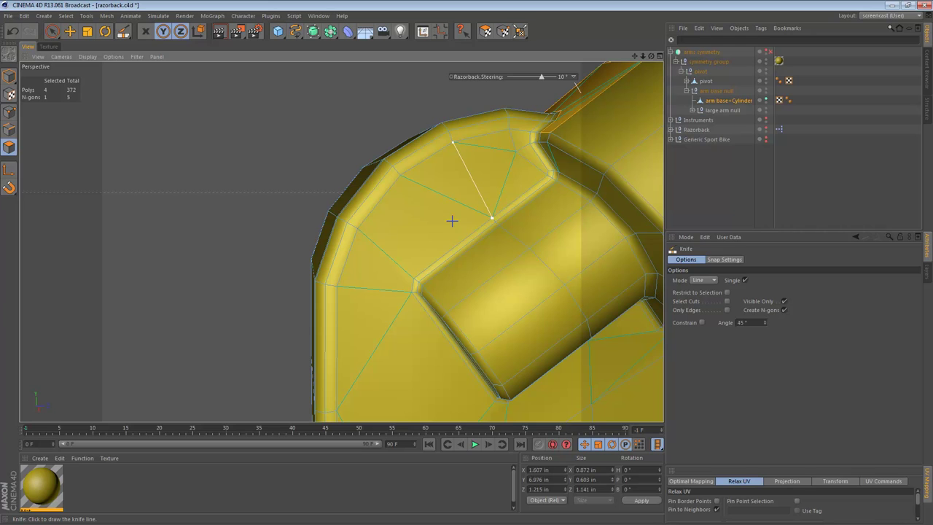
pyautogui.click(515, 151)
pyautogui.click(473, 180)
# Step: Cut two edges joining the small cylinder's outer bevel corner points to the facing points on the rounded rim
pyautogui.keyDown('alt'); pyautogui.moveTo(452, 221); pyautogui.dragTo(452, 159, button='middle'); pyautogui.keyUp('alt')
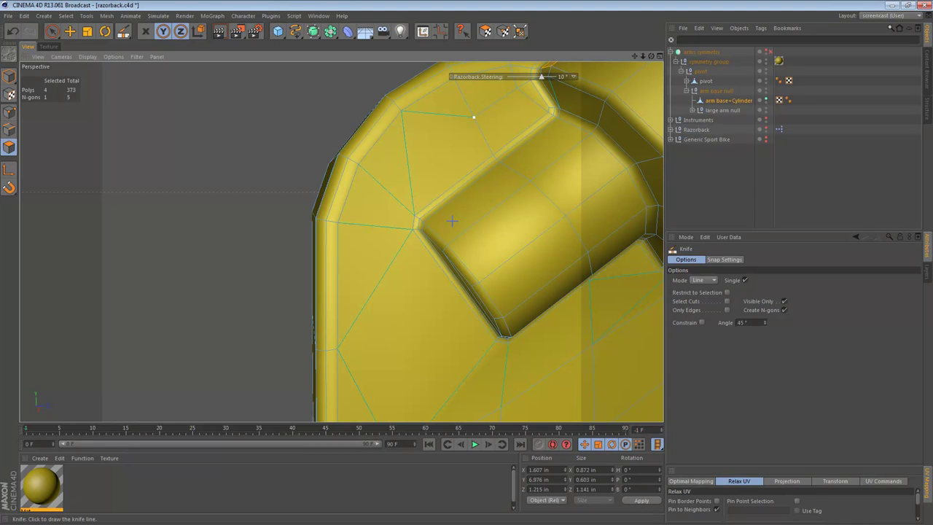
pyautogui.keyDown('alt'); pyautogui.moveTo(452, 221); pyautogui.dragTo(471, 222, button='middle'); pyautogui.keyUp('alt')
pyautogui.click(377, 165)
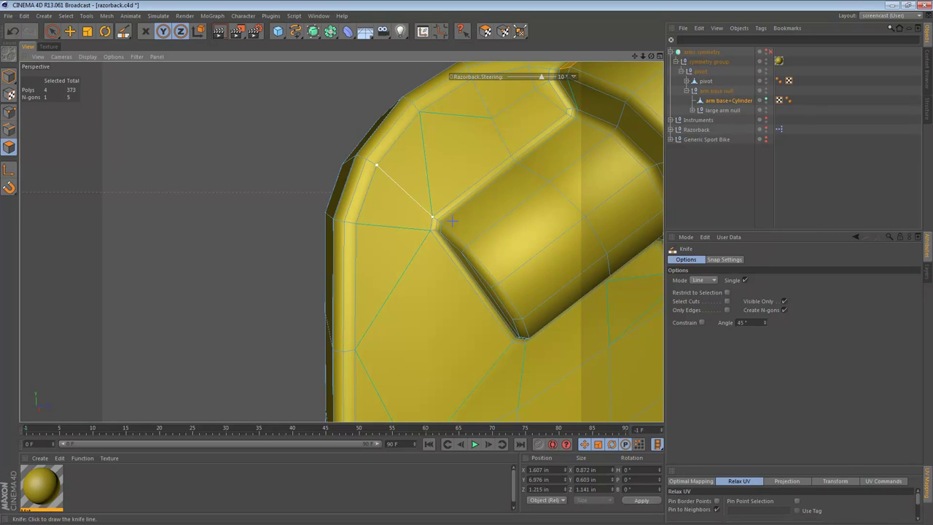
pyautogui.click(432, 231)
# Step: Undo the stray cut at the junction and cut from the upper rim point to the small cylinder's outer bevel corner
pyautogui.keyDown('alt'); pyautogui.moveTo(470, 143); pyautogui.dragTo(453, 166, button='middle'); pyautogui.keyUp('alt')
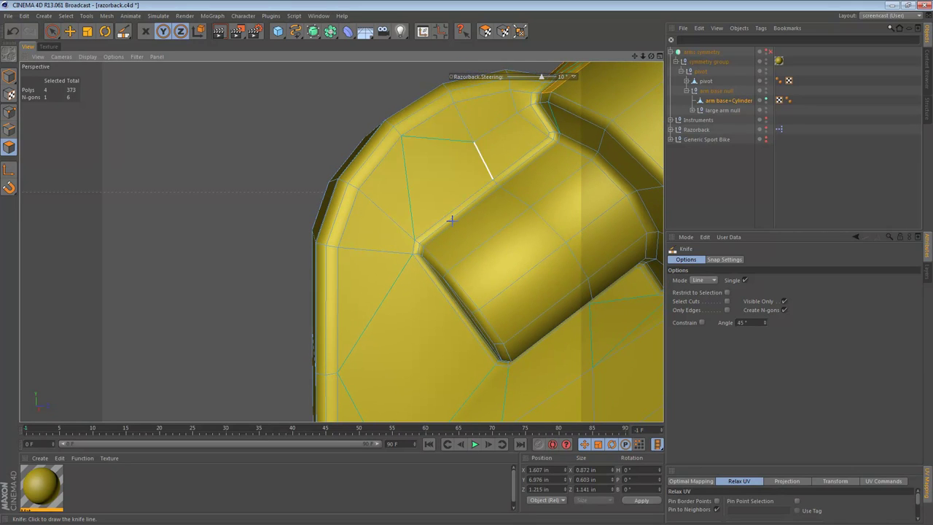
pyautogui.click(473, 142)
pyautogui.hotkey('ctrl', 'z')
pyautogui.hotkey('ctrl', 'z')
pyautogui.click(454, 102)
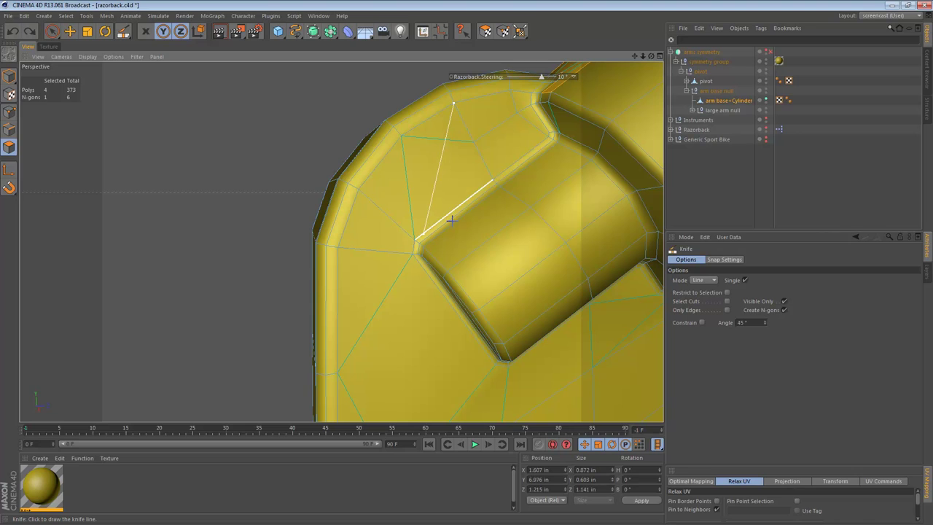
pyautogui.click(414, 240)
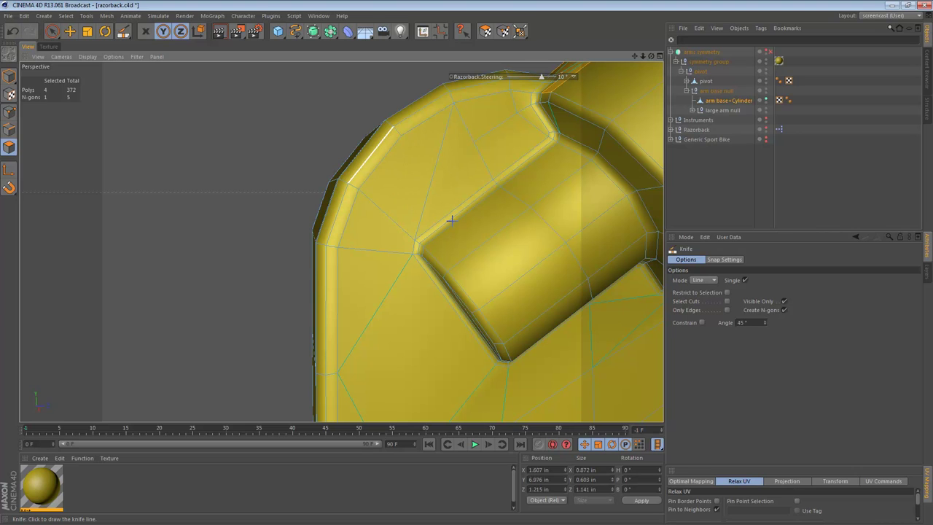
# Step: Slide the point between the upper rim and the small cylinder's mid-side by about 13.1%, and return to polygon mode
pyautogui.press('m')
pyautogui.press('o')
pyautogui.press('Return')
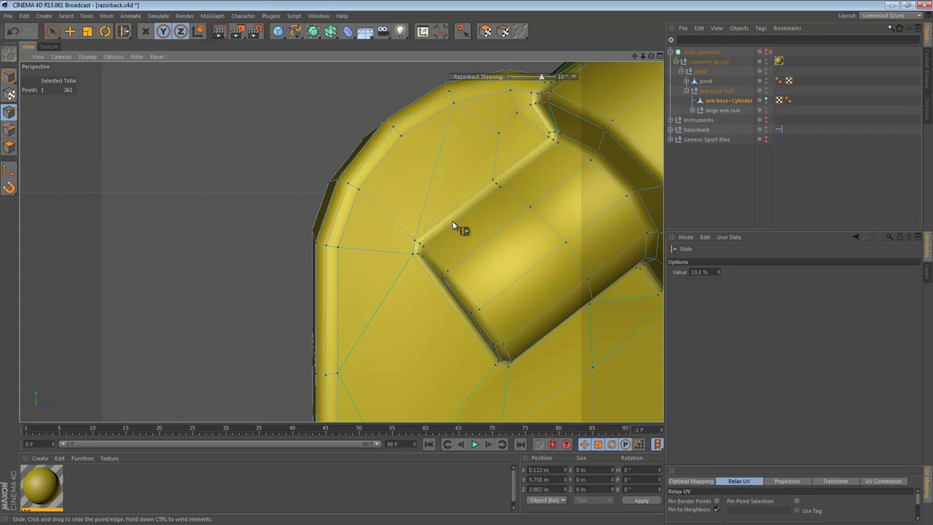
pyautogui.keyDown('alt'); pyautogui.moveTo(453, 226); pyautogui.dragTo(449, 100, button='middle'); pyautogui.keyUp('alt')
pyautogui.press('Return')
# Step: Cut an edge from the small cylinder's lower bevel corner straight across to the facing point on the arm base's rim
pyautogui.press('e')
pyautogui.click(453, 225)
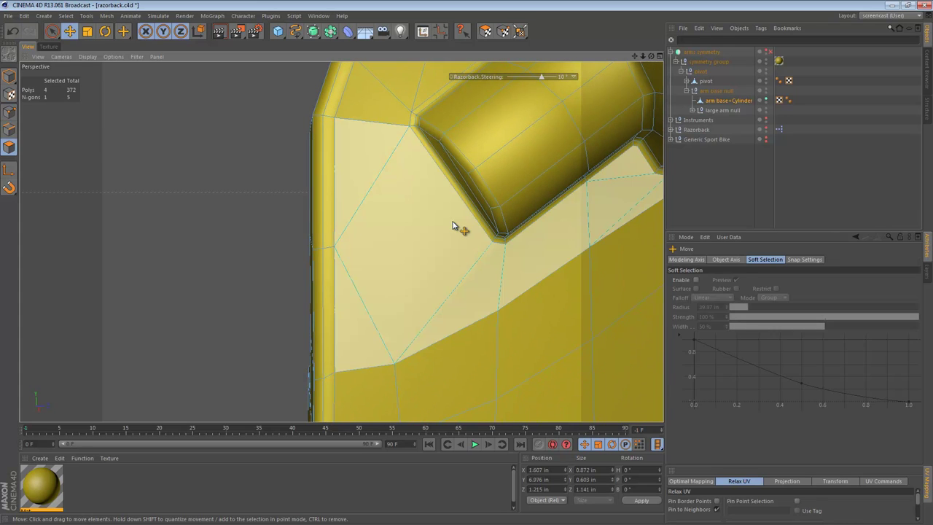
pyautogui.press('k')
pyautogui.click(491, 242)
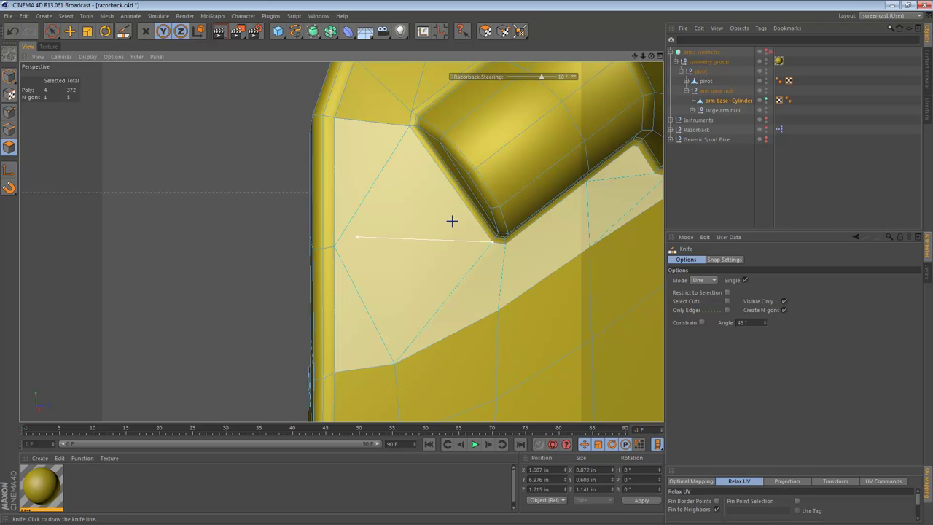
pyautogui.click(335, 246)
# Step: Cut an edge diagonally from the small cylinder's lower bevel corner to the inner grid point below it on the flat face
pyautogui.keyDown('alt'); pyautogui.moveTo(452, 220); pyautogui.dragTo(405, 160, button='middle'); pyautogui.keyUp('alt')
pyautogui.keyDown('alt'); pyautogui.moveTo(452, 221); pyautogui.dragTo(481, 224); pyautogui.keyUp('alt')
pyautogui.click(346, 303)
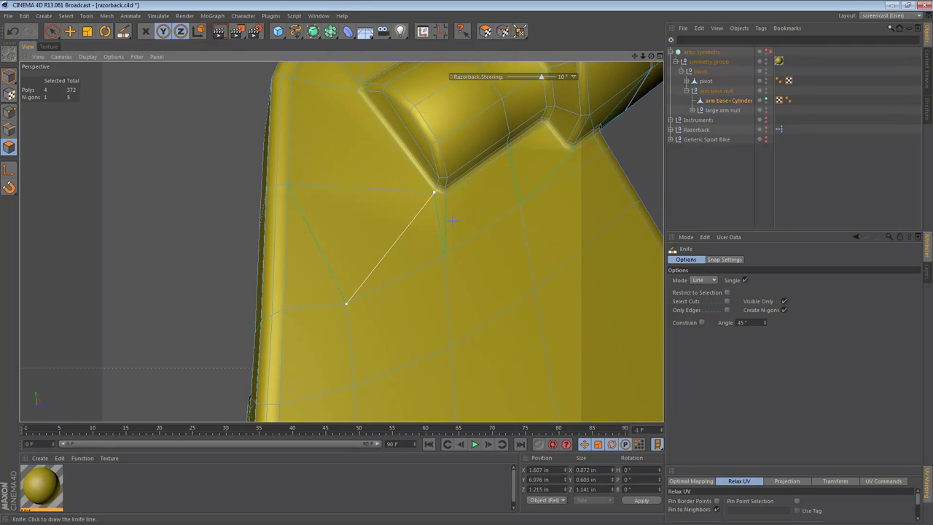
pyautogui.click(434, 192)
pyautogui.keyDown('alt'); pyautogui.moveTo(491, 256); pyautogui.dragTo(430, 256, button='right'); pyautogui.keyUp('alt')
pyautogui.keyDown('alt'); pyautogui.moveTo(491, 256); pyautogui.dragTo(451, 259); pyautogui.keyUp('alt')
pyautogui.keyDown('alt'); pyautogui.moveTo(477, 274); pyautogui.dragTo(540, 273, button='right'); pyautogui.keyUp('alt')
pyautogui.keyDown('alt'); pyautogui.moveTo(405, 217); pyautogui.dragTo(341, 242, button='middle'); pyautogui.keyUp('alt')
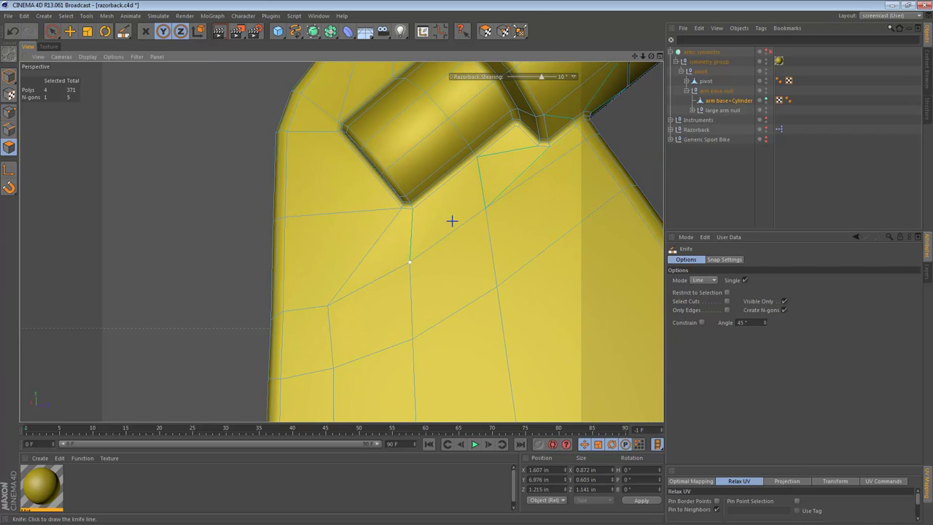
# Step: Cut edges from the inner grid point to the small cylinder's lower bevel corner and from its mid-side point to the large cylinder's junction corner
pyautogui.click(410, 262)
pyautogui.click(413, 209)
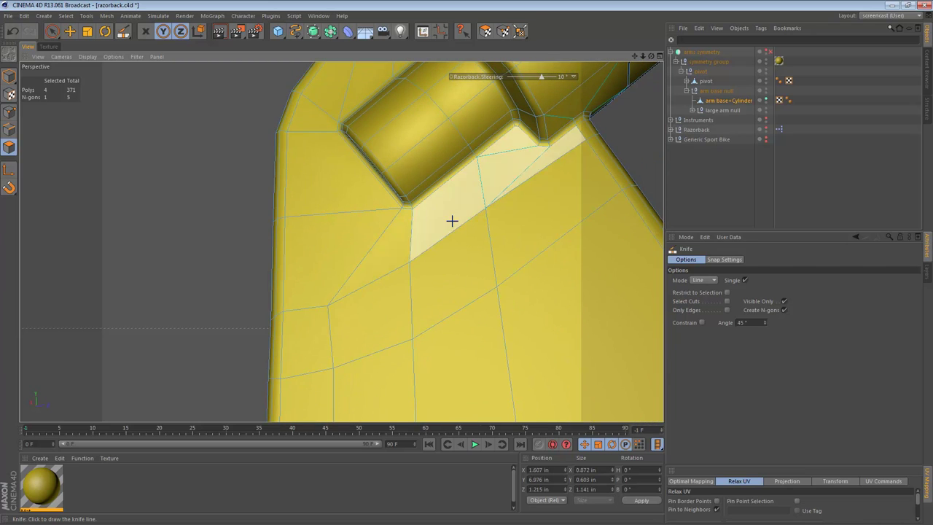
pyautogui.click(477, 157)
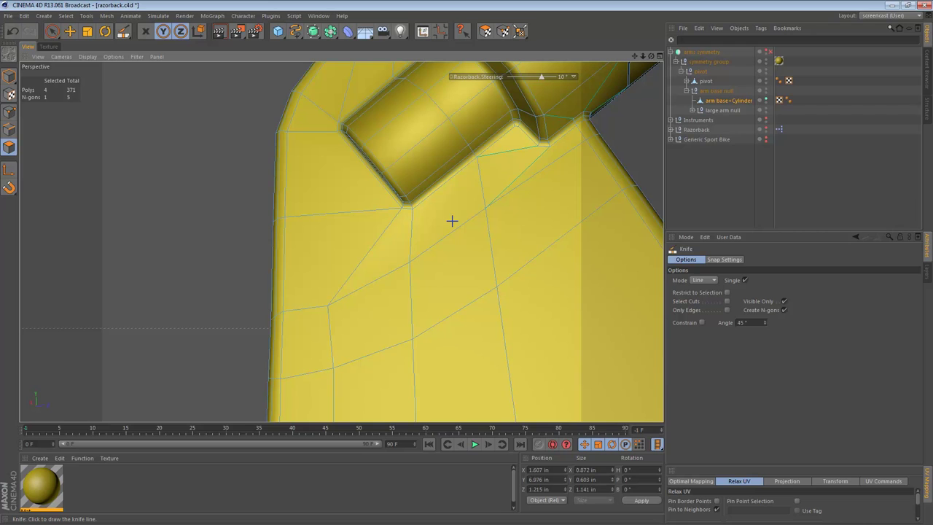
pyautogui.keyDown('alt'); pyautogui.moveTo(452, 221); pyautogui.dragTo(406, 269, button='middle'); pyautogui.keyUp('alt')
pyautogui.keyDown('alt'); pyautogui.moveTo(452, 221); pyautogui.dragTo(532, 221, button='right'); pyautogui.keyUp('alt')
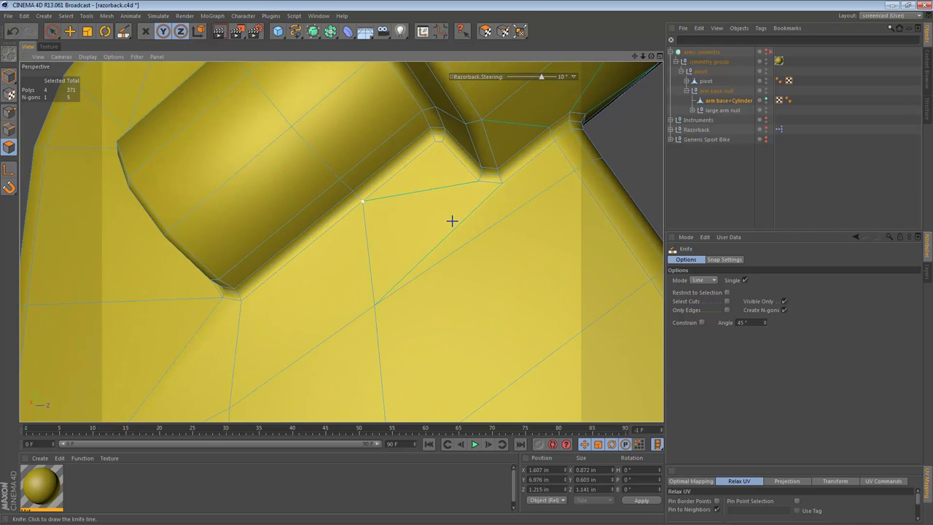
pyautogui.click(479, 181)
pyautogui.click(502, 182)
pyautogui.keyDown('alt'); pyautogui.moveTo(452, 221); pyautogui.dragTo(372, 221, button='right'); pyautogui.keyUp('alt')
pyautogui.keyDown('alt'); pyautogui.moveTo(452, 221); pyautogui.dragTo(410, 177, button='middle'); pyautogui.keyUp('alt')
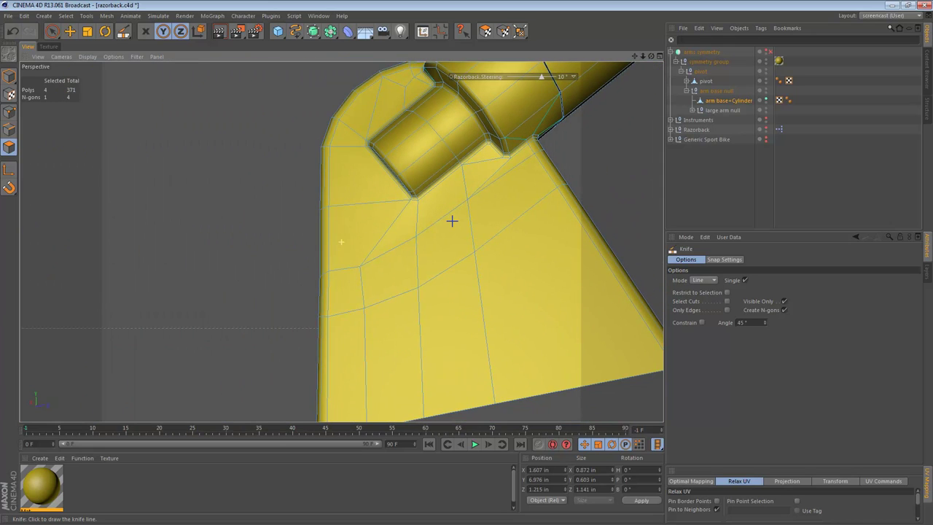
# Step: In point mode, select eight inner grid points on the flat face around the small cylinder
pyautogui.press('space')
pyautogui.press('Return')
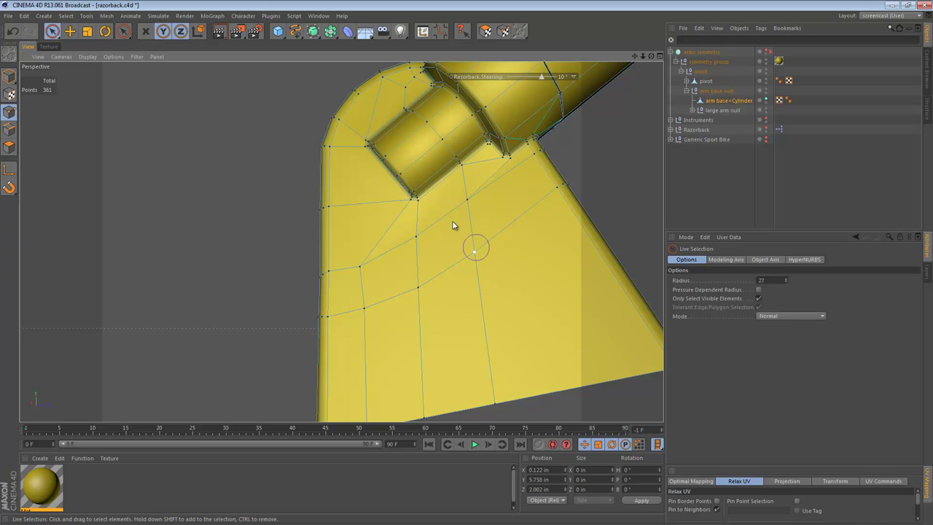
pyautogui.keyDown('shift'); pyautogui.click(409, 250); pyautogui.keyUp('shift')
pyautogui.keyDown('shift'); pyautogui.click(360, 302); pyautogui.keyUp('shift')
pyautogui.keyDown('shift'); pyautogui.click(361, 257); pyautogui.keyUp('shift')
pyautogui.keyDown('alt'); pyautogui.moveTo(362, 257); pyautogui.dragTo(375, 285); pyautogui.keyUp('alt')
pyautogui.keyDown('alt'); pyautogui.moveTo(341, 241); pyautogui.dragTo(339, 272, button='middle'); pyautogui.keyUp('alt')
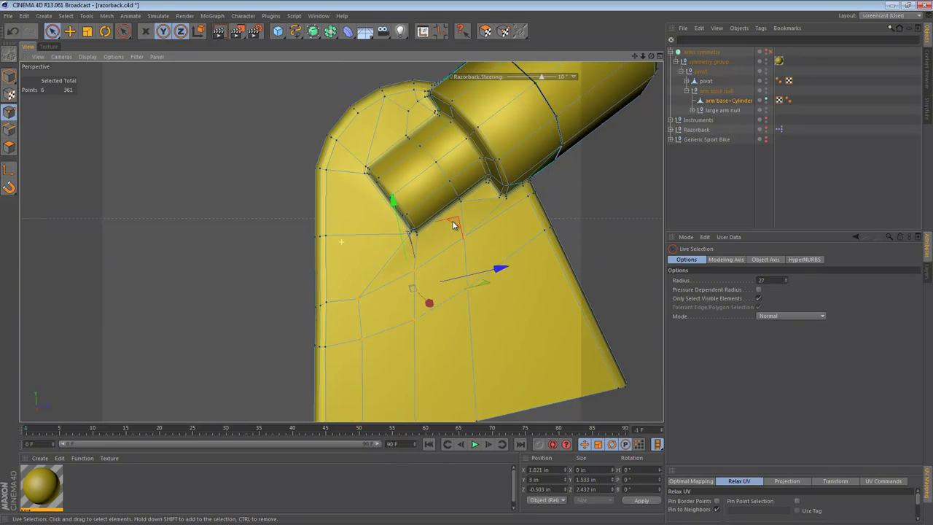
pyautogui.keyDown('alt'); pyautogui.moveTo(452, 226); pyautogui.dragTo(452, 226); pyautogui.keyUp('alt')
pyautogui.keyDown('shift'); pyautogui.click(410, 154); pyautogui.keyUp('shift')
pyautogui.keyDown('alt'); pyautogui.moveTo(451, 225); pyautogui.dragTo(452, 225); pyautogui.keyUp('alt')
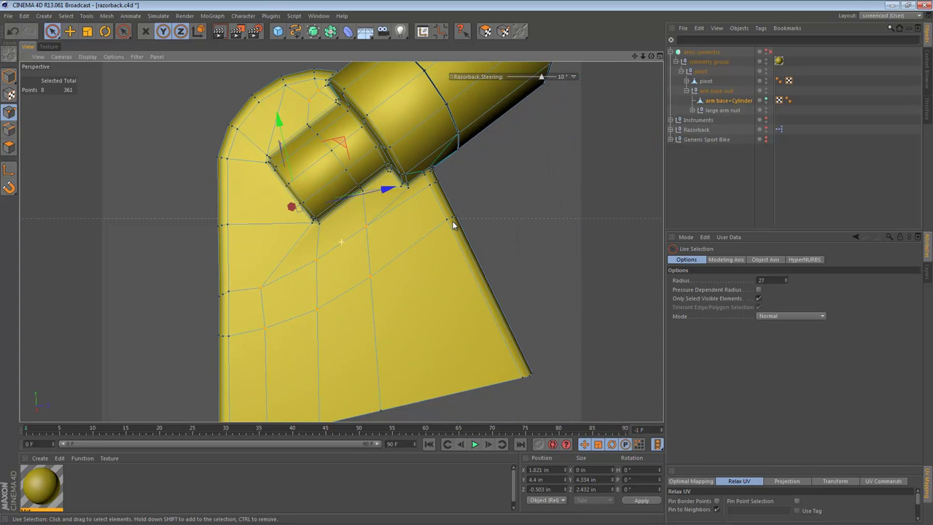
# Step: Smooth the selected points with the Brush tool in Smooth mode, raising its strength to 10%
pyautogui.press('m')
pyautogui.press('c')
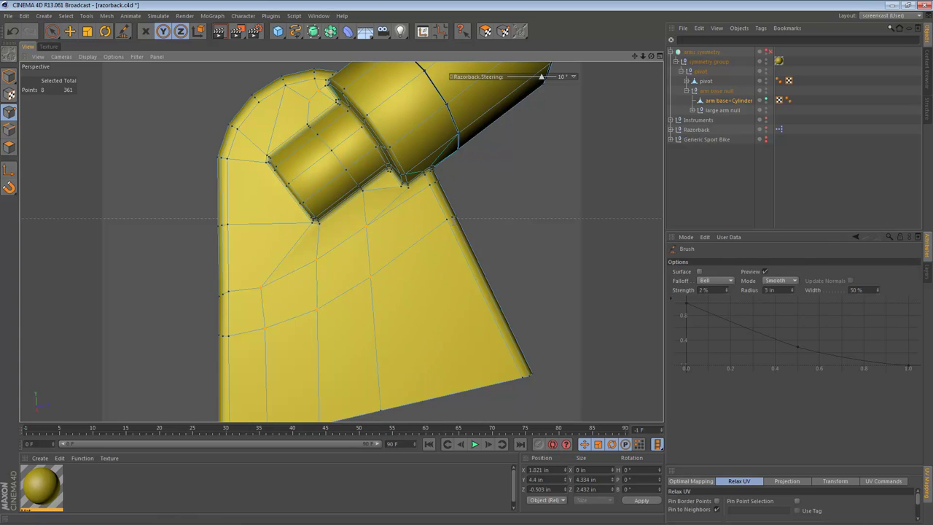
pyautogui.moveTo(340, 243)
pyautogui.mouseDown()
pyautogui.moveTo(347, 235)
pyautogui.moveTo(335, 257)
pyautogui.mouseUp()
pyautogui.click(716, 280)
pyautogui.click(713, 290)
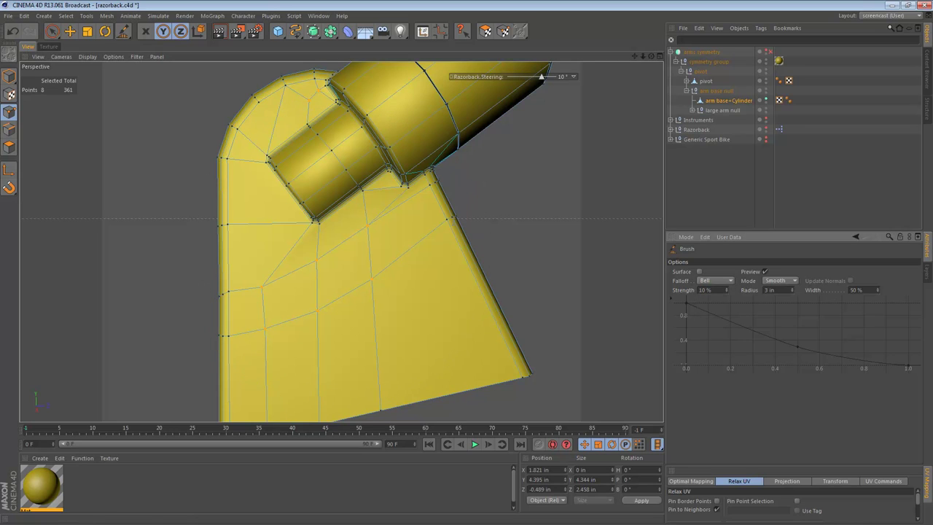
pyautogui.moveTo(307, 95)
pyautogui.mouseDown()
pyautogui.moveTo(343, 143)
pyautogui.moveTo(312, 270)
pyautogui.moveTo(354, 246)
pyautogui.moveTo(275, 266)
pyautogui.moveTo(356, 240)
pyautogui.moveTo(337, 298)
pyautogui.moveTo(329, 217)
pyautogui.moveTo(290, 248)
pyautogui.moveTo(402, 274)
pyautogui.moveTo(367, 209)
pyautogui.moveTo(287, 278)
pyautogui.moveTo(346, 261)
pyautogui.moveTo(267, 182)
pyautogui.moveTo(246, 248)
pyautogui.moveTo(395, 242)
pyautogui.moveTo(228, 261)
pyautogui.mouseUp()
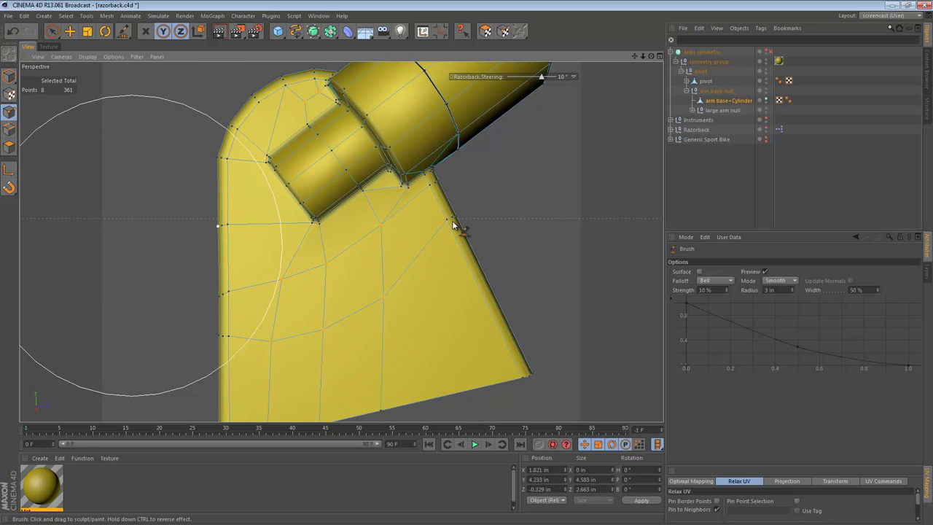
# Step: Slide the inner grid points below the small cylinder toward the arm base's slanted rim and return to model mode
pyautogui.press('m')
pyautogui.press('o')
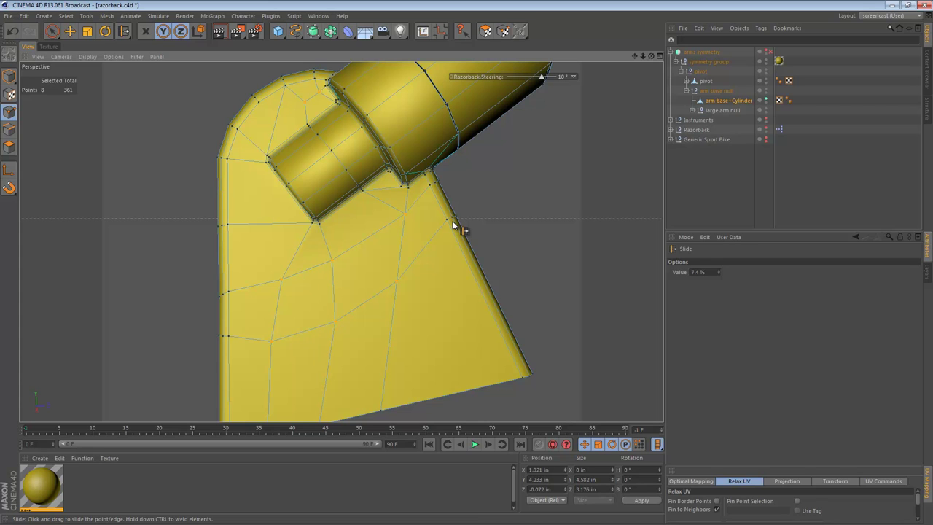
pyautogui.scroll(-5, 453, 225)
pyautogui.press('Return')
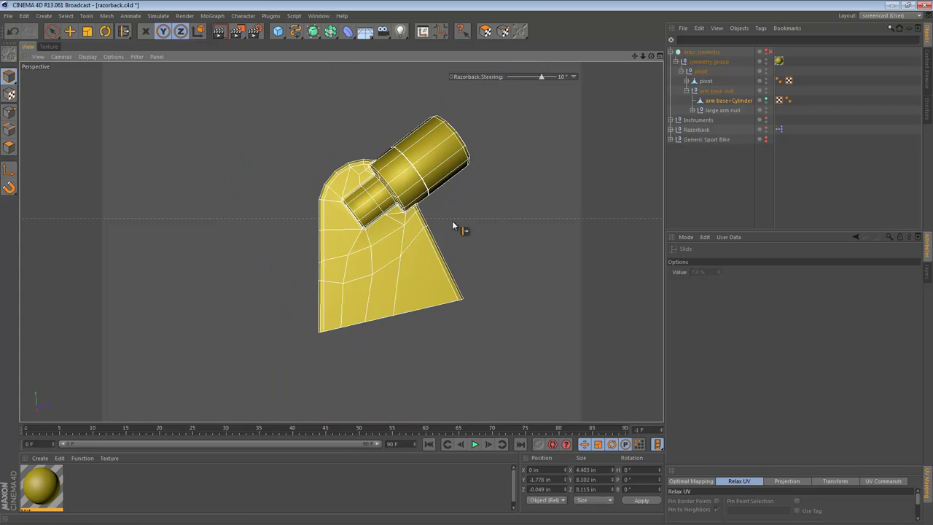
# Step: Examine the reworked arm base, then its narrow side face and the stepped notch beneath the large cylinder
pyautogui.scroll(3, 453, 226)
pyautogui.keyDown('alt'); pyautogui.moveTo(453, 226); pyautogui.dragTo(623, 218); pyautogui.keyUp('alt')
pyautogui.press('e')
pyautogui.hotkey('ctrl', 'shift', 'a')
pyautogui.scroll(4, 452, 225)
pyautogui.keyDown('alt'); pyautogui.moveTo(451, 226); pyautogui.dragTo(343, 208); pyautogui.keyUp('alt')
pyautogui.click(452, 226)
pyautogui.keyDown('alt'); pyautogui.moveTo(453, 225); pyautogui.dragTo(410, 172, button='middle'); pyautogui.keyUp('alt')
pyautogui.keyDown('alt'); pyautogui.moveTo(452, 225); pyautogui.dragTo(386, 226, button='right'); pyautogui.keyUp('alt')
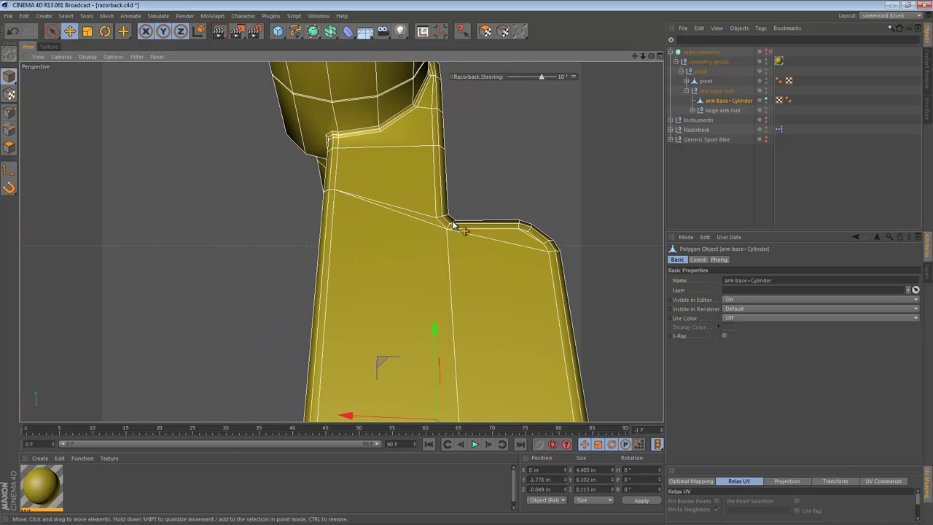
pyautogui.keyDown('alt'); pyautogui.moveTo(453, 225); pyautogui.dragTo(441, 266); pyautogui.keyUp('alt')
pyautogui.press('Return')
pyautogui.keyDown('alt'); pyautogui.moveTo(453, 225); pyautogui.dragTo(441, 157, button='middle'); pyautogui.keyUp('alt')
pyautogui.keyDown('alt'); pyautogui.moveTo(453, 225); pyautogui.dragTo(547, 237); pyautogui.keyUp('alt')
pyautogui.moveTo(453, 225)
pyautogui.keyDown('alt'); pyautogui.mouseDown()
pyautogui.moveTo(380, 225)
pyautogui.moveTo(351, 237)
pyautogui.mouseUp(); pyautogui.keyUp('alt')
pyautogui.keyDown('alt'); pyautogui.moveTo(452, 225); pyautogui.dragTo(482, 225, button='right'); pyautogui.keyUp('alt')
pyautogui.keyDown('alt'); pyautogui.moveTo(453, 226); pyautogui.dragTo(408, 321, button='middle'); pyautogui.keyUp('alt')
# Step: Melt the unwanted edges crossing the upper part of the arm base's side face beneath the large cylinder
pyautogui.click(9, 130)
pyautogui.press('space')
pyautogui.moveTo(370, 203); pyautogui.dragTo(367, 240)
pyautogui.press('u')
pyautogui.press('z')
pyautogui.click(368, 129)
pyautogui.press('u')
pyautogui.press('z')
pyautogui.moveTo(347, 230)
pyautogui.keyDown('alt'); pyautogui.mouseDown()
pyautogui.moveTo(334, 243)
pyautogui.moveTo(454, 238)
pyautogui.moveTo(457, 208)
pyautogui.mouseUp(); pyautogui.keyUp('alt')
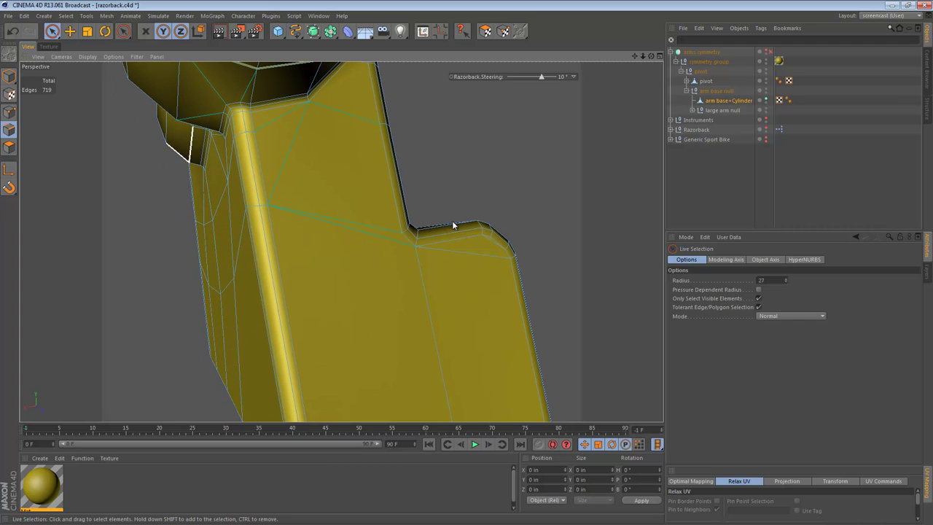
# Step: Delete the two edges near the inner corner of the notch on the side face
pyautogui.keyDown('alt'); pyautogui.moveTo(453, 225); pyautogui.dragTo(355, 58, button='middle'); pyautogui.keyUp('alt')
pyautogui.keyDown('alt'); pyautogui.moveTo(453, 225); pyautogui.dragTo(430, 225, button='right'); pyautogui.keyUp('alt')
pyautogui.keyDown('alt'); pyautogui.moveTo(385, 179); pyautogui.dragTo(342, 241, button='middle'); pyautogui.keyUp('alt')
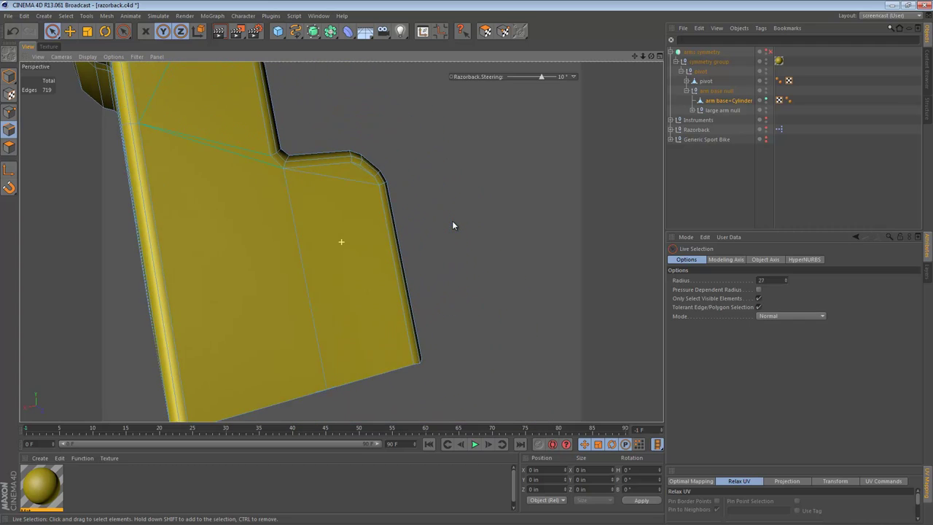
pyautogui.keyDown('alt'); pyautogui.moveTo(327, 199); pyautogui.dragTo(372, 200, button='right'); pyautogui.keyUp('alt')
pyautogui.press('e')
pyautogui.click(377, 155)
pyautogui.keyDown('shift'); pyautogui.click(336, 165); pyautogui.keyUp('shift')
pyautogui.keyDown('alt'); pyautogui.moveTo(364, 241); pyautogui.dragTo(299, 241, button='right'); pyautogui.keyUp('alt')
pyautogui.keyDown('alt'); pyautogui.moveTo(341, 241); pyautogui.dragTo(357, 234, button='middle'); pyautogui.keyUp('alt')
pyautogui.press('Delete')
pyautogui.moveTo(365, 254)
pyautogui.keyDown('alt'); pyautogui.mouseDown()
pyautogui.moveTo(317, 230)
pyautogui.moveTo(313, 186)
pyautogui.moveTo(317, 272)
pyautogui.mouseUp(); pyautogui.keyUp('alt')
pyautogui.keyDown('alt'); pyautogui.moveTo(339, 250); pyautogui.dragTo(390, 250, button='right'); pyautogui.keyUp('alt')
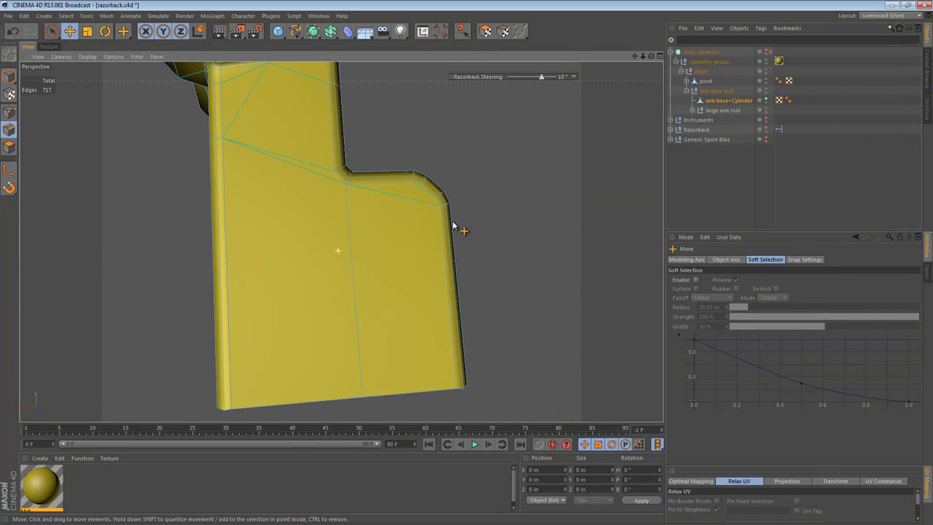
# Step: Cut three fanned edges from the rounded shoulder's bevel points to the central vertical edge of the side face
pyautogui.press('k')
pyautogui.moveTo(422, 184)
pyautogui.mouseDown()
pyautogui.moveTo(370, 203)
pyautogui.moveTo(347, 199)
pyautogui.mouseUp()
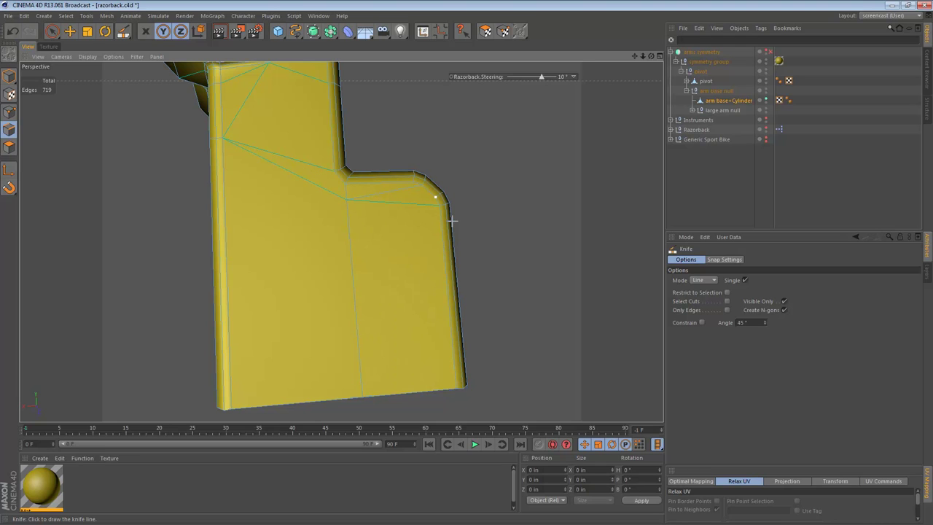
pyautogui.moveTo(443, 193); pyautogui.dragTo(350, 225)
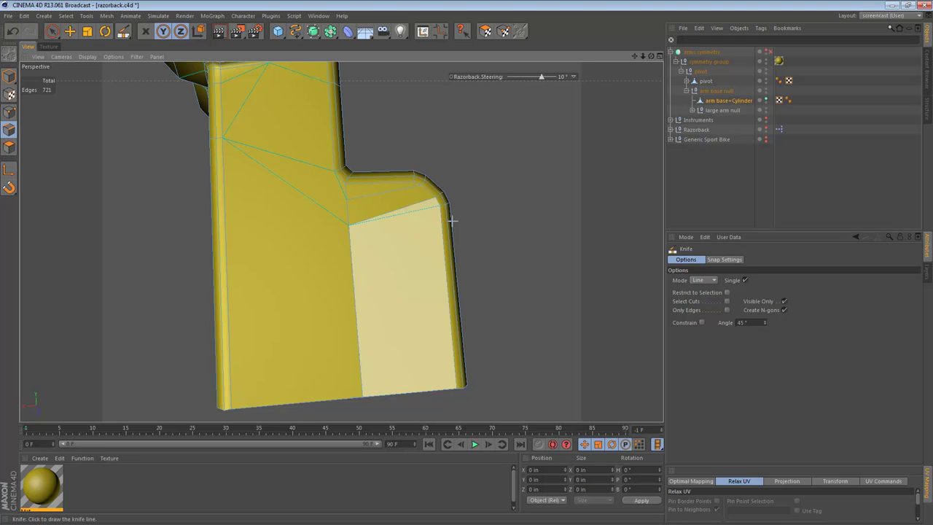
pyautogui.moveTo(439, 205); pyautogui.dragTo(352, 268)
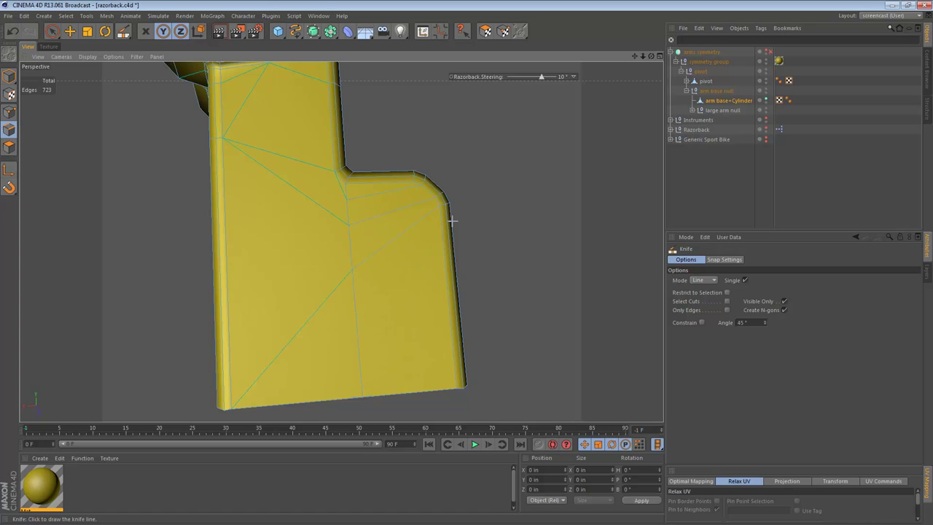
# Step: Cut an edge from the lowest fan point on the central edge up to the point on the far rim
pyautogui.keyDown('alt'); pyautogui.moveTo(285, 264); pyautogui.dragTo(341, 274); pyautogui.keyUp('alt')
pyautogui.keyDown('alt'); pyautogui.moveTo(311, 272); pyautogui.dragTo(341, 241, button='middle'); pyautogui.keyUp('alt')
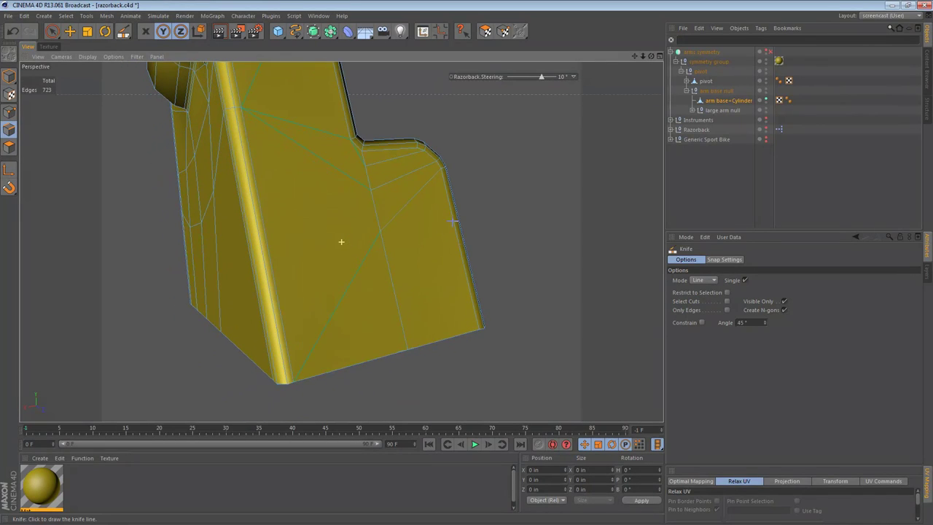
pyautogui.keyDown('alt'); pyautogui.moveTo(332, 248); pyautogui.dragTo(353, 251); pyautogui.keyUp('alt')
pyautogui.keyDown('alt'); pyautogui.moveTo(351, 215); pyautogui.dragTo(338, 250, button='middle'); pyautogui.keyUp('alt')
pyautogui.moveTo(356, 269); pyautogui.dragTo(215, 151)
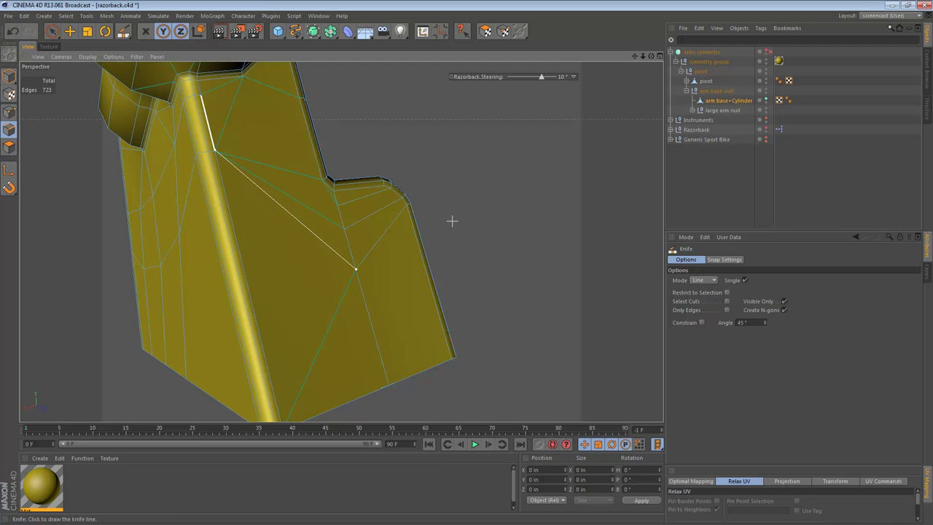
# Step: Cut an edge from the notch's inner corner to the far rim and join the upper centre-edge point to it
pyautogui.keyDown('alt'); pyautogui.moveTo(329, 235); pyautogui.dragTo(281, 219); pyautogui.keyUp('alt')
pyautogui.keyDown('alt'); pyautogui.moveTo(291, 213); pyautogui.dragTo(325, 276, button='middle'); pyautogui.keyUp('alt')
pyautogui.keyDown('alt'); pyautogui.moveTo(341, 241); pyautogui.dragTo(342, 243, button='middle'); pyautogui.keyUp('alt')
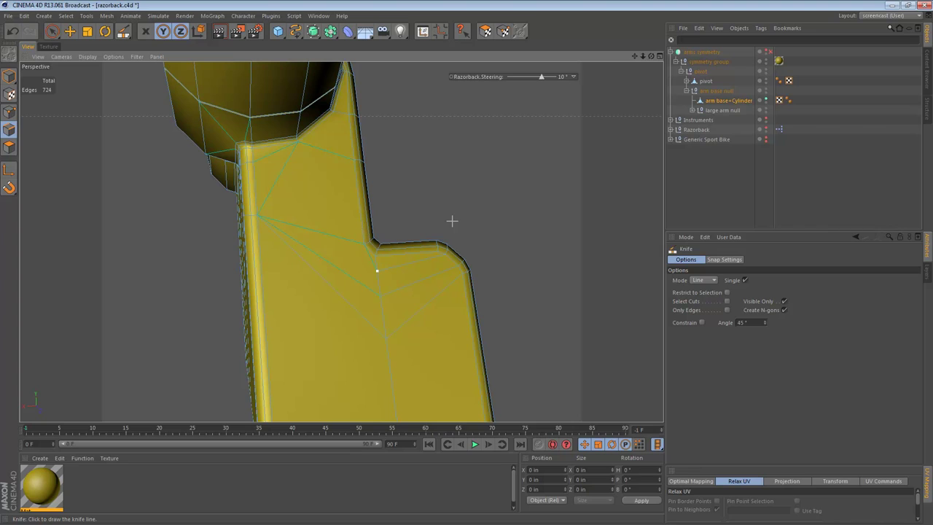
pyautogui.moveTo(363, 244); pyautogui.dragTo(244, 211)
pyautogui.moveTo(377, 270); pyautogui.dragTo(320, 232)
pyautogui.scroll(3, 362, 272)
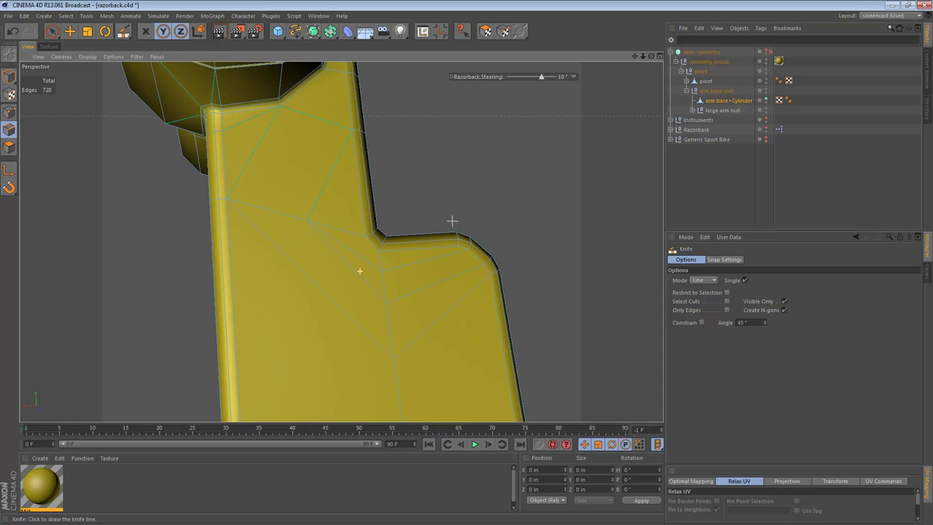
# Step: Remove the misplaced cut beside the notch and cut from the middle fan point to a new point on the sloping edge
pyautogui.press('e')
pyautogui.click(352, 252)
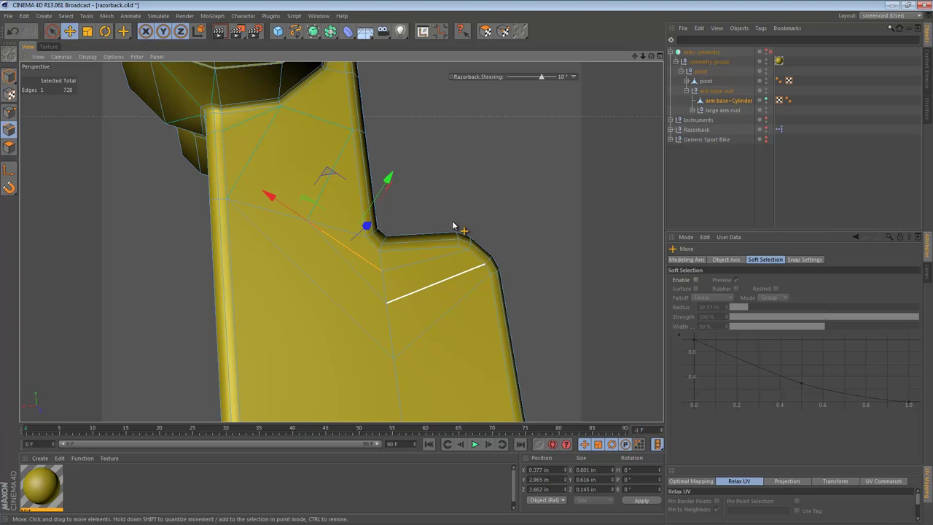
pyautogui.click(453, 225)
pyautogui.hotkey('ctrl', 'z')
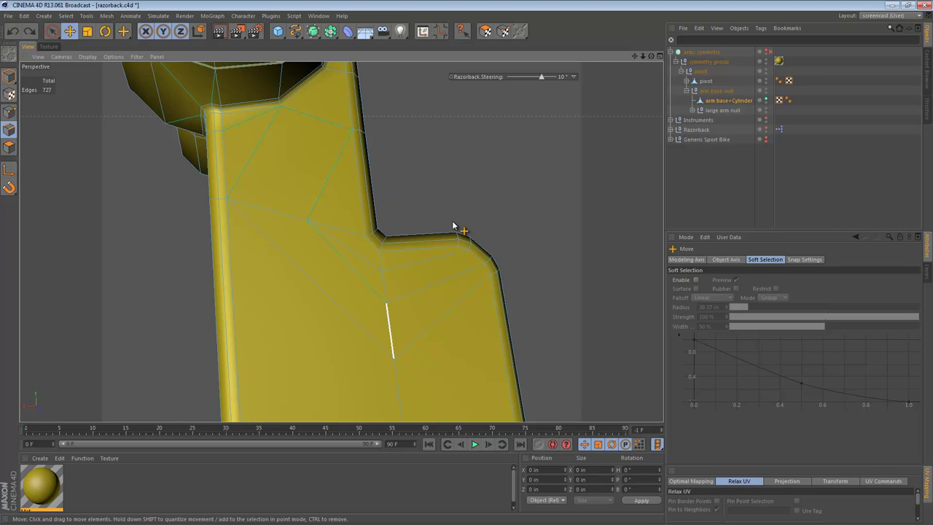
pyautogui.press('k')
pyautogui.click(386, 303)
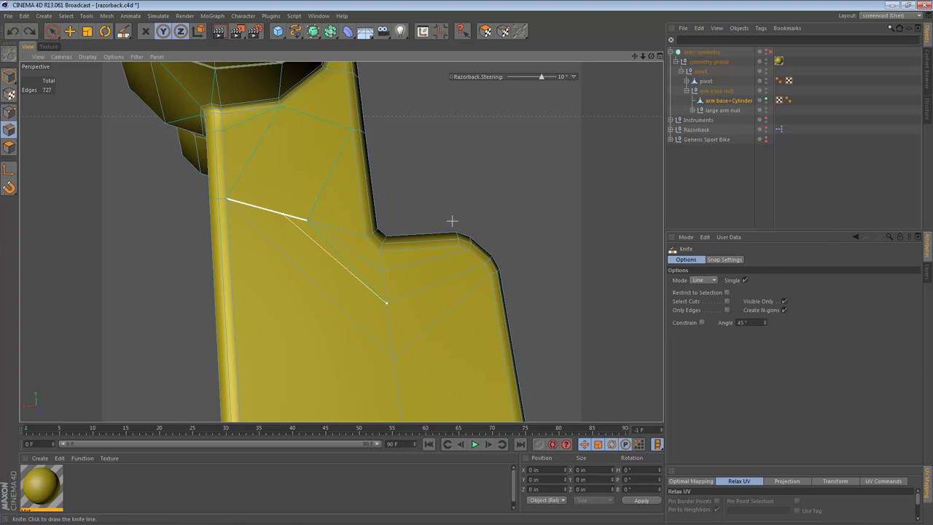
pyautogui.click(272, 212)
pyautogui.keyDown('alt'); pyautogui.moveTo(435, 310); pyautogui.dragTo(483, 314); pyautogui.keyUp('alt')
# Step: In point mode, slide the fan points below the notch toward the far rim to even out the edge flow
pyautogui.click(9, 112)
pyautogui.keyDown('alt'); pyautogui.moveTo(452, 221); pyautogui.dragTo(431, 221); pyautogui.keyUp('alt')
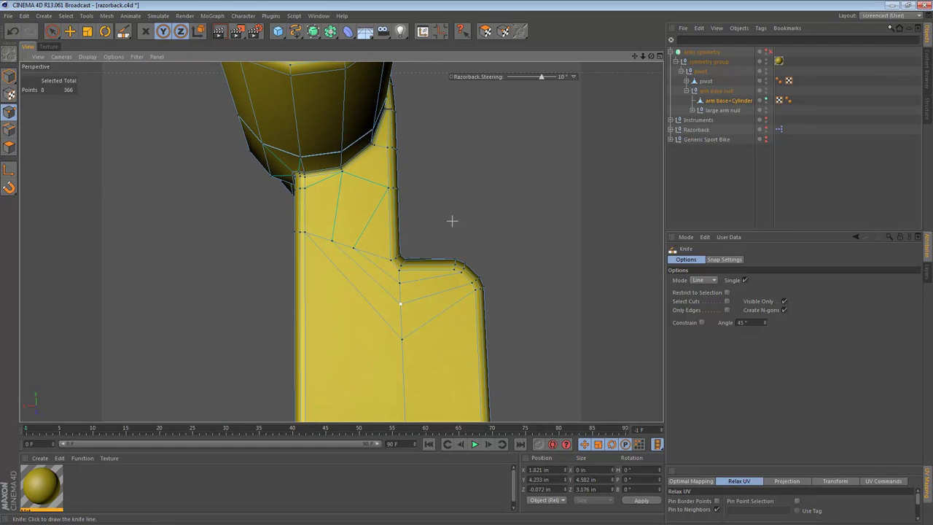
pyautogui.press('m')
pyautogui.press('o')
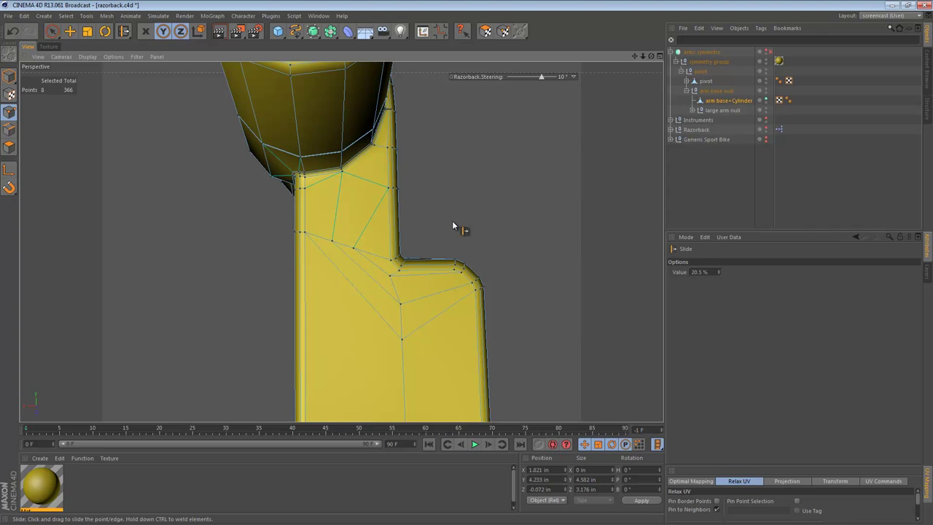
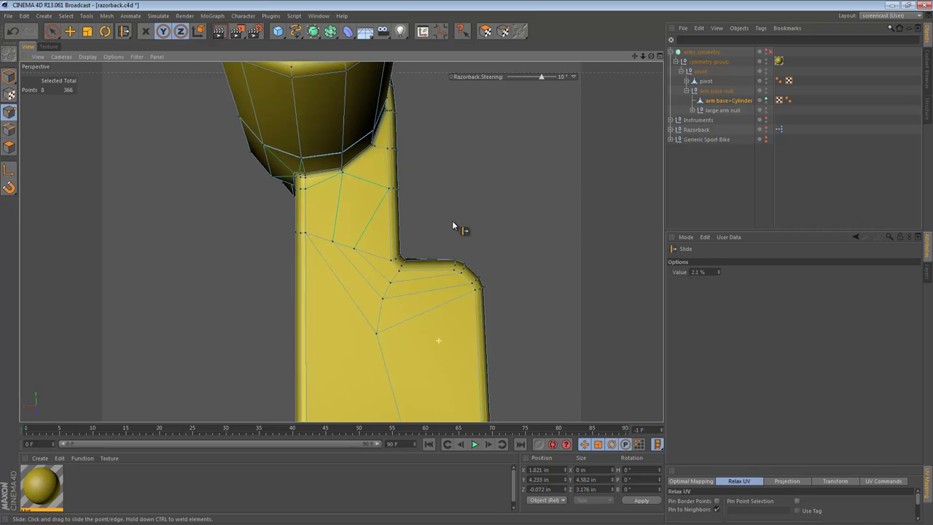
# Step: Cut a straight edge across the upper side face between the bevel points of its two rims, below the large cylinder
pyautogui.keyDown('alt'); pyautogui.moveTo(453, 225); pyautogui.dragTo(408, 226, button='right'); pyautogui.keyUp('alt')
pyautogui.keyDown('alt'); pyautogui.moveTo(453, 225); pyautogui.dragTo(421, 173, button='middle'); pyautogui.keyUp('alt')
pyautogui.keyDown('alt'); pyautogui.moveTo(452, 226); pyautogui.dragTo(508, 226, button='right'); pyautogui.keyUp('alt')
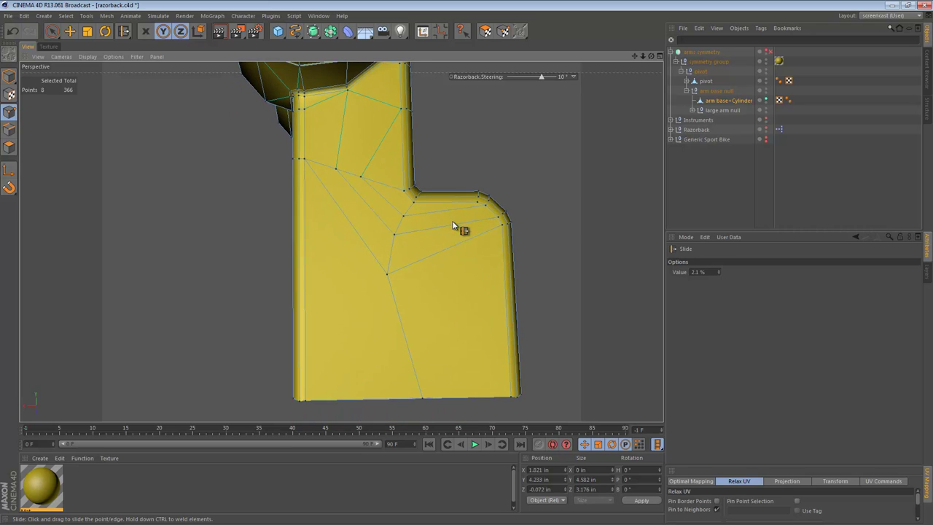
pyautogui.keyDown('alt'); pyautogui.moveTo(452, 225); pyautogui.dragTo(445, 293, button='middle'); pyautogui.keyUp('alt')
pyautogui.keyDown('alt'); pyautogui.moveTo(452, 225); pyautogui.dragTo(503, 225, button='right'); pyautogui.keyUp('alt')
pyautogui.keyDown('alt'); pyautogui.moveTo(453, 225); pyautogui.dragTo(454, 293, button='middle'); pyautogui.keyUp('alt')
pyautogui.keyDown('alt'); pyautogui.moveTo(452, 226); pyautogui.dragTo(473, 225, button='right'); pyautogui.keyUp('alt')
pyautogui.keyDown('alt'); pyautogui.moveTo(452, 225); pyautogui.dragTo(519, 196); pyautogui.keyUp('alt')
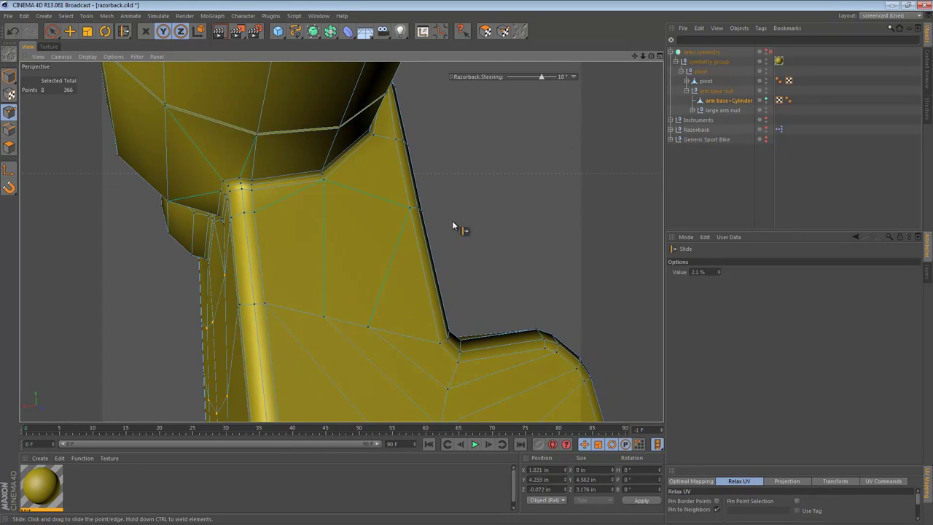
pyautogui.press('k')
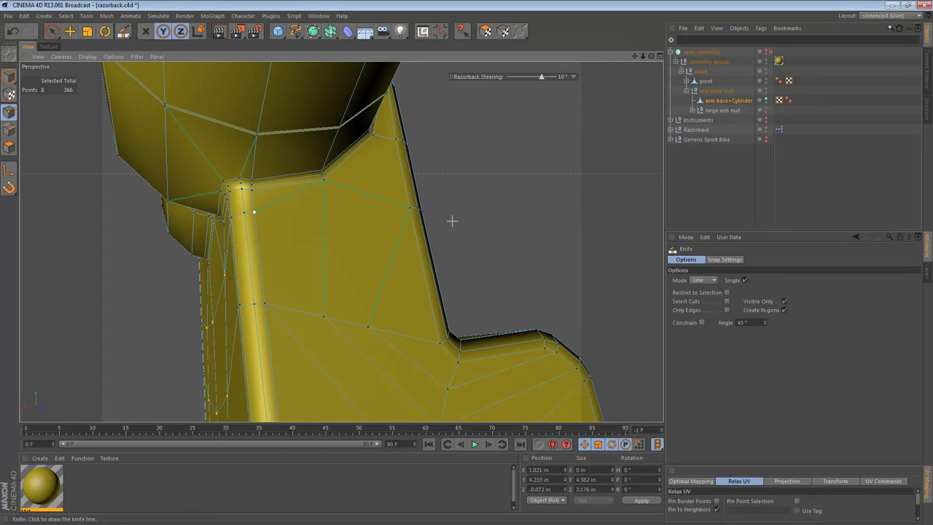
pyautogui.moveTo(403, 211); pyautogui.dragTo(409, 208)
# Step: Cut edges from the sloping edge's two inner points up to the crosswise edge, continuing the second to the large cylinder's bevel corner
pyautogui.keyDown('alt'); pyautogui.moveTo(375, 248); pyautogui.dragTo(325, 280); pyautogui.keyUp('alt')
pyautogui.moveTo(315, 314); pyautogui.dragTo(325, 207)
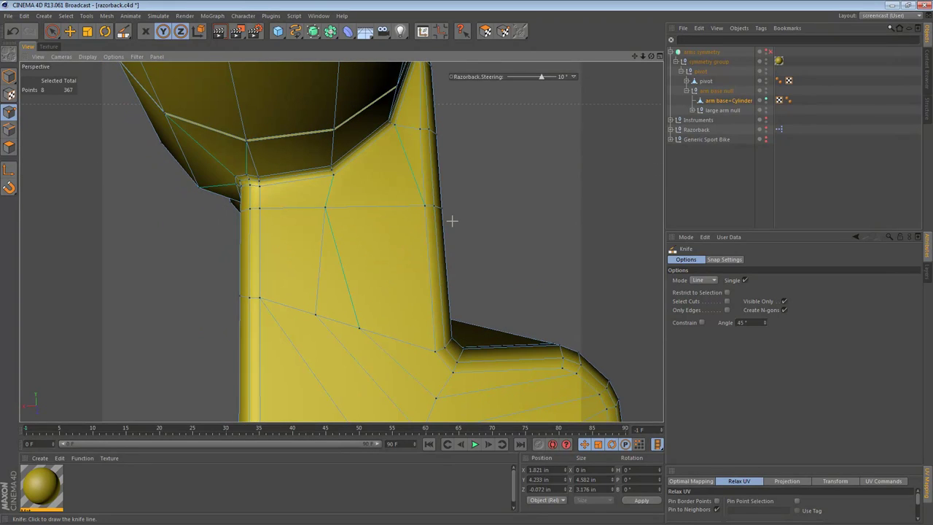
pyautogui.keyDown('alt'); pyautogui.moveTo(368, 266); pyautogui.dragTo(346, 281); pyautogui.keyUp('alt')
pyautogui.keyDown('alt'); pyautogui.moveTo(340, 242); pyautogui.dragTo(345, 255); pyautogui.keyUp('alt')
pyautogui.moveTo(351, 327); pyautogui.dragTo(385, 207)
pyautogui.keyDown('alt'); pyautogui.moveTo(360, 218); pyautogui.dragTo(341, 242, button='middle'); pyautogui.keyUp('alt')
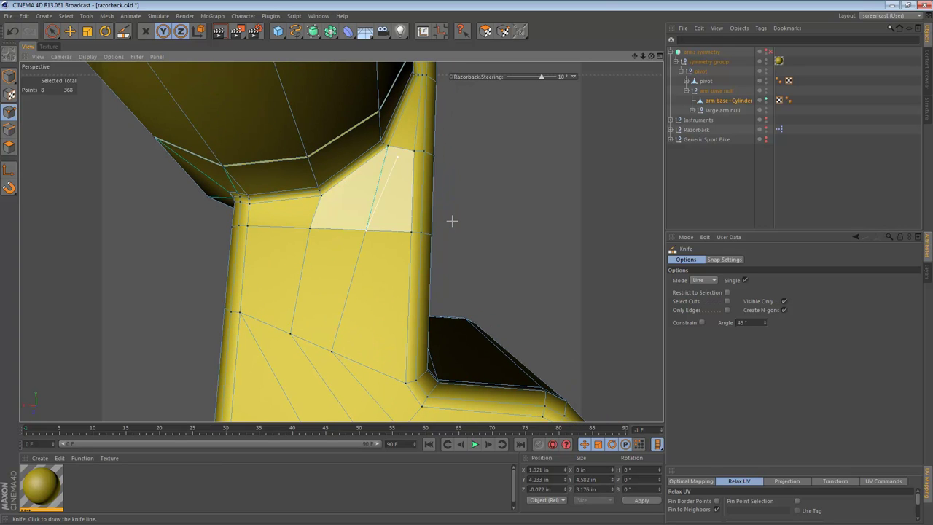
pyautogui.keyDown('alt'); pyautogui.moveTo(385, 292); pyautogui.dragTo(356, 349, button='right'); pyautogui.keyUp('alt')
pyautogui.keyDown('alt'); pyautogui.moveTo(356, 348); pyautogui.dragTo(347, 336); pyautogui.keyUp('alt')
pyautogui.keyDown('alt'); pyautogui.moveTo(308, 237); pyautogui.dragTo(302, 231); pyautogui.keyUp('alt')
pyautogui.keyDown('alt'); pyautogui.moveTo(452, 221); pyautogui.dragTo(413, 158, button='middle'); pyautogui.keyUp('alt')
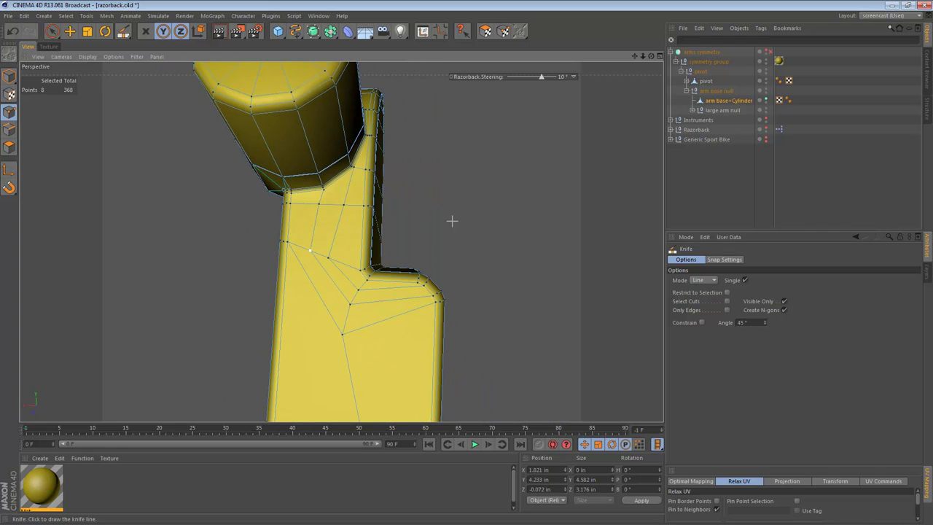
# Step: Slide the inner points of the sloping edge and the crosswise edge toward the notch to even out their spacing
pyautogui.press('m')
pyautogui.press('o')
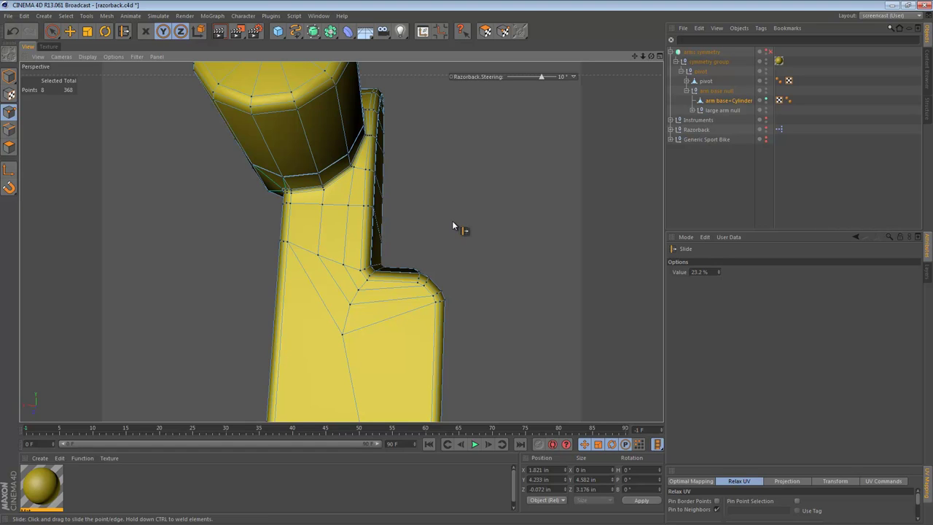
pyautogui.keyDown('alt'); pyautogui.moveTo(453, 225); pyautogui.dragTo(453, 226); pyautogui.keyUp('alt')
pyautogui.keyDown('alt'); pyautogui.moveTo(453, 226); pyautogui.dragTo(452, 226, button='right'); pyautogui.keyUp('alt')
pyautogui.keyDown('alt'); pyautogui.moveTo(453, 226); pyautogui.dragTo(453, 226); pyautogui.keyUp('alt')
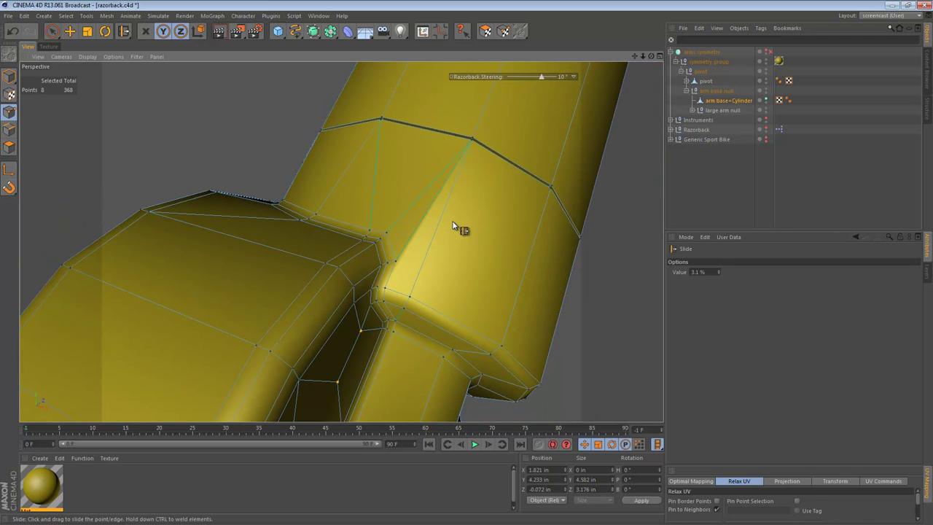
# Step: In polygon mode, loop-select the band of faces around the large cylinder's collar to examine its n-gons
pyautogui.press('Return')
pyautogui.press('Return')
pyautogui.press('e')
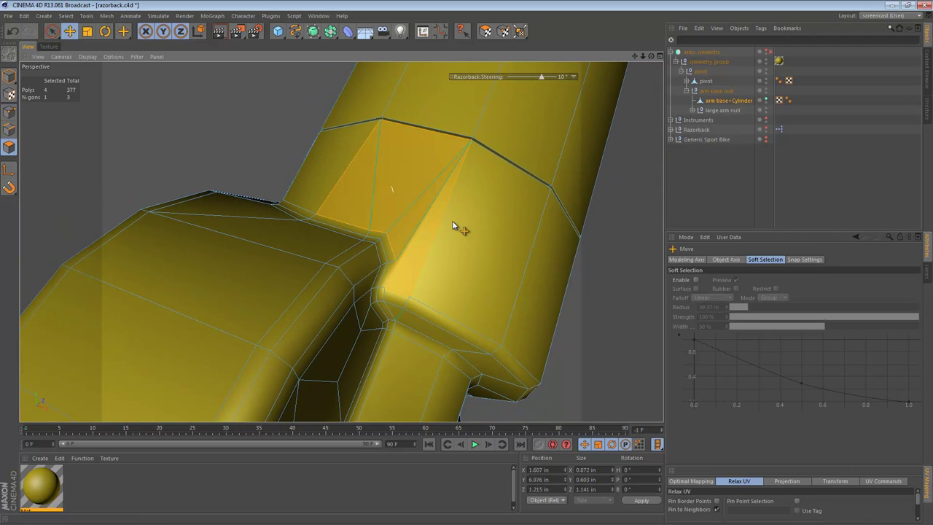
pyautogui.press('u')
pyautogui.press('l')
pyautogui.click(452, 225)
pyautogui.hotkey('ctrl', 'shift', 'a')
pyautogui.moveTo(452, 226); pyautogui.dragTo(453, 226)
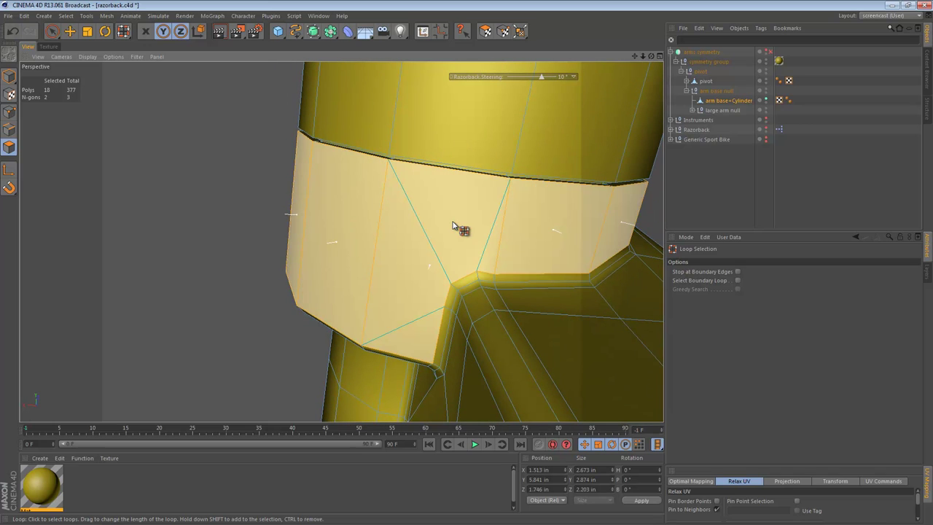
# Step: Select the collar n-gon next to the junction corner with the arm, between the groove and the bevelled rim
pyautogui.press('e')
pyautogui.click(452, 226)
pyautogui.keyDown('alt'); pyautogui.moveTo(452, 225); pyautogui.dragTo(452, 226, button='right'); pyautogui.keyUp('alt')
pyautogui.keyDown('alt'); pyautogui.moveTo(452, 226); pyautogui.dragTo(453, 226); pyautogui.keyUp('alt')
pyautogui.keyDown('alt'); pyautogui.moveTo(453, 226); pyautogui.dragTo(452, 226, button='right'); pyautogui.keyUp('alt')
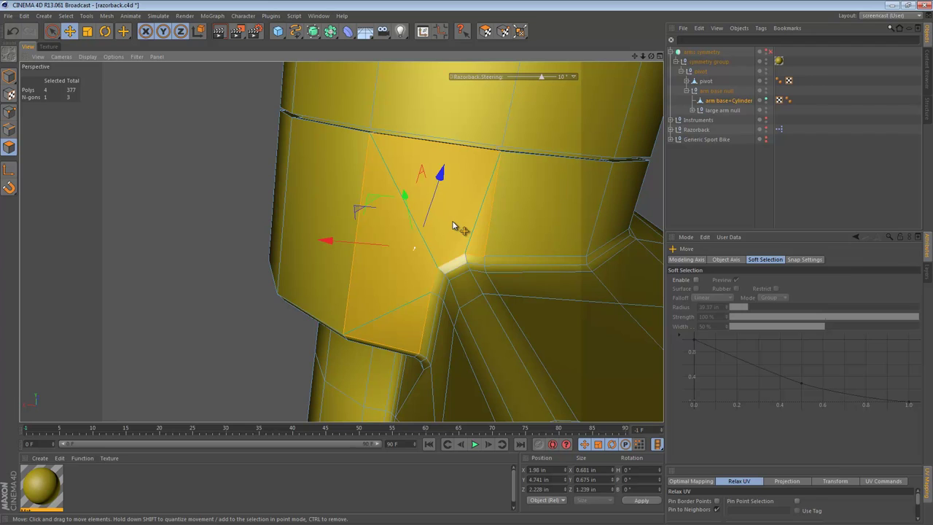
# Step: On the collar's opposite side, cut an edge from the junction's bevel corner up to the groove point
pyautogui.press('k')
pyautogui.click(465, 253)
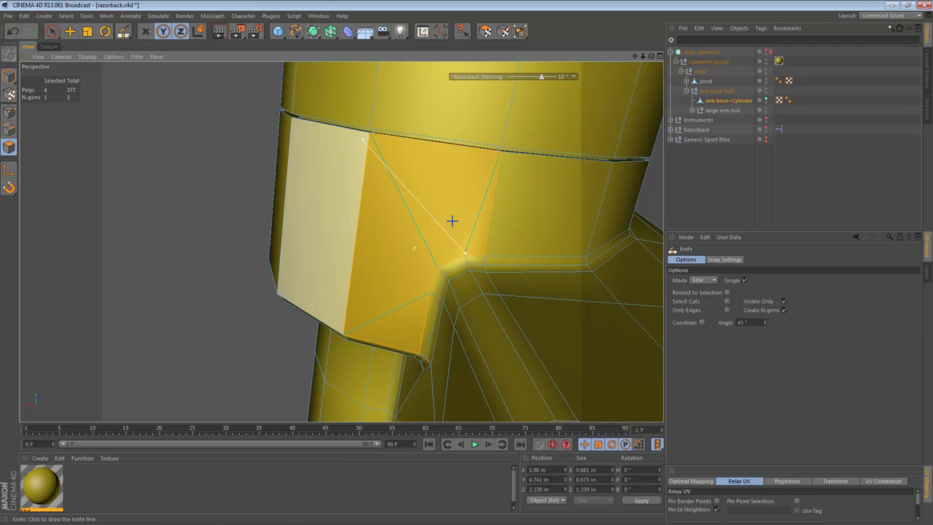
pyautogui.keyDown('alt'); pyautogui.moveTo(452, 221); pyautogui.dragTo(452, 221, button='right'); pyautogui.keyUp('alt')
pyautogui.keyDown('alt'); pyautogui.moveTo(452, 221); pyautogui.dragTo(452, 220); pyautogui.keyUp('alt')
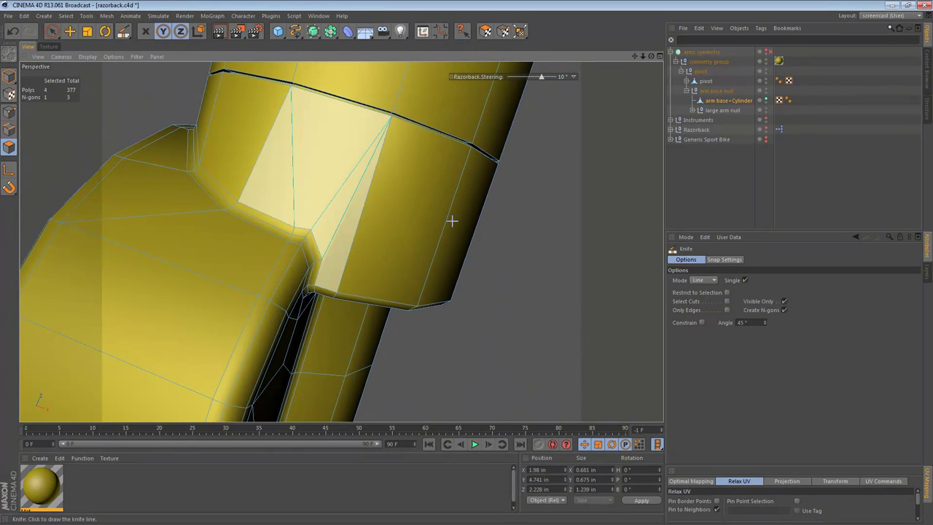
pyautogui.keyDown('alt'); pyautogui.moveTo(307, 202); pyautogui.dragTo(250, 211); pyautogui.keyUp('alt')
pyautogui.keyDown('alt'); pyautogui.moveTo(352, 227); pyautogui.dragTo(333, 252, button='middle'); pyautogui.keyUp('alt')
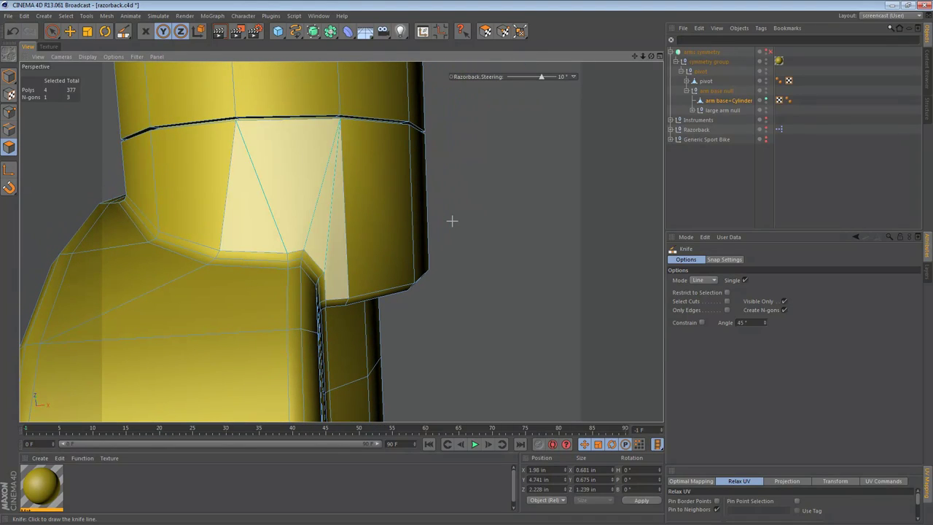
pyautogui.click(286, 253)
pyautogui.click(235, 120)
# Step: Cut a crosswise edge from the middle of the new collar edge to the neighbouring lengthwise edge
pyautogui.keyDown('alt'); pyautogui.moveTo(367, 209); pyautogui.dragTo(289, 146); pyautogui.keyUp('alt')
pyautogui.click(289, 134)
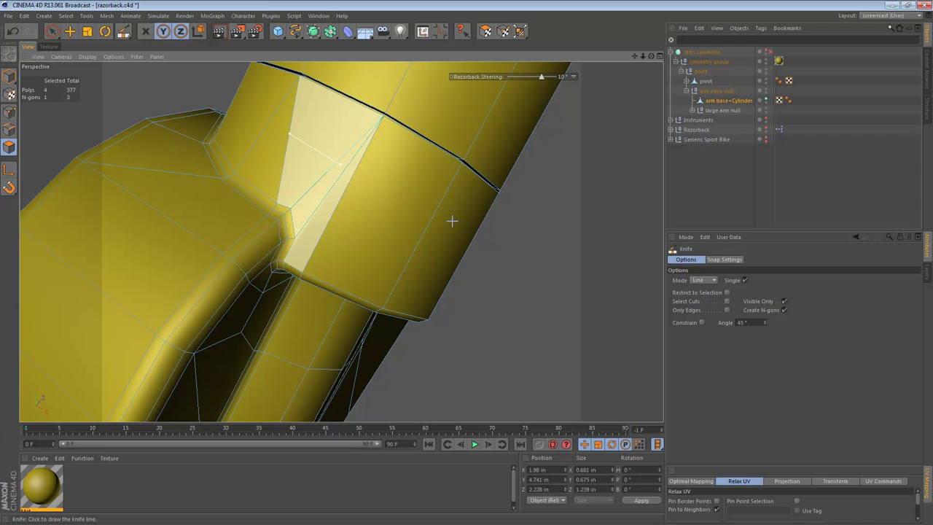
pyautogui.click(355, 171)
pyautogui.keyDown('alt'); pyautogui.moveTo(291, 142); pyautogui.dragTo(358, 175); pyautogui.keyUp('alt')
# Step: In point mode, slide the crosswise edge's inner point so it sits directly above the junction corner
pyautogui.click(9, 112)
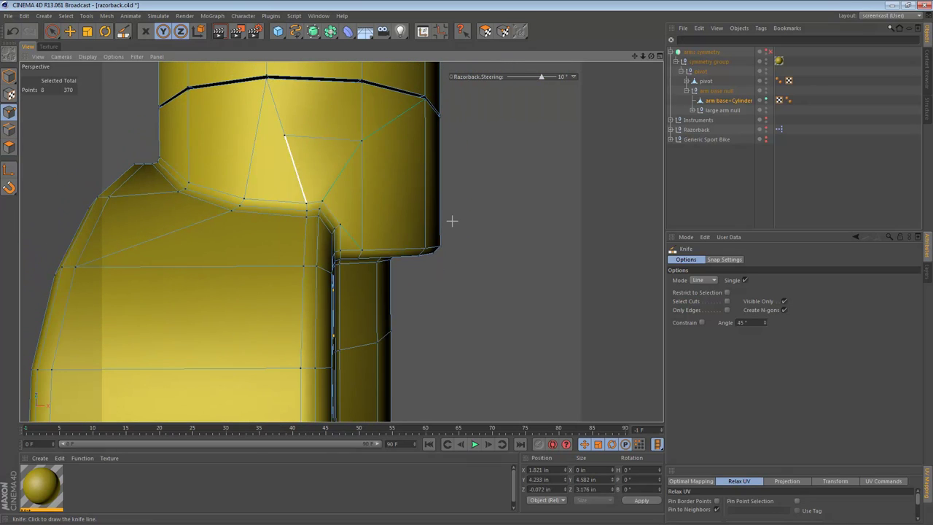
pyautogui.press('m')
pyautogui.press('o')
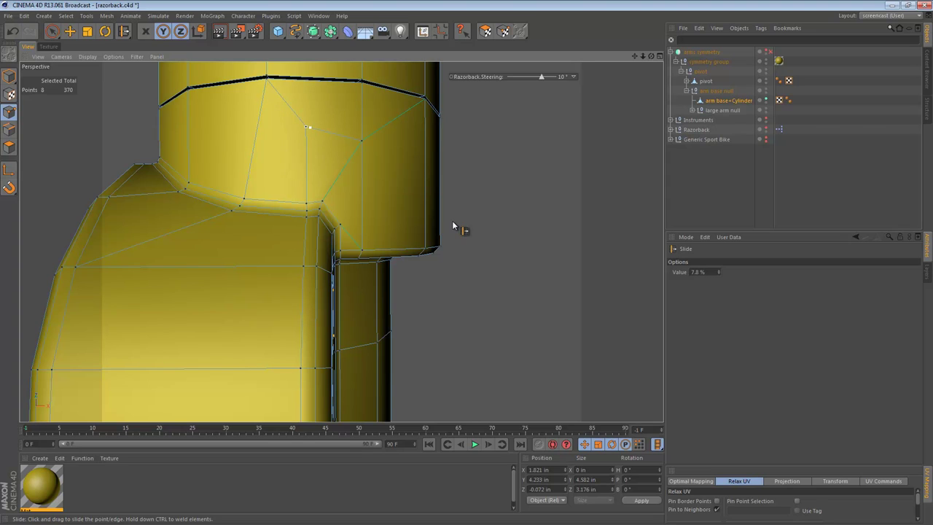
pyautogui.moveTo(453, 225)
pyautogui.keyDown('alt'); pyautogui.mouseDown()
pyautogui.moveTo(446, 178)
pyautogui.moveTo(390, 175)
pyautogui.mouseUp(); pyautogui.keyUp('alt')
pyautogui.press('e')
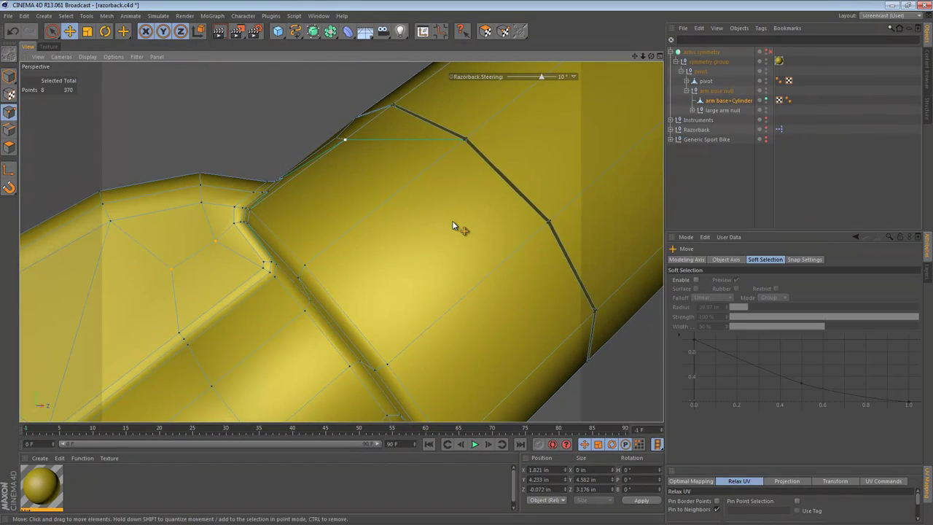
# Step: In polygon mode, extend the crosswise edge with knife cuts across the next collar faces
pyautogui.keyDown('alt'); pyautogui.moveTo(452, 226); pyautogui.dragTo(452, 225); pyautogui.keyUp('alt')
pyautogui.press('Return')
pyautogui.keyDown('alt'); pyautogui.moveTo(452, 225); pyautogui.dragTo(453, 225); pyautogui.keyUp('alt')
pyautogui.keyDown('alt'); pyautogui.moveTo(453, 226); pyautogui.dragTo(453, 225, button='right'); pyautogui.keyUp('alt')
pyautogui.keyDown('alt'); pyautogui.moveTo(453, 225); pyautogui.dragTo(453, 225); pyautogui.keyUp('alt')
pyautogui.press('Return')
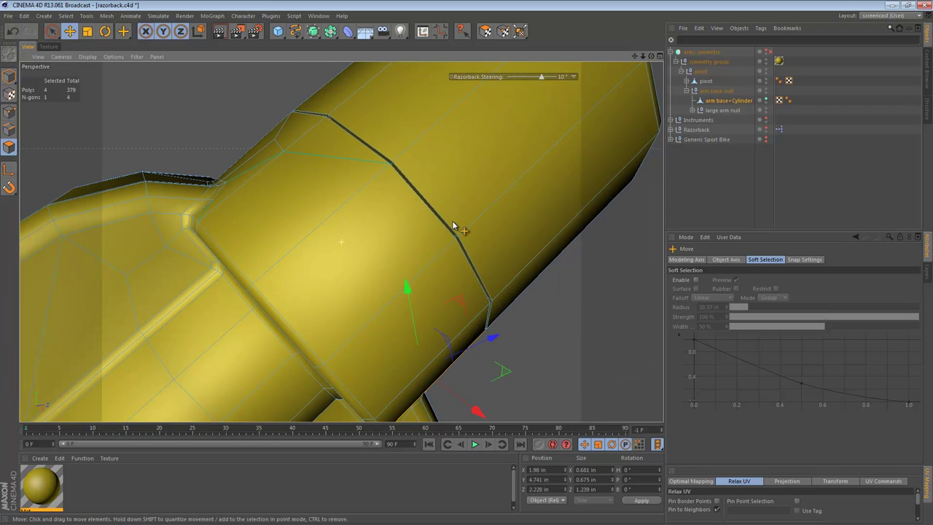
pyautogui.press('k')
pyautogui.moveTo(331, 201); pyautogui.dragTo(403, 290)
pyautogui.keyDown('alt'); pyautogui.moveTo(390, 296); pyautogui.dragTo(510, 286); pyautogui.keyUp('alt')
pyautogui.keyDown('alt'); pyautogui.moveTo(452, 221); pyautogui.dragTo(548, 231, button='middle'); pyautogui.keyUp('alt')
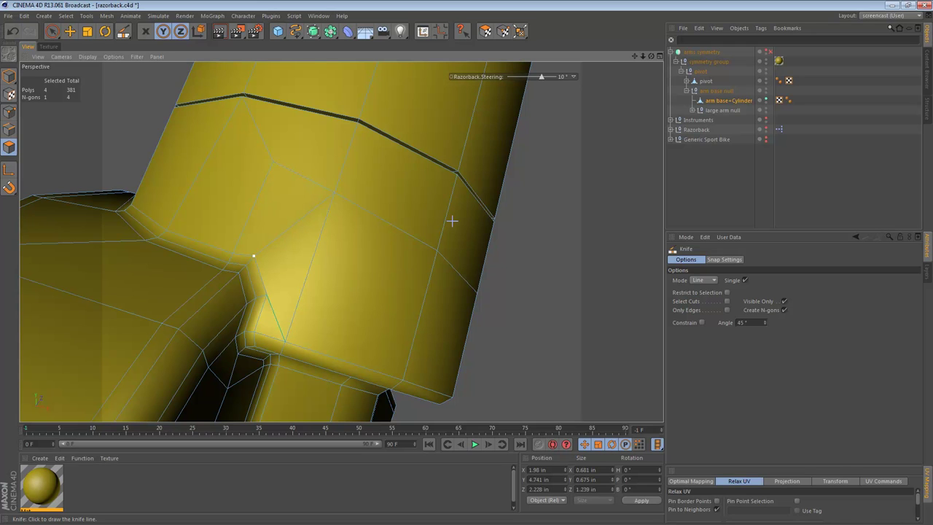
# Step: Cut from the junction's lower bevel point to the nearest lengthwise collar edge, below the crosswise edge
pyautogui.click(267, 294)
pyautogui.keyDown('alt'); pyautogui.moveTo(340, 312); pyautogui.dragTo(237, 312); pyautogui.keyUp('alt')
pyautogui.moveTo(452, 221)
pyautogui.keyDown('alt'); pyautogui.mouseDown(button='middle')
pyautogui.moveTo(348, 117)
pyautogui.moveTo(446, 218)
pyautogui.mouseUp(button='middle'); pyautogui.keyUp('alt')
pyautogui.keyDown('alt'); pyautogui.moveTo(435, 254); pyautogui.dragTo(478, 252); pyautogui.keyUp('alt')
pyautogui.keyDown('alt'); pyautogui.moveTo(427, 226); pyautogui.dragTo(379, 226, button='right'); pyautogui.keyUp('alt')
pyautogui.keyDown('alt'); pyautogui.moveTo(411, 255); pyautogui.dragTo(357, 268); pyautogui.keyUp('alt')
# Step: Continue the lower crosswise row with knife cuts across the successive collar faces toward the far junction
pyautogui.click(284, 178)
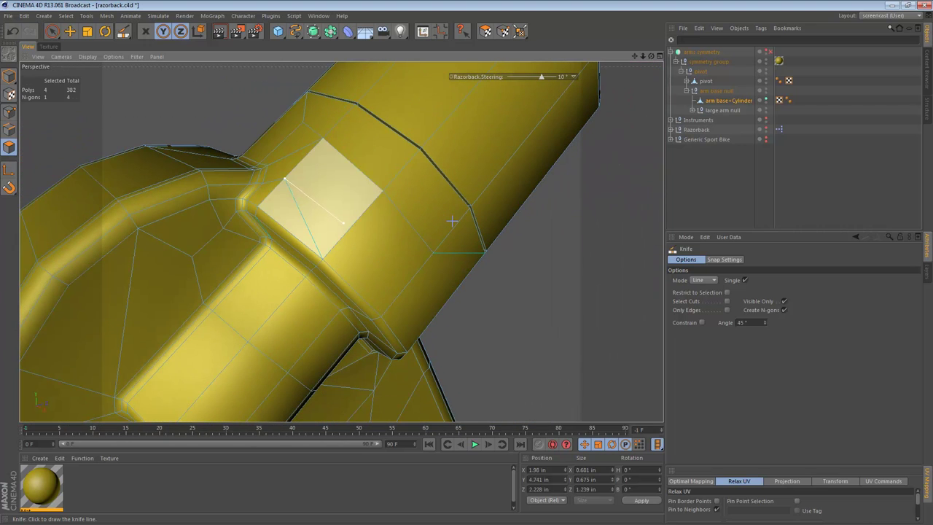
pyautogui.click(350, 228)
pyautogui.click(350, 228)
pyautogui.click(408, 283)
pyautogui.keyDown('alt'); pyautogui.moveTo(412, 284); pyautogui.dragTo(350, 201); pyautogui.keyUp('alt')
pyautogui.keyDown('alt'); pyautogui.moveTo(430, 323); pyautogui.dragTo(342, 242, button='middle'); pyautogui.keyUp('alt')
pyautogui.keyDown('alt'); pyautogui.moveTo(341, 242); pyautogui.dragTo(336, 221); pyautogui.keyUp('alt')
pyautogui.keyDown('alt'); pyautogui.moveTo(452, 221); pyautogui.dragTo(422, 204); pyautogui.keyUp('alt')
pyautogui.click(303, 199)
pyautogui.click(350, 243)
pyautogui.click(351, 243)
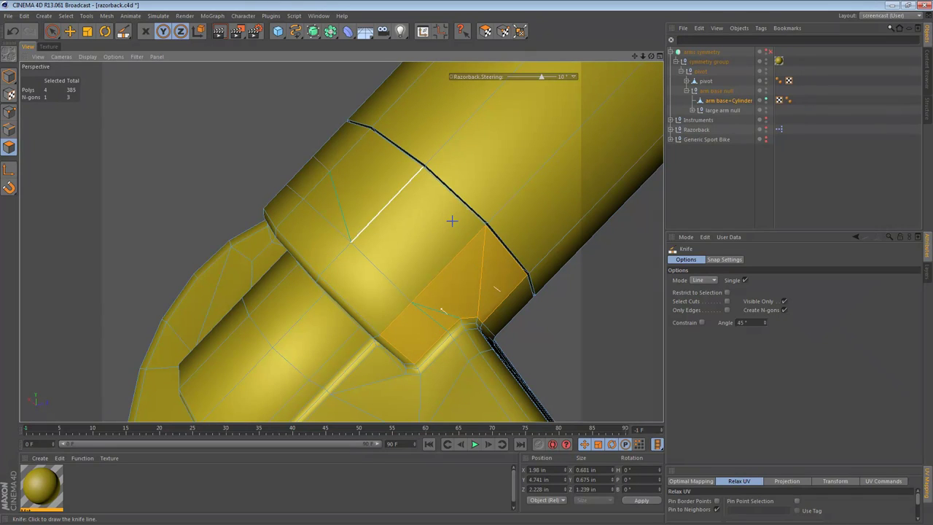
# Step: Extend the upper crosswise row across the remaining collar faces to the lengthwise edge beside the far junction
pyautogui.click(330, 172)
pyautogui.click(384, 208)
pyautogui.click(447, 265)
pyautogui.keyDown('alt'); pyautogui.moveTo(466, 280); pyautogui.dragTo(408, 281); pyautogui.keyUp('alt')
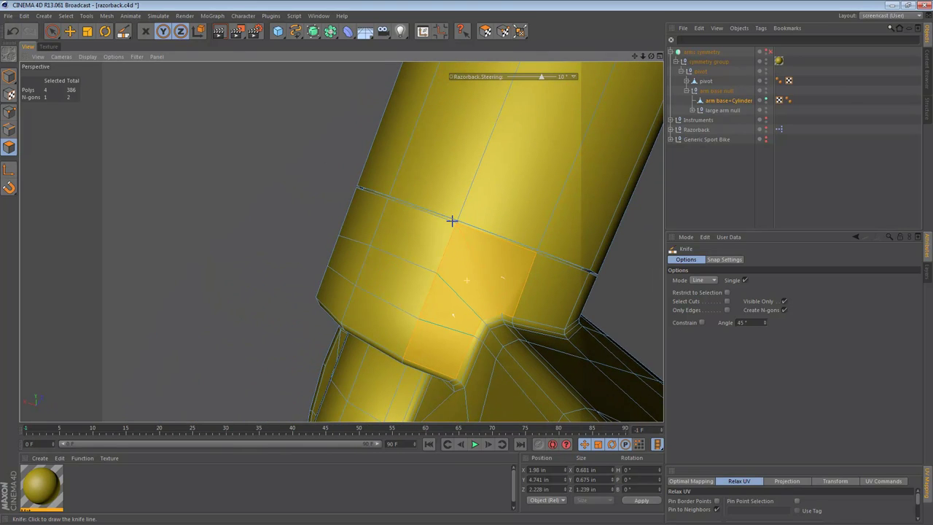
# Step: Convert the n-gon in the selected collar faces beside the far junction into regular polygons and clear the selection
pyautogui.scroll(2, 452, 221)
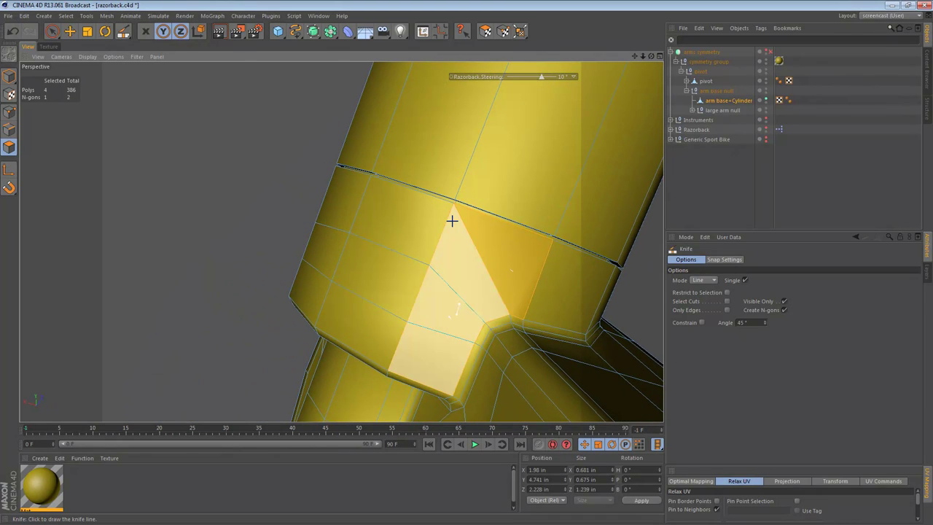
pyautogui.keyDown('alt'); pyautogui.moveTo(451, 221); pyautogui.dragTo(547, 224); pyautogui.keyUp('alt')
pyautogui.press('e')
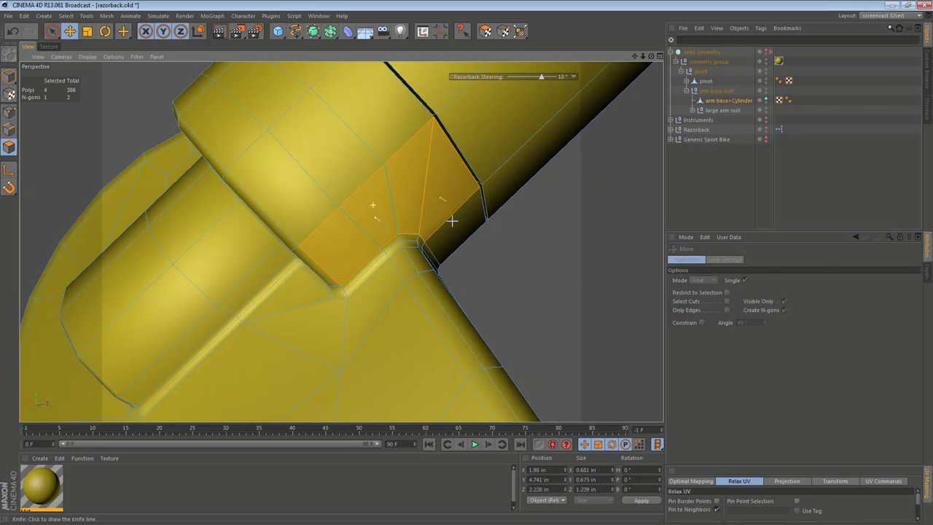
pyautogui.press('Return')
pyautogui.press('Return')
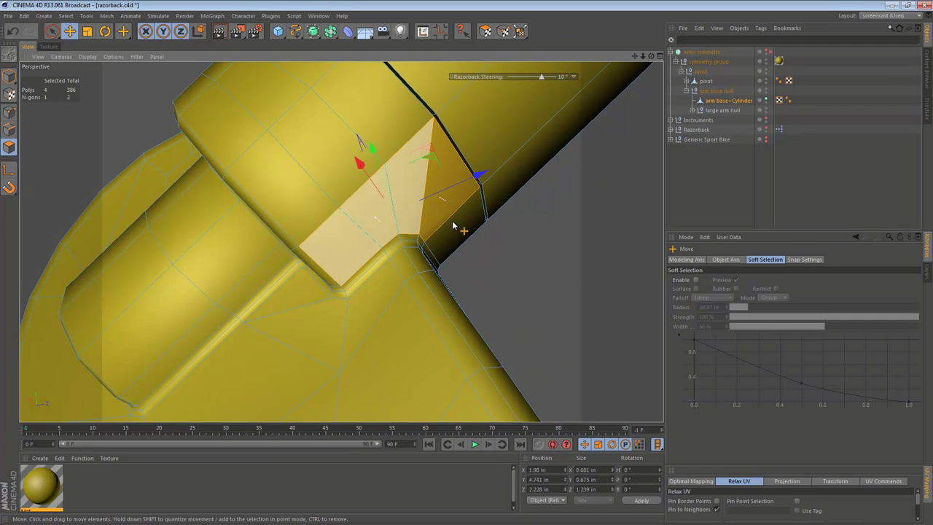
pyautogui.hotkey('ctrl', 'z')
pyautogui.hotkey('ctrl', 'z')
pyautogui.hotkey('ctrl', 'z')
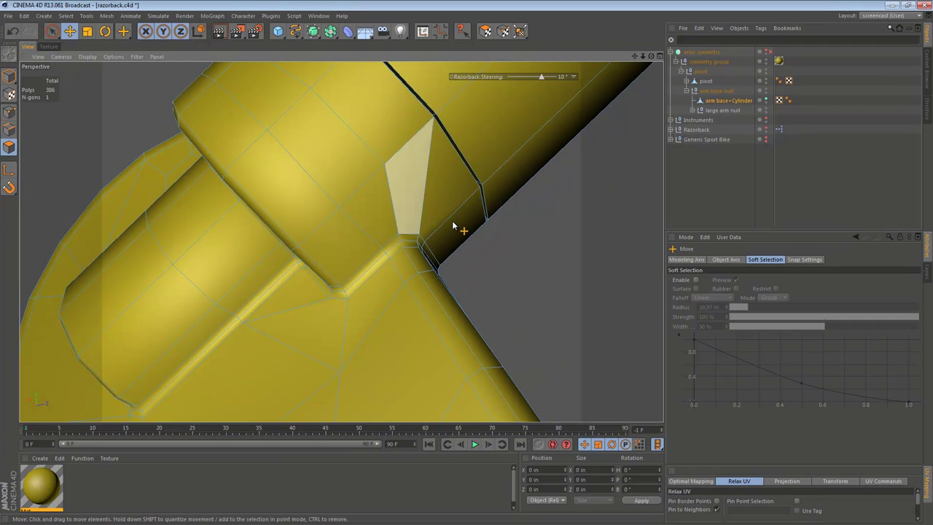
pyautogui.scroll(-5, 453, 225)
pyautogui.keyDown('alt'); pyautogui.moveTo(409, 202); pyautogui.dragTo(378, 173); pyautogui.keyUp('alt')
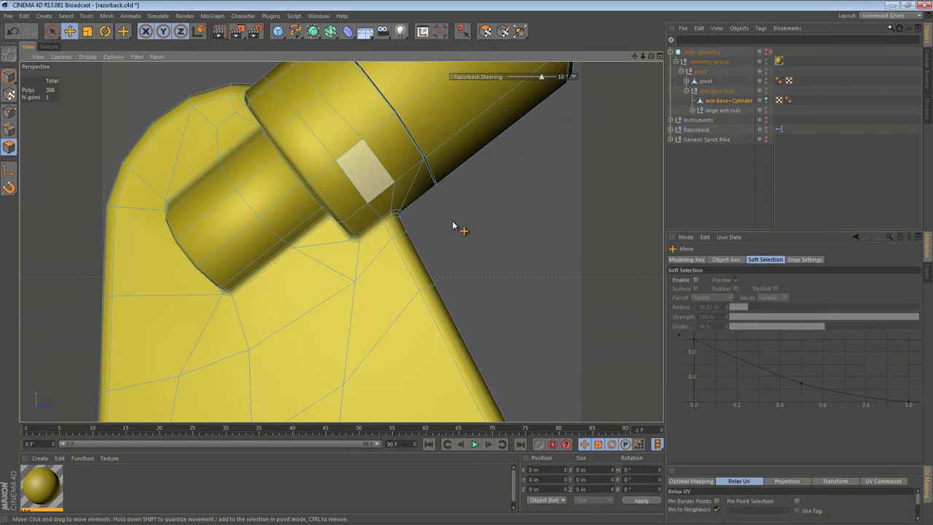
pyautogui.click(366, 173)
pyautogui.keyDown('alt'); pyautogui.moveTo(366, 172); pyautogui.dragTo(371, 235, button='middle'); pyautogui.keyUp('alt')
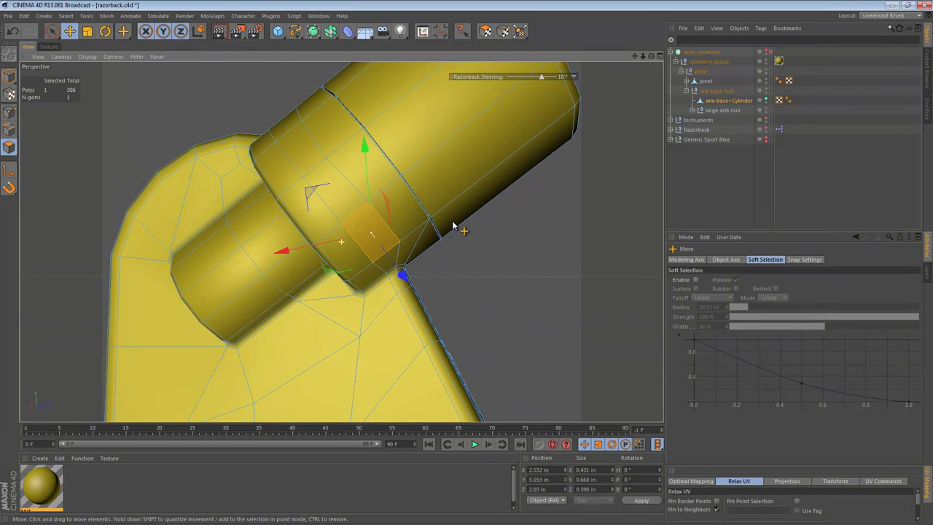
pyautogui.moveTo(332, 176)
pyautogui.keyDown('alt'); pyautogui.mouseDown()
pyautogui.moveTo(390, 172)
pyautogui.moveTo(399, 151)
pyautogui.mouseUp(); pyautogui.keyUp('alt')
pyautogui.keyDown('alt'); pyautogui.moveTo(453, 225); pyautogui.dragTo(406, 238); pyautogui.keyUp('alt')
pyautogui.keyDown('alt'); pyautogui.moveTo(453, 225); pyautogui.dragTo(447, 288, button='middle'); pyautogui.keyUp('alt')
# Step: In edge mode, path-select the four edges of the upper crosswise row around the collar
pyautogui.hotkey('ctrl', 'z')
pyautogui.hotkey('ctrl', 'z')
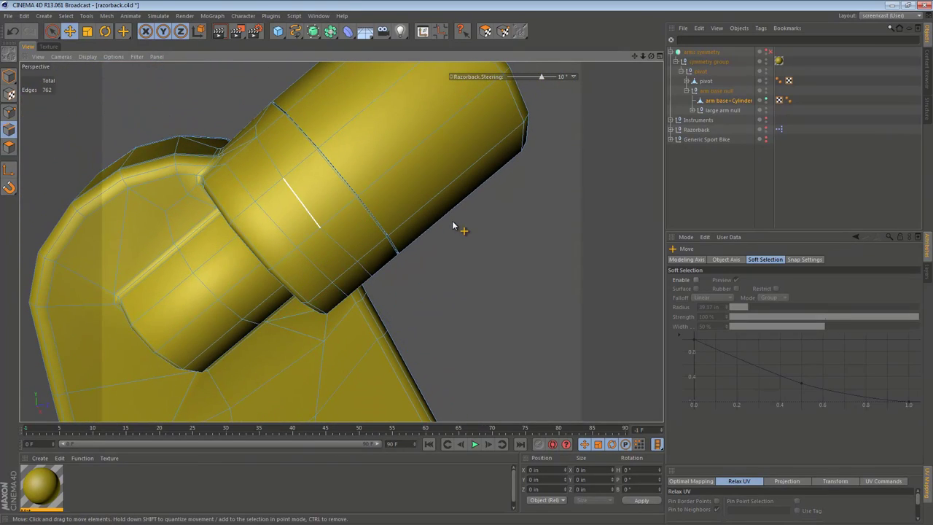
pyautogui.press('u')
pyautogui.press('m')
pyautogui.moveTo(453, 226)
pyautogui.keyDown('alt'); pyautogui.mouseDown()
pyautogui.moveTo(376, 223)
pyautogui.moveTo(444, 213)
pyautogui.moveTo(462, 234)
pyautogui.mouseUp(); pyautogui.keyUp('alt')
pyautogui.press('t')
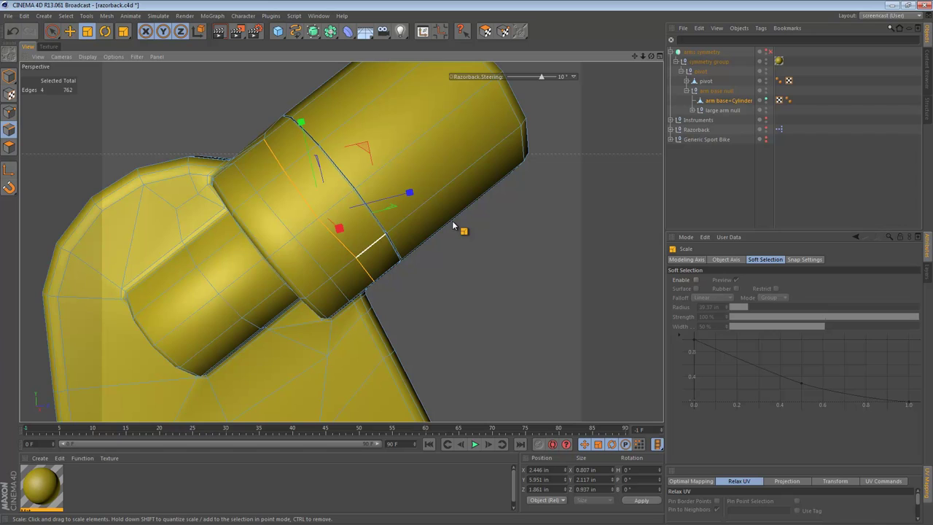
pyautogui.hotkey('ctrl', 'shift', 'z')
pyautogui.hotkey('ctrl', 'shift', 'z')
pyautogui.moveTo(429, 204)
pyautogui.mouseDown()
pyautogui.moveTo(344, 223)
pyautogui.moveTo(419, 206)
pyautogui.mouseUp()
pyautogui.hotkey('ctrl', 'z')
pyautogui.keyDown('alt'); pyautogui.moveTo(368, 233); pyautogui.dragTo(459, 233, button='right'); pyautogui.keyUp('alt')
pyautogui.scroll(-3, 452, 227)
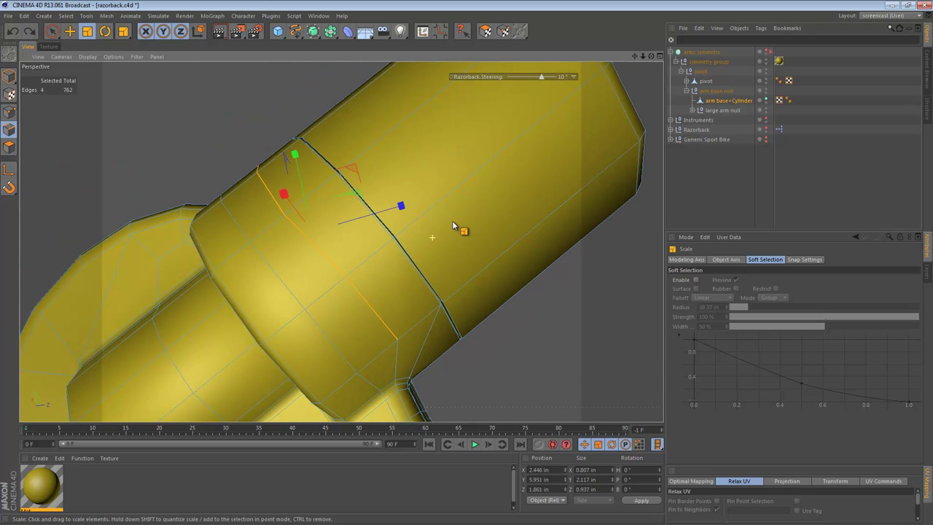
pyautogui.rightClick(452, 227)
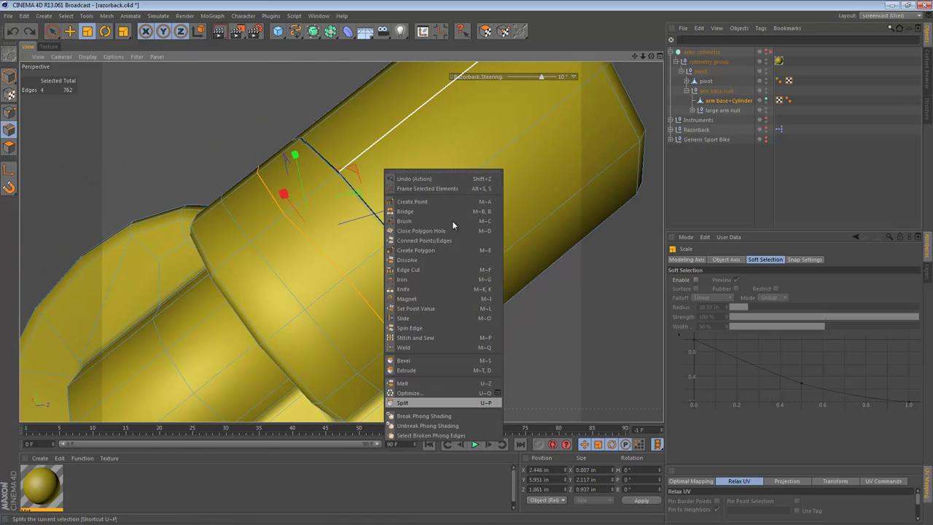
pyautogui.press('Escape')
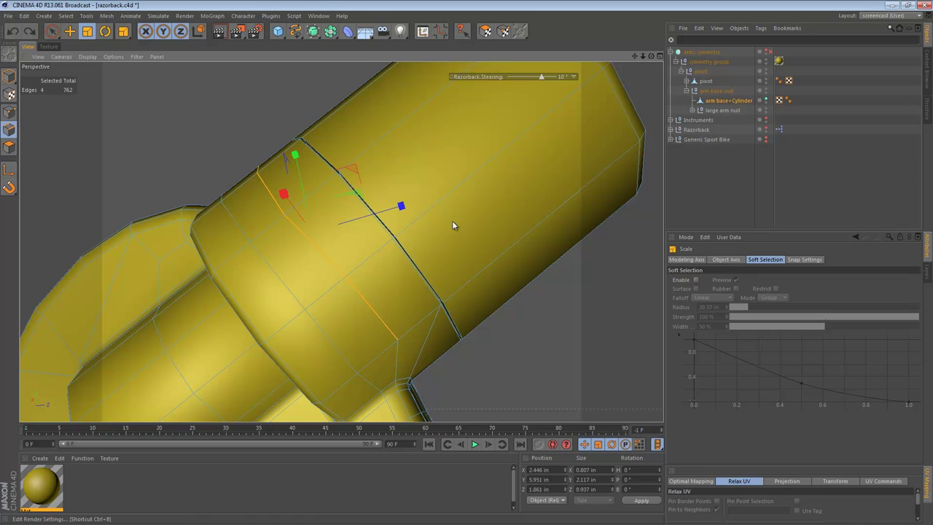
# Step: Slide the selected upper edge row toward the collar's groove with the KyamaSlide plugin
pyautogui.click(270, 16)
pyautogui.press('Down')
pyautogui.press('Down')
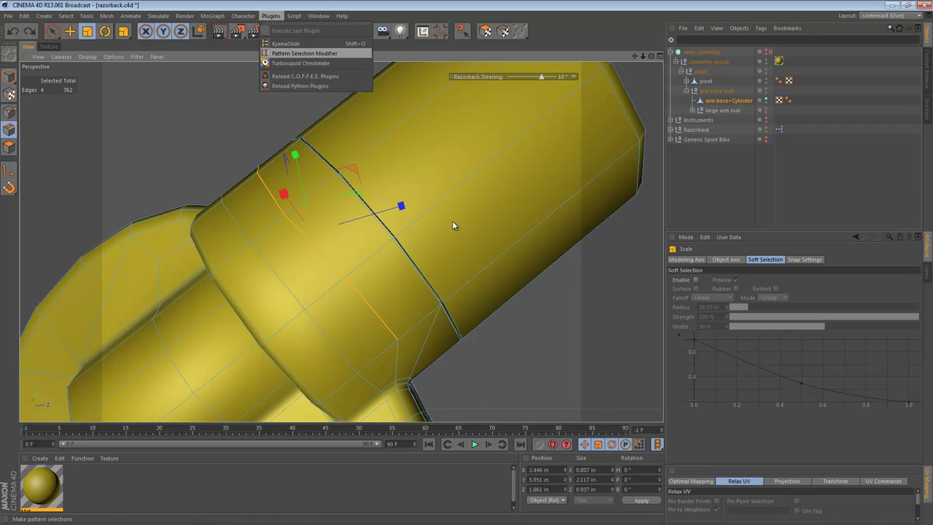
pyautogui.press('Up')
pyautogui.press('Return')
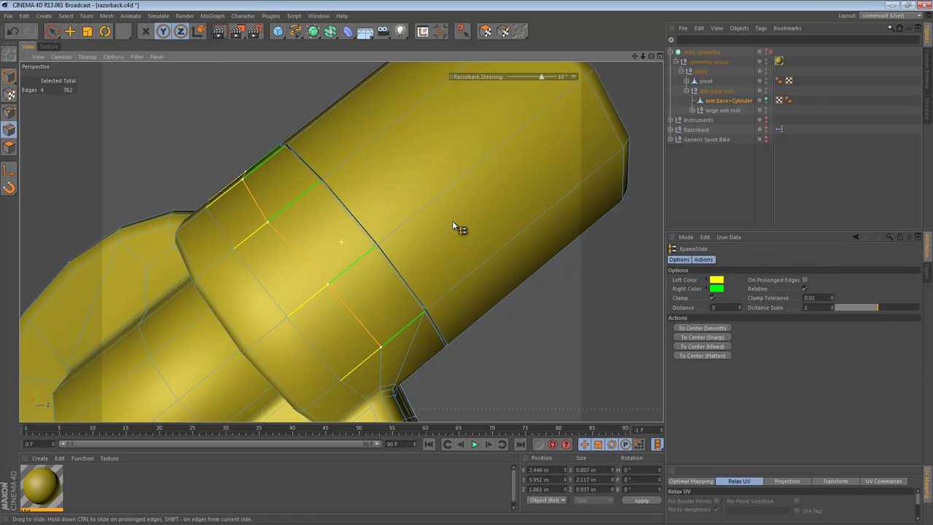
pyautogui.keyDown('alt'); pyautogui.moveTo(453, 222); pyautogui.dragTo(453, 223); pyautogui.keyUp('alt')
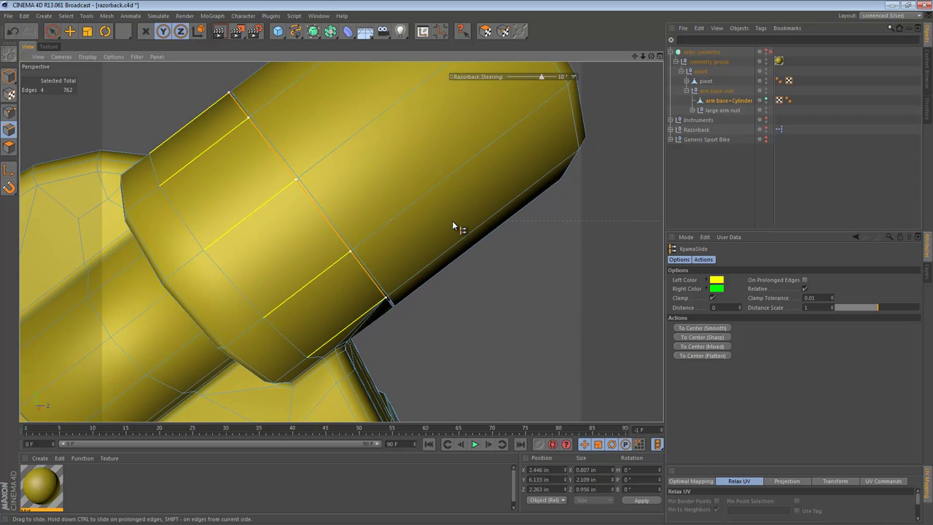
pyautogui.keyDown('alt'); pyautogui.moveTo(453, 222); pyautogui.dragTo(452, 223); pyautogui.keyUp('alt')
# Step: Path-select the four edges of the lower crosswise row around the collar
pyautogui.press('u')
pyautogui.press('m')
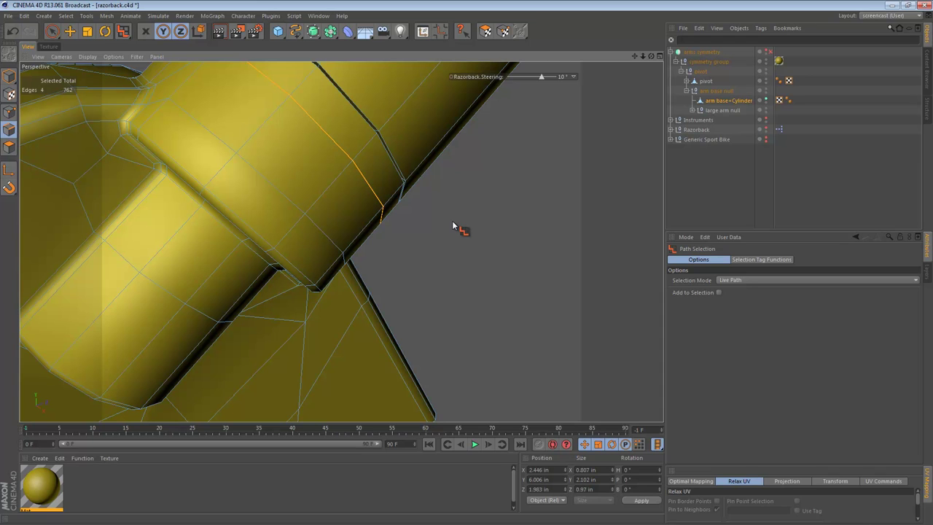
pyautogui.moveTo(453, 222); pyautogui.dragTo(453, 222)
pyautogui.keyDown('alt'); pyautogui.moveTo(452, 222); pyautogui.dragTo(453, 223); pyautogui.keyUp('alt')
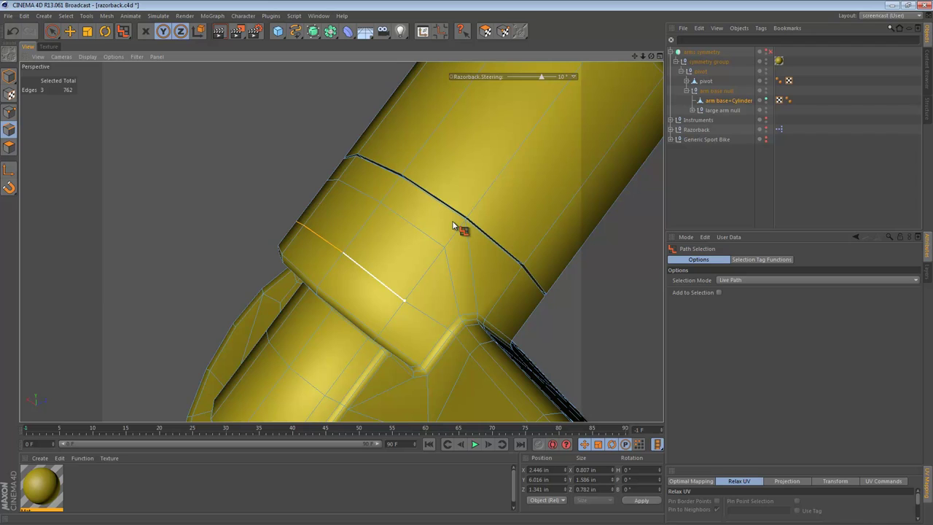
pyautogui.keyDown('alt'); pyautogui.moveTo(453, 222); pyautogui.dragTo(453, 222); pyautogui.keyUp('alt')
# Step: Slide the selected lower edge row midway between the collar's rim and the upper row with the KyamaSlide plugin and clear the selection
pyautogui.rightClick(453, 222)
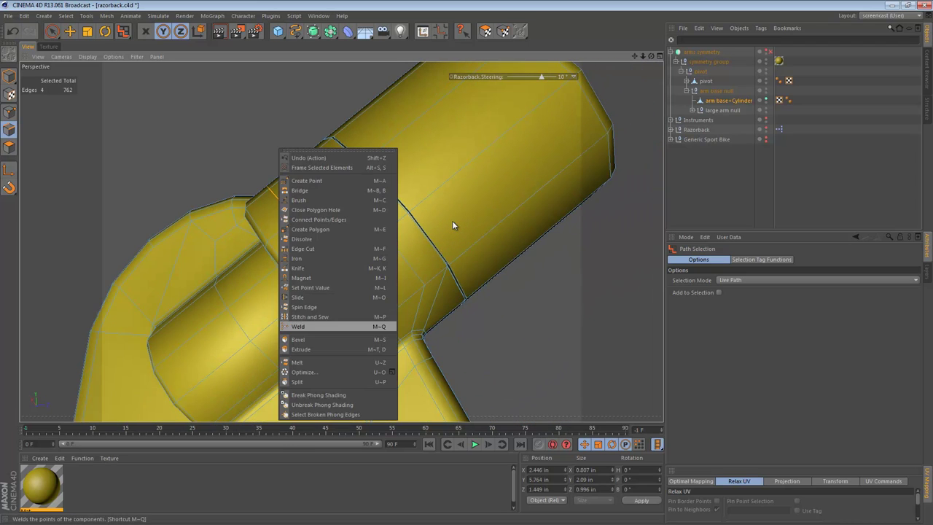
pyautogui.click(298, 297)
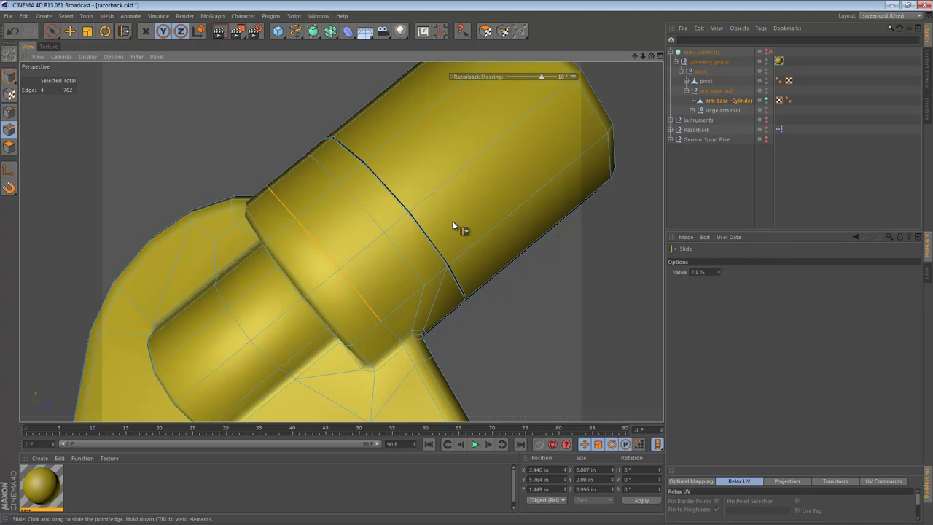
pyautogui.click(271, 16)
pyautogui.click(286, 44)
pyautogui.keyDown('alt'); pyautogui.moveTo(453, 222); pyautogui.dragTo(453, 222); pyautogui.keyUp('alt')
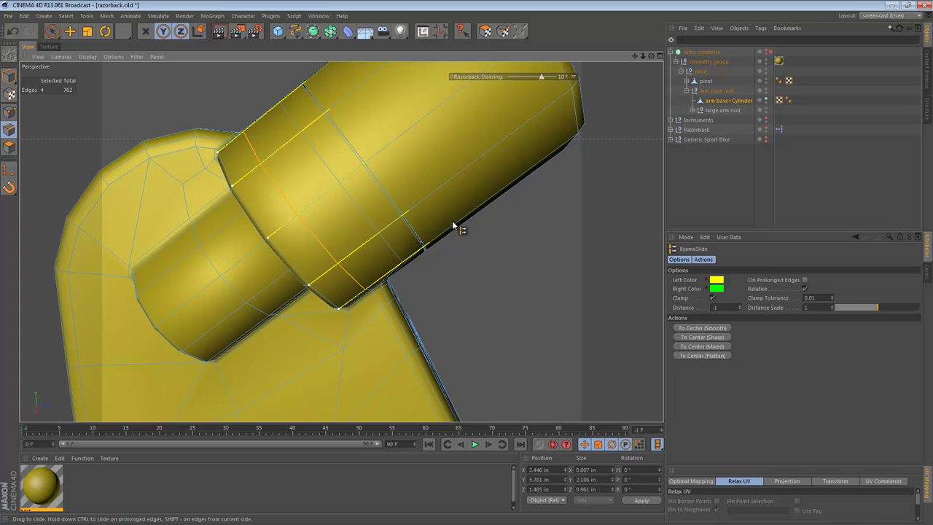
pyautogui.keyDown('alt'); pyautogui.moveTo(453, 223); pyautogui.dragTo(453, 222); pyautogui.keyUp('alt')
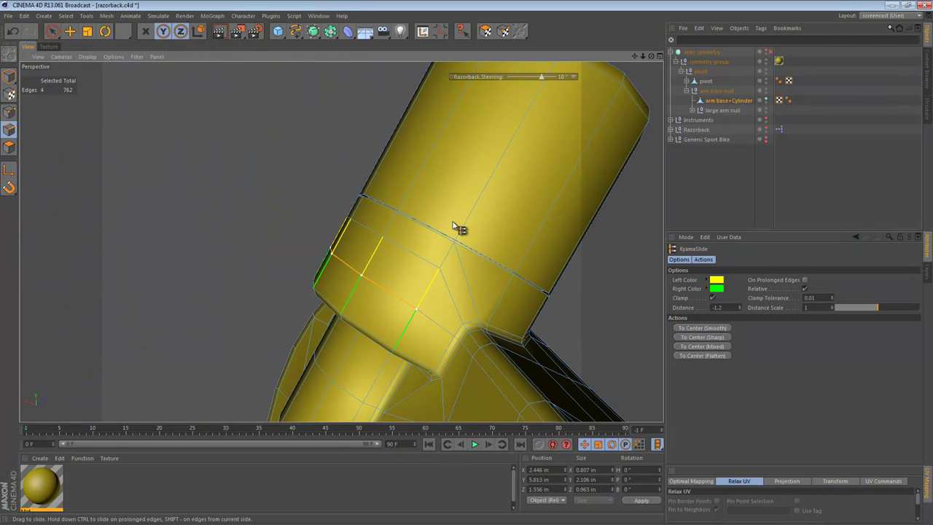
pyautogui.keyDown('alt'); pyautogui.moveTo(453, 223); pyautogui.dragTo(452, 222, button='middle'); pyautogui.keyUp('alt')
pyautogui.keyDown('alt'); pyautogui.moveTo(453, 222); pyautogui.dragTo(453, 222); pyautogui.keyUp('alt')
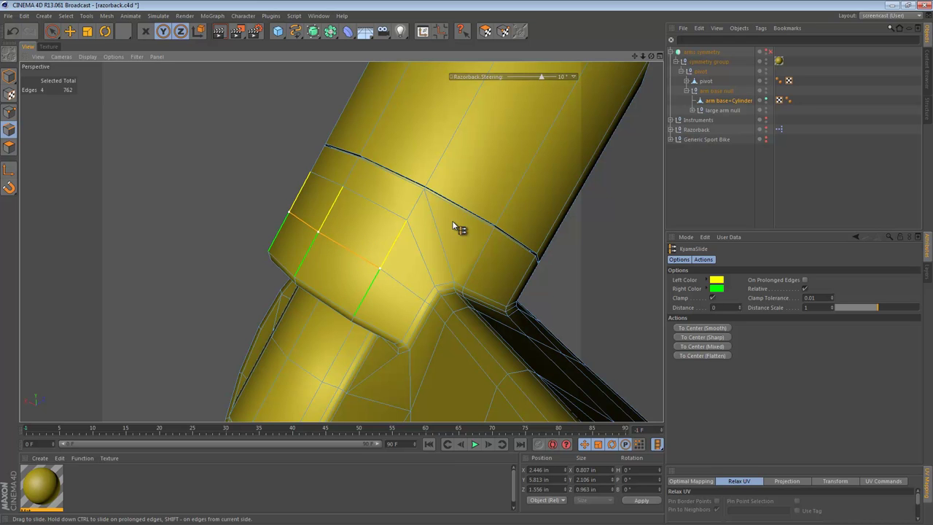
pyautogui.keyDown('alt'); pyautogui.moveTo(453, 222); pyautogui.dragTo(452, 222); pyautogui.keyUp('alt')
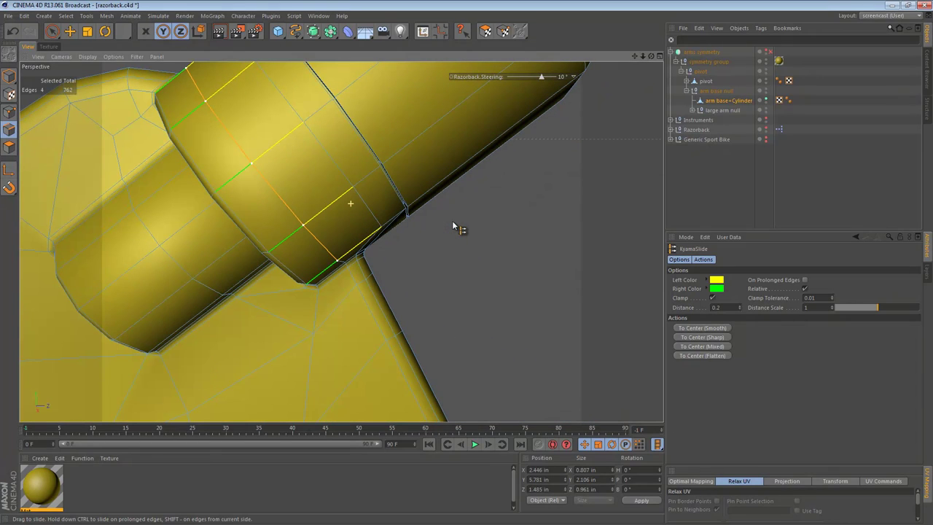
pyautogui.press('Return')
pyautogui.keyDown('alt'); pyautogui.moveTo(453, 225); pyautogui.dragTo(452, 225, button='right'); pyautogui.keyUp('alt')
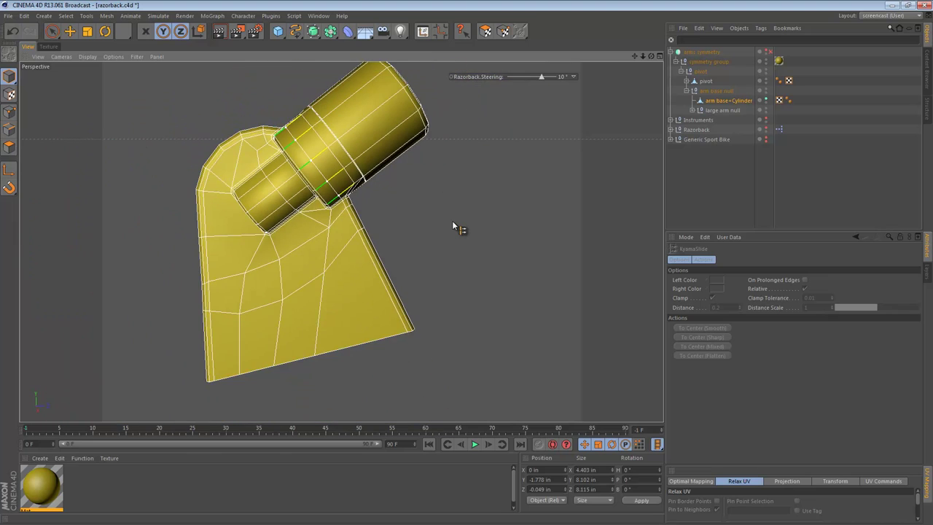
pyautogui.hotkey('ctrl', 'shift', 'a')
# Step: Select the arm base and melt the short edge along the chamfered corner of its stepped end face
pyautogui.keyDown('alt'); pyautogui.moveTo(453, 225); pyautogui.dragTo(453, 225); pyautogui.keyUp('alt')
pyautogui.keyDown('alt'); pyautogui.moveTo(453, 225); pyautogui.dragTo(452, 225, button='middle'); pyautogui.keyUp('alt')
pyautogui.scroll(2, 453, 225)
pyautogui.press('e')
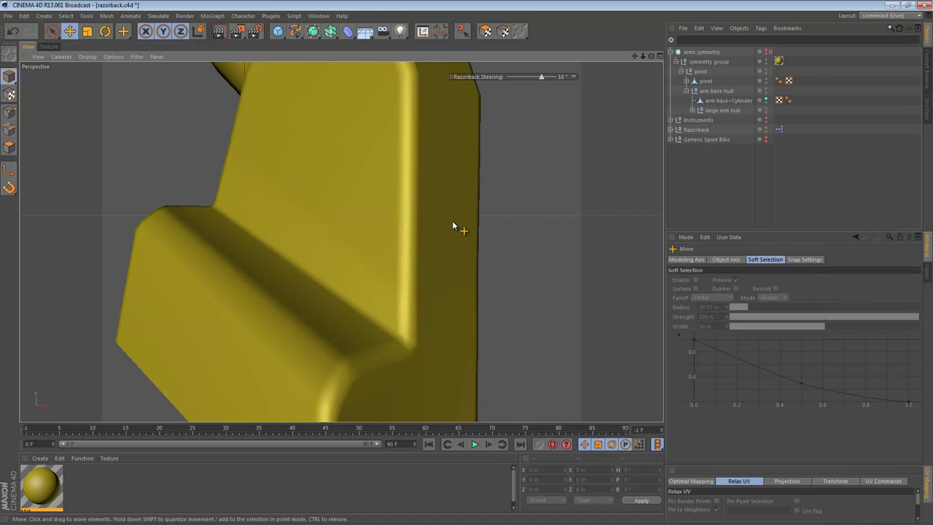
pyautogui.click(452, 225)
pyautogui.keyDown('alt'); pyautogui.moveTo(452, 226); pyautogui.dragTo(453, 226); pyautogui.keyUp('alt')
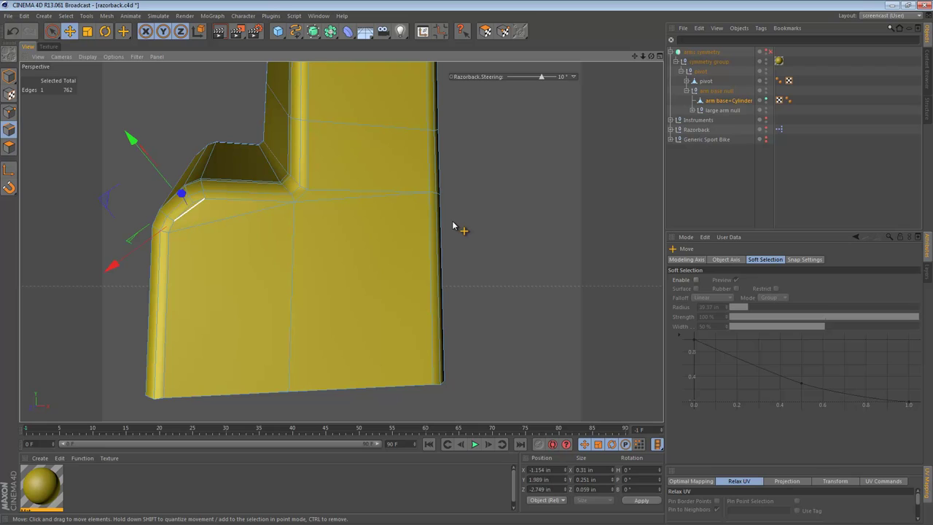
pyautogui.press('u')
pyautogui.press('z')
pyautogui.press('k')
# Step: Knife across the stepped end face from the chamfer's lower corner through the middle vertical edge to the opposite side edge
pyautogui.keyDown('alt'); pyautogui.moveTo(452, 221); pyautogui.dragTo(452, 220, button='right'); pyautogui.keyUp('alt')
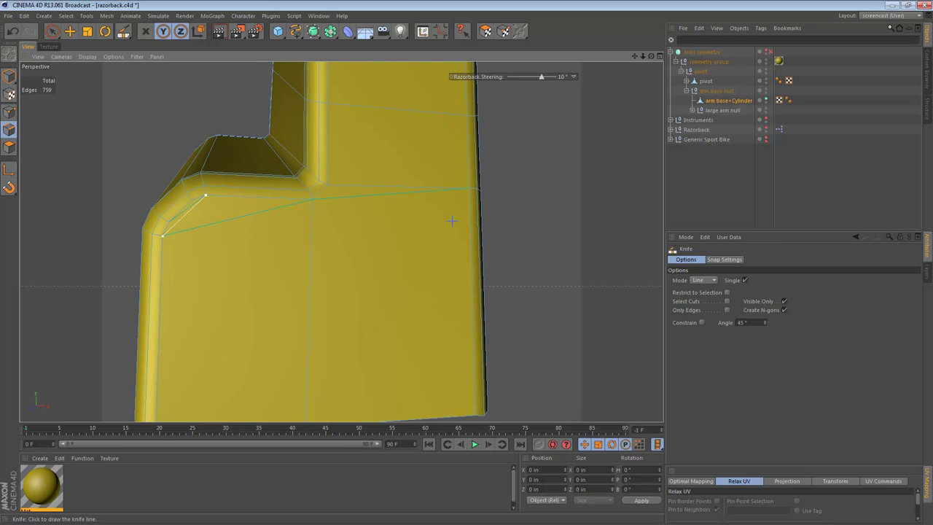
pyautogui.keyDown('alt'); pyautogui.moveTo(452, 221); pyautogui.dragTo(452, 220, button='right'); pyautogui.keyUp('alt')
pyautogui.click(222, 234)
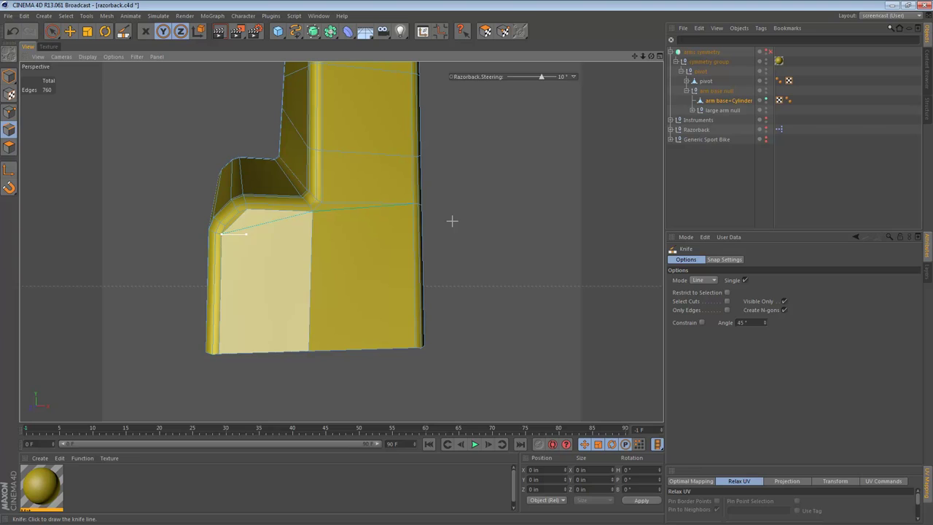
pyautogui.moveTo(311, 233); pyautogui.dragTo(309, 350)
pyautogui.press('Return')
# Step: Select the end face polygons around the new cut, convert their n-gons into regular polygons and clear the selection
pyautogui.press('e')
pyautogui.keyDown('shift'); pyautogui.click(269, 282); pyautogui.keyUp('shift')
pyautogui.press('u')
pyautogui.press('e')
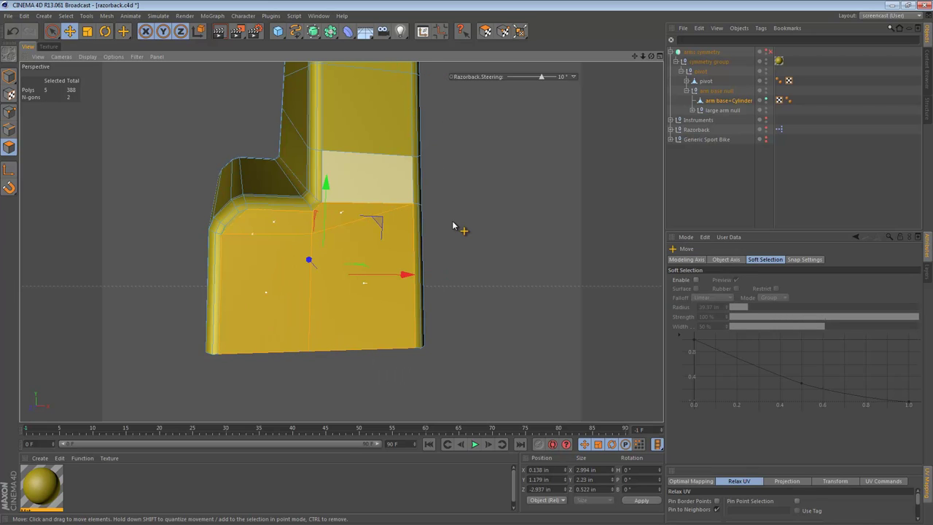
pyautogui.click(453, 226)
# Step: Live-select all polygons of the arm base's flat side face around the cylinder, leaving the cylinder's own faces unselected
pyautogui.keyDown('alt'); pyautogui.moveTo(364, 110); pyautogui.dragTo(357, 294, button='middle'); pyautogui.keyUp('alt')
pyautogui.keyDown('alt'); pyautogui.moveTo(368, 192); pyautogui.dragTo(237, 237); pyautogui.keyUp('alt')
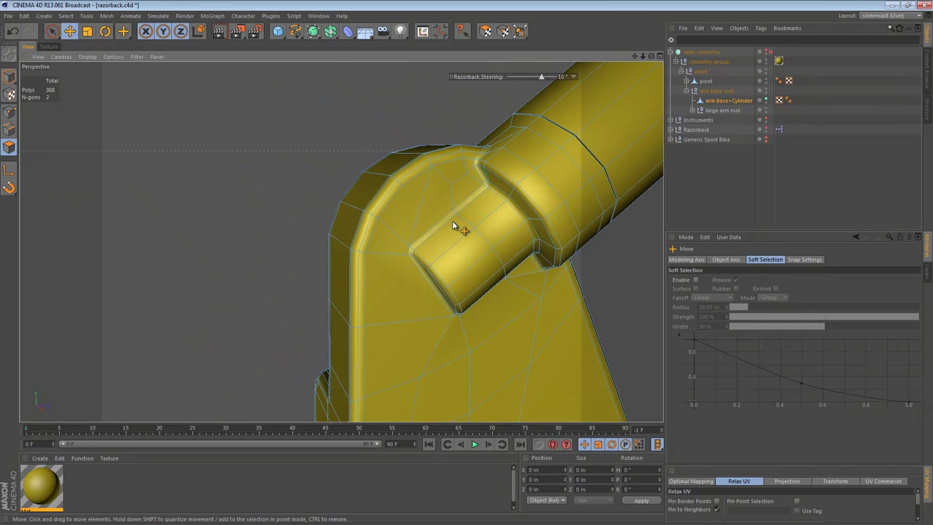
pyautogui.keyDown('alt'); pyautogui.moveTo(419, 295); pyautogui.dragTo(298, 216, button='middle'); pyautogui.keyUp('alt')
pyautogui.keyDown('alt'); pyautogui.moveTo(412, 204); pyautogui.dragTo(379, 219, button='right'); pyautogui.keyUp('alt')
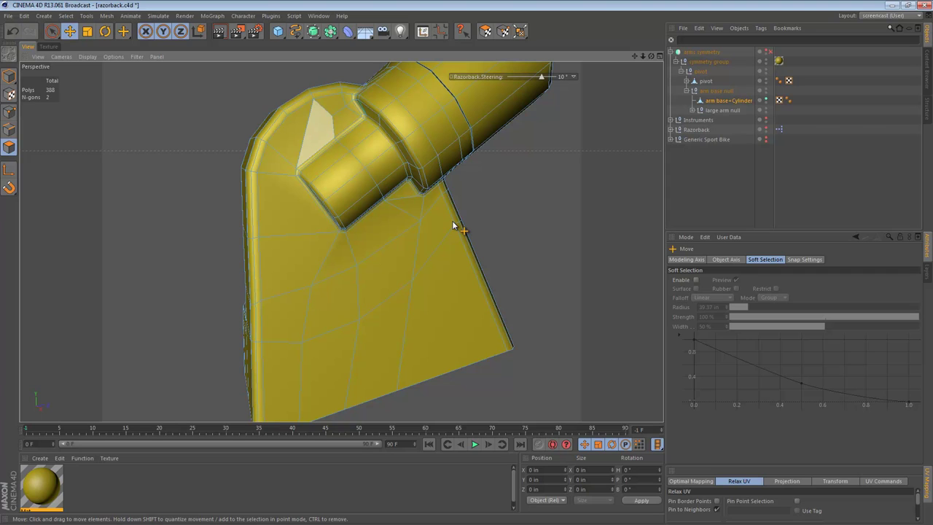
pyautogui.press('space')
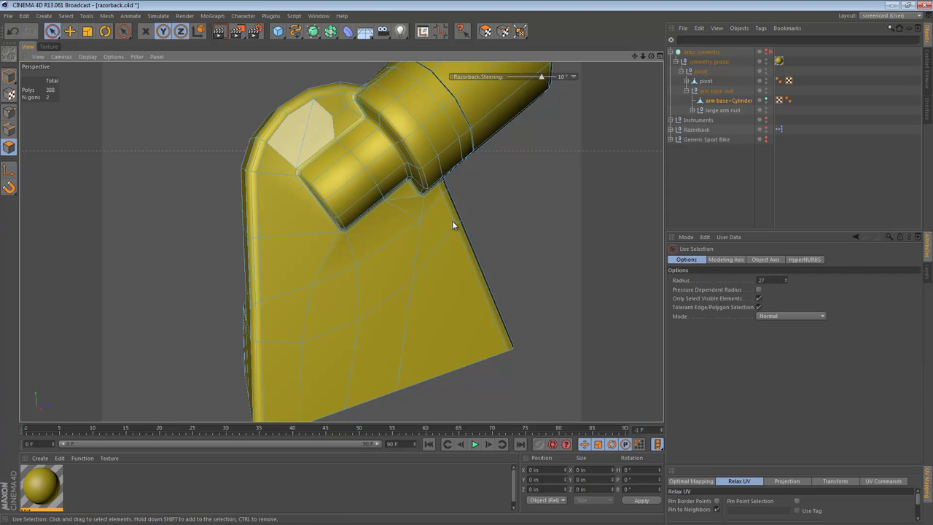
pyautogui.moveTo(305, 126); pyautogui.dragTo(333, 112)
pyautogui.moveTo(281, 171)
pyautogui.keyDown('shift'); pyautogui.mouseDown()
pyautogui.moveTo(300, 273)
pyautogui.moveTo(386, 249)
pyautogui.moveTo(407, 212)
pyautogui.moveTo(411, 313)
pyautogui.moveTo(302, 343)
pyautogui.mouseUp(); pyautogui.keyUp('shift')
pyautogui.moveTo(436, 246)
pyautogui.keyDown('alt'); pyautogui.mouseDown()
pyautogui.moveTo(417, 218)
pyautogui.moveTo(452, 226)
pyautogui.mouseUp(); pyautogui.keyUp('alt')
pyautogui.keyDown('alt'); pyautogui.moveTo(453, 225); pyautogui.dragTo(452, 225, button='right'); pyautogui.keyUp('alt')
pyautogui.keyDown('alt'); pyautogui.moveTo(452, 225); pyautogui.dragTo(452, 225); pyautogui.keyUp('alt')
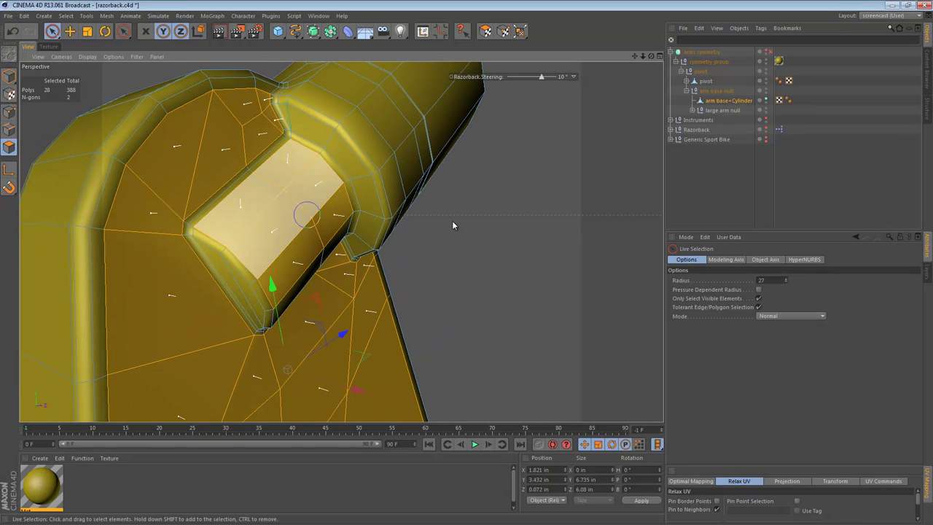
pyautogui.keyDown('shift'); pyautogui.moveTo(306, 213); pyautogui.dragTo(311, 244); pyautogui.keyUp('shift')
pyautogui.keyDown('alt'); pyautogui.moveTo(453, 225); pyautogui.dragTo(452, 225); pyautogui.keyUp('alt')
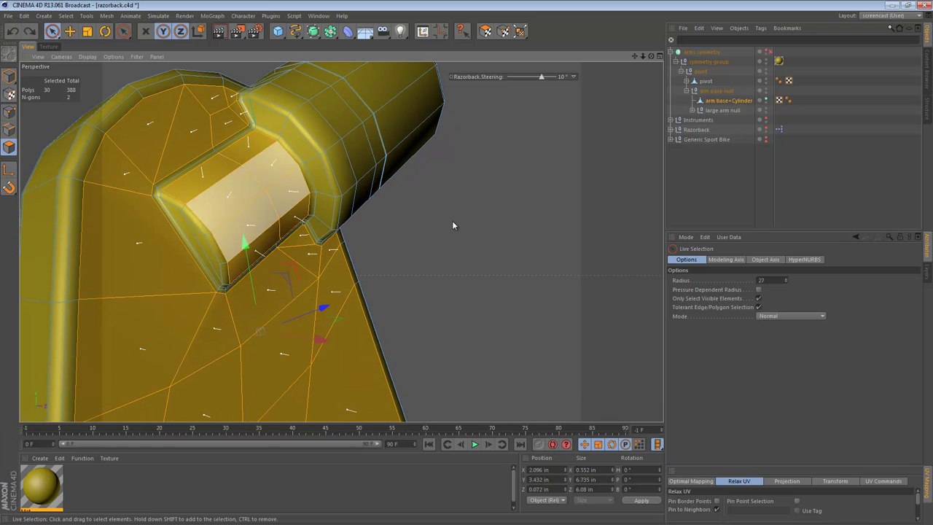
pyautogui.keyDown('ctrl'); pyautogui.moveTo(255, 175); pyautogui.dragTo(262, 226); pyautogui.keyUp('ctrl')
# Step: Inset the selected side face polygons with Extrude Inner at an offset of 0.087 in
pyautogui.keyDown('alt'); pyautogui.moveTo(298, 290); pyautogui.dragTo(342, 242, button='middle'); pyautogui.keyUp('alt')
pyautogui.press('i')
pyautogui.moveTo(452, 225); pyautogui.dragTo(453, 225)
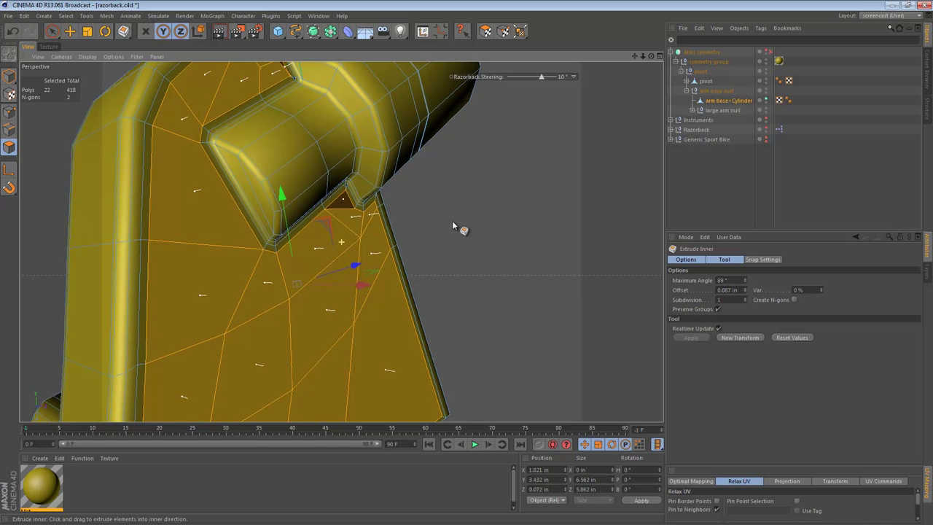
# Step: In point mode, slide the overlapping inset point at the upper cylinder and collar corner back to untangle the faces
pyautogui.keyDown('alt'); pyautogui.moveTo(292, 98); pyautogui.dragTo(284, 224, button='middle'); pyautogui.keyUp('alt')
pyautogui.keyDown('alt'); pyautogui.moveTo(278, 189); pyautogui.dragTo(430, 188, button='right'); pyautogui.keyUp('alt')
pyautogui.keyDown('alt'); pyautogui.moveTo(309, 232); pyautogui.dragTo(368, 249); pyautogui.keyUp('alt')
pyautogui.press('Return')
pyautogui.press('e')
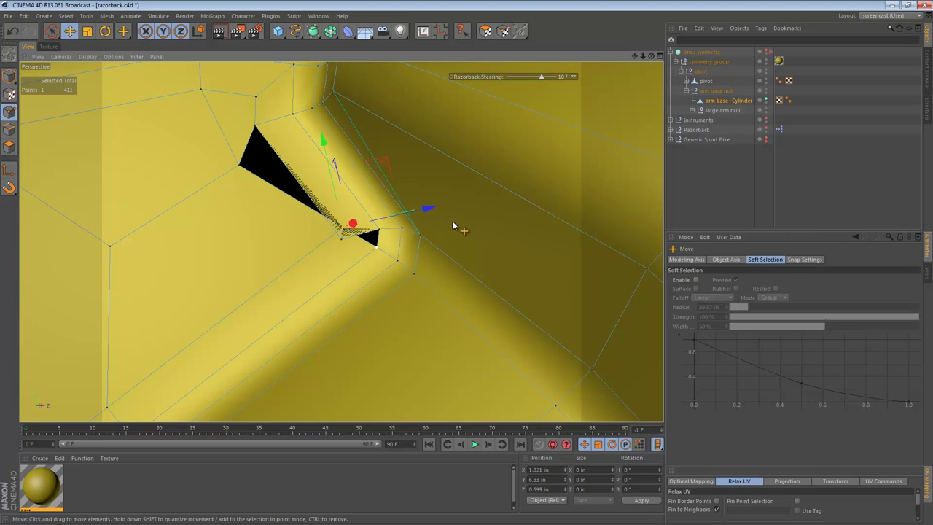
pyautogui.press('m')
pyautogui.press('o')
pyautogui.moveTo(452, 226); pyautogui.dragTo(459, 226)
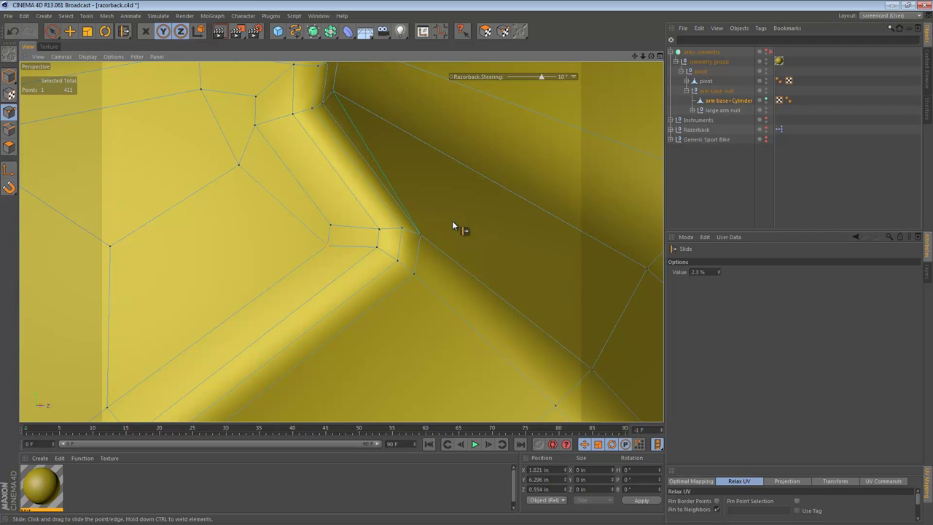
# Step: Slide and nudge the overlapping inset point at the lower cylinder and collar corner until the surrounding faces are untangled
pyautogui.keyDown('alt'); pyautogui.moveTo(452, 226); pyautogui.dragTo(328, 226, button='right'); pyautogui.keyUp('alt')
pyautogui.keyDown('alt'); pyautogui.moveTo(453, 226); pyautogui.dragTo(372, 73, button='middle'); pyautogui.keyUp('alt')
pyautogui.keyDown('alt'); pyautogui.moveTo(452, 226); pyautogui.dragTo(474, 226, button='right'); pyautogui.keyUp('alt')
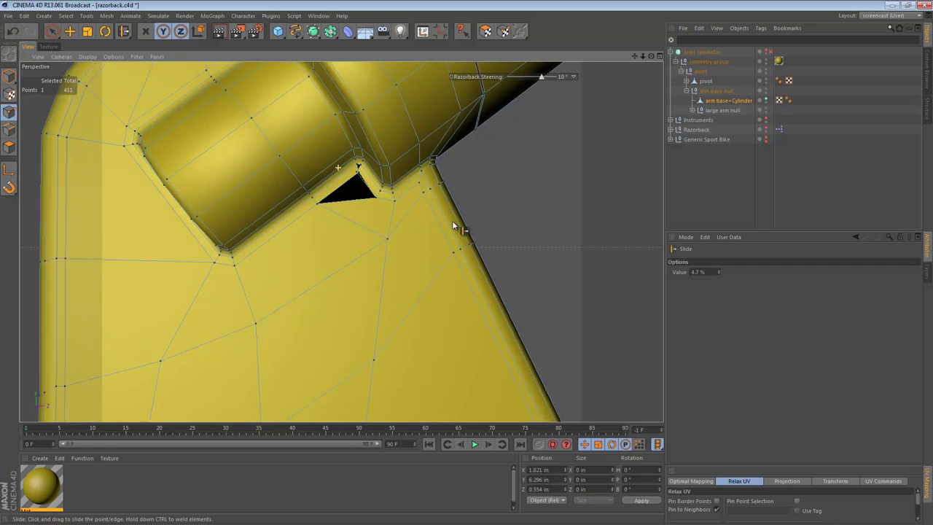
pyautogui.scroll(5, 453, 226)
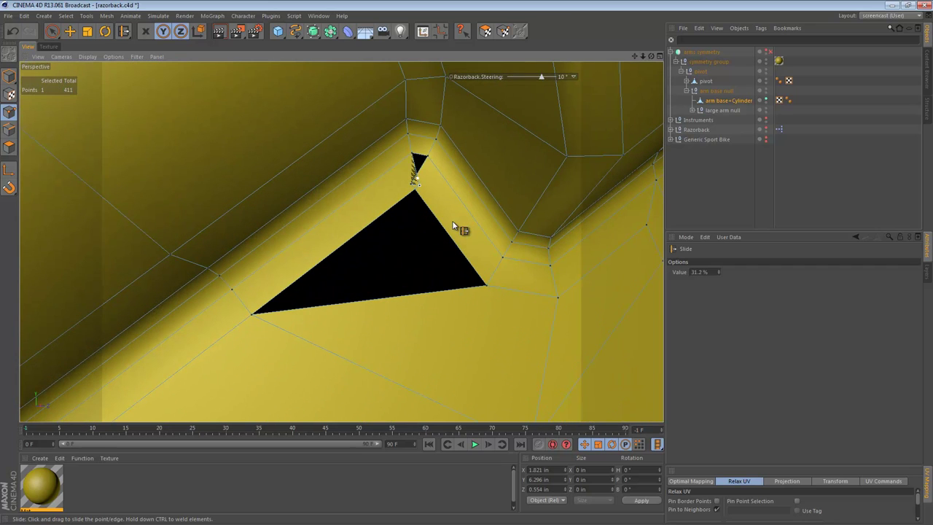
pyautogui.moveTo(453, 226); pyautogui.dragTo(456, 214)
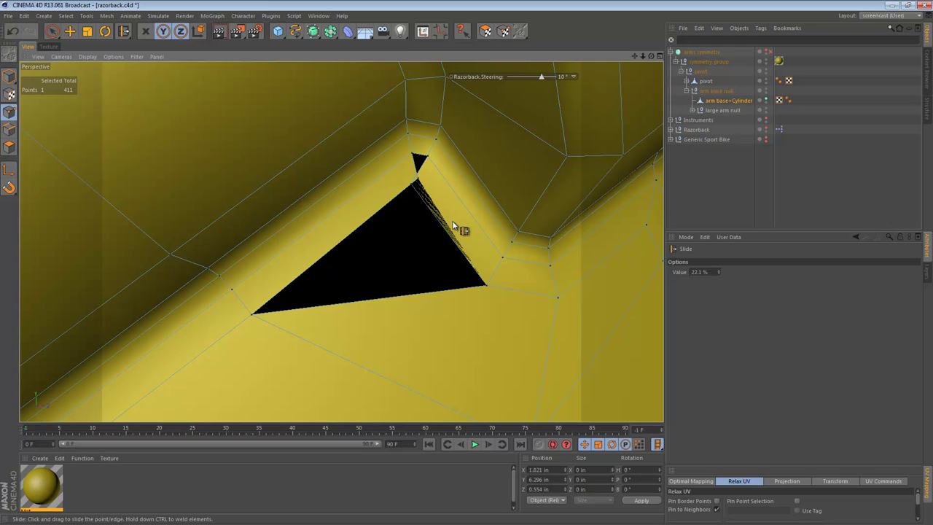
pyautogui.press('e')
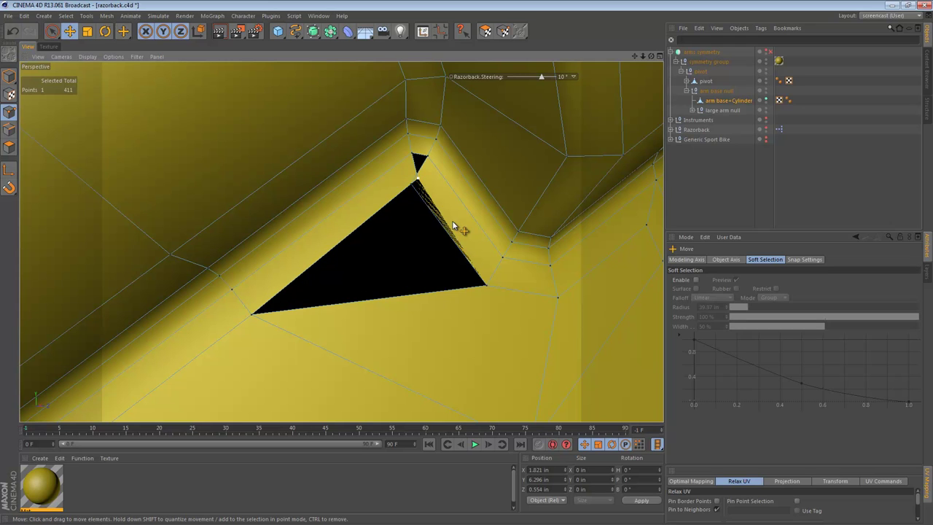
pyautogui.keyDown('alt'); pyautogui.moveTo(453, 226); pyautogui.dragTo(439, 228); pyautogui.keyUp('alt')
pyautogui.keyDown('alt'); pyautogui.moveTo(452, 225); pyautogui.dragTo(467, 225, button='right'); pyautogui.keyUp('alt')
pyautogui.moveTo(453, 226)
pyautogui.mouseDown()
pyautogui.moveTo(428, 241)
pyautogui.moveTo(453, 226)
pyautogui.mouseUp()
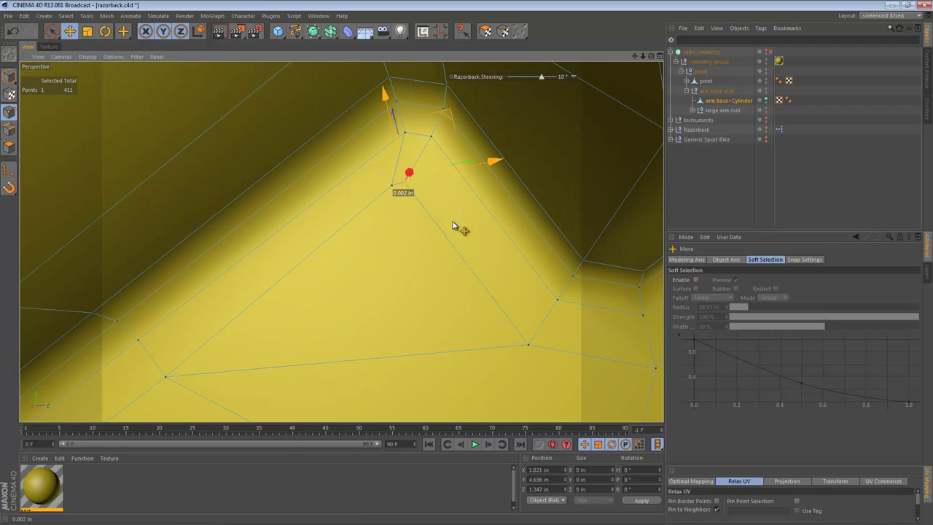
# Step: In model mode, examine the arm base's shading and wireframe around the cylinder, collar and notch from several sides
pyautogui.keyDown('alt'); pyautogui.moveTo(453, 226); pyautogui.dragTo(453, 226, button='right'); pyautogui.keyUp('alt')
pyautogui.click(9, 76)
pyautogui.click(292, 219)
pyautogui.keyDown('alt'); pyautogui.moveTo(452, 226); pyautogui.dragTo(348, 182, button='middle'); pyautogui.keyUp('alt')
pyautogui.keyDown('alt'); pyautogui.moveTo(453, 226); pyautogui.dragTo(453, 226); pyautogui.keyUp('alt')
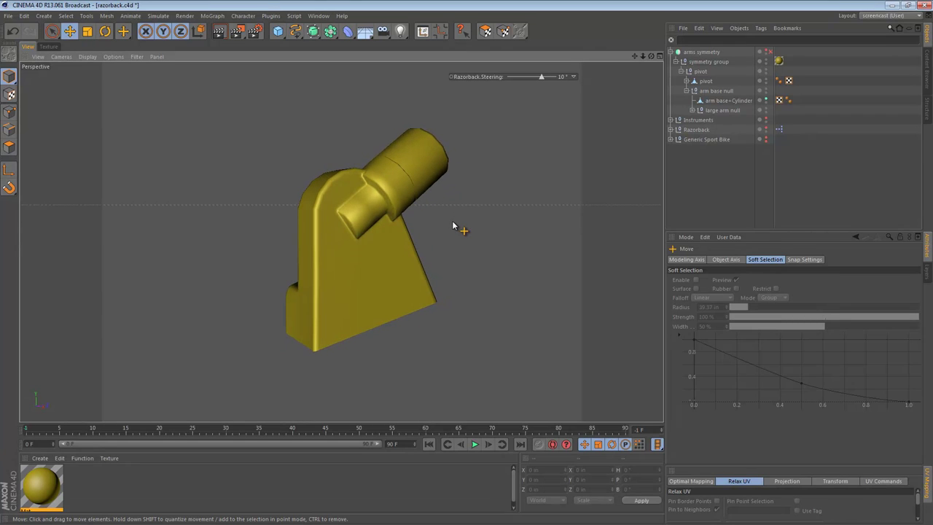
pyautogui.scroll(6, 453, 226)
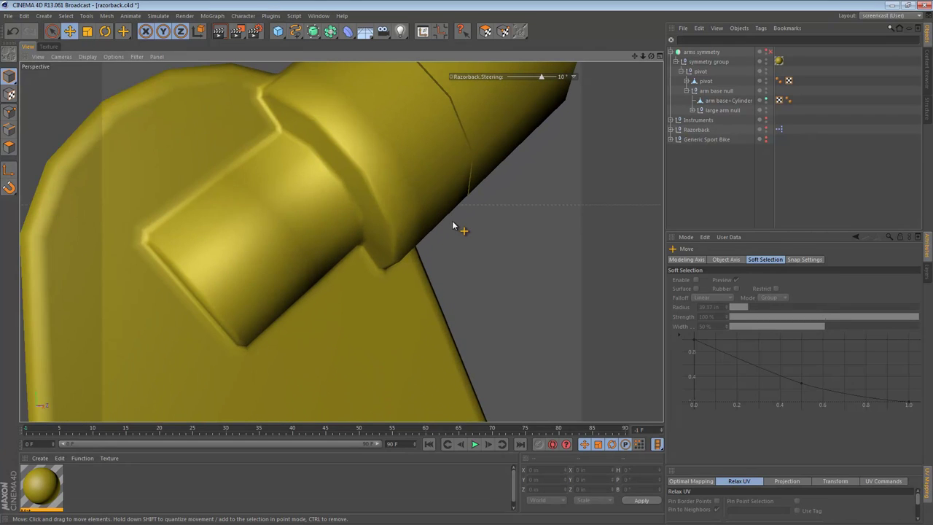
pyautogui.click(453, 225)
pyautogui.scroll(10, 452, 226)
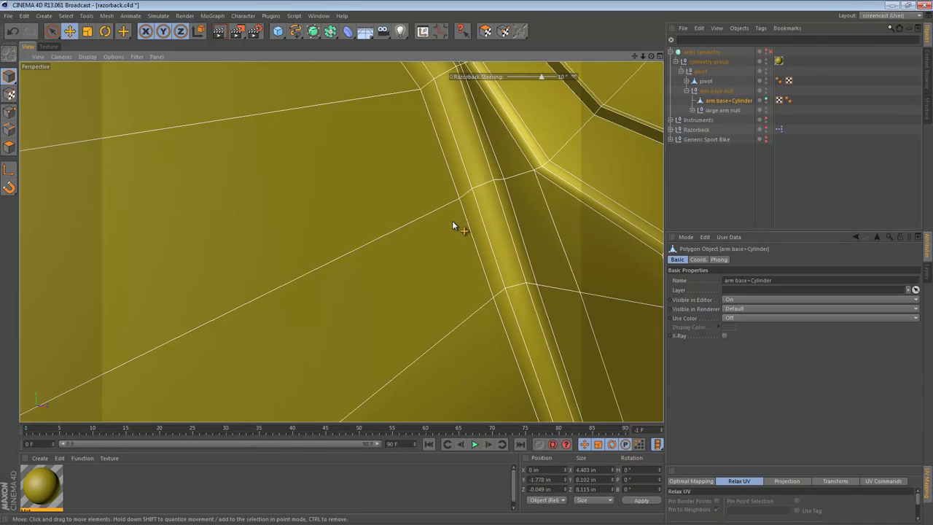
pyautogui.keyDown('alt'); pyautogui.moveTo(452, 226); pyautogui.dragTo(452, 226); pyautogui.keyUp('alt')
pyautogui.scroll(8, 452, 226)
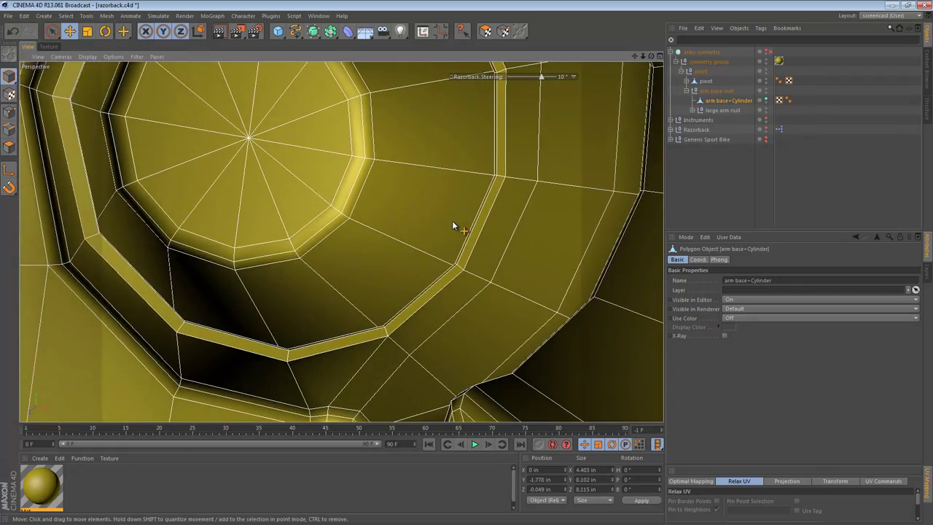
pyautogui.scroll(-8, 453, 226)
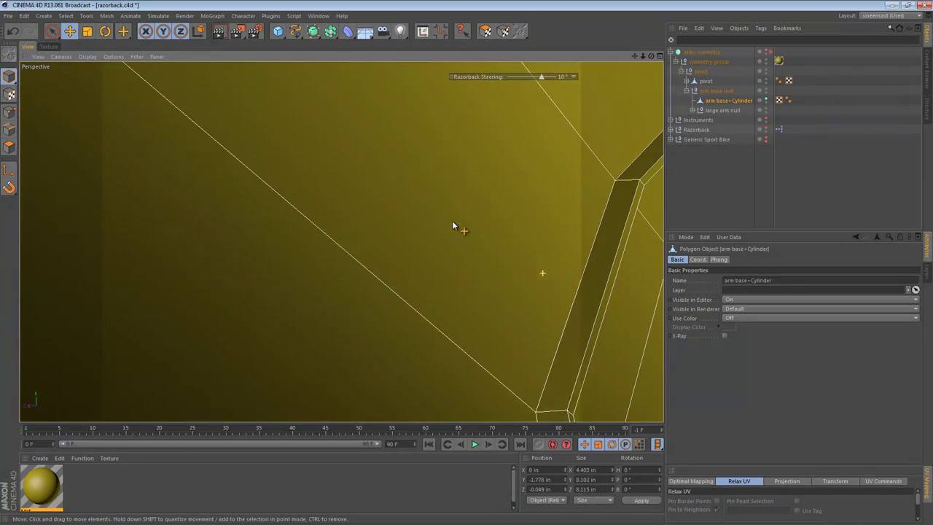
pyautogui.scroll(-8, 452, 226)
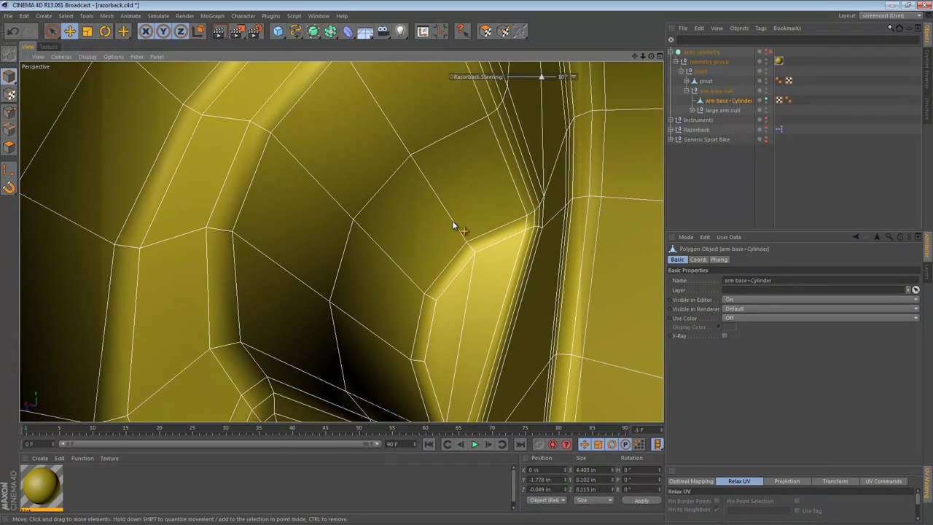
pyautogui.scroll(-8, 452, 225)
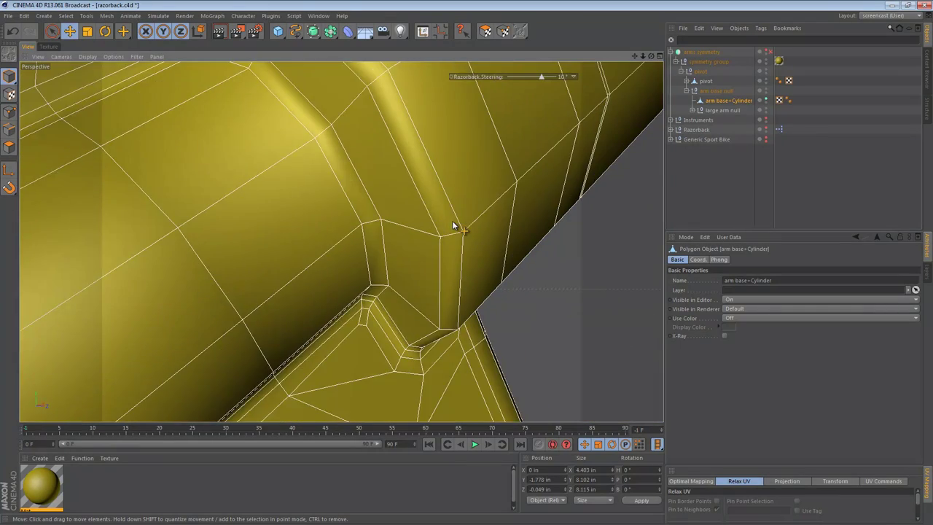
pyautogui.scroll(-6, 453, 226)
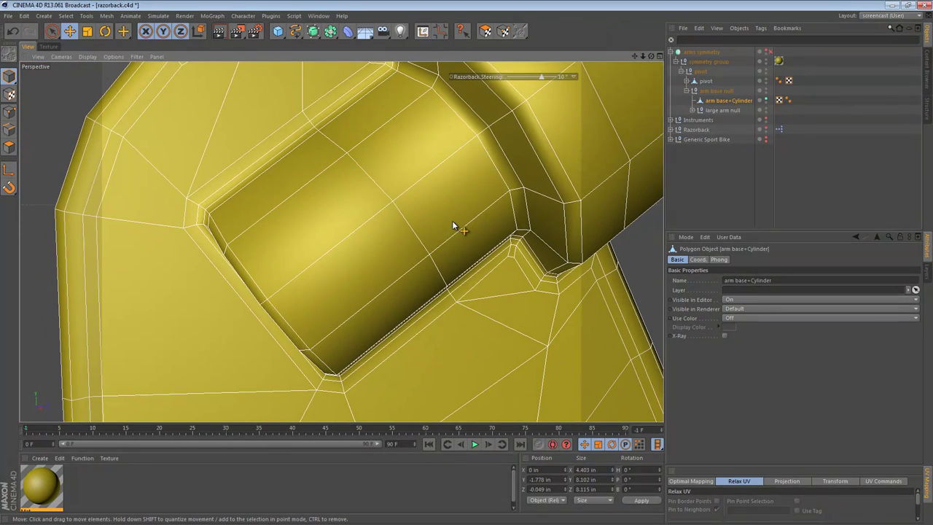
# Step: Select all polygons of the arm base and examine its shading, normals and n-gons around the cylinder from several sides
pyautogui.press('Return')
pyautogui.hotkey('ctrl', 'a')
pyautogui.scroll(-8, 453, 226)
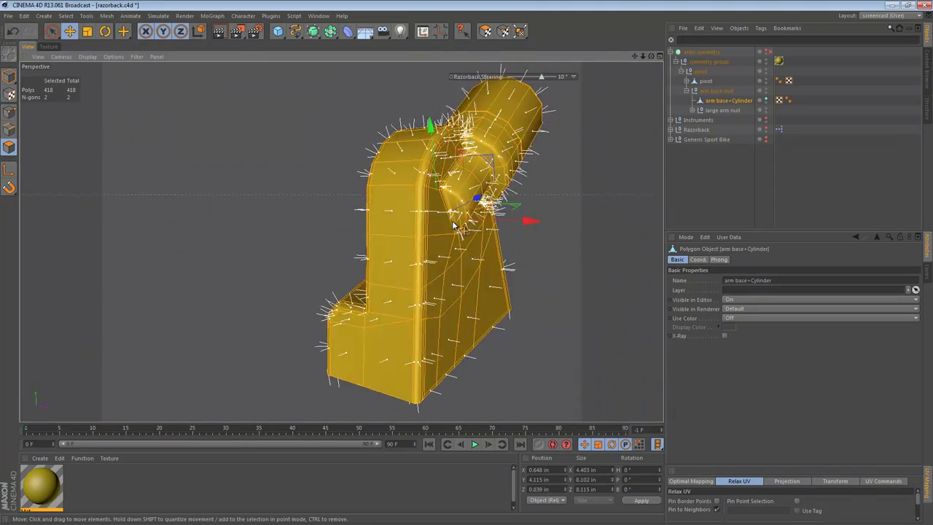
pyautogui.scroll(10, 453, 226)
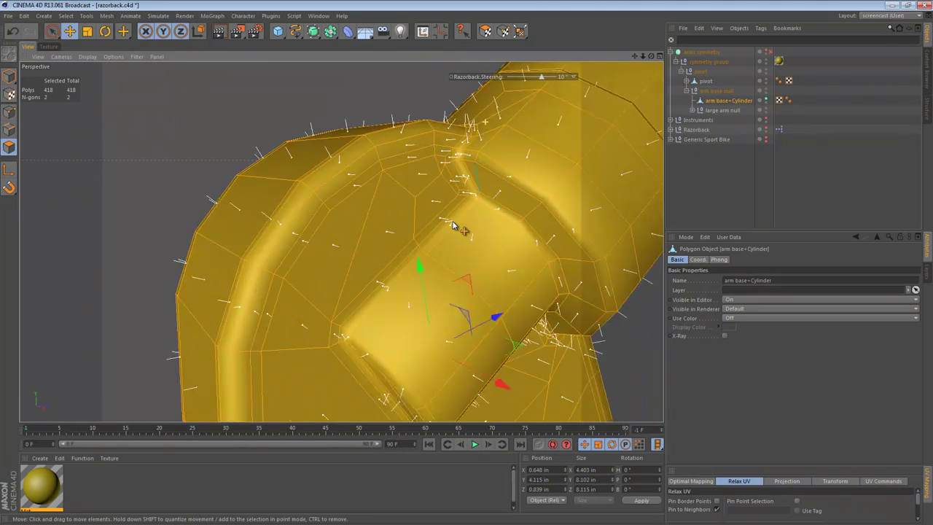
pyautogui.moveTo(452, 226)
pyautogui.keyDown('alt'); pyautogui.mouseDown()
pyautogui.moveTo(436, 195)
pyautogui.moveTo(453, 222)
pyautogui.mouseUp(); pyautogui.keyUp('alt')
pyautogui.keyDown('alt'); pyautogui.moveTo(453, 226); pyautogui.dragTo(381, 170, button='middle'); pyautogui.keyUp('alt')
pyautogui.keyDown('alt'); pyautogui.moveTo(453, 225); pyautogui.dragTo(473, 204); pyautogui.keyUp('alt')
pyautogui.keyDown('alt'); pyautogui.moveTo(453, 226); pyautogui.dragTo(393, 226, button='right'); pyautogui.keyUp('alt')
pyautogui.keyDown('alt'); pyautogui.moveTo(453, 226); pyautogui.dragTo(396, 182); pyautogui.keyUp('alt')
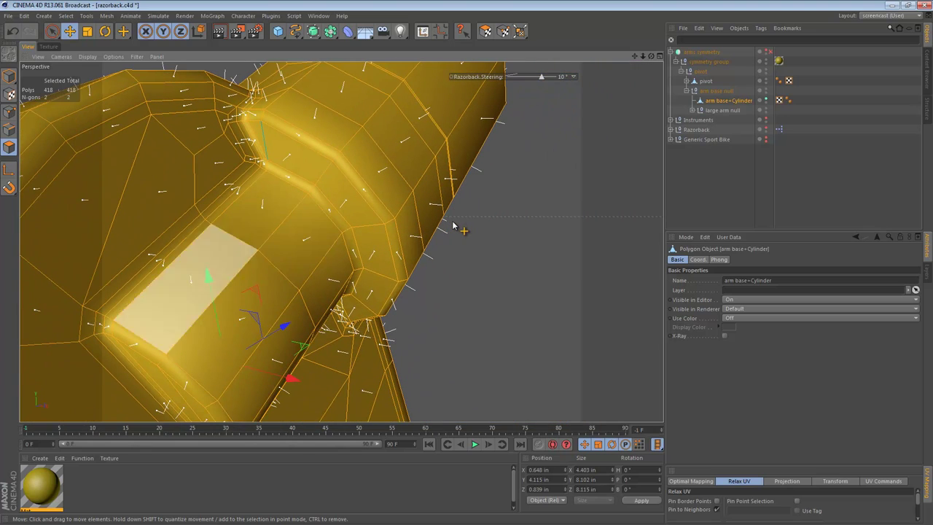
pyautogui.click(8, 75)
pyautogui.keyDown('alt'); pyautogui.moveTo(311, 193); pyautogui.dragTo(226, 193, button='right'); pyautogui.keyUp('alt')
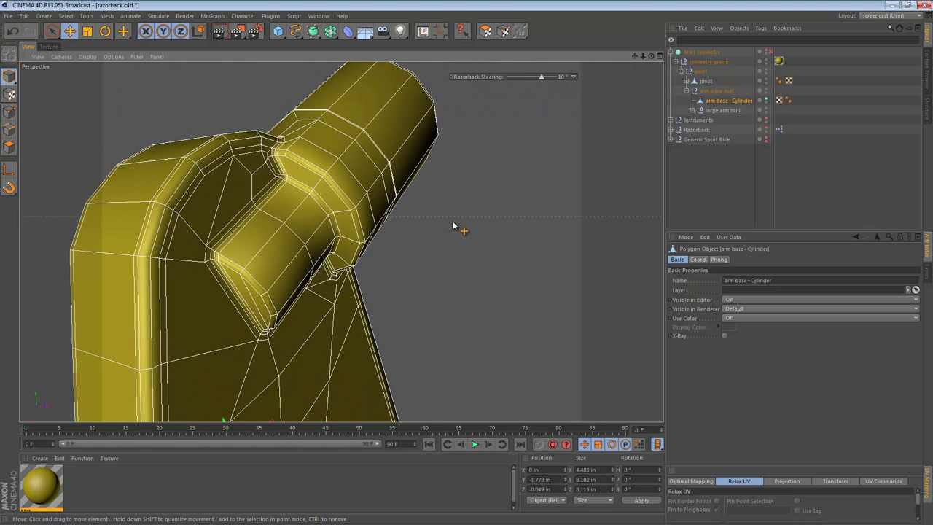
# Step: In polygon mode, live-select the ten polygons of the small cylinder's curved surface
pyautogui.click(9, 147)
pyautogui.click(300, 175)
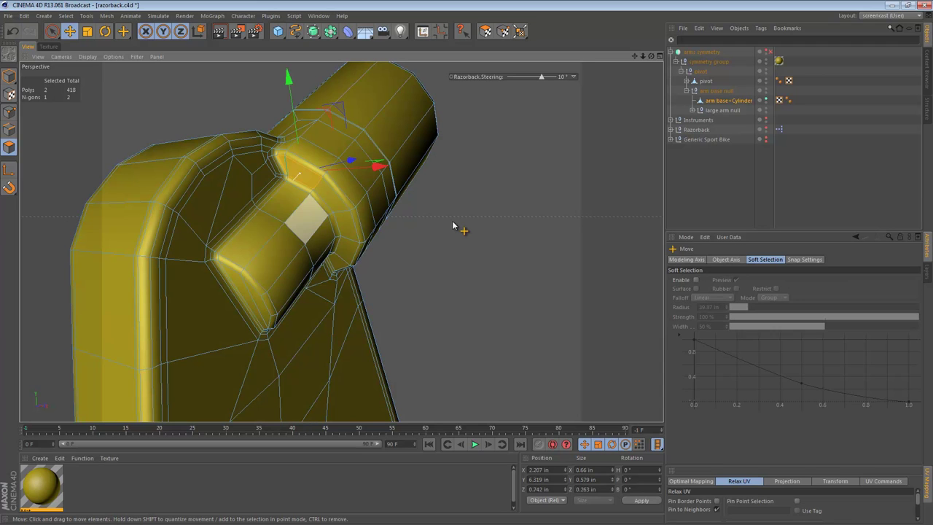
pyautogui.keyDown('alt'); pyautogui.moveTo(341, 240); pyautogui.dragTo(372, 252); pyautogui.keyUp('alt')
pyautogui.keyDown('alt'); pyautogui.moveTo(298, 223); pyautogui.dragTo(355, 223, button='right'); pyautogui.keyUp('alt')
pyautogui.keyDown('alt'); pyautogui.moveTo(328, 224); pyautogui.dragTo(270, 268, button='middle'); pyautogui.keyUp('alt')
pyautogui.click(9, 148)
pyautogui.press('space')
pyautogui.moveTo(287, 191)
pyautogui.mouseDown()
pyautogui.moveTo(309, 254)
pyautogui.moveTo(255, 280)
pyautogui.moveTo(248, 251)
pyautogui.mouseUp()
pyautogui.keyDown('shift'); pyautogui.click(354, 274); pyautogui.keyUp('shift')
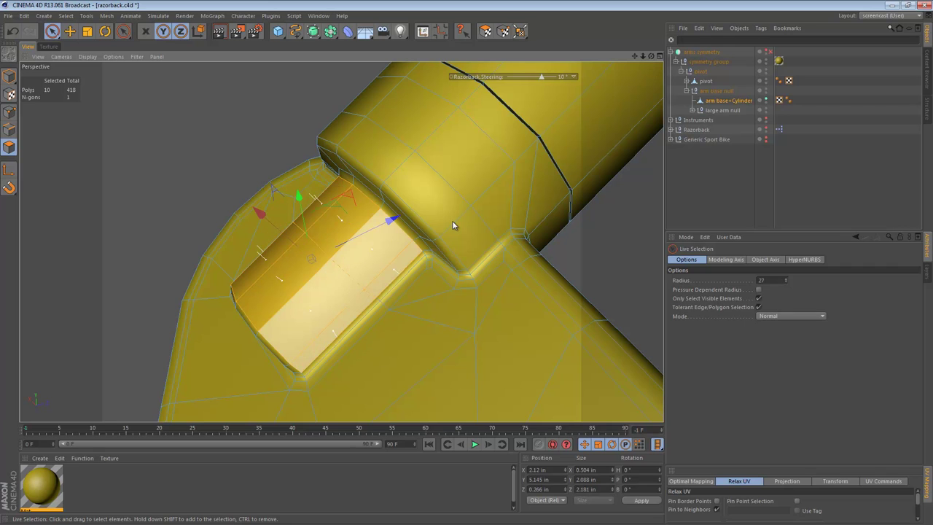
pyautogui.keyDown('alt'); pyautogui.moveTo(365, 303); pyautogui.dragTo(441, 332); pyautogui.keyUp('alt')
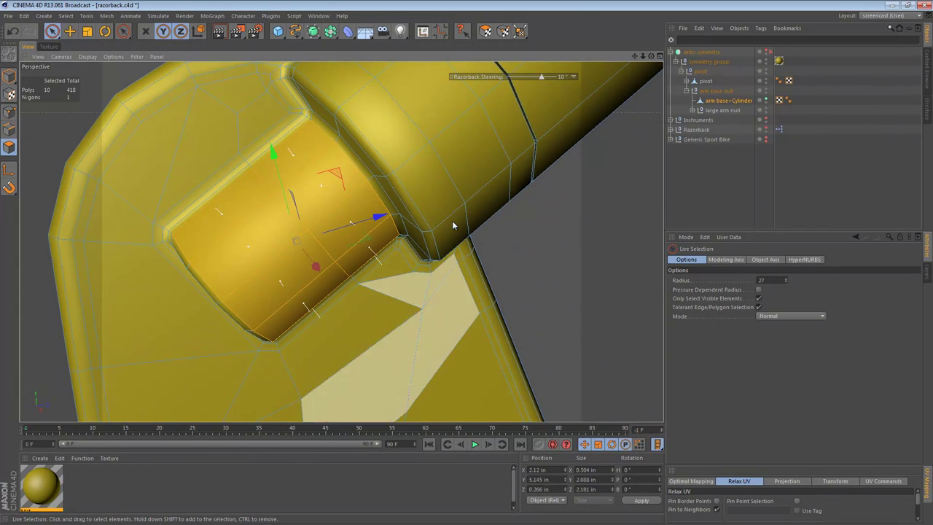
pyautogui.keyDown('alt'); pyautogui.moveTo(431, 282); pyautogui.dragTo(343, 282, button='right'); pyautogui.keyUp('alt')
pyautogui.keyDown('alt'); pyautogui.moveTo(333, 283); pyautogui.dragTo(407, 251); pyautogui.keyUp('alt')
pyautogui.keyDown('alt'); pyautogui.moveTo(452, 226); pyautogui.dragTo(453, 226); pyautogui.keyUp('alt')
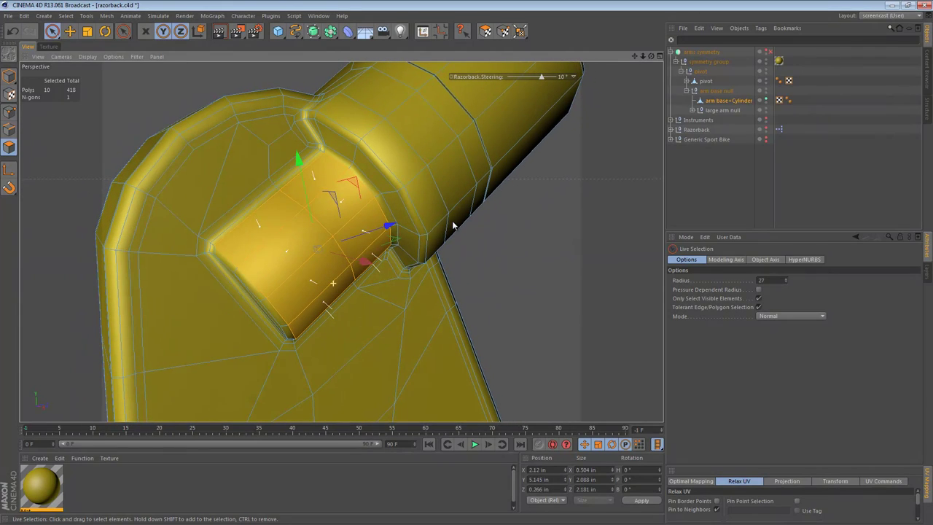
# Step: Path-select the edges running across the middle of the small cylinder and bevel them with subdivision 0 and an inner offset of about 0.287 in
pyautogui.click(9, 130)
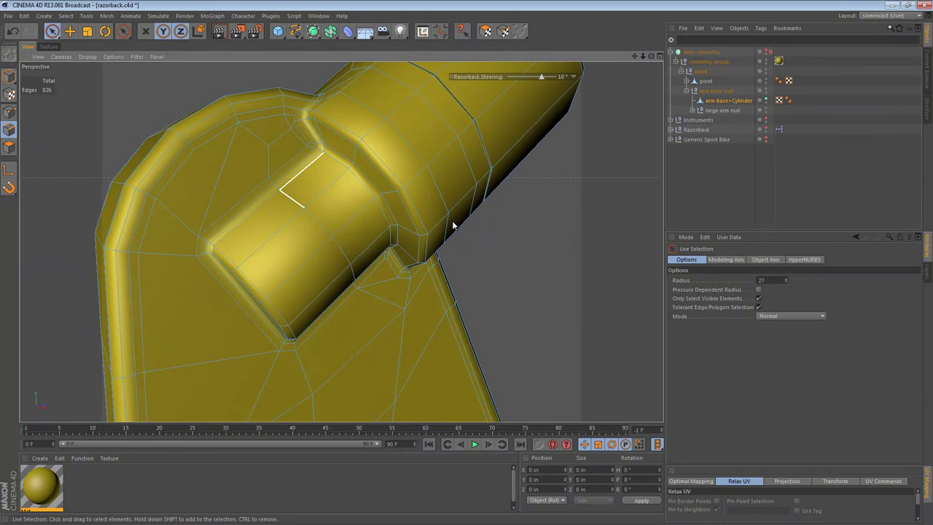
pyautogui.press('u')
pyautogui.press('m')
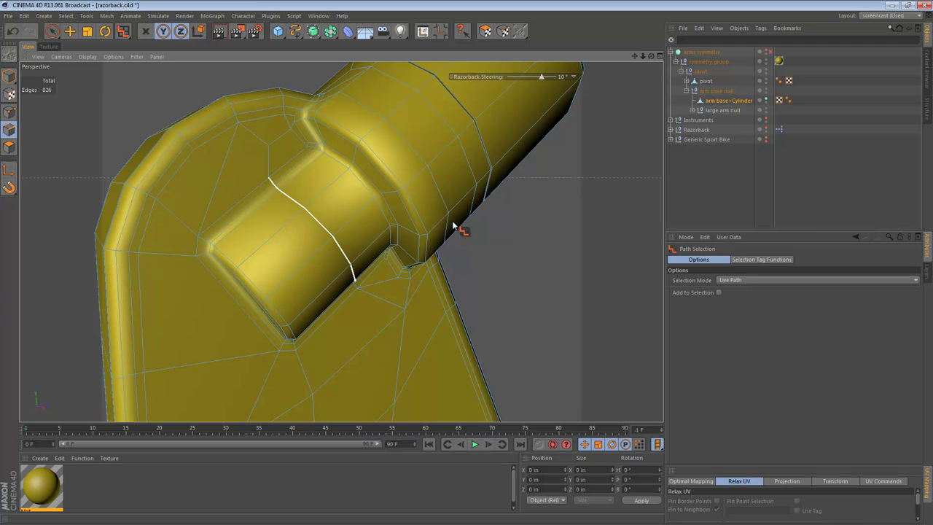
pyautogui.keyDown('alt'); pyautogui.moveTo(453, 226); pyautogui.dragTo(453, 226); pyautogui.keyUp('alt')
pyautogui.press('m')
pyautogui.press('s')
pyautogui.press('space')
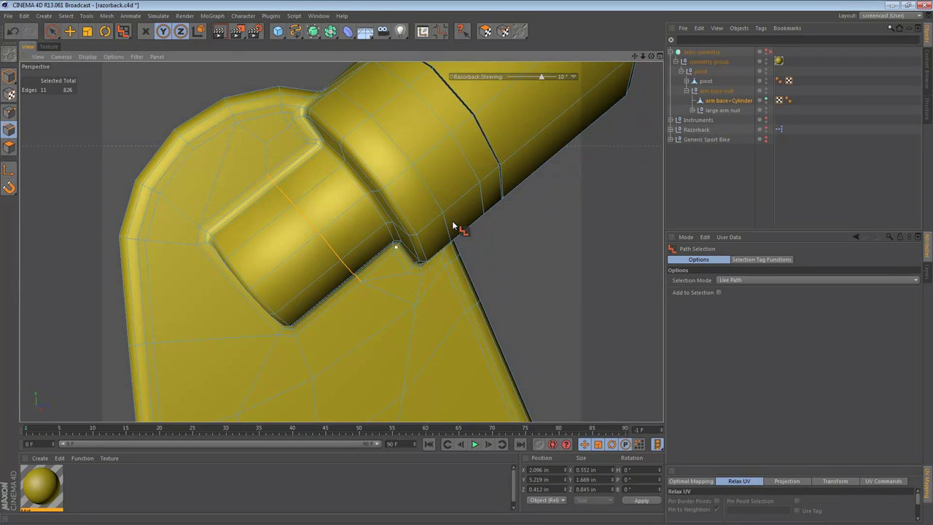
pyautogui.press('m')
pyautogui.press('s')
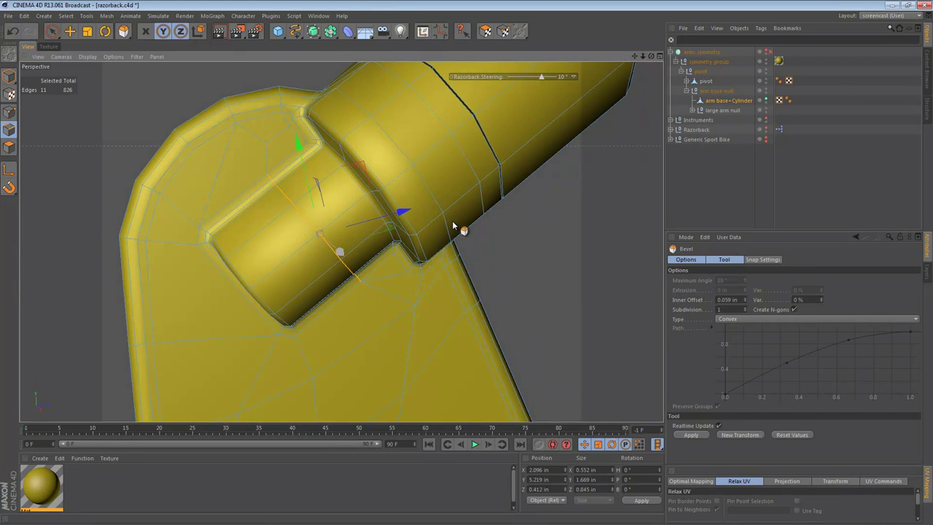
pyautogui.doubleClick(727, 309)
pyautogui.write('0')
pyautogui.moveTo(452, 226); pyautogui.dragTo(453, 225)
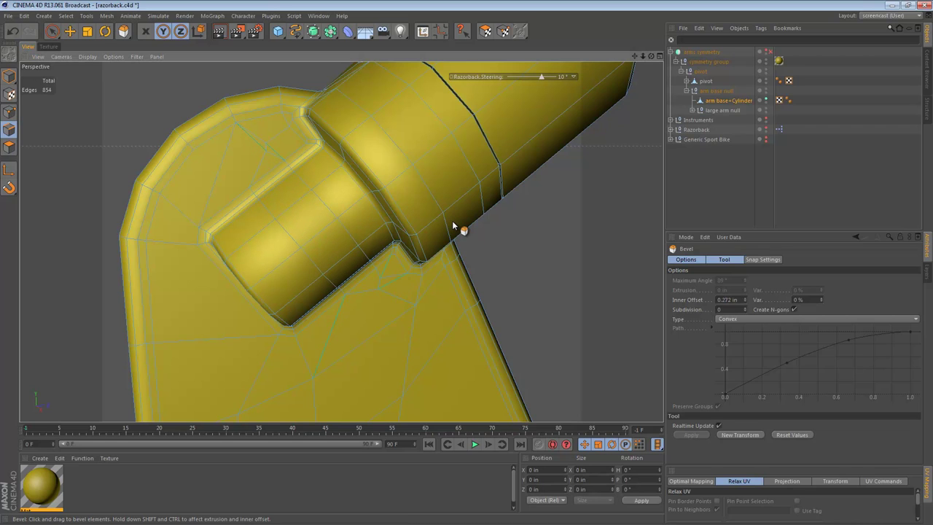
pyautogui.moveTo(453, 226); pyautogui.dragTo(453, 226)
pyautogui.keyDown('alt'); pyautogui.moveTo(452, 225); pyautogui.dragTo(452, 226); pyautogui.keyUp('alt')
# Step: Undo the bevel on the cylinder's middle edges and return to the polygon selection on the cylinder
pyautogui.press('Return')
pyautogui.press('o')
pyautogui.hotkey('ctrl', 'shift', 'a')
pyautogui.hotkey('ctrl', 'z')
pyautogui.keyDown('alt'); pyautogui.moveTo(452, 226); pyautogui.dragTo(453, 226, button='right'); pyautogui.keyUp('alt')
pyautogui.keyDown('alt'); pyautogui.moveTo(453, 226); pyautogui.dragTo(452, 226, button='middle'); pyautogui.keyUp('alt')
pyautogui.keyDown('alt'); pyautogui.moveTo(452, 226); pyautogui.dragTo(453, 226); pyautogui.keyUp('alt')
pyautogui.press('Return')
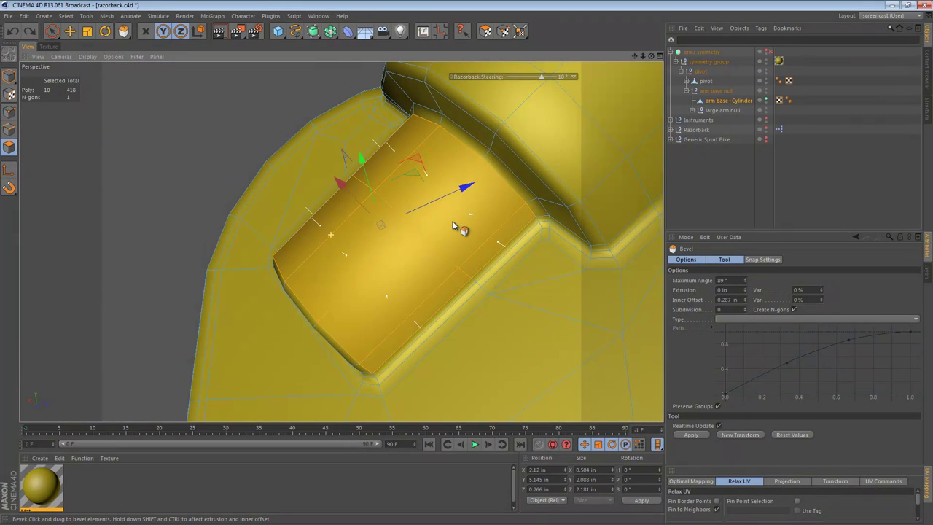
# Step: Inset the selected cylinder polygons with Extrude Inner at an offset of about 0.051 in and check the shading in model mode
pyautogui.press('i')
pyautogui.click(452, 226)
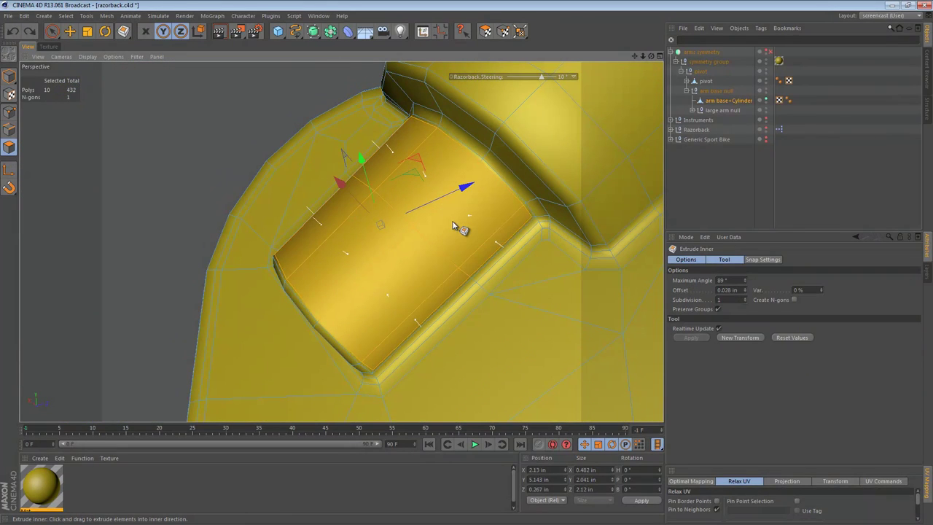
pyautogui.keyDown('alt'); pyautogui.moveTo(453, 226); pyautogui.dragTo(453, 226); pyautogui.keyUp('alt')
pyautogui.hotkey('ctrl', 'shift', 'a')
pyautogui.keyDown('alt'); pyautogui.moveTo(453, 226); pyautogui.dragTo(453, 226, button='right'); pyautogui.keyUp('alt')
pyautogui.keyDown('alt'); pyautogui.moveTo(452, 226); pyautogui.dragTo(452, 226); pyautogui.keyUp('alt')
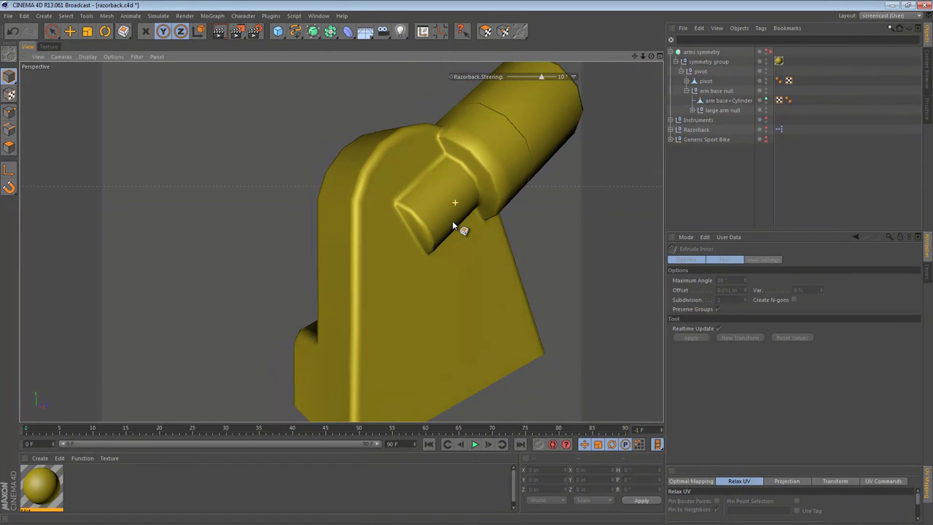
# Step: Undo the inset on the small cylinder's polygons and save the scene
pyautogui.hotkey('ctrl', 'z')
pyautogui.keyDown('alt'); pyautogui.moveTo(453, 226); pyautogui.dragTo(452, 226, button='right'); pyautogui.keyUp('alt')
pyautogui.keyDown('alt'); pyautogui.moveTo(453, 226); pyautogui.dragTo(453, 226); pyautogui.keyUp('alt')
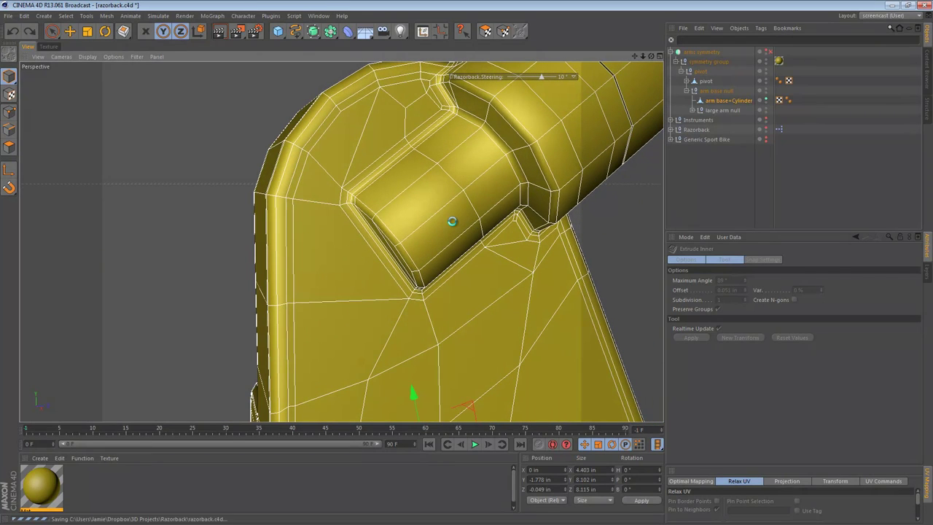
# Step: Select the points around the small cylinder's end and soften them with the Brush in Smooth mode at 10% strength and 3 in radius
pyautogui.press('space')
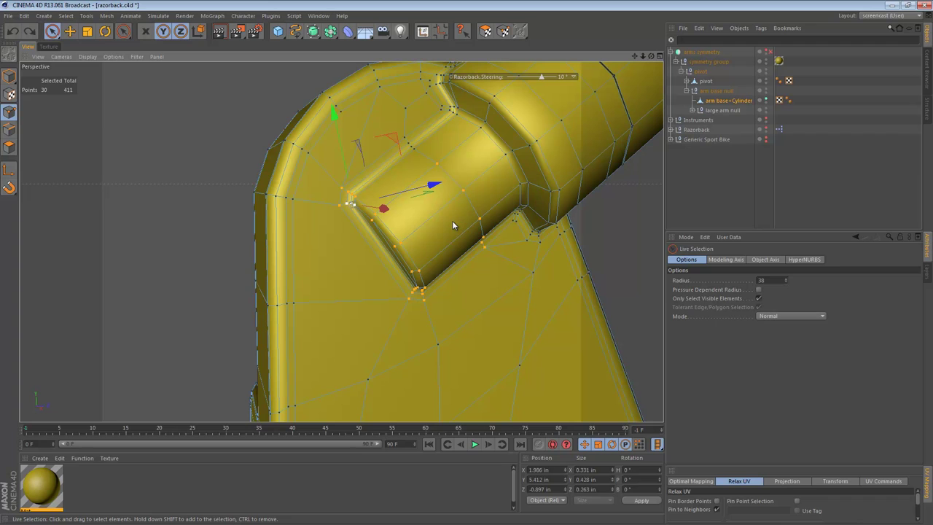
pyautogui.press('m')
pyautogui.press('c')
pyautogui.keyDown('alt'); pyautogui.moveTo(453, 226); pyautogui.dragTo(453, 226); pyautogui.keyUp('alt')
pyautogui.moveTo(452, 226)
pyautogui.mouseDown()
pyautogui.moveTo(448, 191)
pyautogui.moveTo(430, 210)
pyautogui.moveTo(453, 226)
pyautogui.mouseUp()
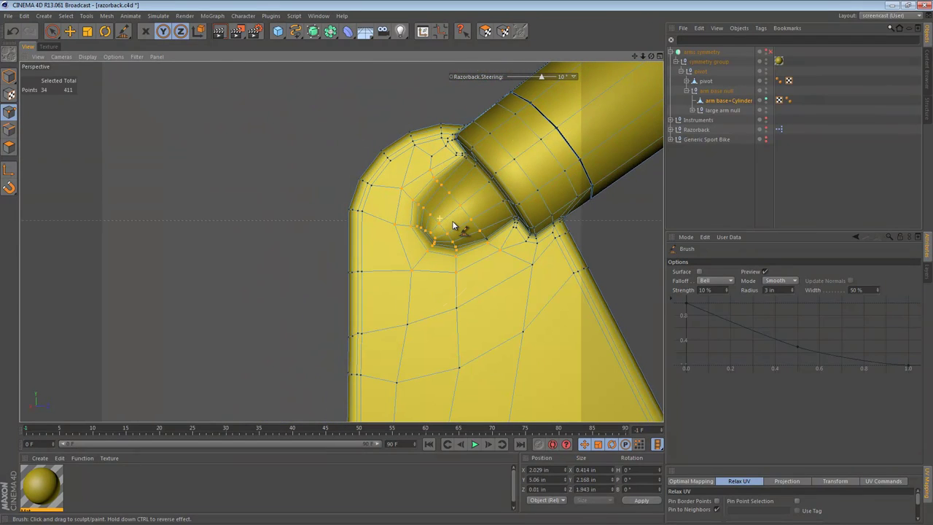
# Step: Examine the smoothed cylinder from several sides in model mode and undo the brush smoothing
pyautogui.click(9, 75)
pyautogui.hotkey('ctrl', 'shift', 'a')
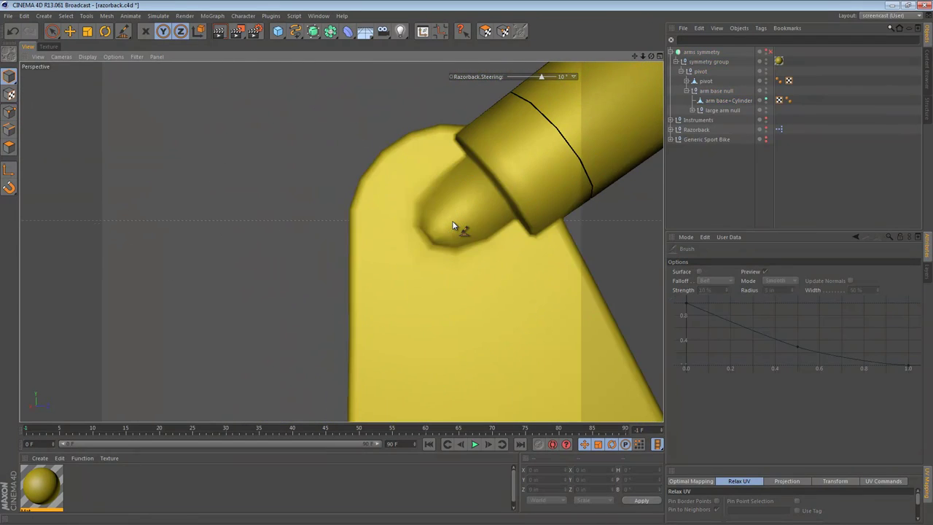
pyautogui.keyDown('alt'); pyautogui.moveTo(453, 226); pyautogui.dragTo(453, 225, button='right'); pyautogui.keyUp('alt')
pyautogui.keyDown('alt'); pyautogui.moveTo(452, 226); pyautogui.dragTo(453, 226); pyautogui.keyUp('alt')
pyautogui.scroll(10, 453, 226)
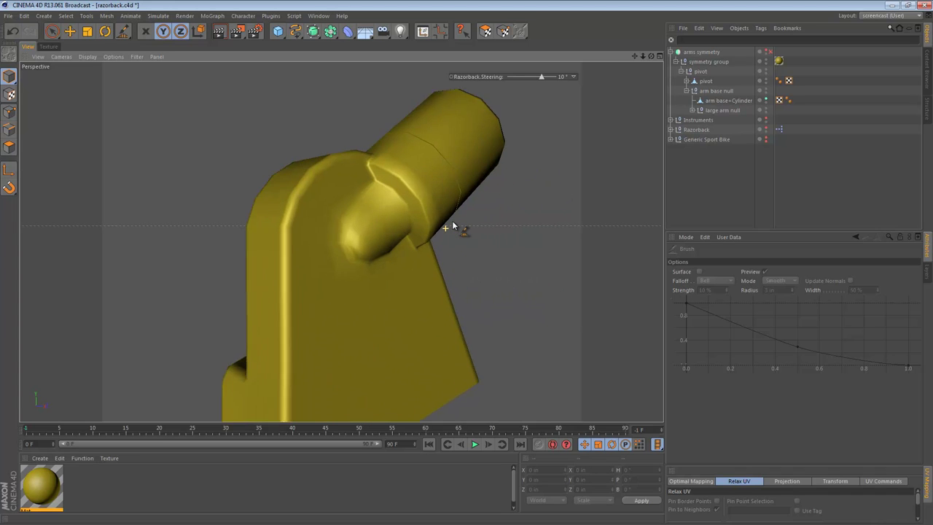
pyautogui.scroll(-4, 453, 226)
pyautogui.keyDown('alt'); pyautogui.moveTo(452, 226); pyautogui.dragTo(453, 226); pyautogui.keyUp('alt')
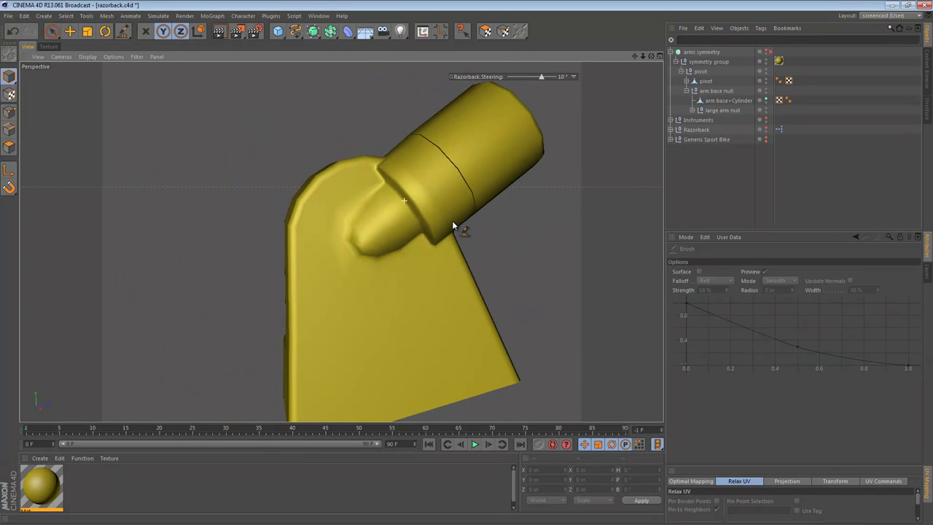
pyautogui.click(453, 226)
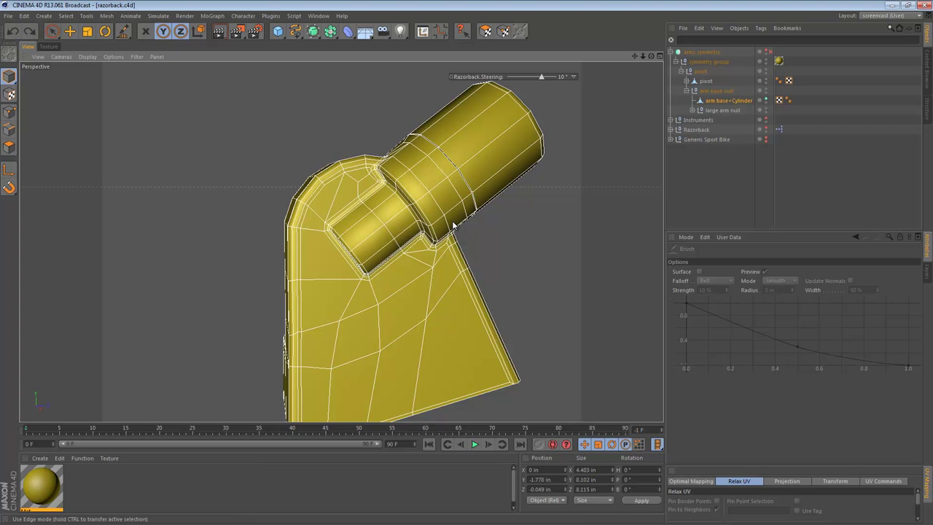
pyautogui.hotkey('ctrl', 'y')
# Step: In polygon mode, live-select the polygons on the outward-facing side of the collar above the small cylinder
pyautogui.scroll(-2, 452, 226)
pyautogui.keyDown('alt'); pyautogui.moveTo(452, 226); pyautogui.dragTo(453, 226); pyautogui.keyUp('alt')
pyautogui.keyDown('alt'); pyautogui.moveTo(452, 226); pyautogui.dragTo(452, 226, button='right'); pyautogui.keyUp('alt')
pyautogui.keyDown('alt'); pyautogui.moveTo(453, 226); pyautogui.dragTo(452, 226, button='middle'); pyautogui.keyUp('alt')
pyautogui.keyDown('alt'); pyautogui.moveTo(453, 226); pyautogui.dragTo(453, 225, button='right'); pyautogui.keyUp('alt')
pyautogui.press('e')
pyautogui.click(452, 226)
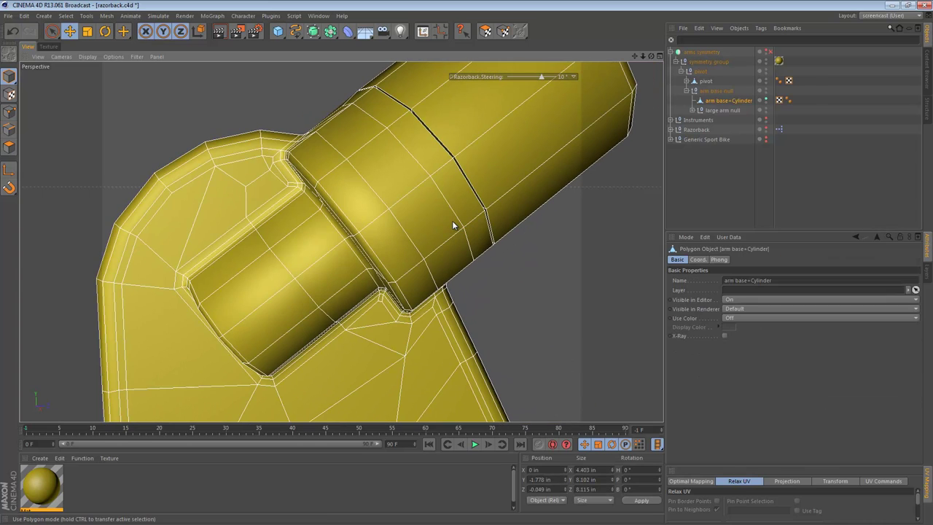
pyautogui.press('Return')
pyautogui.press('9')
pyautogui.moveTo(385, 202); pyautogui.dragTo(355, 160)
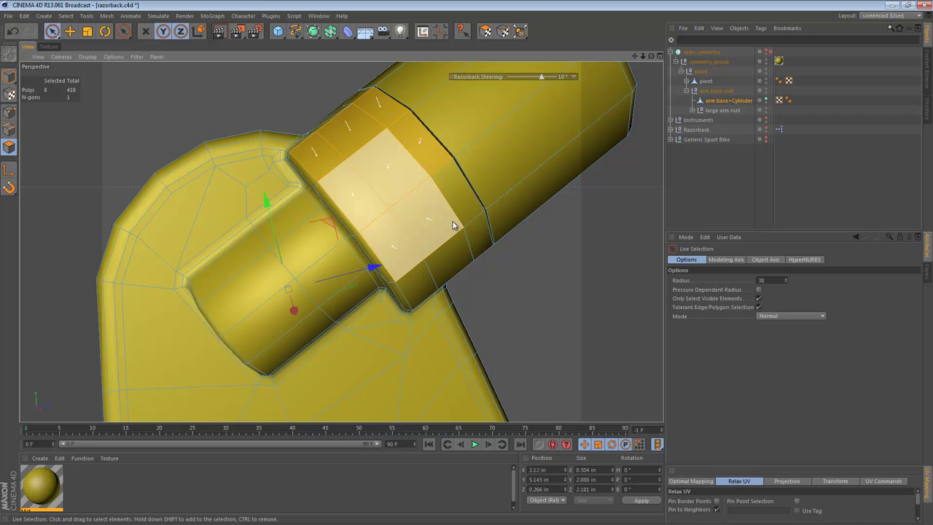
pyautogui.keyDown('shift'); pyautogui.click(453, 226); pyautogui.keyUp('shift')
# Step: Extend the selection with the remaining collar polygons, including those around the back and beside the base's rounded edge
pyautogui.keyDown('alt'); pyautogui.moveTo(429, 253); pyautogui.dragTo(328, 244); pyautogui.keyUp('alt')
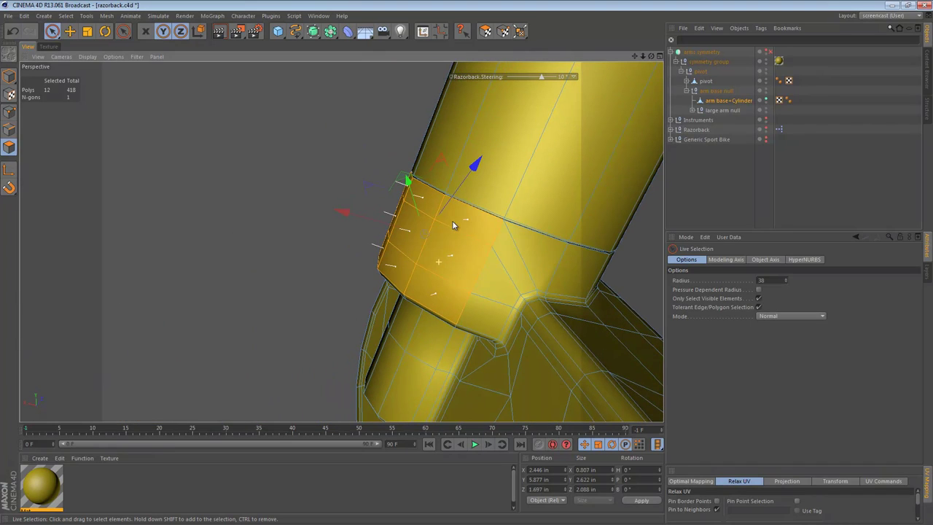
pyautogui.keyDown('shift'); pyautogui.click(577, 266); pyautogui.keyUp('shift')
pyautogui.keyDown('alt'); pyautogui.moveTo(573, 264); pyautogui.dragTo(474, 212); pyautogui.keyUp('alt')
pyautogui.keyDown('alt'); pyautogui.moveTo(341, 242); pyautogui.dragTo(284, 244); pyautogui.keyUp('alt')
pyautogui.keyDown('shift'); pyautogui.click(452, 226); pyautogui.keyUp('shift')
pyautogui.press('e')
pyautogui.keyDown('alt'); pyautogui.moveTo(453, 225); pyautogui.dragTo(446, 266); pyautogui.keyUp('alt')
pyautogui.press('space')
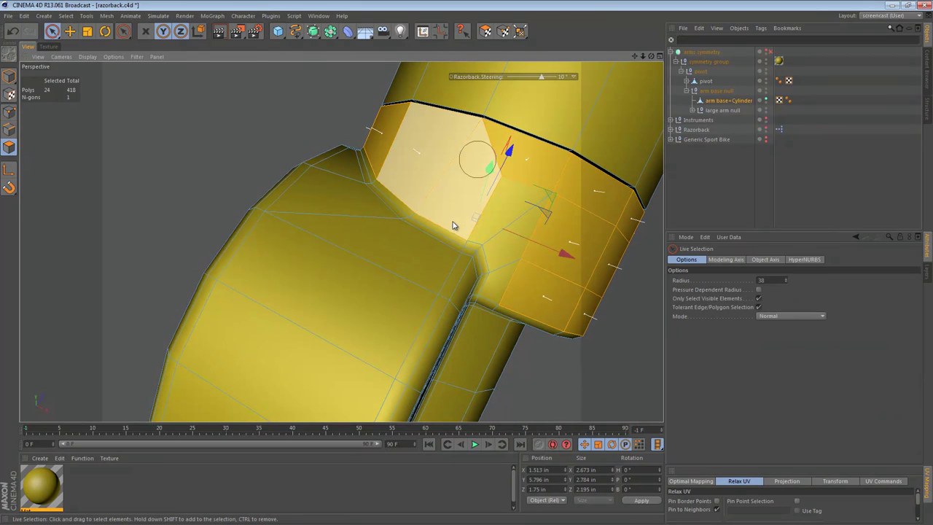
pyautogui.keyDown('shift'); pyautogui.moveTo(534, 223); pyautogui.dragTo(525, 272); pyautogui.keyUp('shift')
# Step: Inset the selected collar polygons with Extrude Inner at an offset of 0.055 in
pyautogui.moveTo(453, 225)
pyautogui.keyDown('alt'); pyautogui.mouseDown()
pyautogui.moveTo(357, 215)
pyautogui.moveTo(350, 222)
pyautogui.mouseUp(); pyautogui.keyUp('alt')
pyautogui.keyDown('alt'); pyautogui.moveTo(453, 225); pyautogui.dragTo(361, 240, button='middle'); pyautogui.keyUp('alt')
pyautogui.press('i')
pyautogui.keyDown('alt'); pyautogui.moveTo(453, 225); pyautogui.dragTo(525, 225, button='right'); pyautogui.keyUp('alt')
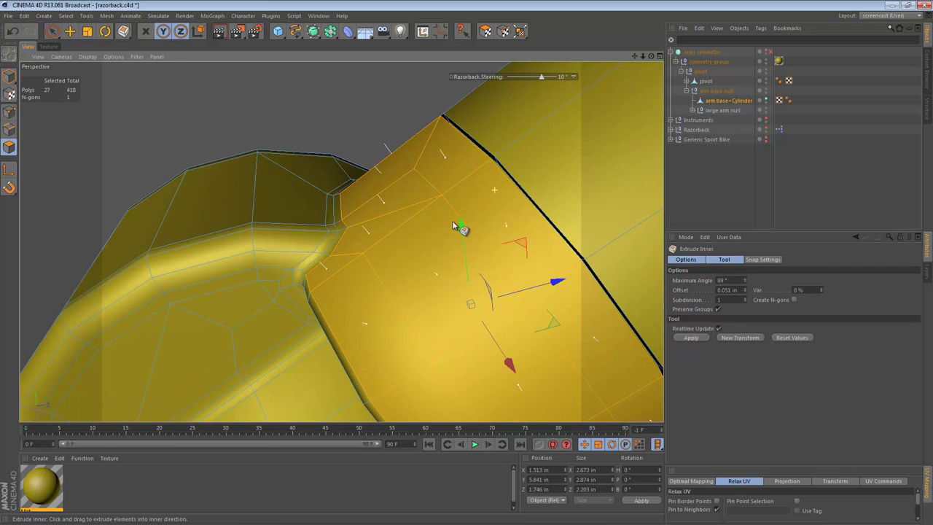
pyautogui.moveTo(453, 225); pyautogui.dragTo(437, 225)
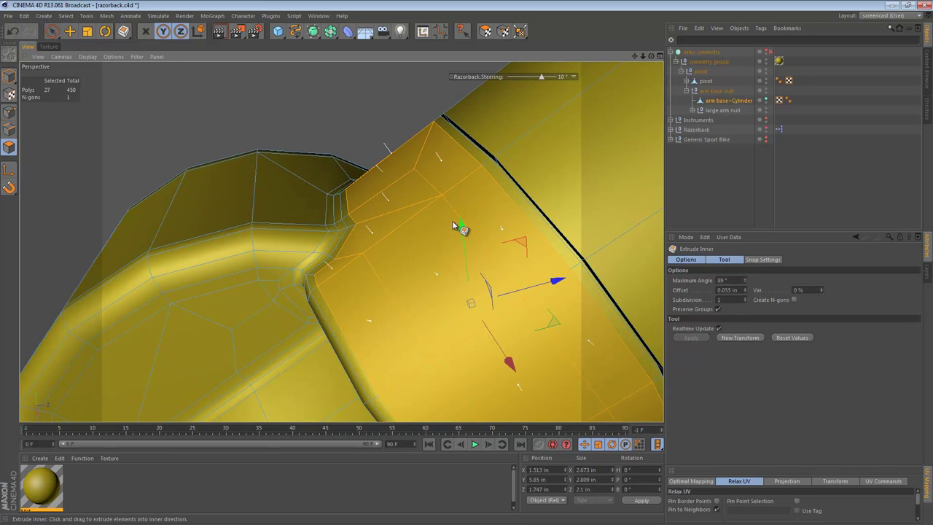
pyautogui.keyDown('alt'); pyautogui.moveTo(452, 225); pyautogui.dragTo(379, 225, button='right'); pyautogui.keyUp('alt')
pyautogui.keyDown('alt'); pyautogui.moveTo(453, 225); pyautogui.dragTo(486, 219); pyautogui.keyUp('alt')
pyautogui.keyDown('alt'); pyautogui.moveTo(453, 225); pyautogui.dragTo(453, 225); pyautogui.keyUp('alt')
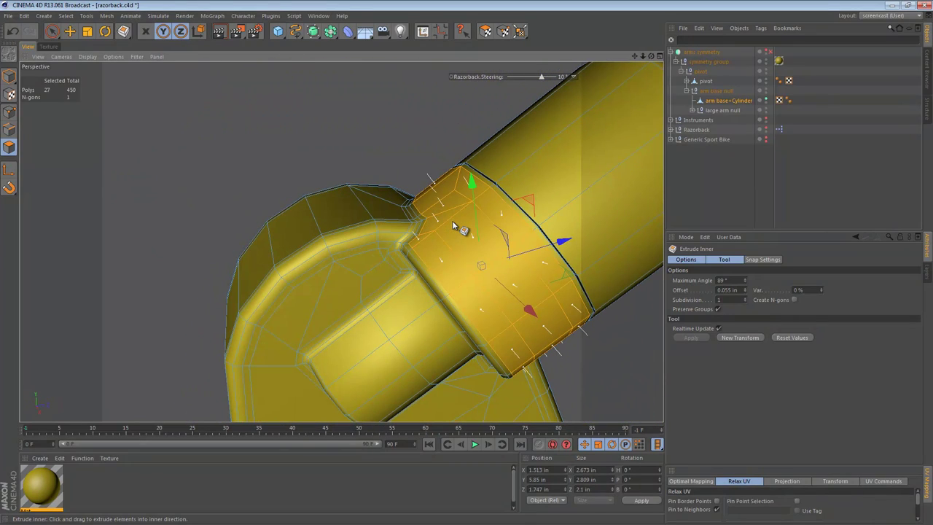
# Step: Deselect the arm base in model mode and examine the inset collar's shading from several sides
pyautogui.press('Return')
pyautogui.press('Return')
pyautogui.hotkey('ctrl', 'shift', 'a')
pyautogui.keyDown('alt'); pyautogui.moveTo(452, 225); pyautogui.dragTo(453, 225, button='right'); pyautogui.keyUp('alt')
pyautogui.keyDown('alt'); pyautogui.moveTo(453, 225); pyautogui.dragTo(452, 225); pyautogui.keyUp('alt')
pyautogui.keyDown('alt'); pyautogui.moveTo(453, 225); pyautogui.dragTo(452, 225, button='middle'); pyautogui.keyUp('alt')
pyautogui.keyDown('alt'); pyautogui.moveTo(452, 225); pyautogui.dragTo(453, 226, button='right'); pyautogui.keyUp('alt')
pyautogui.keyDown('alt'); pyautogui.moveTo(453, 225); pyautogui.dragTo(452, 226); pyautogui.keyUp('alt')
pyautogui.press('e')
pyautogui.click(453, 225)
# Step: Live-select the ten polygons of the small cylinder's surface and inset them with Extrude Inner at an offset of 0.059 in
pyautogui.press('space')
pyautogui.moveTo(350, 207)
pyautogui.mouseDown()
pyautogui.moveTo(391, 188)
pyautogui.moveTo(448, 244)
pyautogui.moveTo(452, 225)
pyautogui.mouseUp()
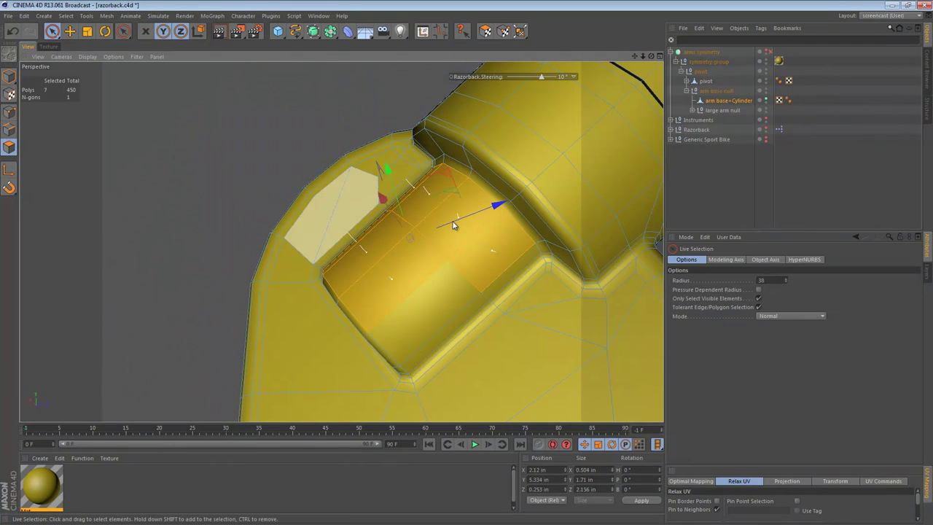
pyautogui.keyDown('shift'); pyautogui.moveTo(438, 310); pyautogui.dragTo(478, 282); pyautogui.keyUp('shift')
pyautogui.press('i')
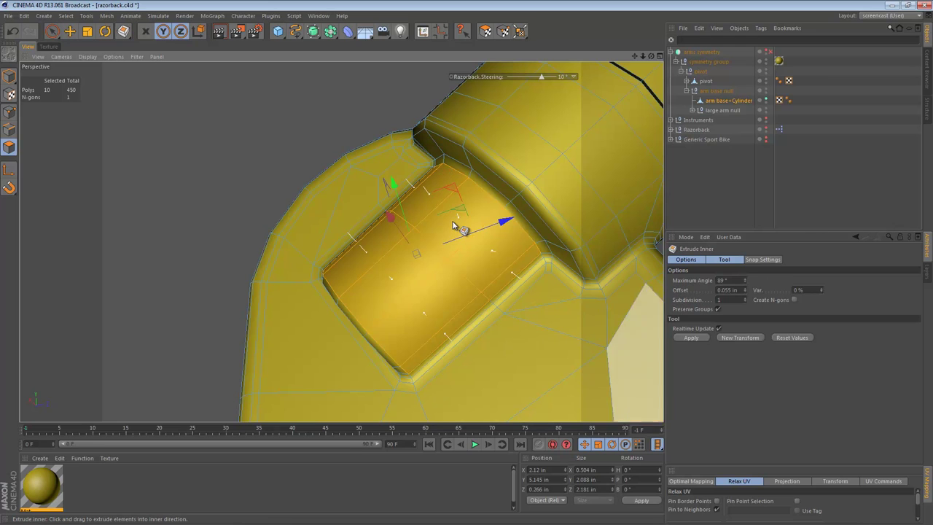
pyautogui.moveTo(453, 225); pyautogui.dragTo(453, 226)
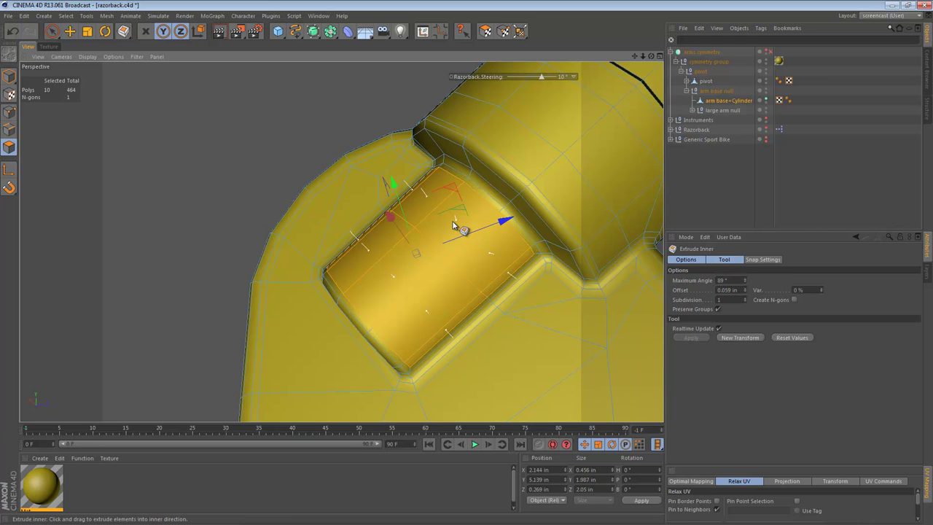
# Step: Path-select the two lengthwise edges along the small cylinder's lower side and slide them across the surface with KyamaSlide
pyautogui.click(9, 130)
pyautogui.keyDown('alt'); pyautogui.moveTo(453, 225); pyautogui.dragTo(453, 226, button='right'); pyautogui.keyUp('alt')
pyautogui.keyDown('alt'); pyautogui.moveTo(452, 225); pyautogui.dragTo(453, 225, button='middle'); pyautogui.keyUp('alt')
pyautogui.press('u')
pyautogui.press('m')
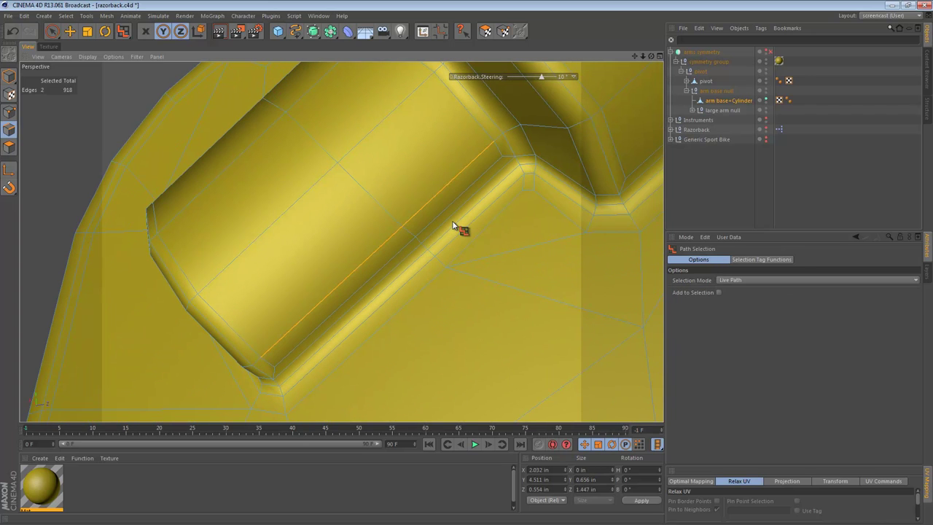
pyautogui.press('m')
pyautogui.press('o')
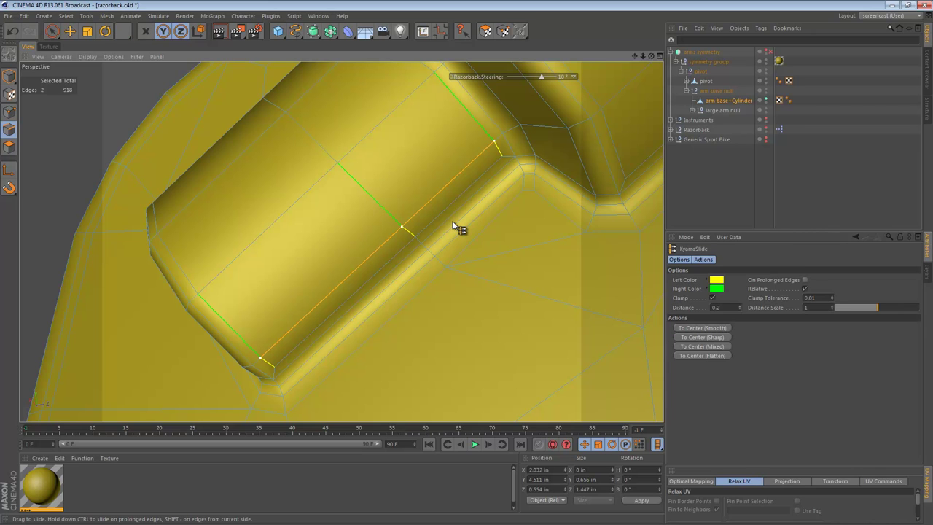
pyautogui.moveTo(452, 225); pyautogui.dragTo(452, 226)
pyautogui.hotkey('ctrl', 'z')
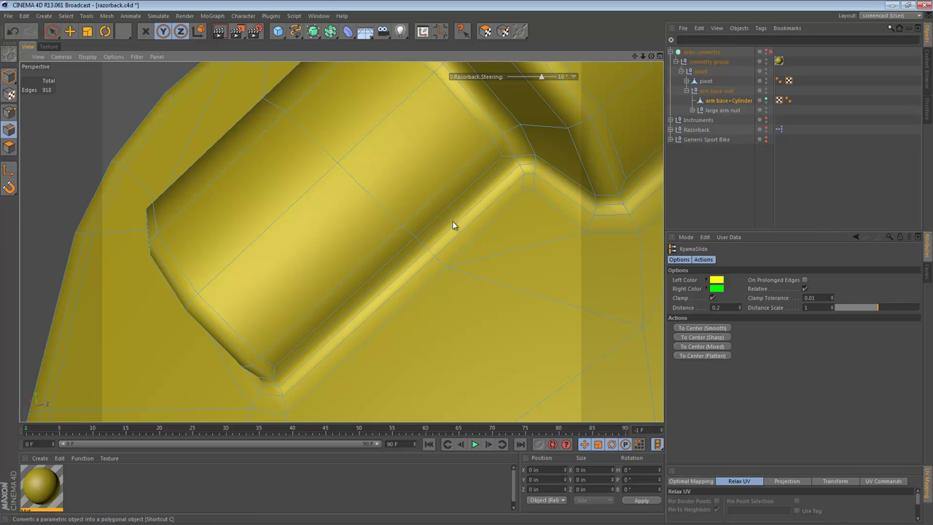
# Step: Deselect the arm base in model mode and examine the whole part's shading
pyautogui.press('Return')
pyautogui.hotkey('ctrl', 'shift', 'a')
pyautogui.keyDown('alt'); pyautogui.moveTo(452, 225); pyautogui.dragTo(453, 225, button='right'); pyautogui.keyUp('alt')
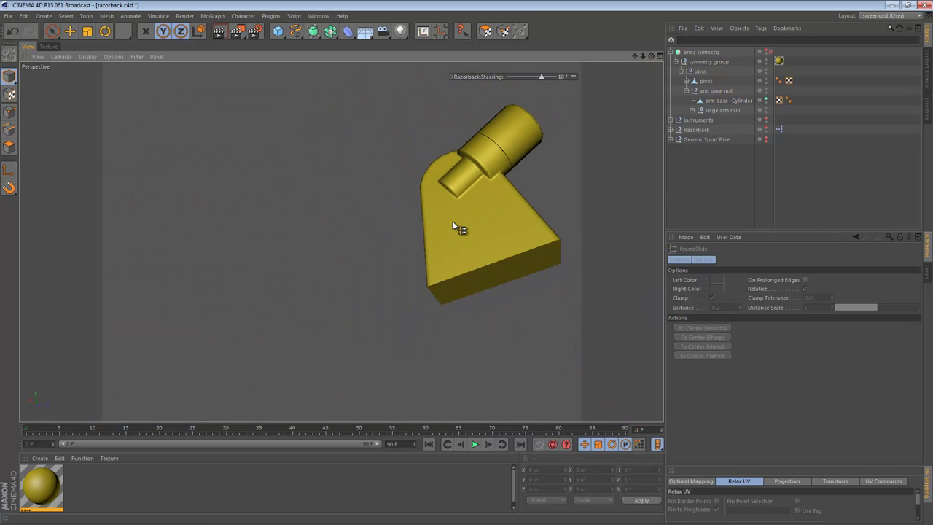
pyautogui.keyDown('alt'); pyautogui.moveTo(453, 225); pyautogui.dragTo(452, 225); pyautogui.keyUp('alt')
pyautogui.keyDown('alt'); pyautogui.moveTo(452, 225); pyautogui.dragTo(453, 225, button='right'); pyautogui.keyUp('alt')
# Step: Lasso-select the polygons along the arm base's bottom in the Right view, including hidden ones, and delete them
pyautogui.press('e')
pyautogui.click(453, 226)
pyautogui.keyDown('alt'); pyautogui.moveTo(453, 225); pyautogui.dragTo(453, 225); pyautogui.keyUp('alt')
pyautogui.keyDown('alt'); pyautogui.moveTo(453, 225); pyautogui.dragTo(452, 226, button='middle'); pyautogui.keyUp('alt')
pyautogui.middleClick(453, 225)
pyautogui.press('F3')
pyautogui.press('Return')
pyautogui.press('Return')
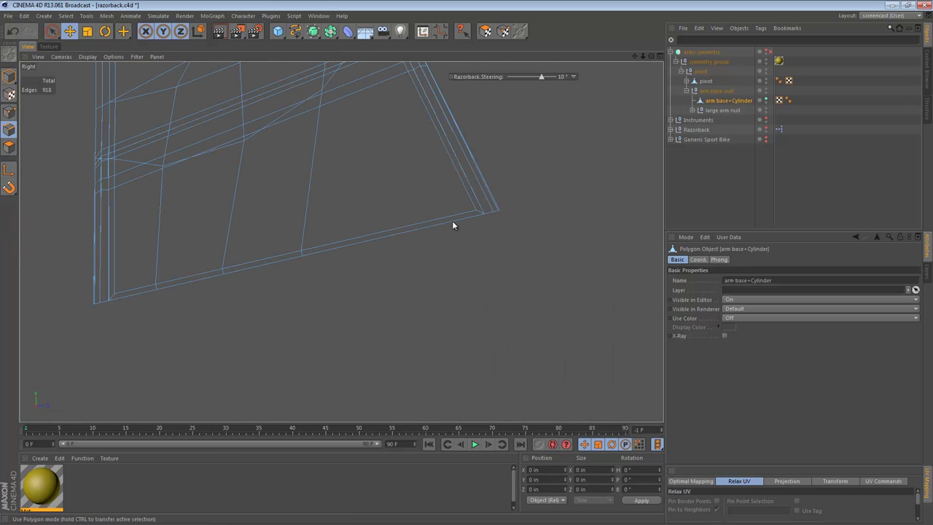
pyautogui.moveTo(52, 32)
pyautogui.mouseDown()
pyautogui.moveTo(100, 44)
pyautogui.moveTo(102, 80)
pyautogui.mouseUp()
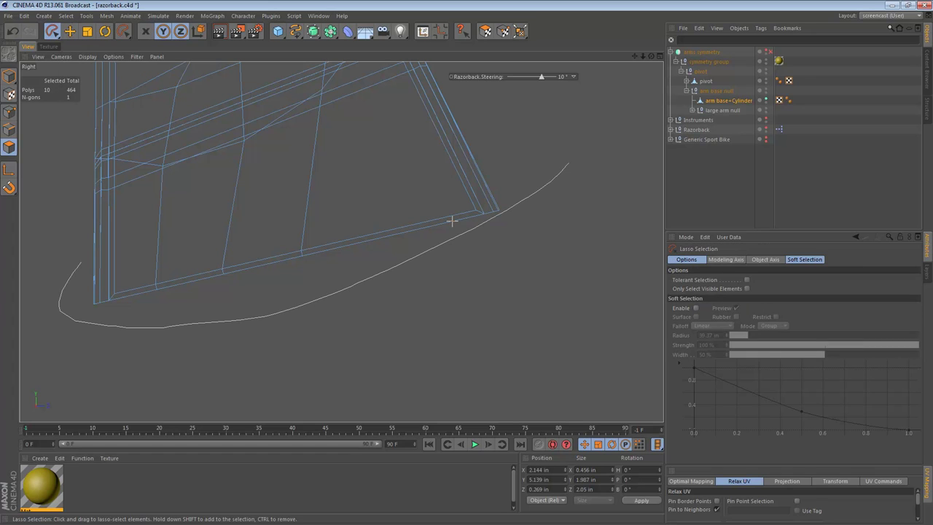
pyautogui.moveTo(452, 221); pyautogui.dragTo(453, 225)
pyautogui.press('F1')
pyautogui.press('t')
pyautogui.moveTo(316, 158); pyautogui.dragTo(336, 242)
pyautogui.press('Delete')
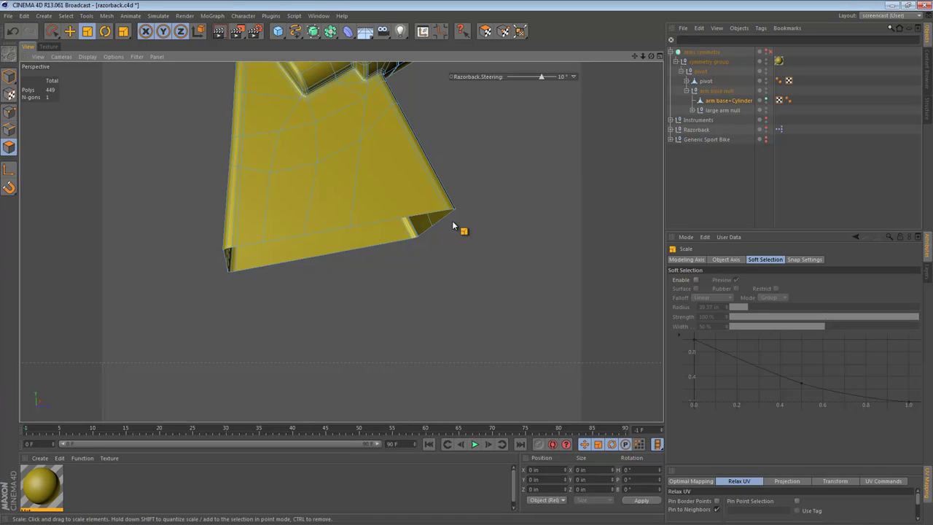
# Step: Close the opening at the arm base's bottom with Close Polygon Hole and return to model mode
pyautogui.press('m')
pyautogui.press('d')
pyautogui.click(453, 225)
pyautogui.press('e')
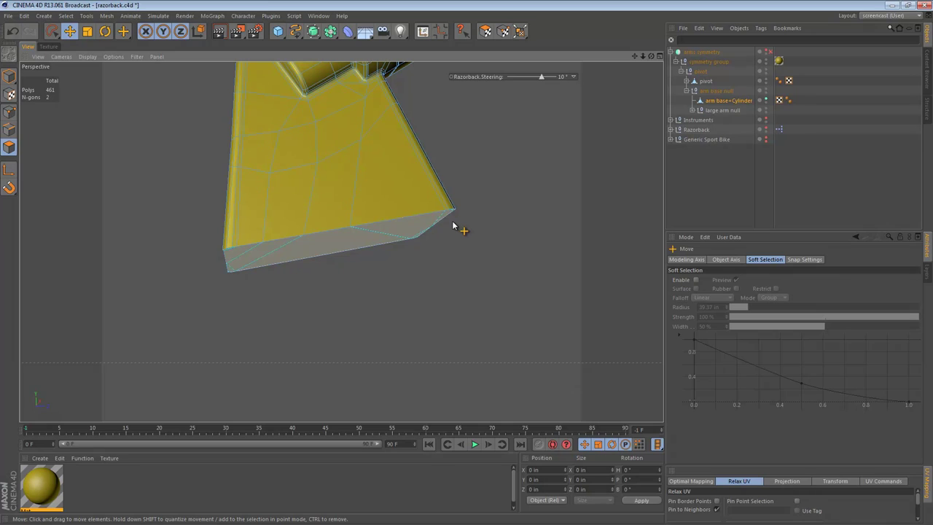
pyautogui.press('Return')
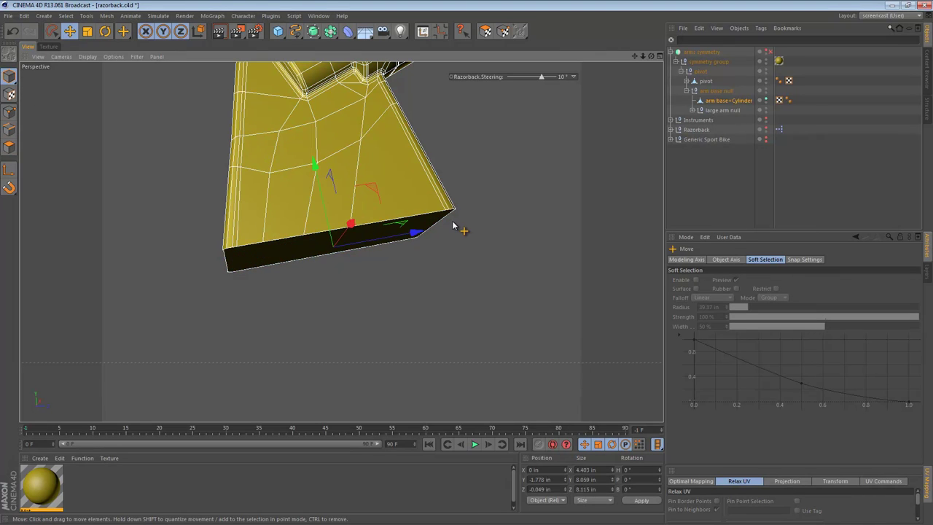
# Step: Examine the closed arm base from below and from the side, deselect it and save the file
pyautogui.keyDown('alt'); pyautogui.moveTo(453, 225); pyautogui.dragTo(404, 329, button='middle'); pyautogui.keyUp('alt')
pyautogui.keyDown('alt'); pyautogui.moveTo(453, 225); pyautogui.dragTo(453, 159); pyautogui.keyUp('alt')
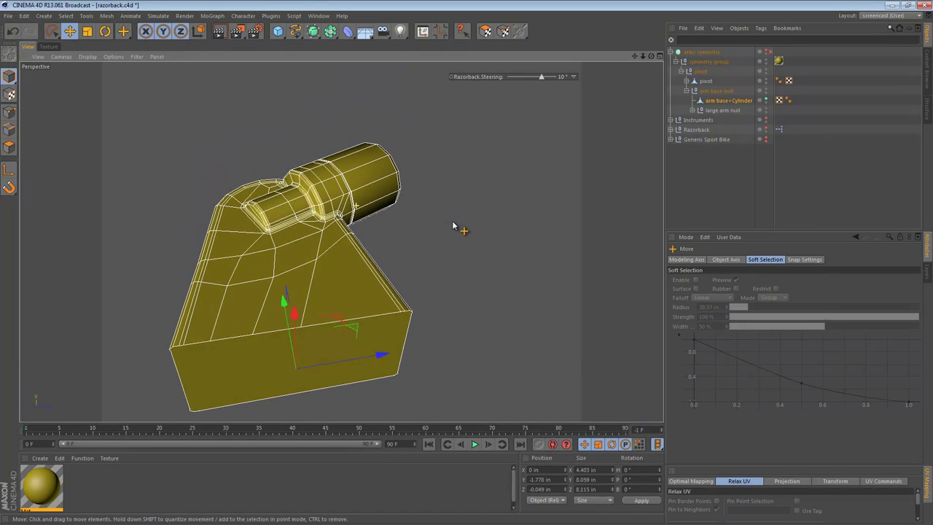
pyautogui.keyDown('alt'); pyautogui.moveTo(453, 225); pyautogui.dragTo(456, 288); pyautogui.keyUp('alt')
pyautogui.keyDown('alt'); pyautogui.moveTo(452, 225); pyautogui.dragTo(657, 214); pyautogui.keyUp('alt')
pyautogui.keyDown('alt'); pyautogui.moveTo(452, 225); pyautogui.dragTo(508, 199, button='middle'); pyautogui.keyUp('alt')
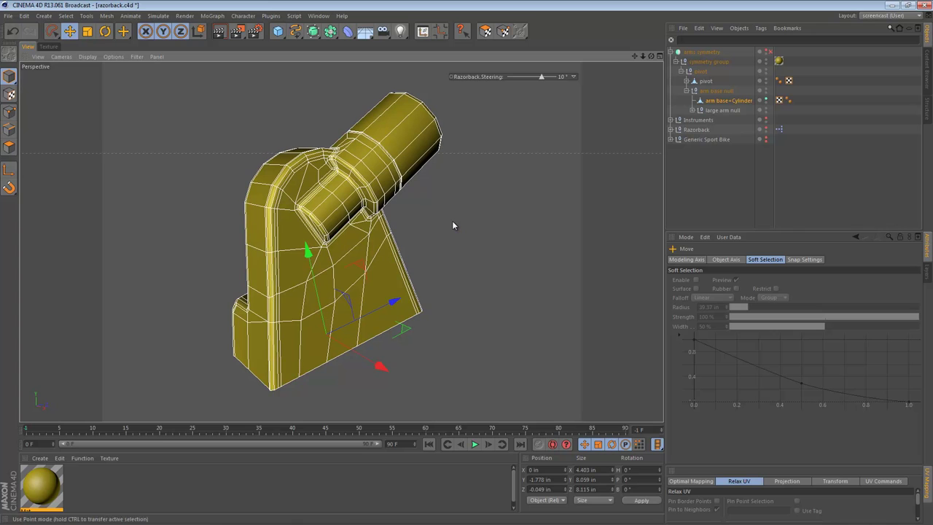
pyautogui.click(453, 225)
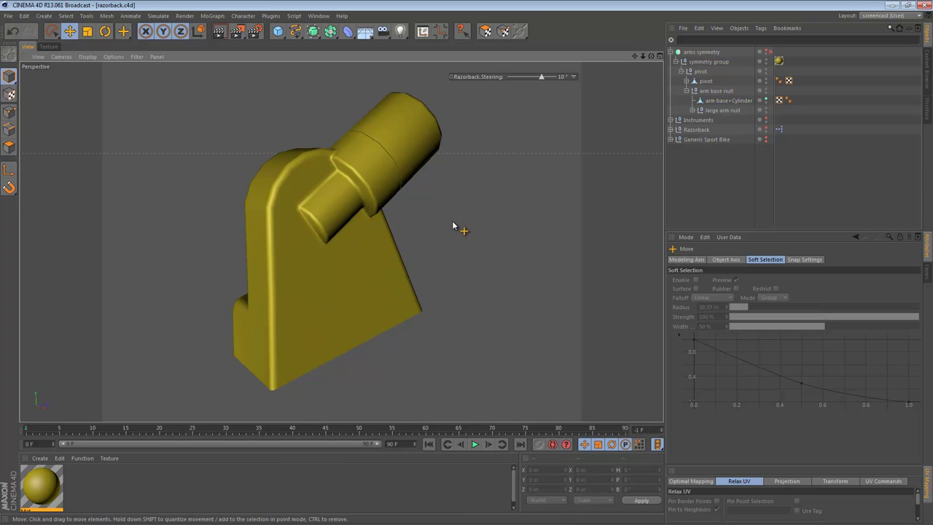
# Step: Live-select the points around the junction of the collar, the small cylinder and the base's rounded edge
pyautogui.keyDown('alt'); pyautogui.moveTo(452, 226); pyautogui.dragTo(606, 225, button='right'); pyautogui.keyUp('alt')
pyautogui.keyDown('alt'); pyautogui.moveTo(453, 226); pyautogui.dragTo(548, 212, button='middle'); pyautogui.keyUp('alt')
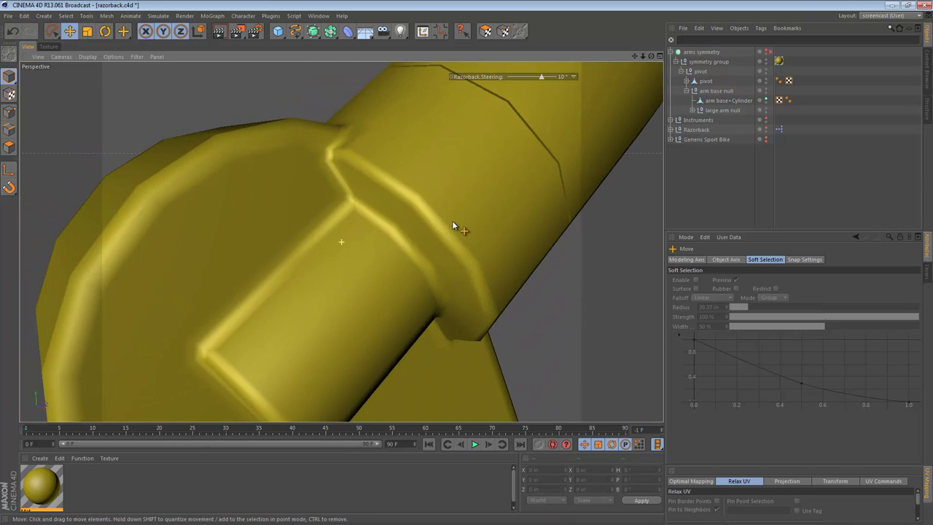
pyautogui.keyDown('alt'); pyautogui.moveTo(453, 225); pyautogui.dragTo(511, 218); pyautogui.keyUp('alt')
pyautogui.keyDown('alt'); pyautogui.moveTo(452, 226); pyautogui.dragTo(547, 226, button='right'); pyautogui.keyUp('alt')
pyautogui.click(453, 225)
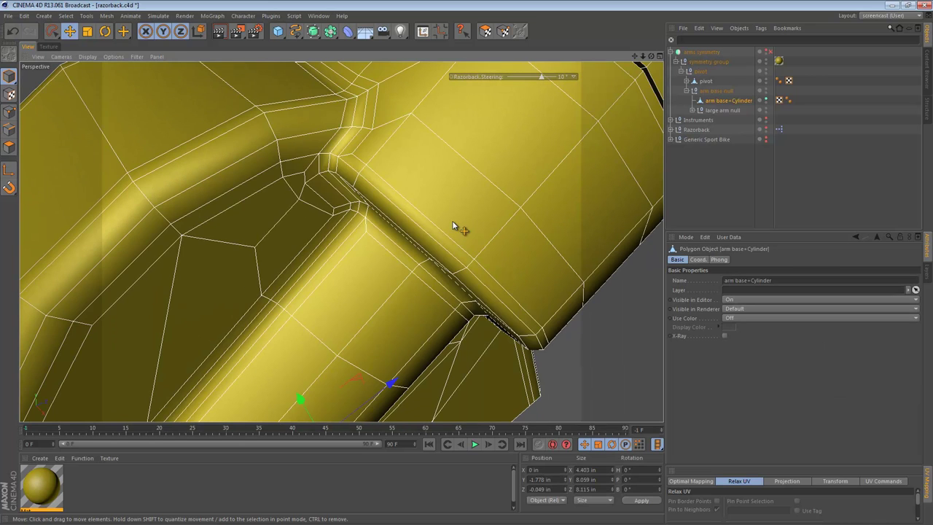
pyautogui.keyDown('alt'); pyautogui.moveTo(453, 225); pyautogui.dragTo(438, 255); pyautogui.keyUp('alt')
pyautogui.press('Return')
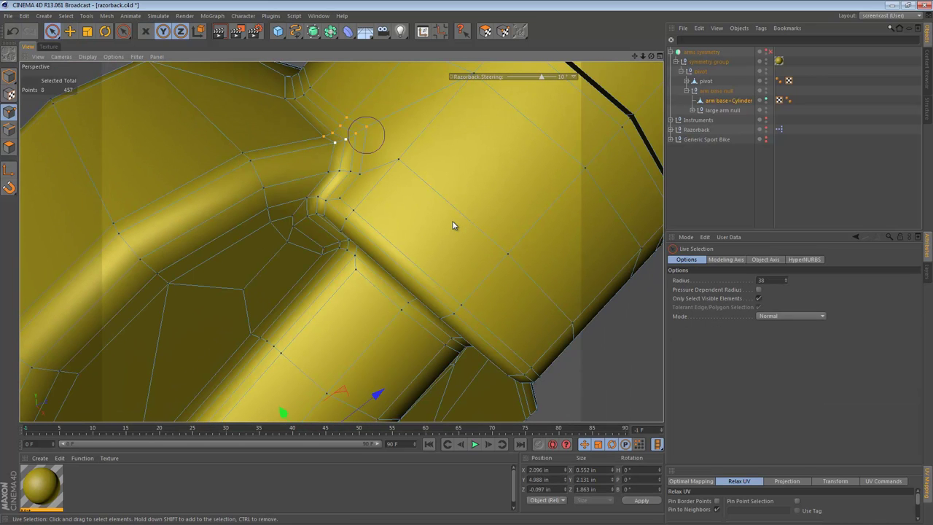
pyautogui.keyDown('alt'); pyautogui.moveTo(453, 225); pyautogui.dragTo(391, 181); pyautogui.keyUp('alt')
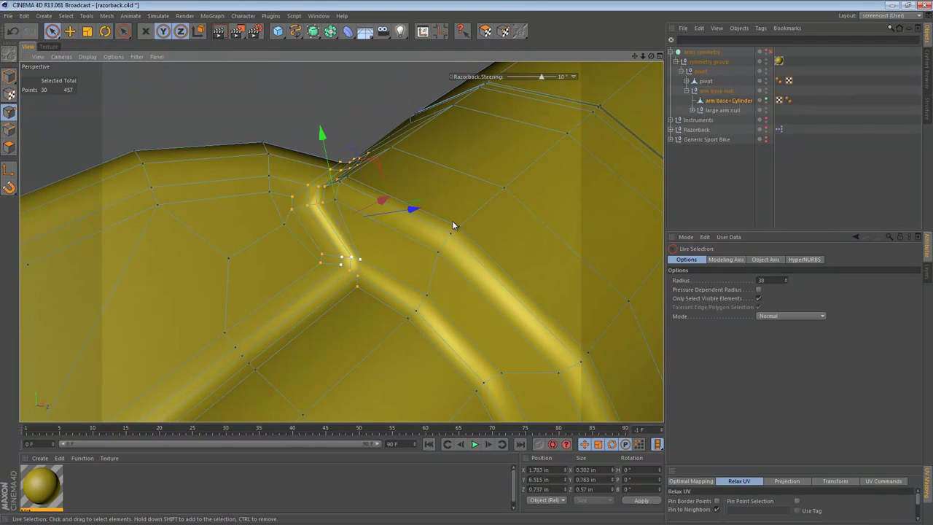
pyautogui.keyDown('alt'); pyautogui.moveTo(452, 226); pyautogui.dragTo(467, 342); pyautogui.keyUp('alt')
pyautogui.keyDown('alt'); pyautogui.moveTo(452, 225); pyautogui.dragTo(510, 320, button='middle'); pyautogui.keyUp('alt')
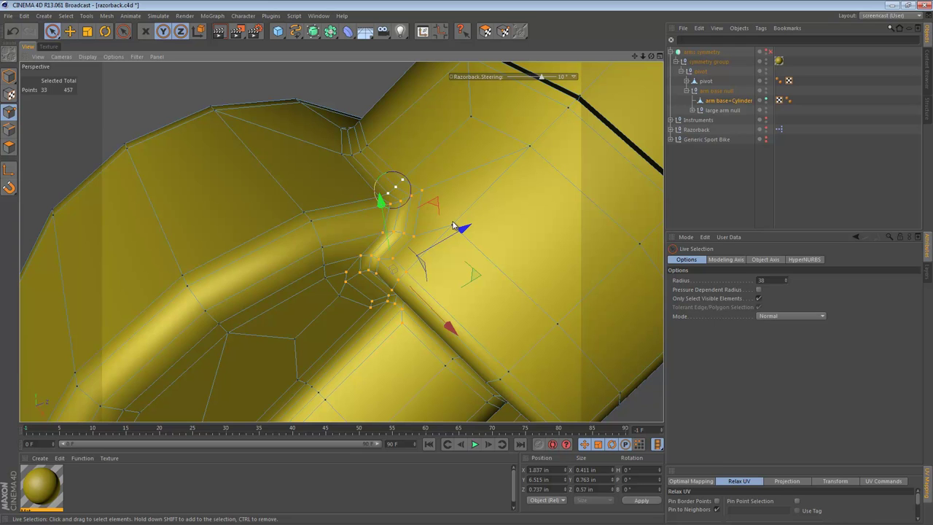
# Step: Smooth the selected junction points with Brush in Smooth mode at 10 % strength and a 1 in radius
pyautogui.press('m')
pyautogui.press('c')
pyautogui.keyDown('alt'); pyautogui.moveTo(453, 225); pyautogui.dragTo(394, 225, button='right'); pyautogui.keyUp('alt')
pyautogui.keyDown('alt'); pyautogui.moveTo(452, 225); pyautogui.dragTo(464, 180); pyautogui.keyUp('alt')
pyautogui.click(775, 290)
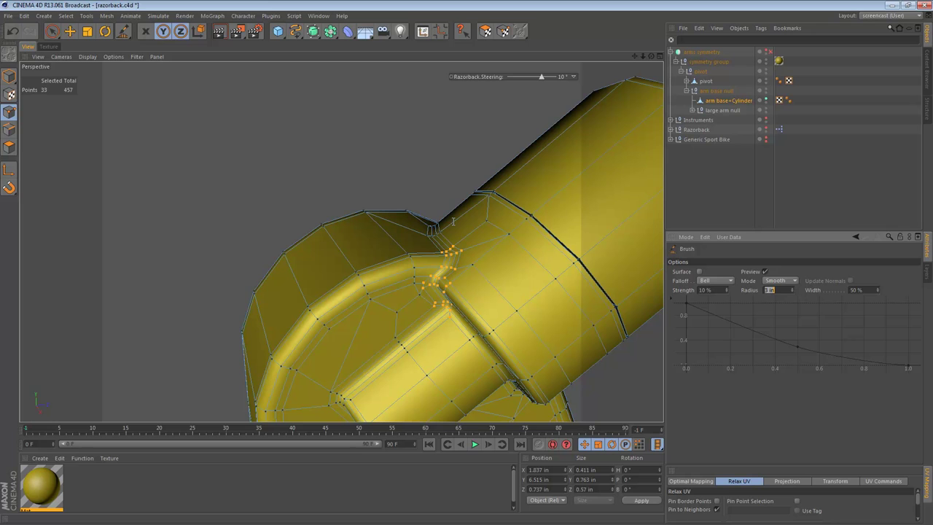
pyautogui.keyDown('alt'); pyautogui.moveTo(452, 225); pyautogui.dragTo(358, 142, button='middle'); pyautogui.keyUp('alt')
pyautogui.keyDown('alt'); pyautogui.moveTo(453, 225); pyautogui.dragTo(421, 207); pyautogui.keyUp('alt')
pyautogui.keyDown('alt'); pyautogui.moveTo(452, 226); pyautogui.dragTo(511, 226, button='right'); pyautogui.keyUp('alt')
pyautogui.keyDown('alt'); pyautogui.moveTo(348, 186); pyautogui.dragTo(386, 186, button='right'); pyautogui.keyUp('alt')
pyautogui.moveTo(338, 198)
pyautogui.mouseDown()
pyautogui.moveTo(352, 192)
pyautogui.moveTo(379, 204)
pyautogui.mouseUp()
pyautogui.keyDown('alt'); pyautogui.moveTo(453, 226); pyautogui.dragTo(468, 211); pyautogui.keyUp('alt')
pyautogui.moveTo(316, 333)
pyautogui.mouseDown()
pyautogui.moveTo(304, 328)
pyautogui.moveTo(309, 298)
pyautogui.moveTo(320, 312)
pyautogui.mouseUp()
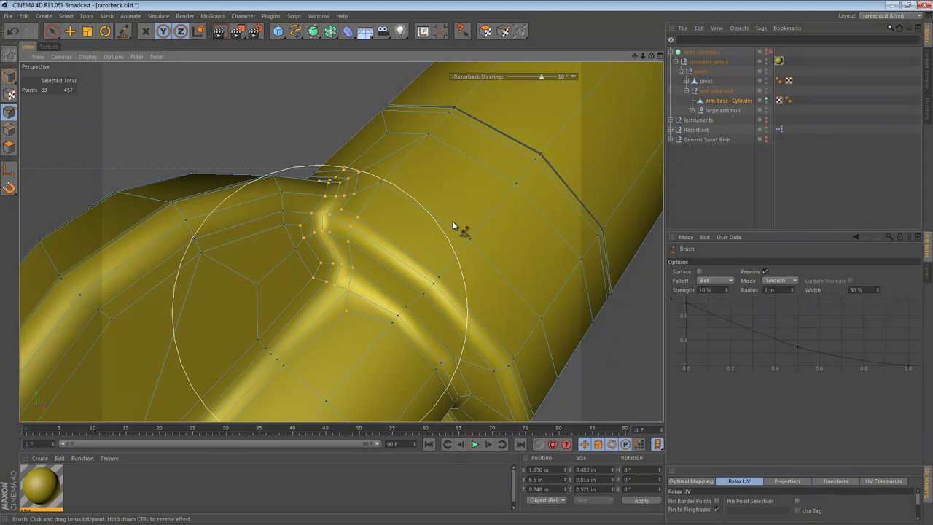
pyautogui.moveTo(324, 191); pyautogui.dragTo(330, 165)
pyautogui.keyDown('alt'); pyautogui.moveTo(412, 238); pyautogui.dragTo(346, 237, button='right'); pyautogui.keyUp('alt')
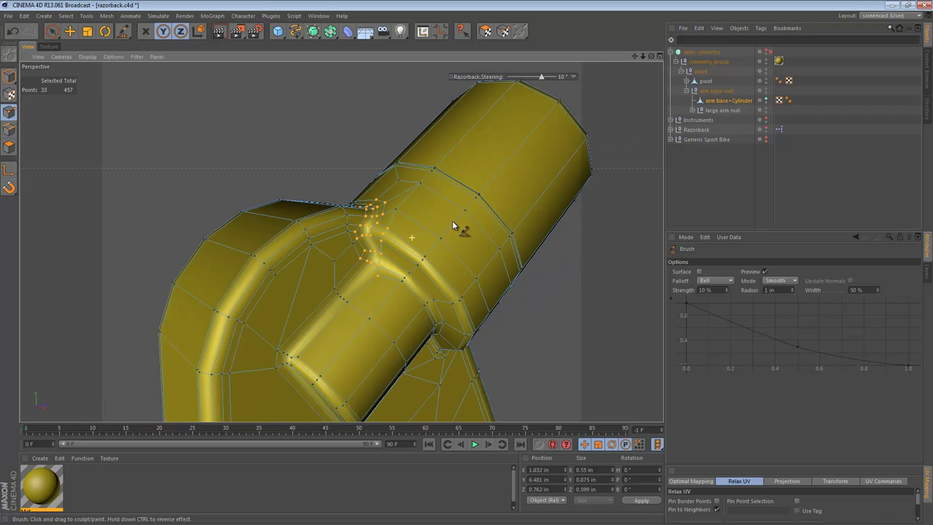
# Step: Deselect the arm base in model mode, examine the smoothed junction and save the file
pyautogui.click(9, 76)
pyautogui.hotkey('ctrl', 'shift', 'a')
pyautogui.keyDown('alt'); pyautogui.moveTo(452, 225); pyautogui.dragTo(364, 225, button='right'); pyautogui.keyUp('alt')
pyautogui.keyDown('alt'); pyautogui.moveTo(453, 225); pyautogui.dragTo(371, 163, button='middle'); pyautogui.keyUp('alt')
pyautogui.moveTo(452, 225)
pyautogui.keyDown('alt'); pyautogui.mouseDown()
pyautogui.moveTo(408, 244)
pyautogui.moveTo(459, 281)
pyautogui.moveTo(463, 310)
pyautogui.moveTo(485, 244)
pyautogui.mouseUp(); pyautogui.keyUp('alt')
pyautogui.hotkey('ctrl', 'z')
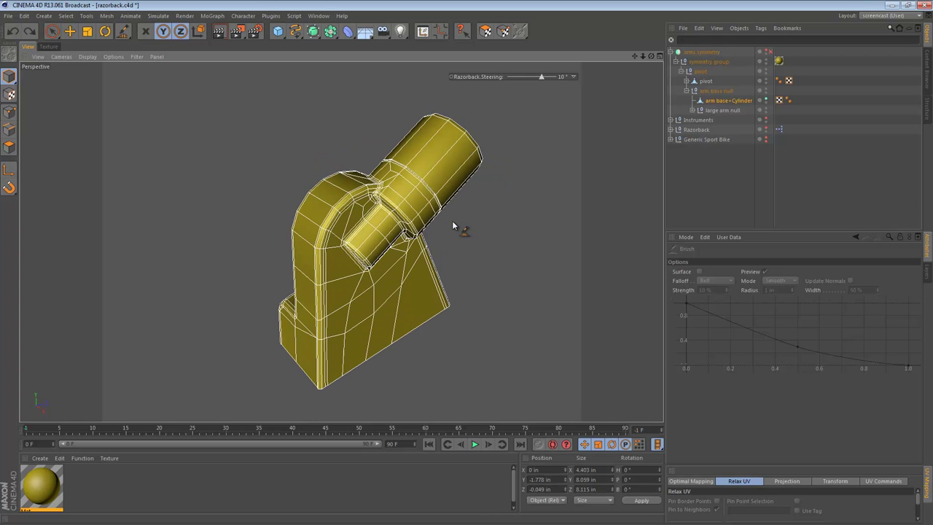
pyautogui.hotkey('ctrl', 'shift', 'a')
pyautogui.keyDown('alt'); pyautogui.moveTo(453, 225); pyautogui.dragTo(407, 188); pyautogui.keyUp('alt')
pyautogui.hotkey('ctrl', 's')
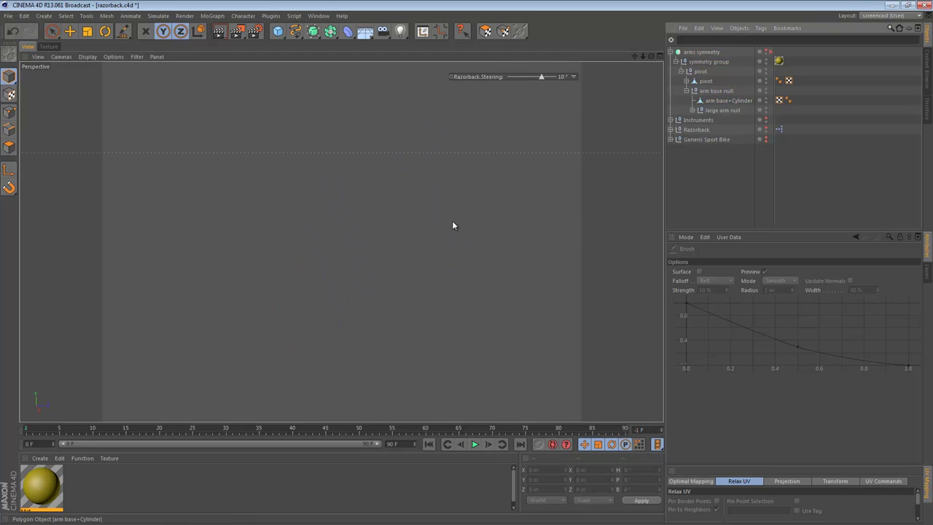
# Step: Rename the arm base+Cylinder object as base and make the arms symmetry group visible in the viewport again
pyautogui.doubleClick(728, 100)
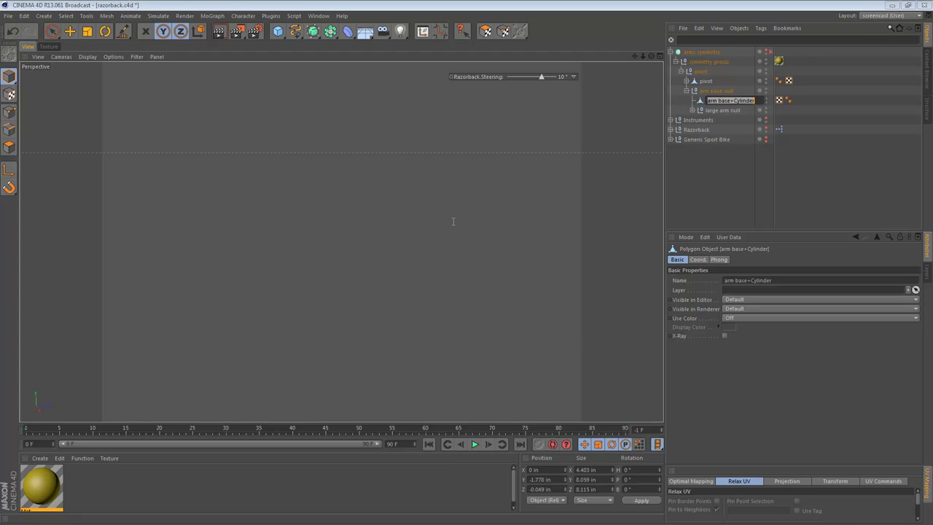
pyautogui.press('Return')
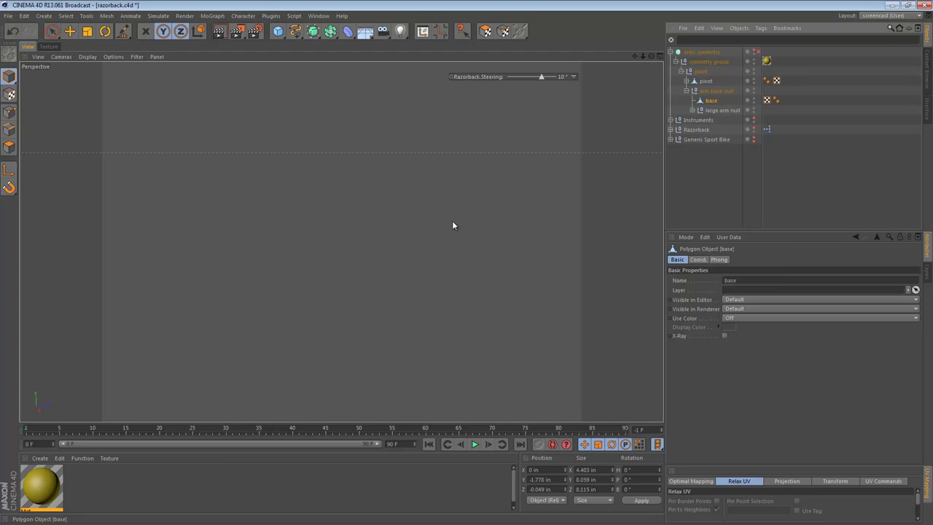
pyautogui.click(753, 51)
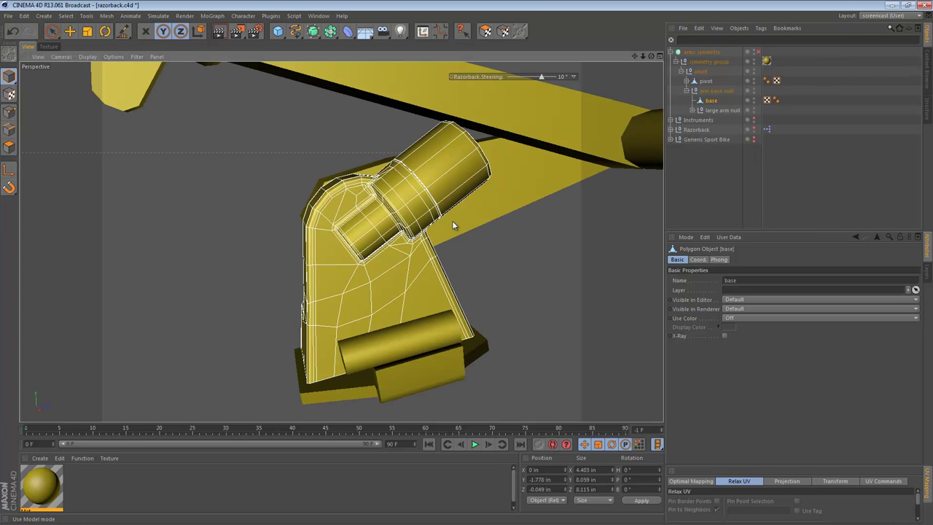
# Step: Deselect the base and examine the complete arm assembly from several sides
pyautogui.hotkey('ctrl', 'shift', 'a')
pyautogui.keyDown('alt'); pyautogui.moveTo(560, 217); pyautogui.dragTo(510, 212, button='right'); pyautogui.keyUp('alt')
pyautogui.keyDown('alt'); pyautogui.moveTo(529, 175); pyautogui.dragTo(431, 223, button='middle'); pyautogui.keyUp('alt')
pyautogui.keyDown('alt'); pyautogui.moveTo(431, 223); pyautogui.dragTo(397, 232, button='right'); pyautogui.keyUp('alt')
pyautogui.keyDown('alt'); pyautogui.moveTo(362, 241); pyautogui.dragTo(386, 235); pyautogui.keyUp('alt')
pyautogui.moveTo(453, 225)
pyautogui.keyDown('alt'); pyautogui.mouseDown()
pyautogui.moveTo(516, 216)
pyautogui.moveTo(462, 214)
pyautogui.moveTo(447, 219)
pyautogui.moveTo(678, 212)
pyautogui.mouseUp(); pyautogui.keyUp('alt')
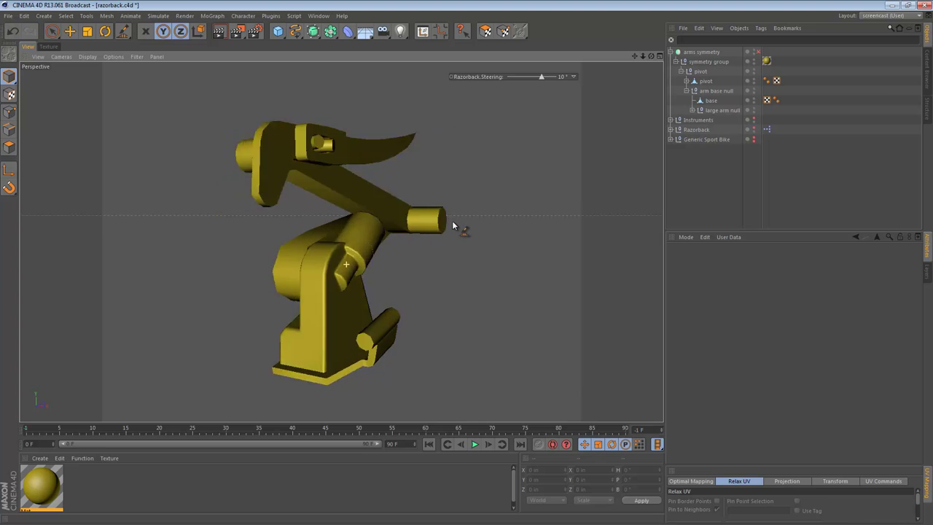